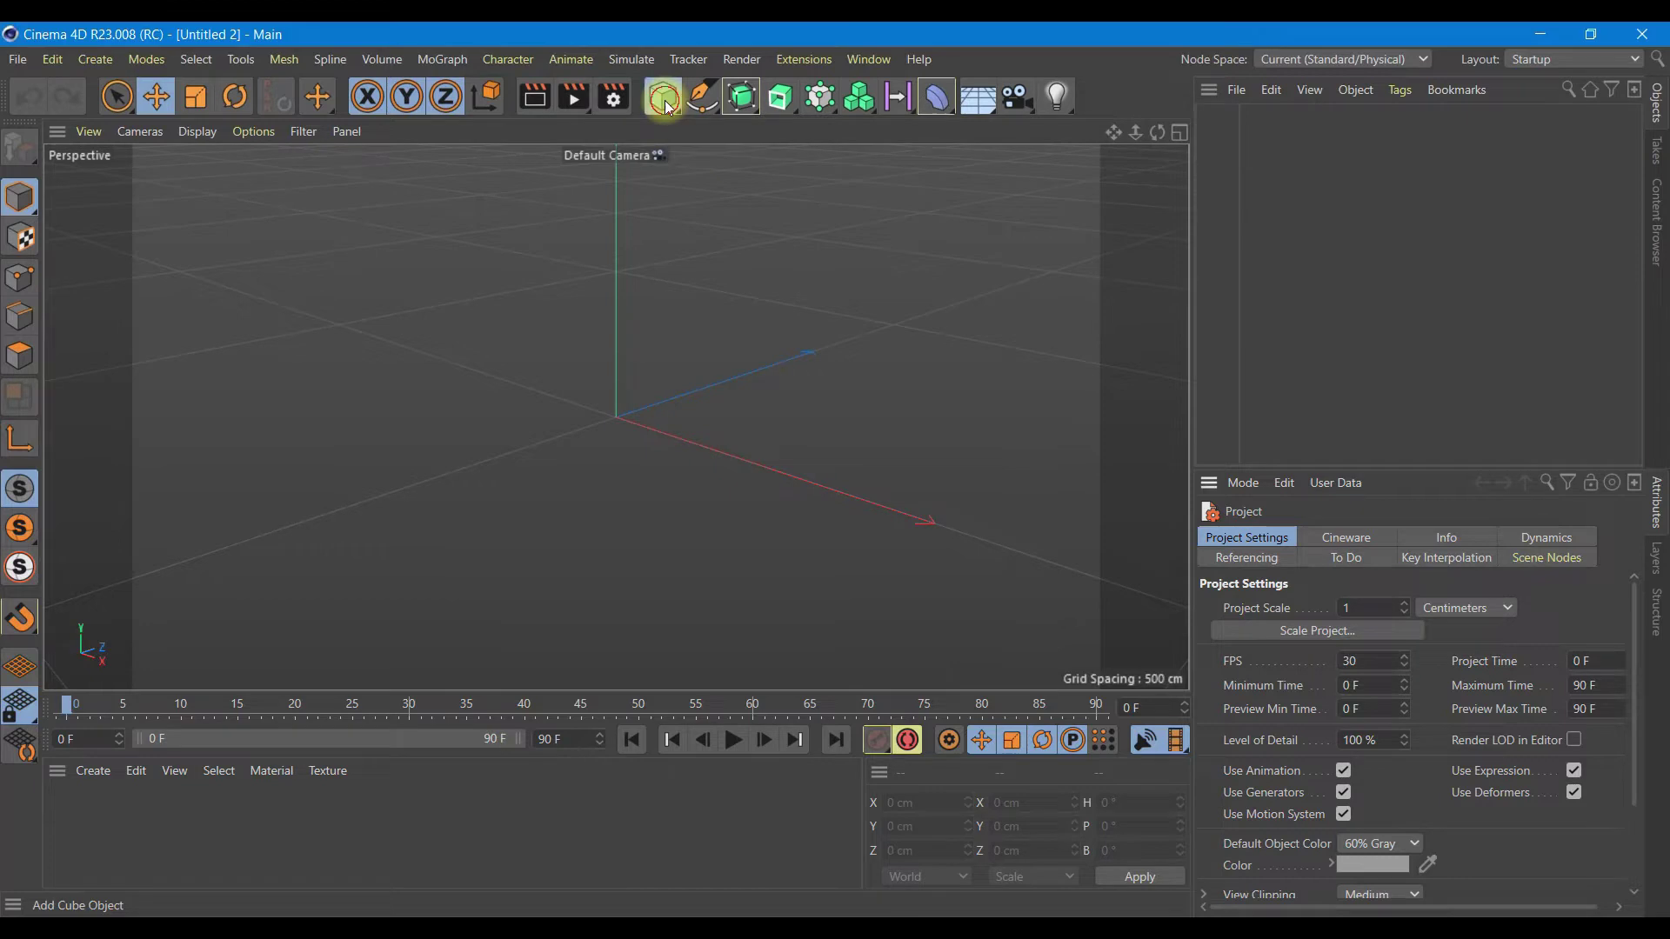
# Add a default 200 cm cube to the scene.
pyautogui.click(662, 95)
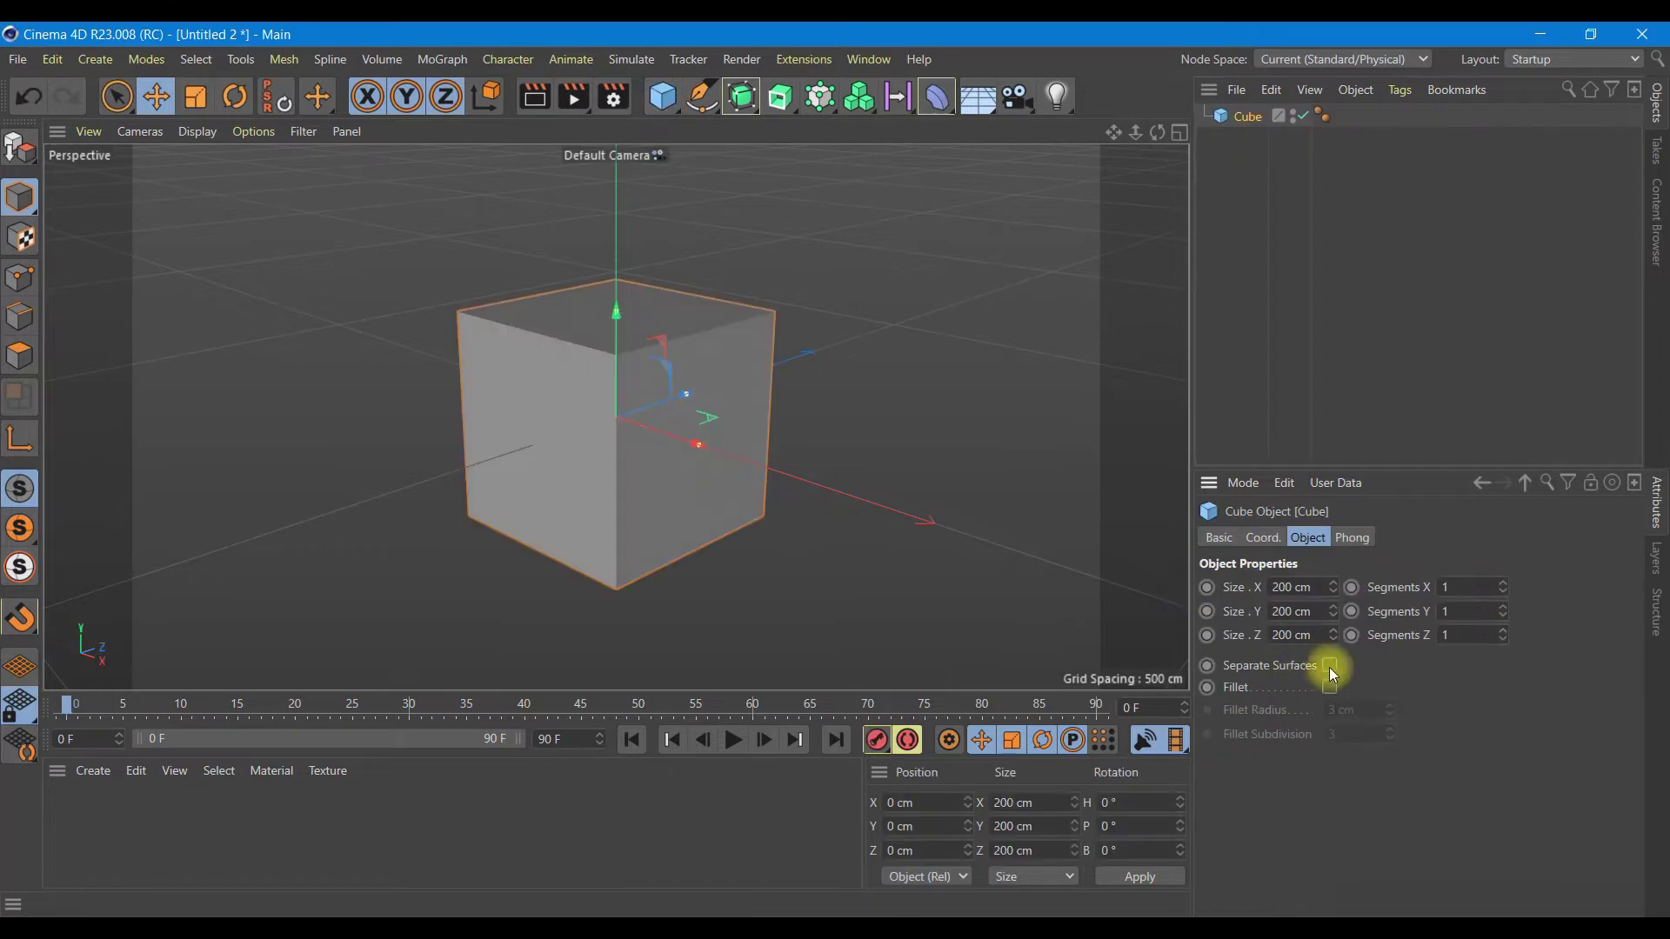
# Resize the cube to 100 cm on X, Y and Z and enable a 3 cm fillet.
pyautogui.click(1277, 587)
pyautogui.write('100')
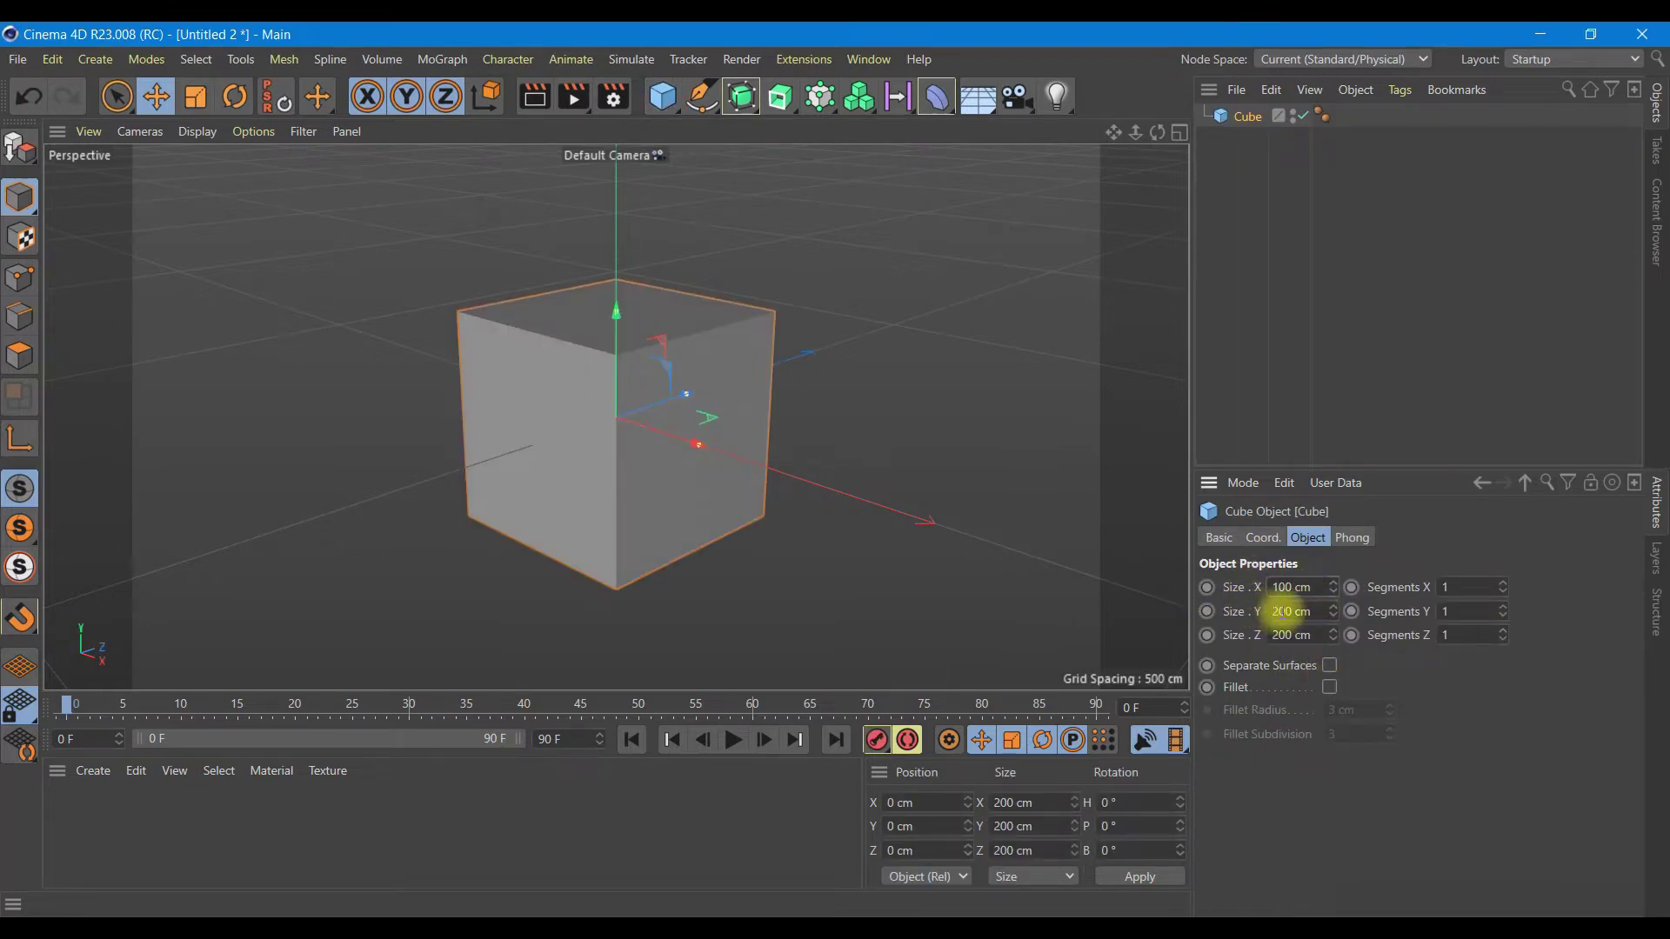
pyautogui.press('Tab')
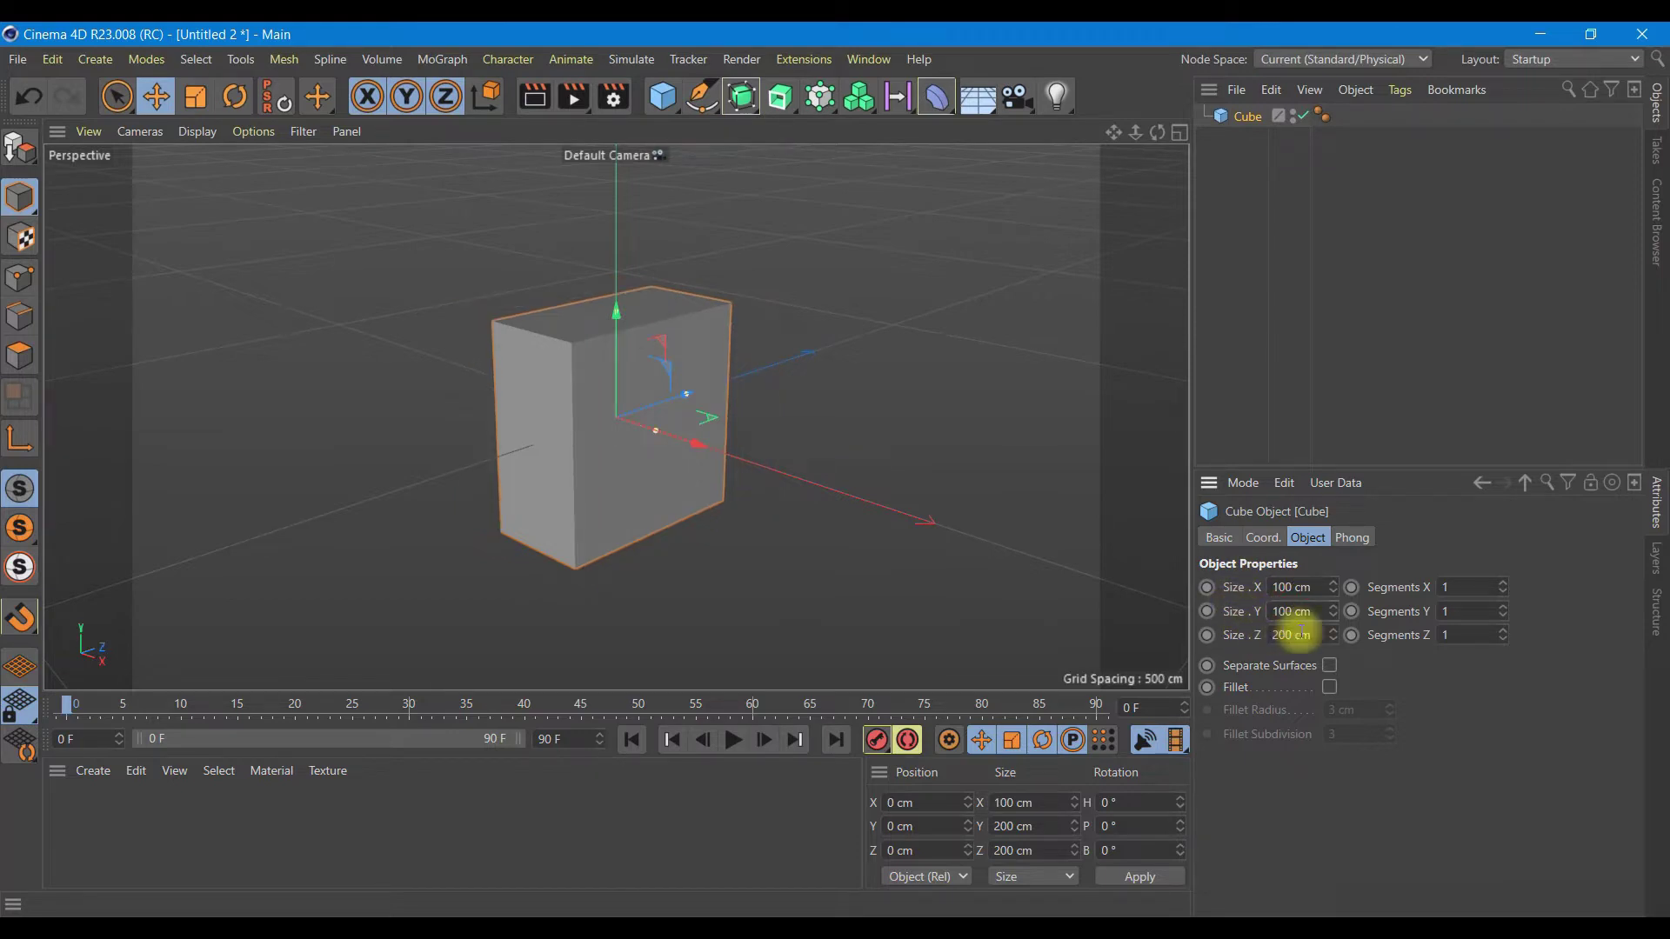
pyautogui.press('Tab')
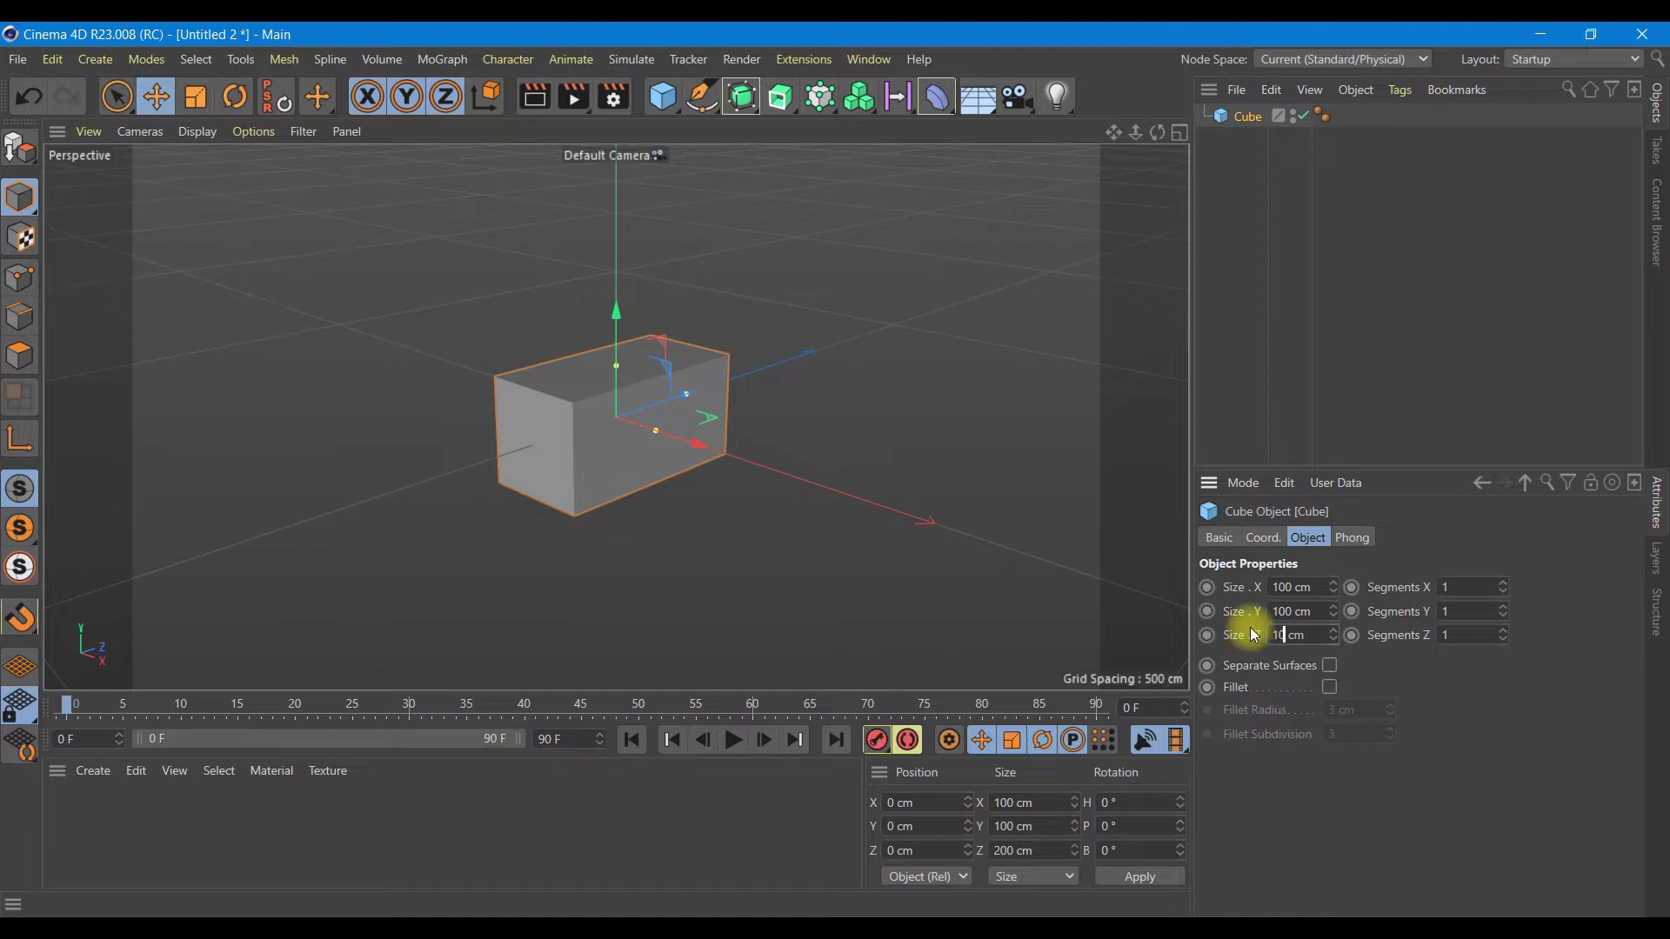
pyautogui.write('100')
pyautogui.press('Return')
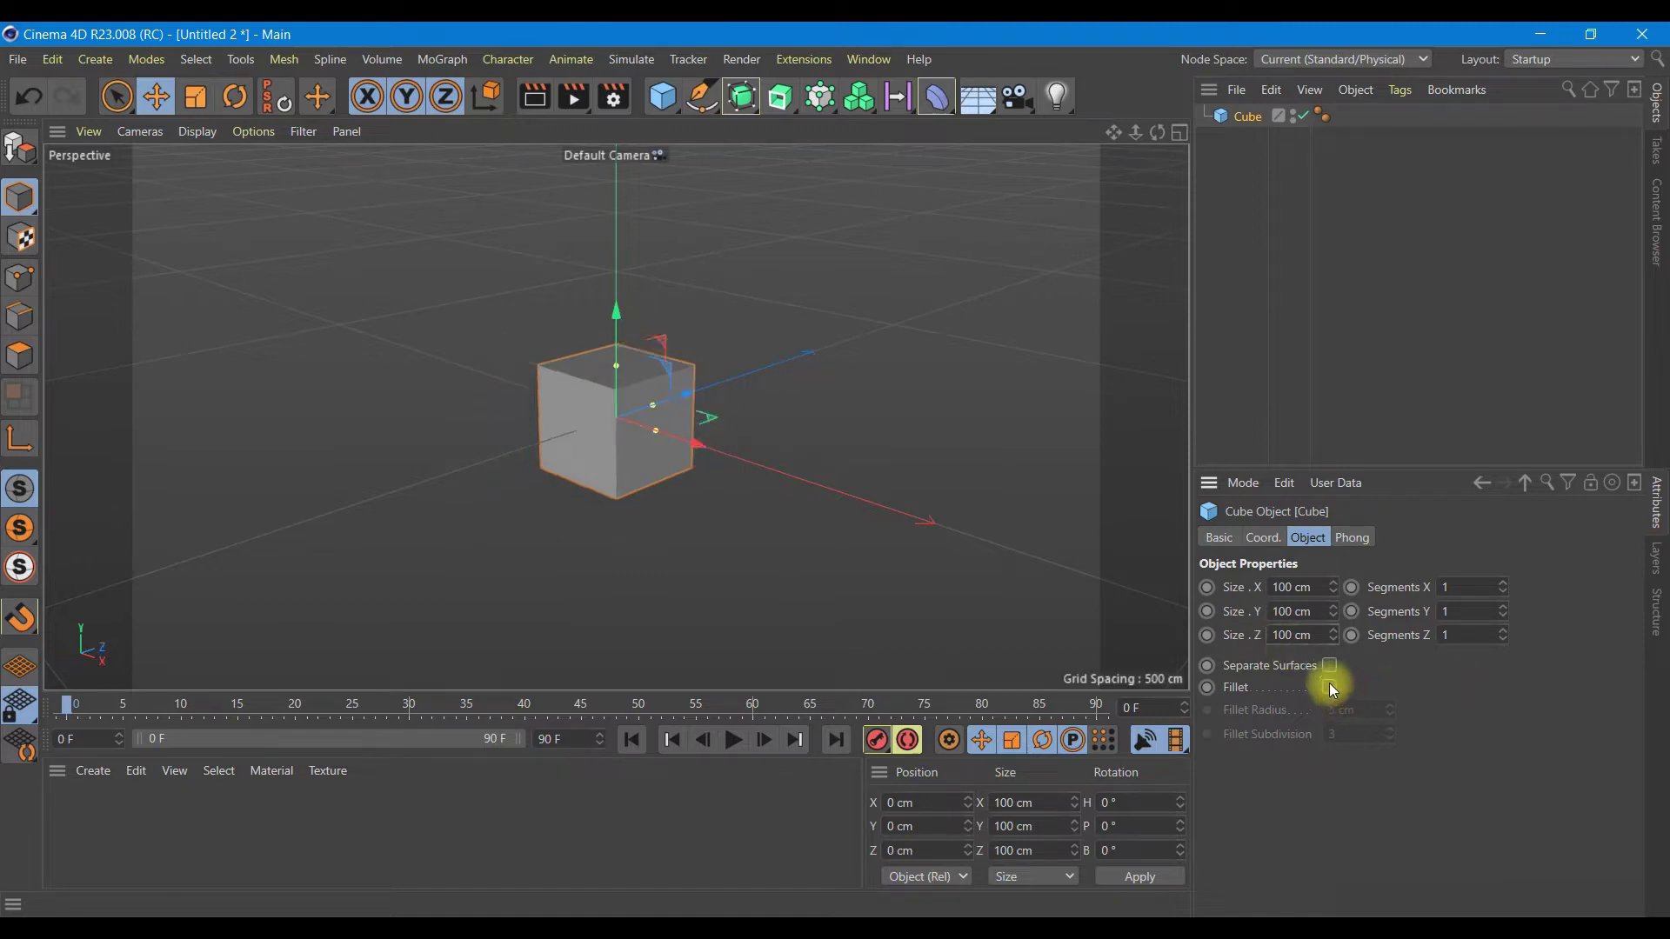
pyautogui.click(1329, 687)
pyautogui.scroll(2, 619, 433)
pyautogui.scroll(2, 619, 433)
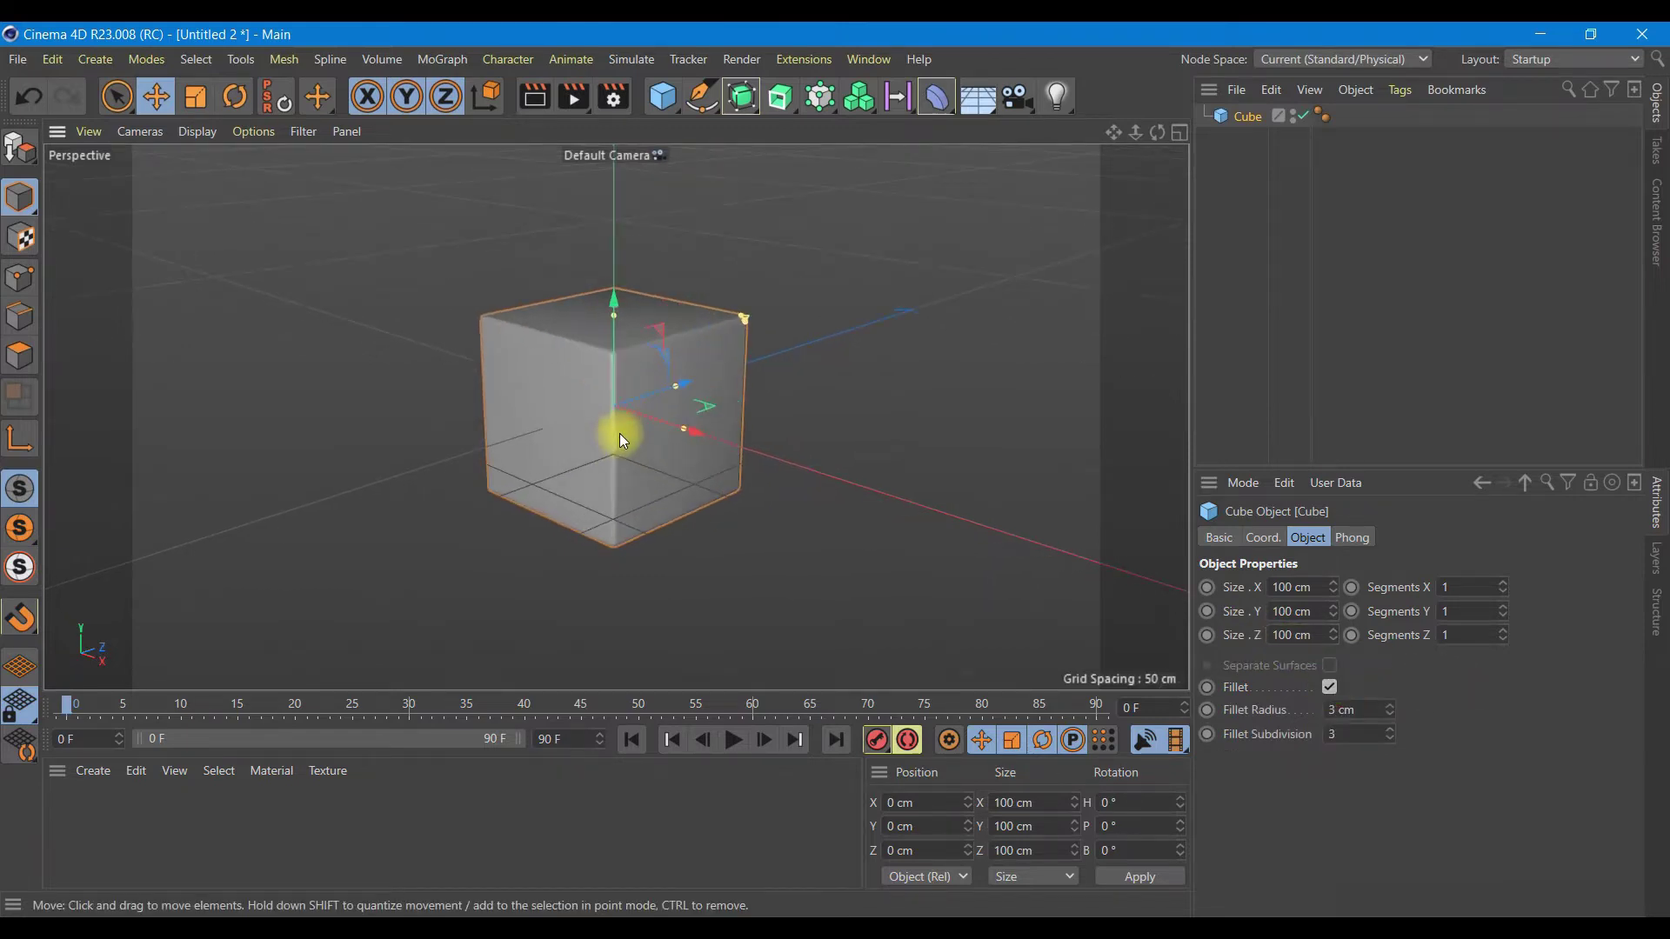
pyautogui.scroll(-1, 619, 433)
# Create a new default material Mat with colour hue 189° and saturation about 59%.
pyautogui.click(89, 772)
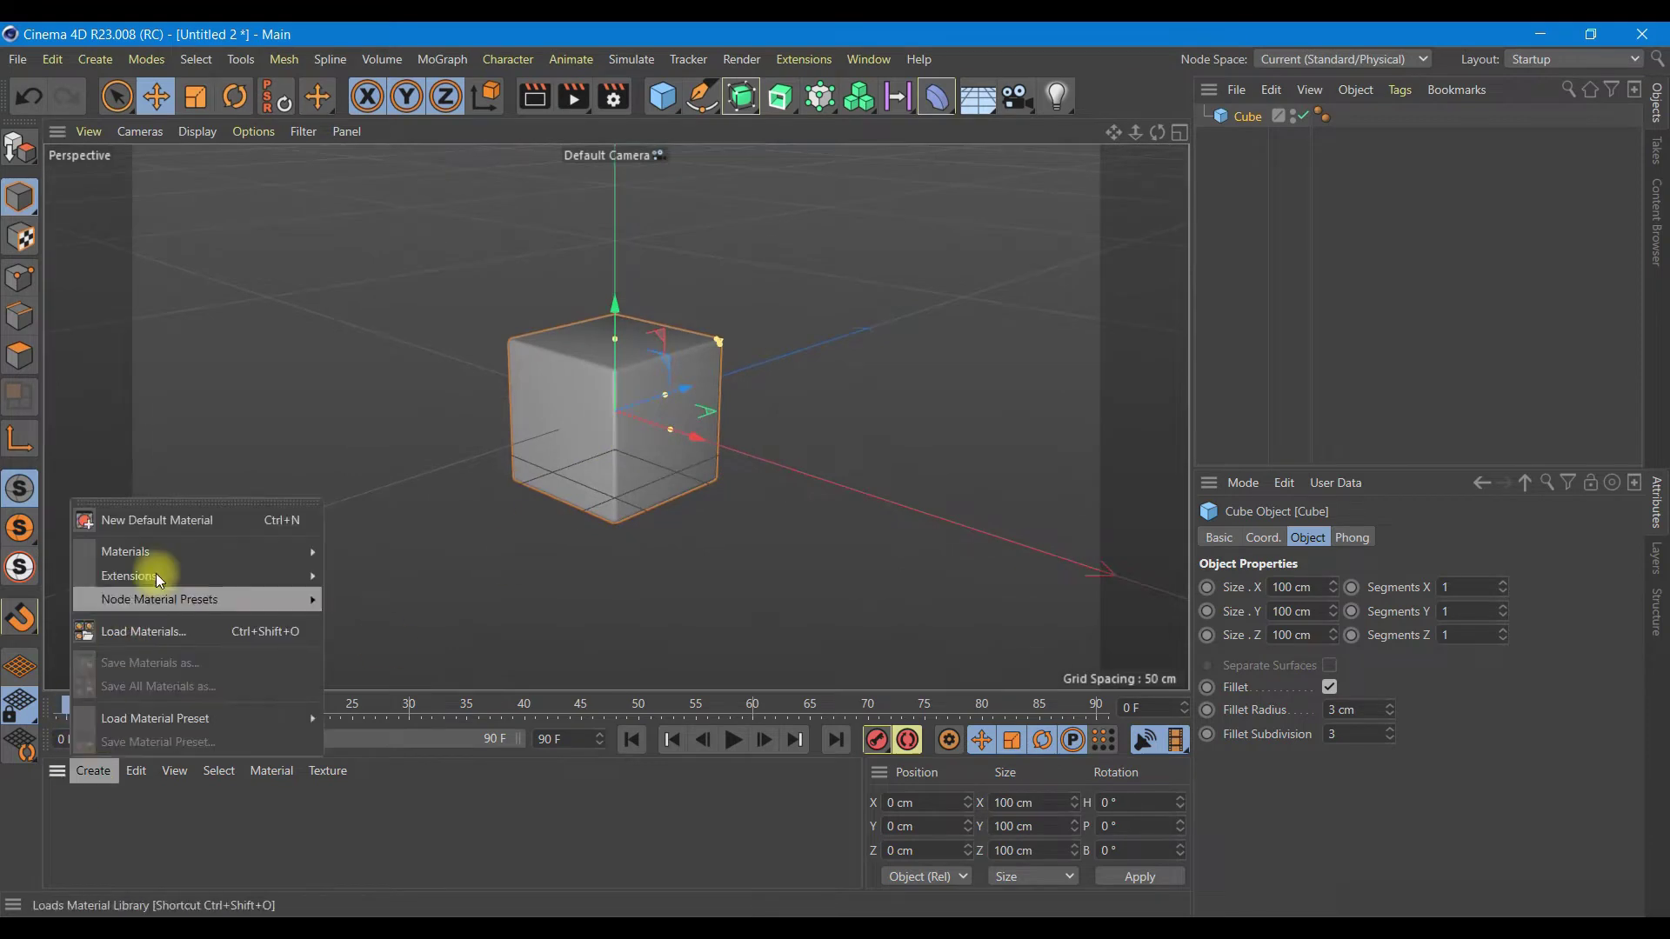
pyautogui.click(367, 582)
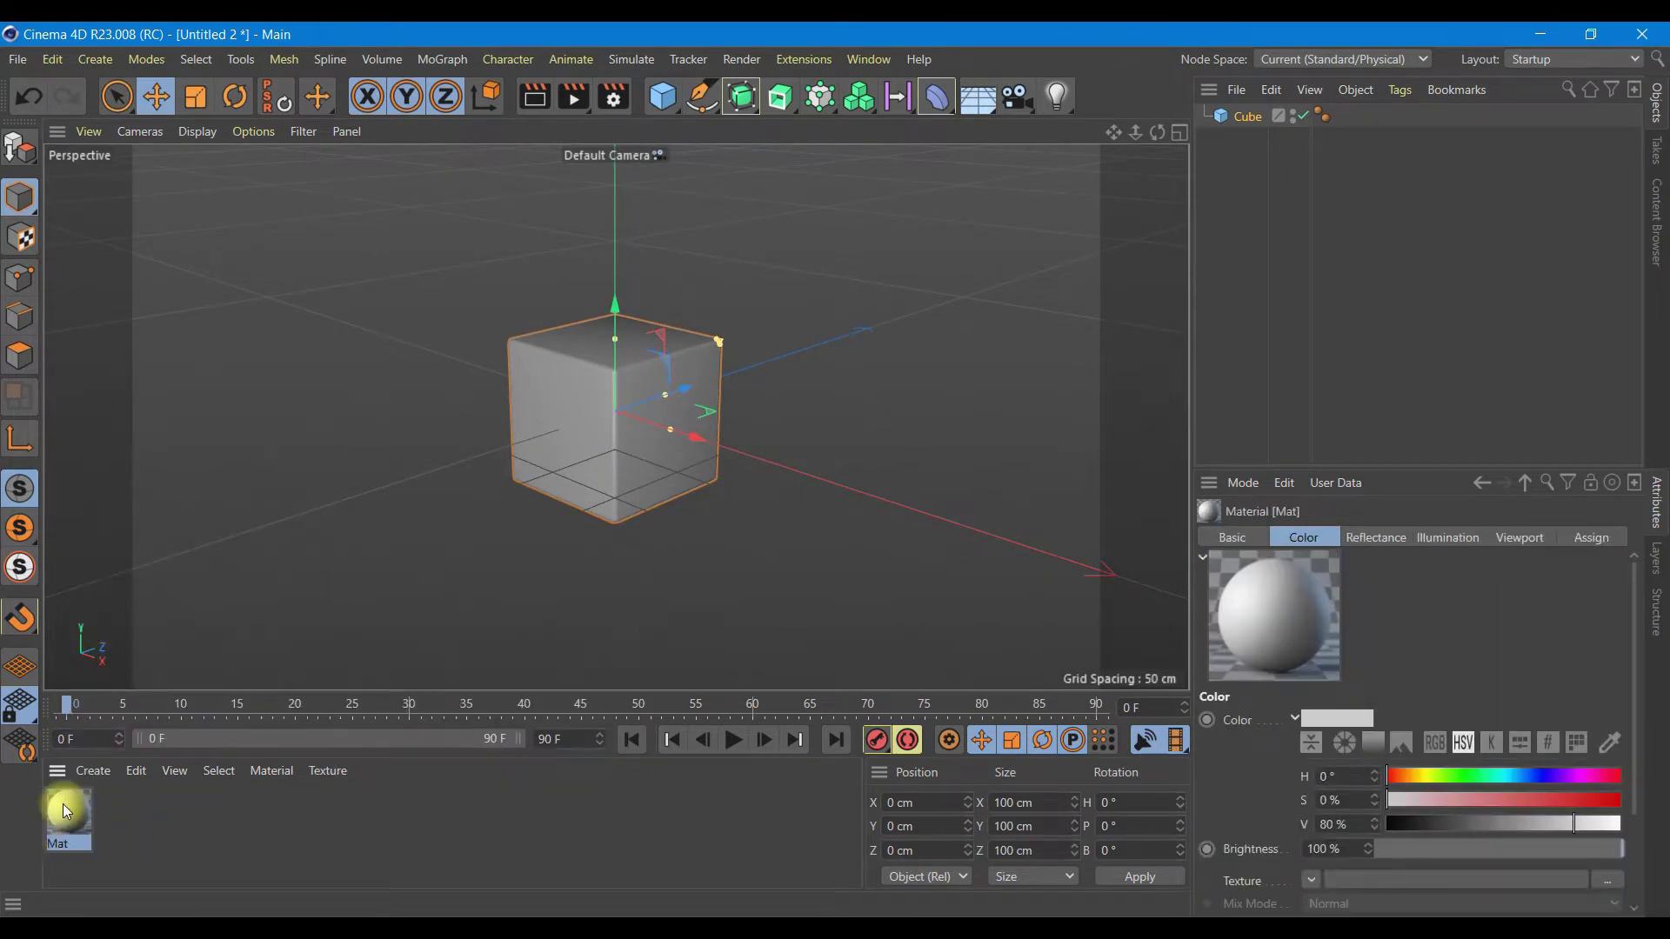
pyautogui.doubleClick(63, 805)
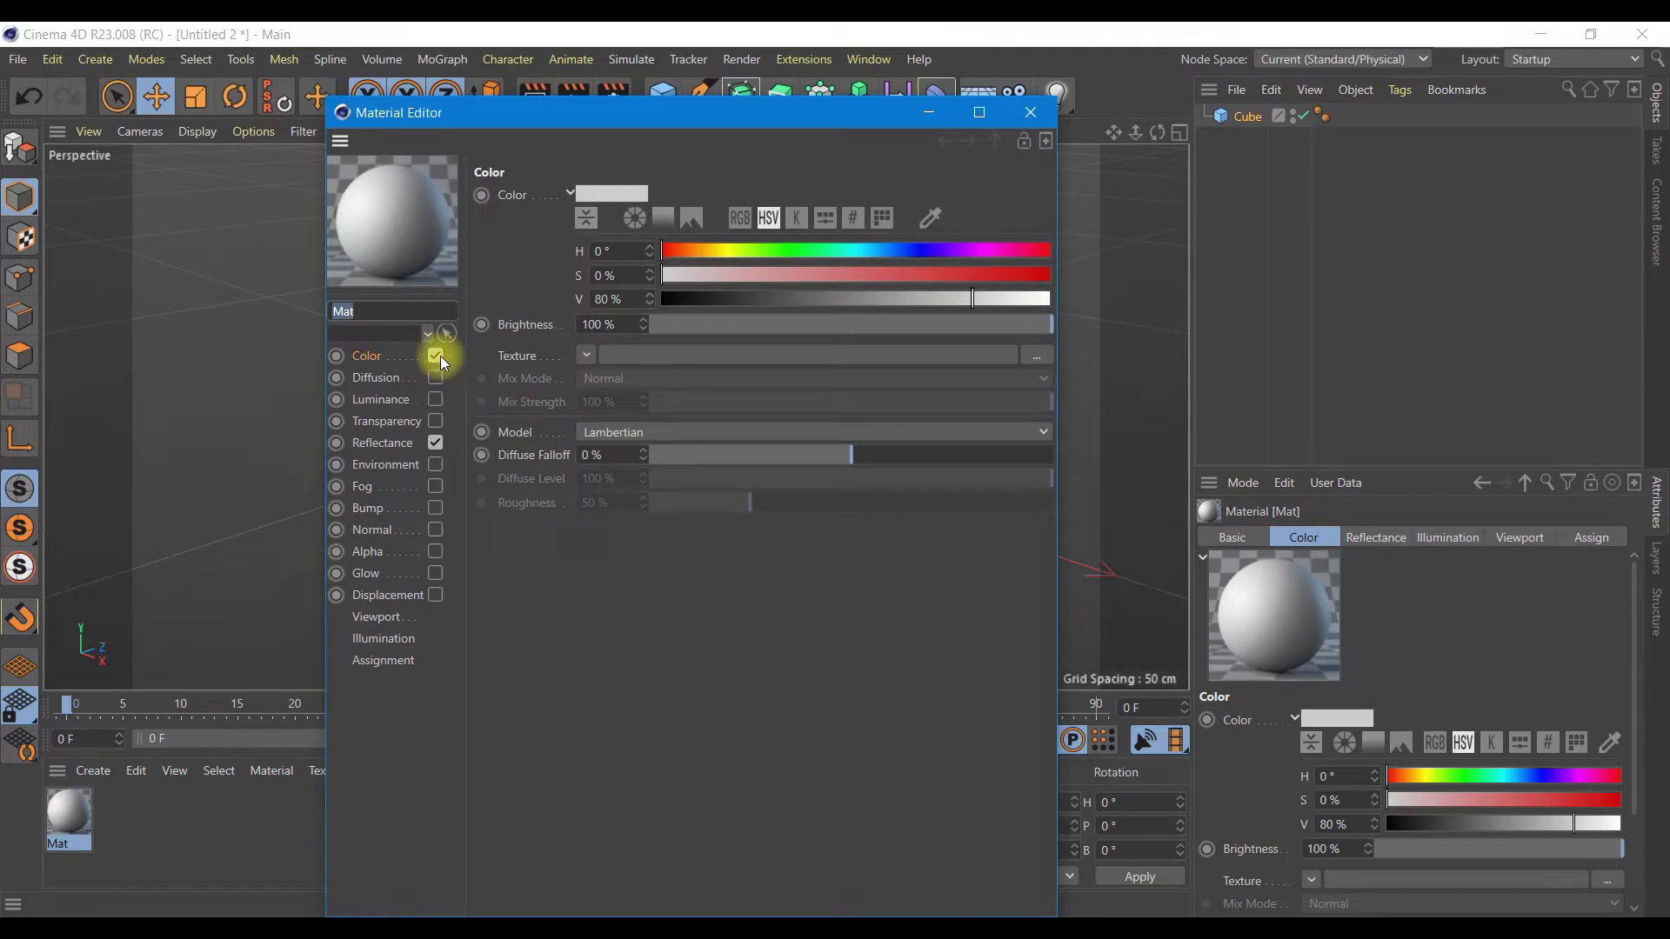
pyautogui.click(865, 251)
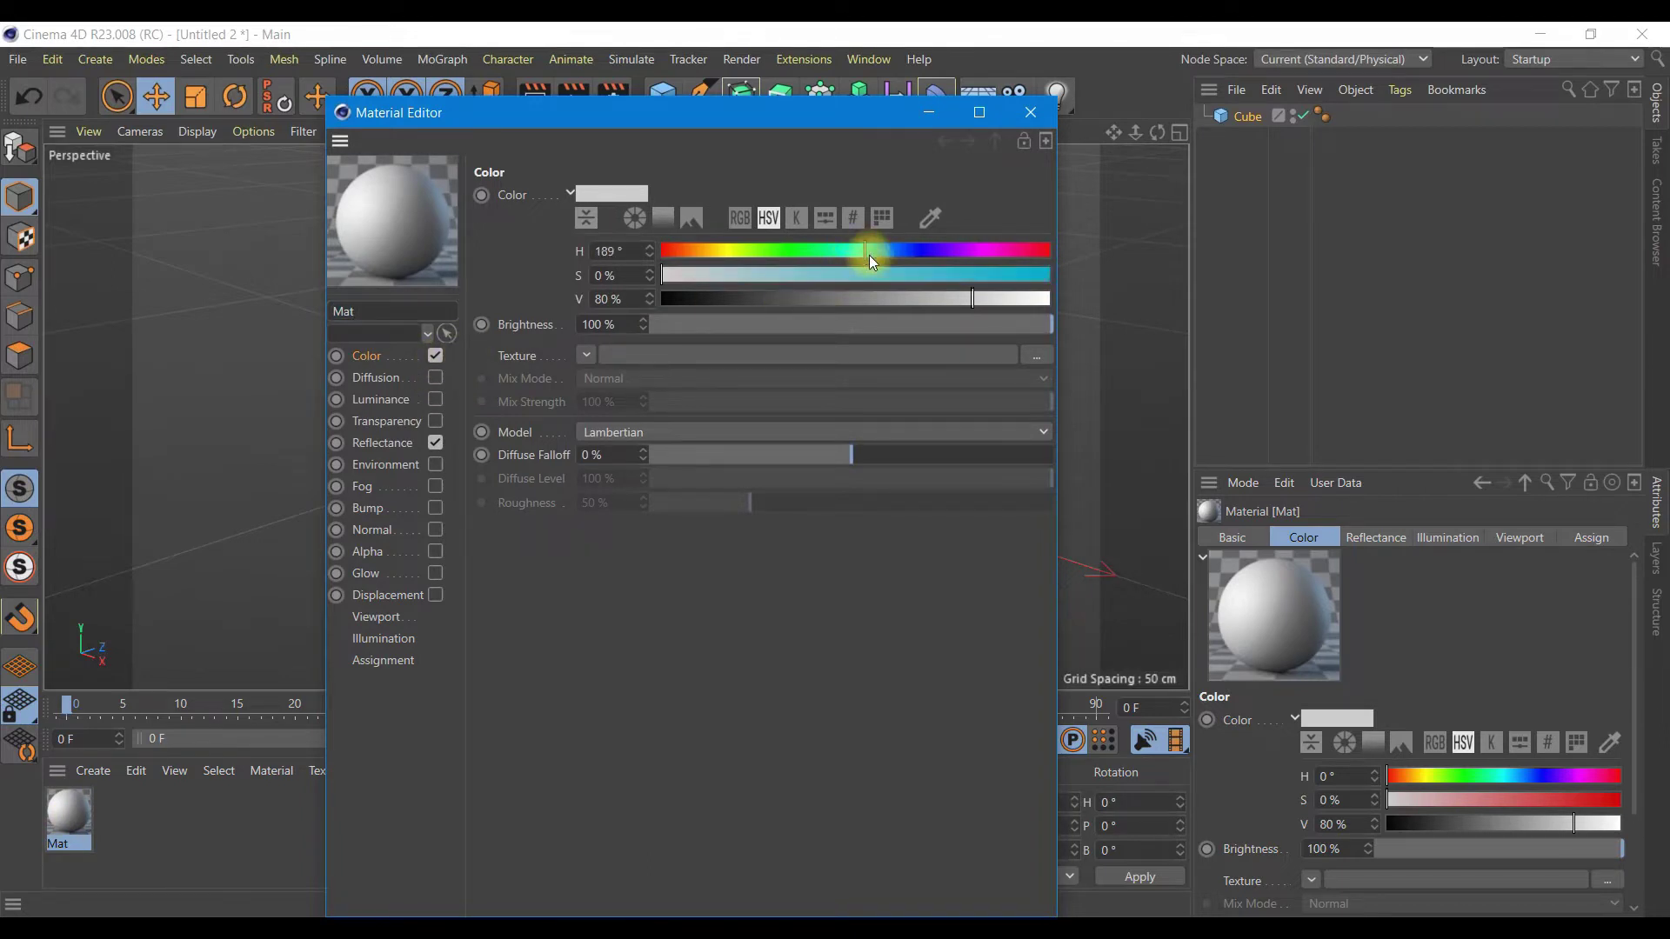
pyautogui.moveTo(871, 275); pyautogui.dragTo(892, 277)
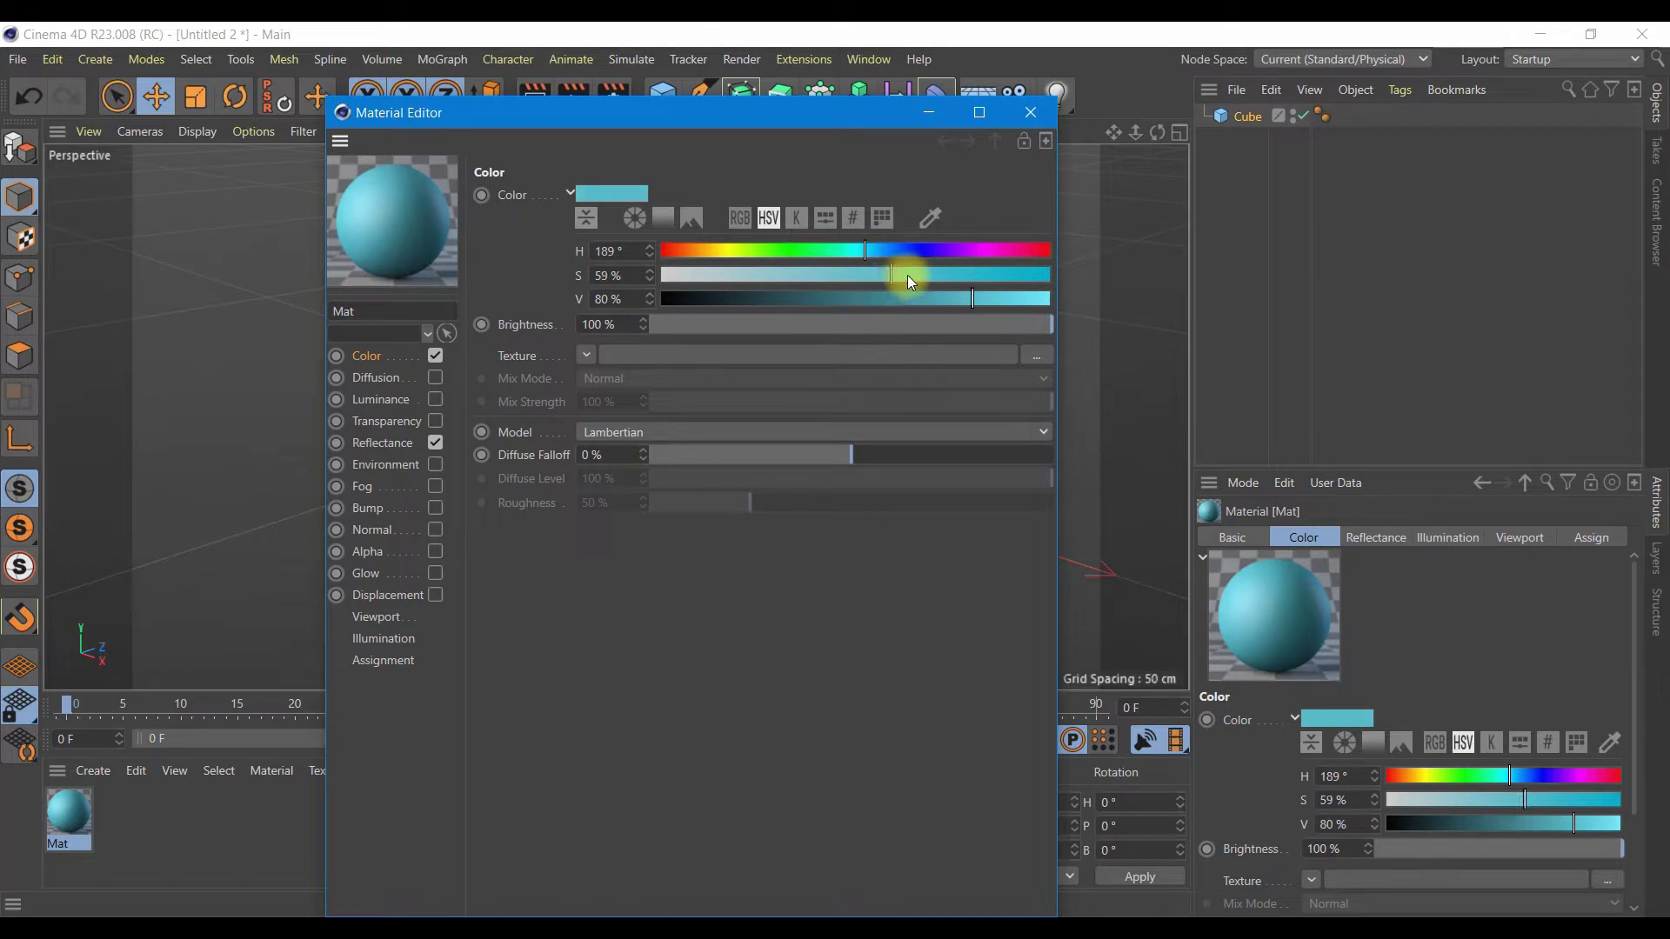
# Add a Beckmann reflectance layer using a Gradient shader as its colour texture.
pyautogui.click(383, 443)
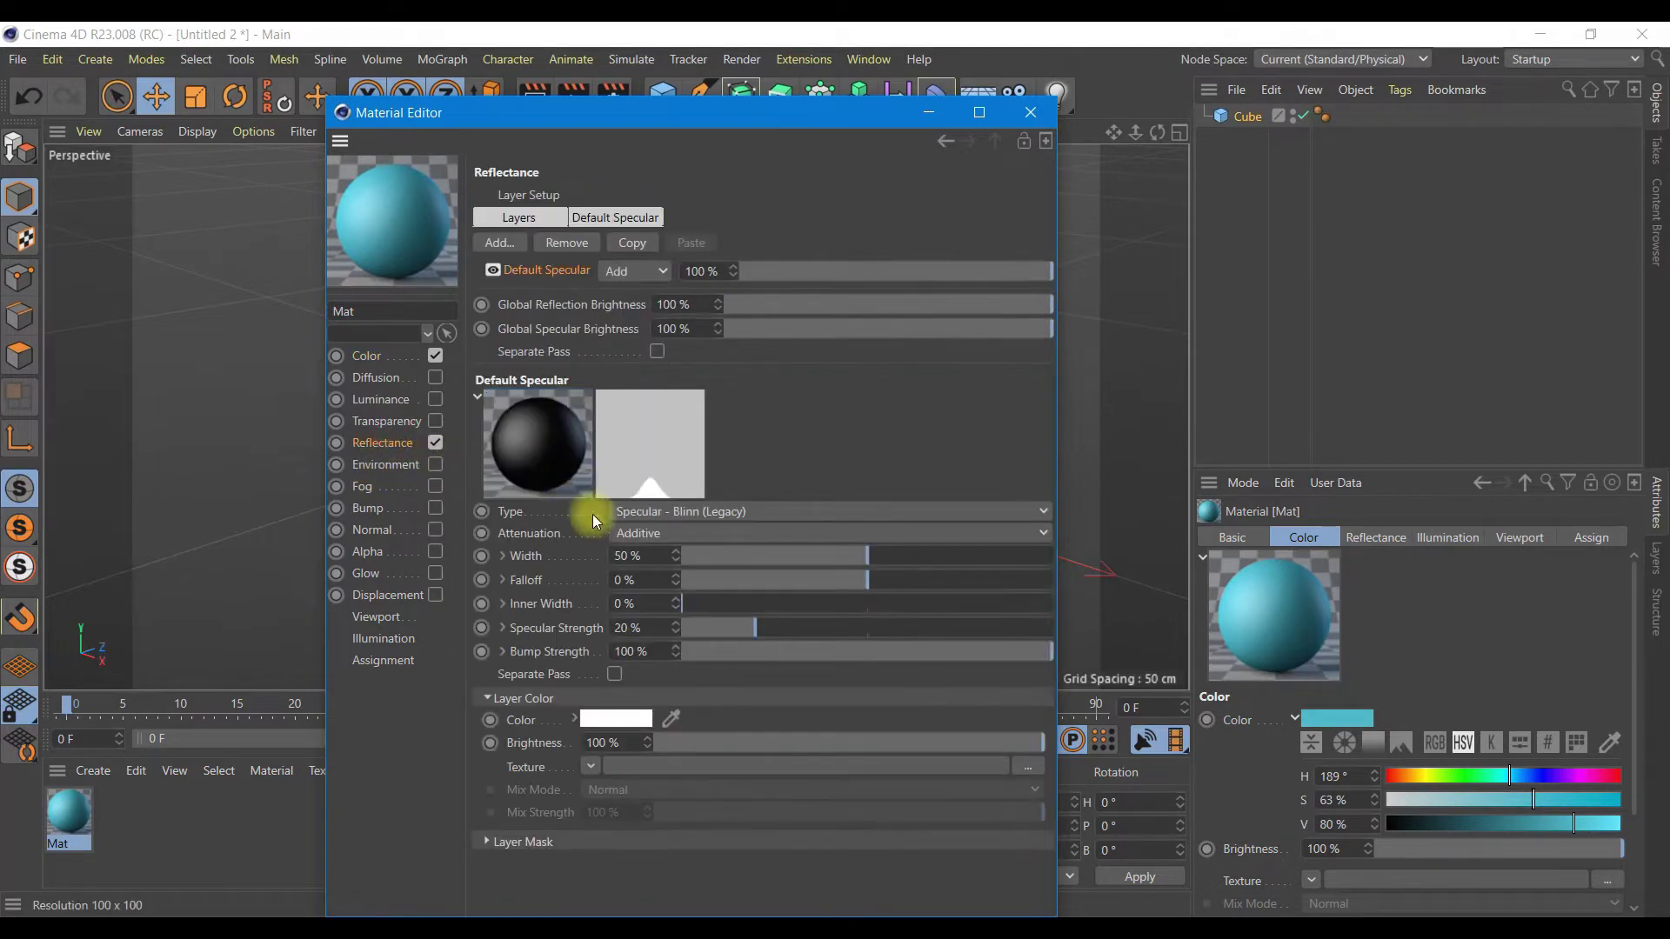
pyautogui.click(499, 242)
pyautogui.click(619, 252)
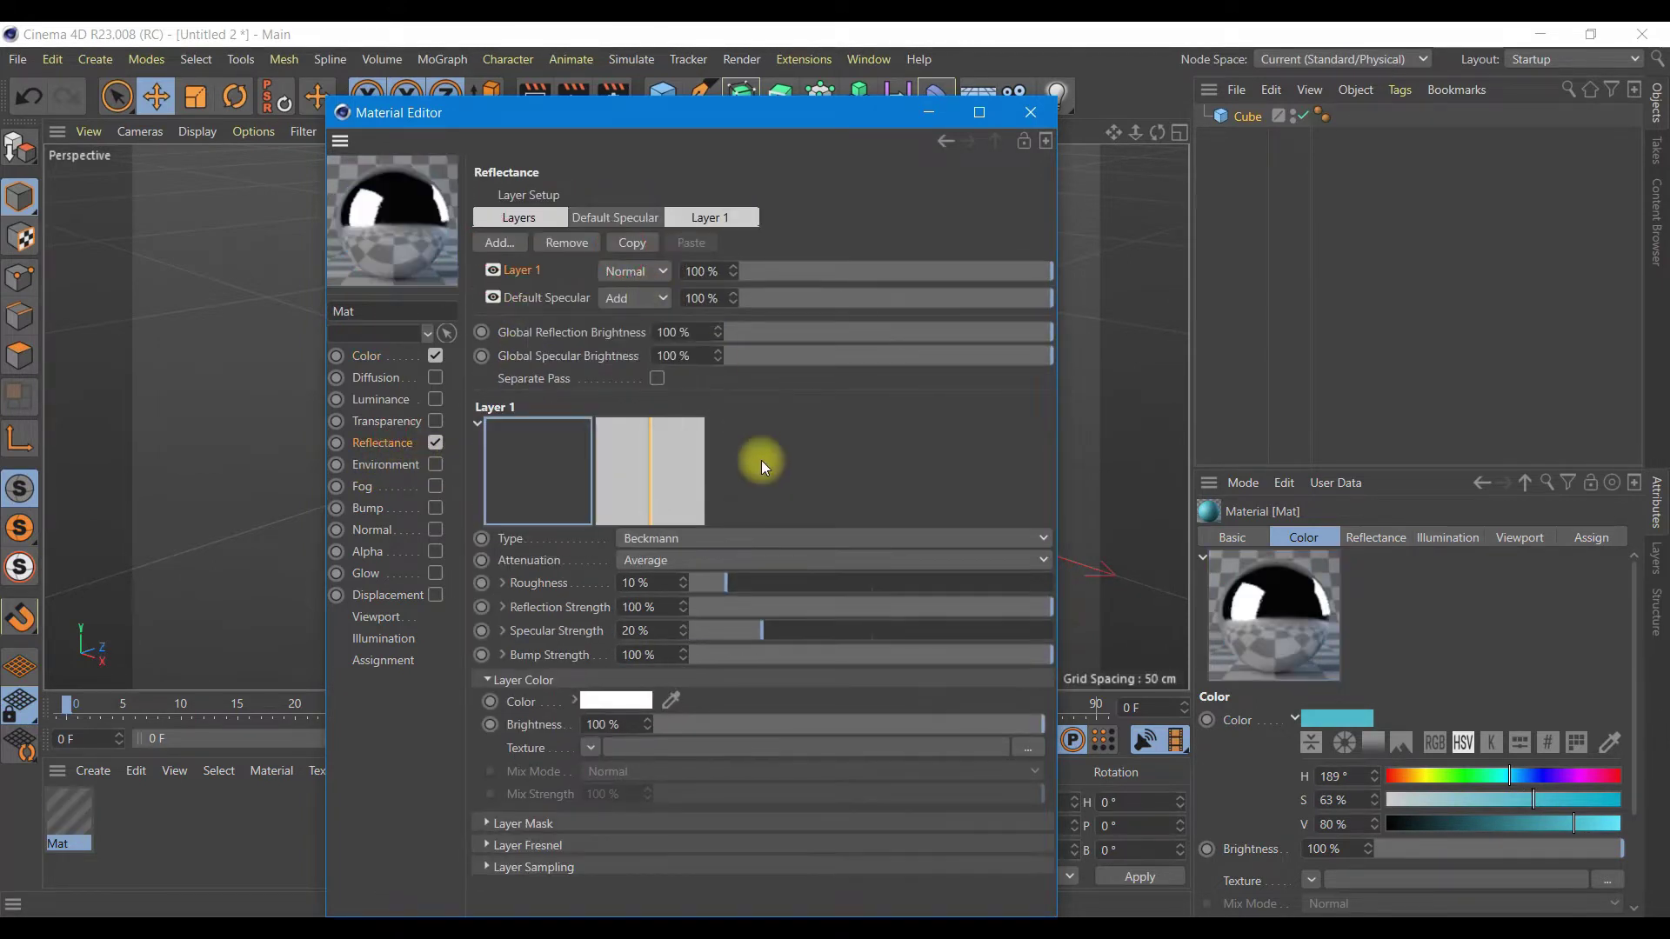
pyautogui.click(591, 748)
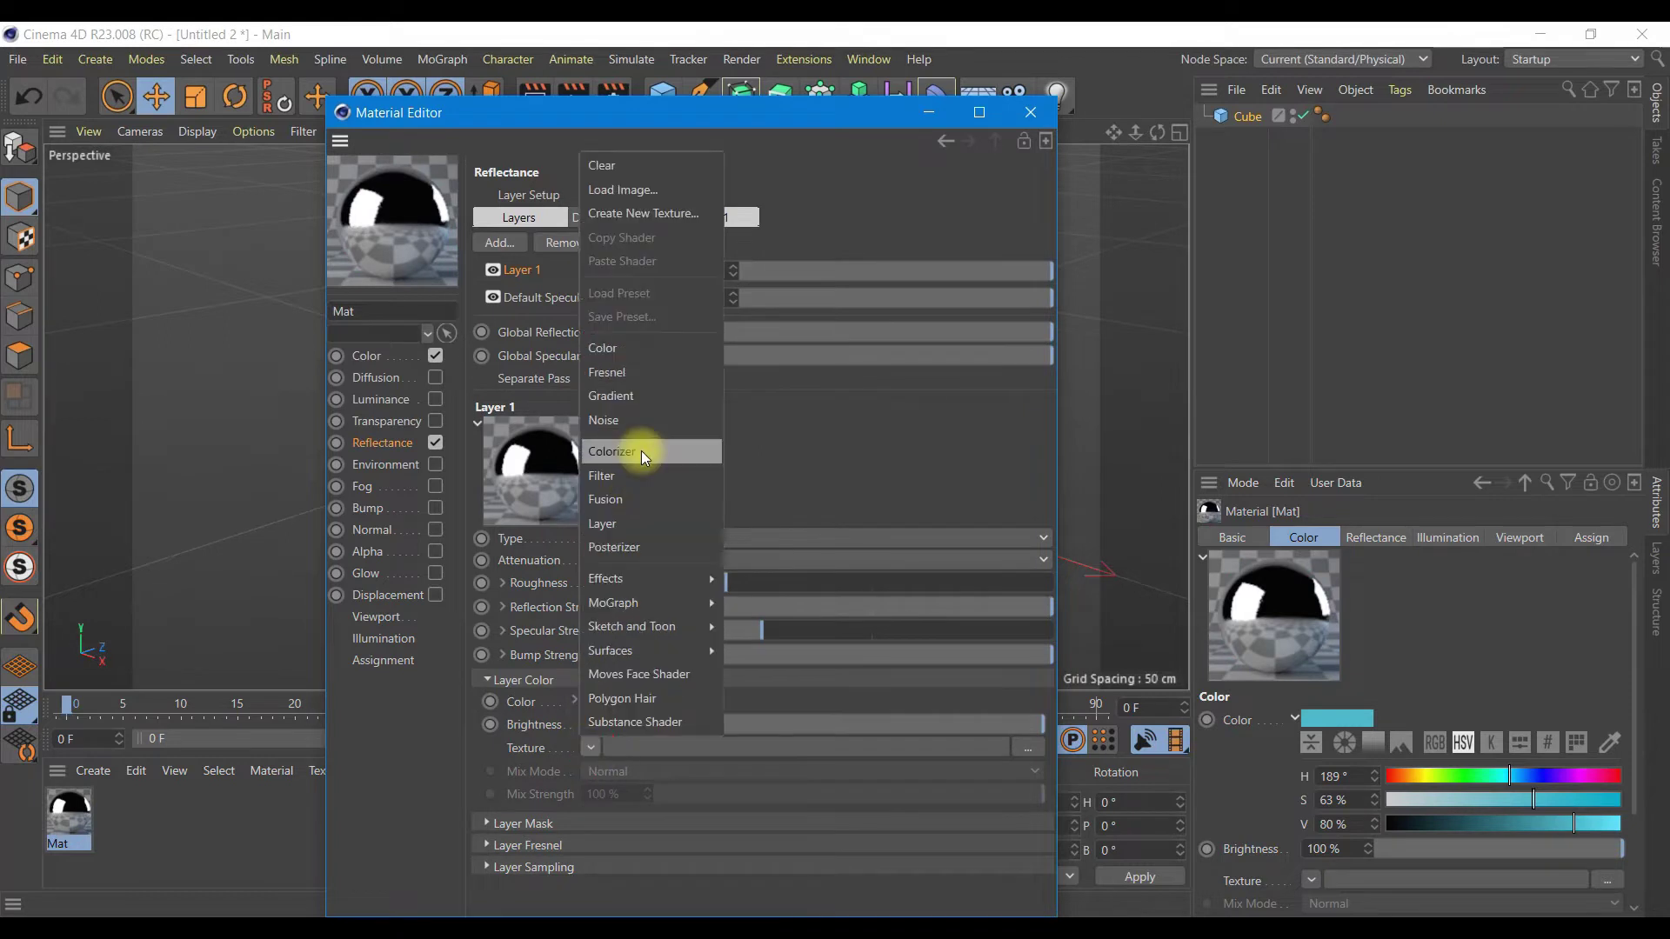
pyautogui.click(636, 396)
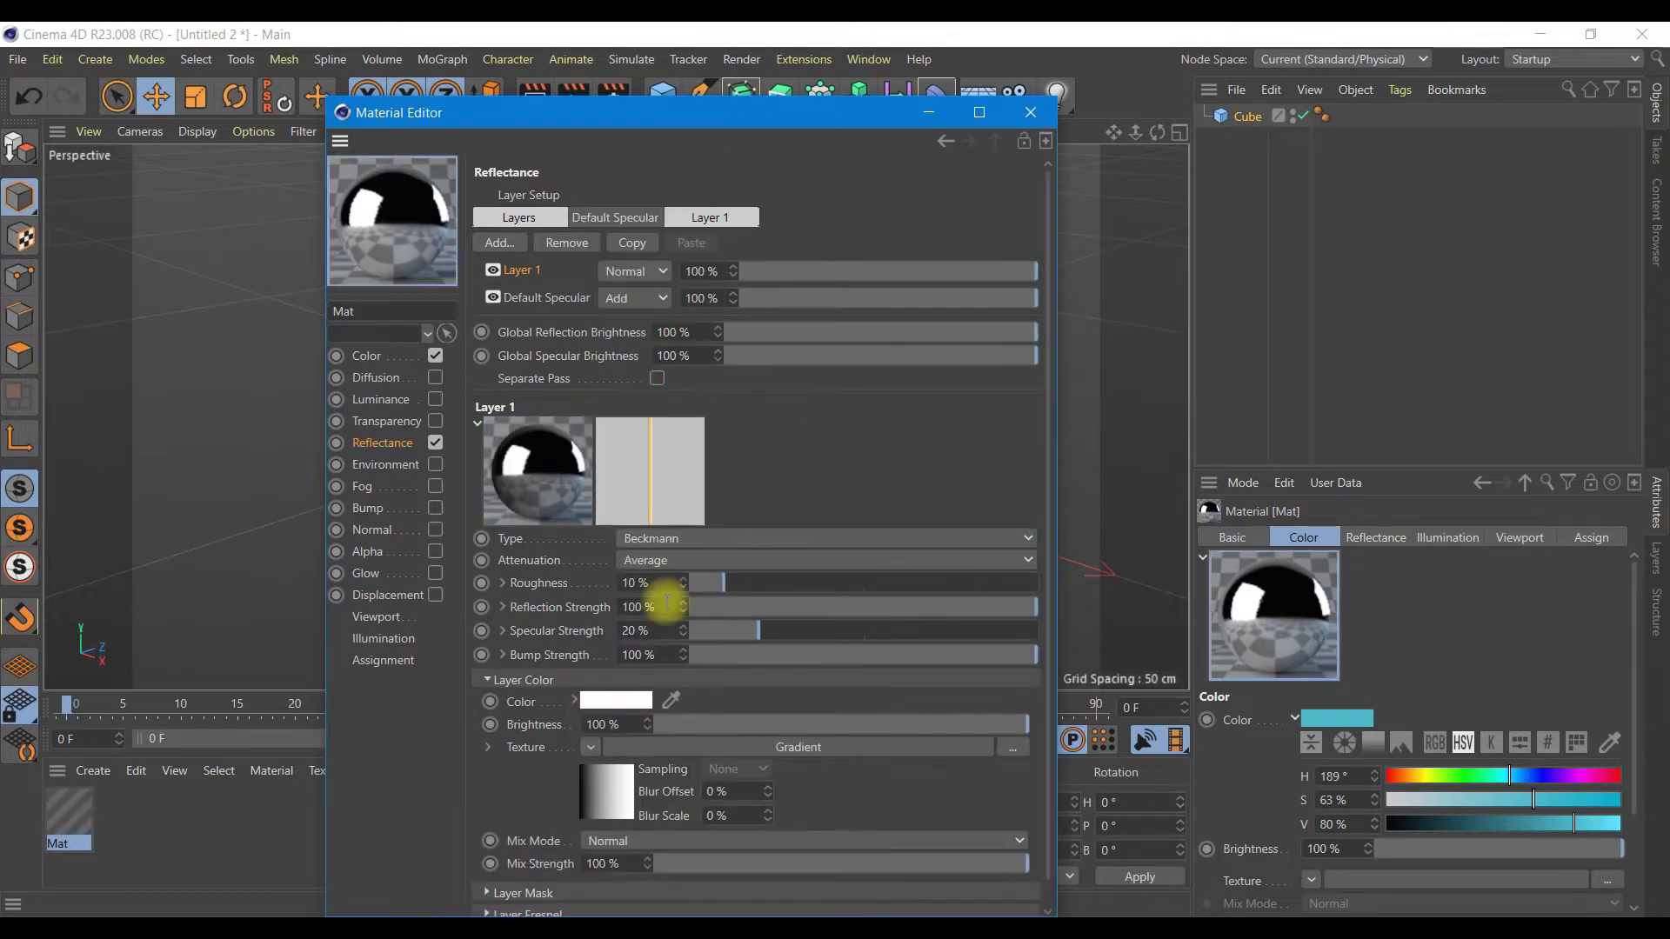
# Set the layer gradient to 2D - V and load the Sky 3 preset.
pyautogui.click(612, 793)
pyautogui.click(677, 412)
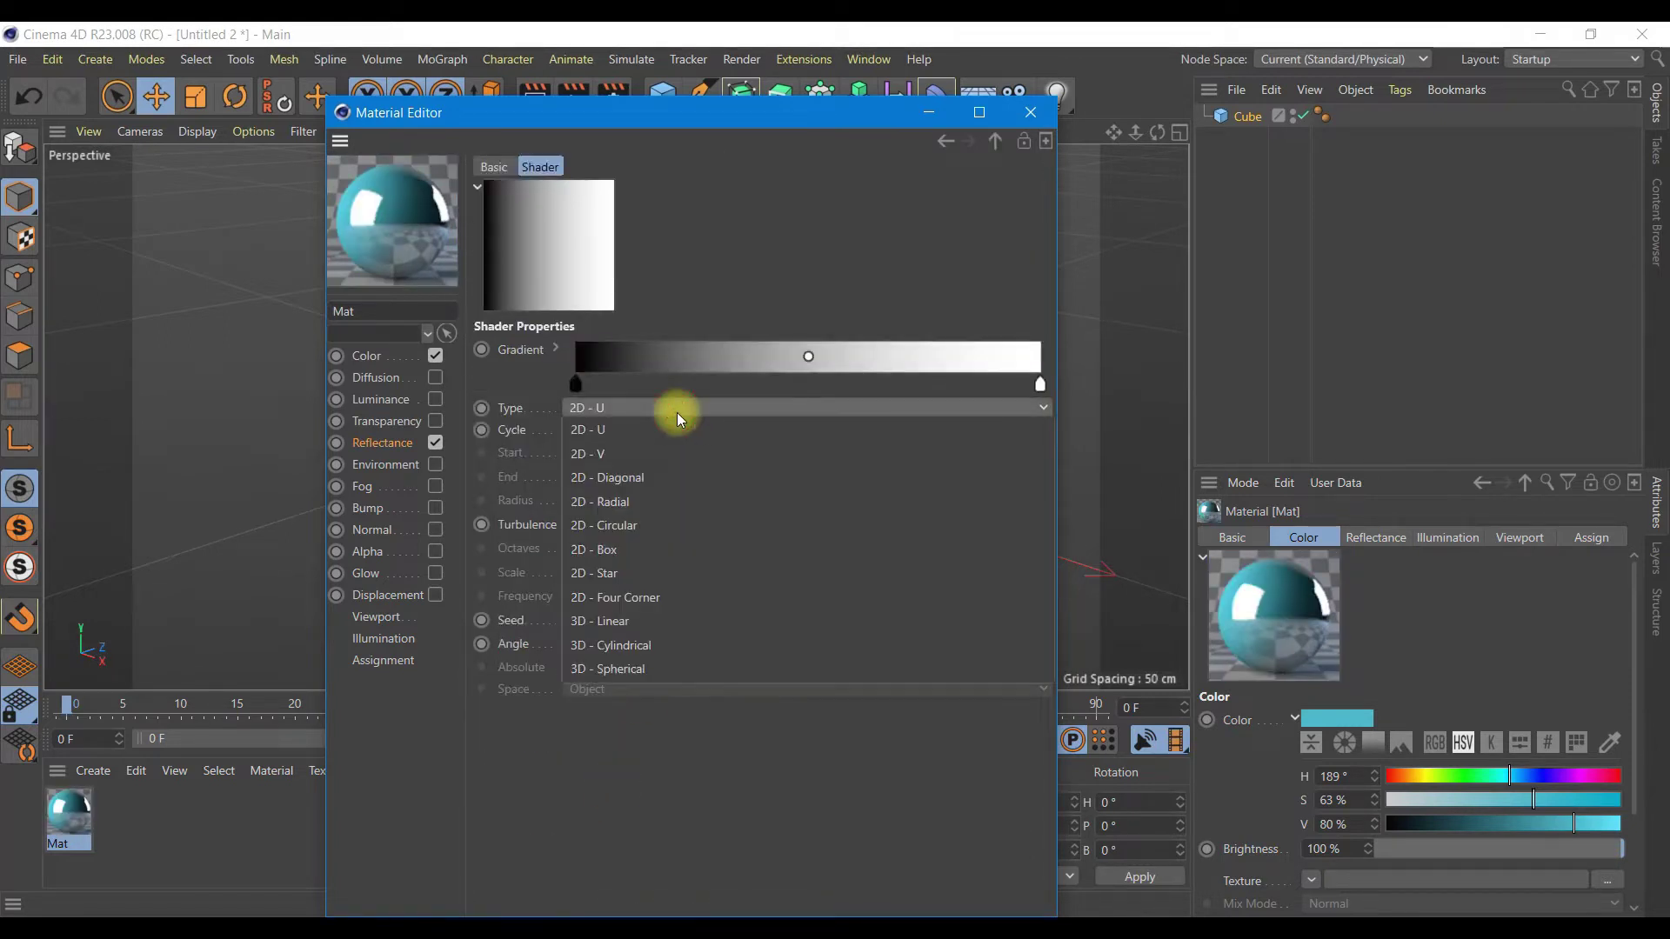
pyautogui.click(628, 452)
pyautogui.click(555, 349)
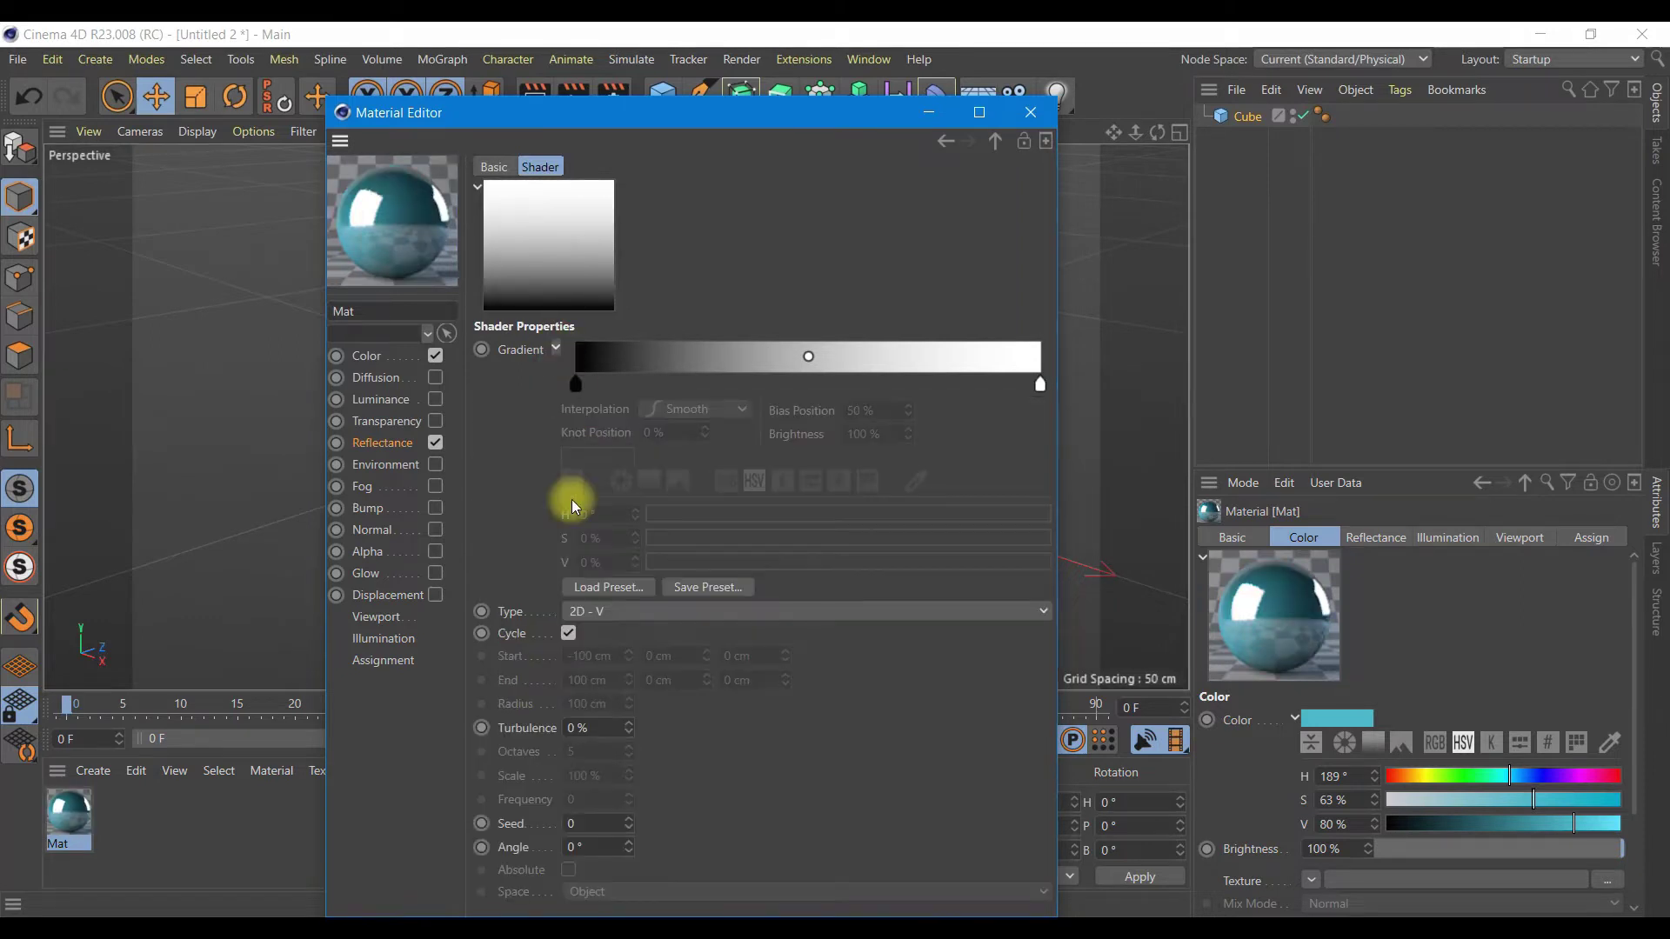
pyautogui.click(611, 591)
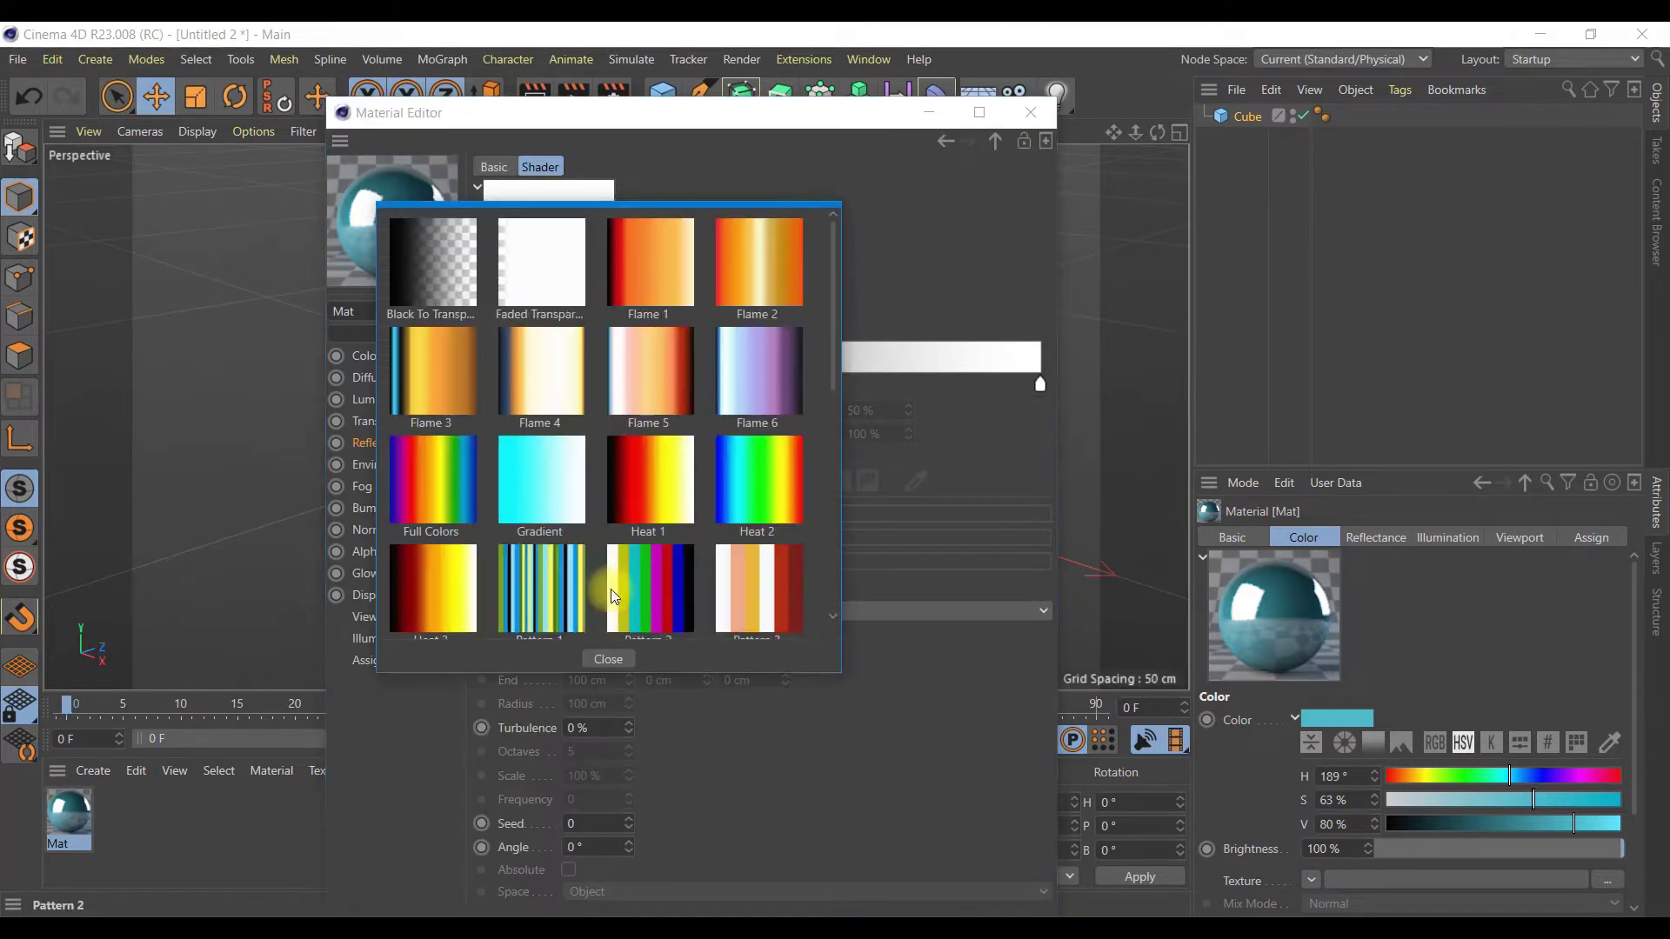
pyautogui.scroll(-5, 640, 488)
pyautogui.doubleClick(730, 484)
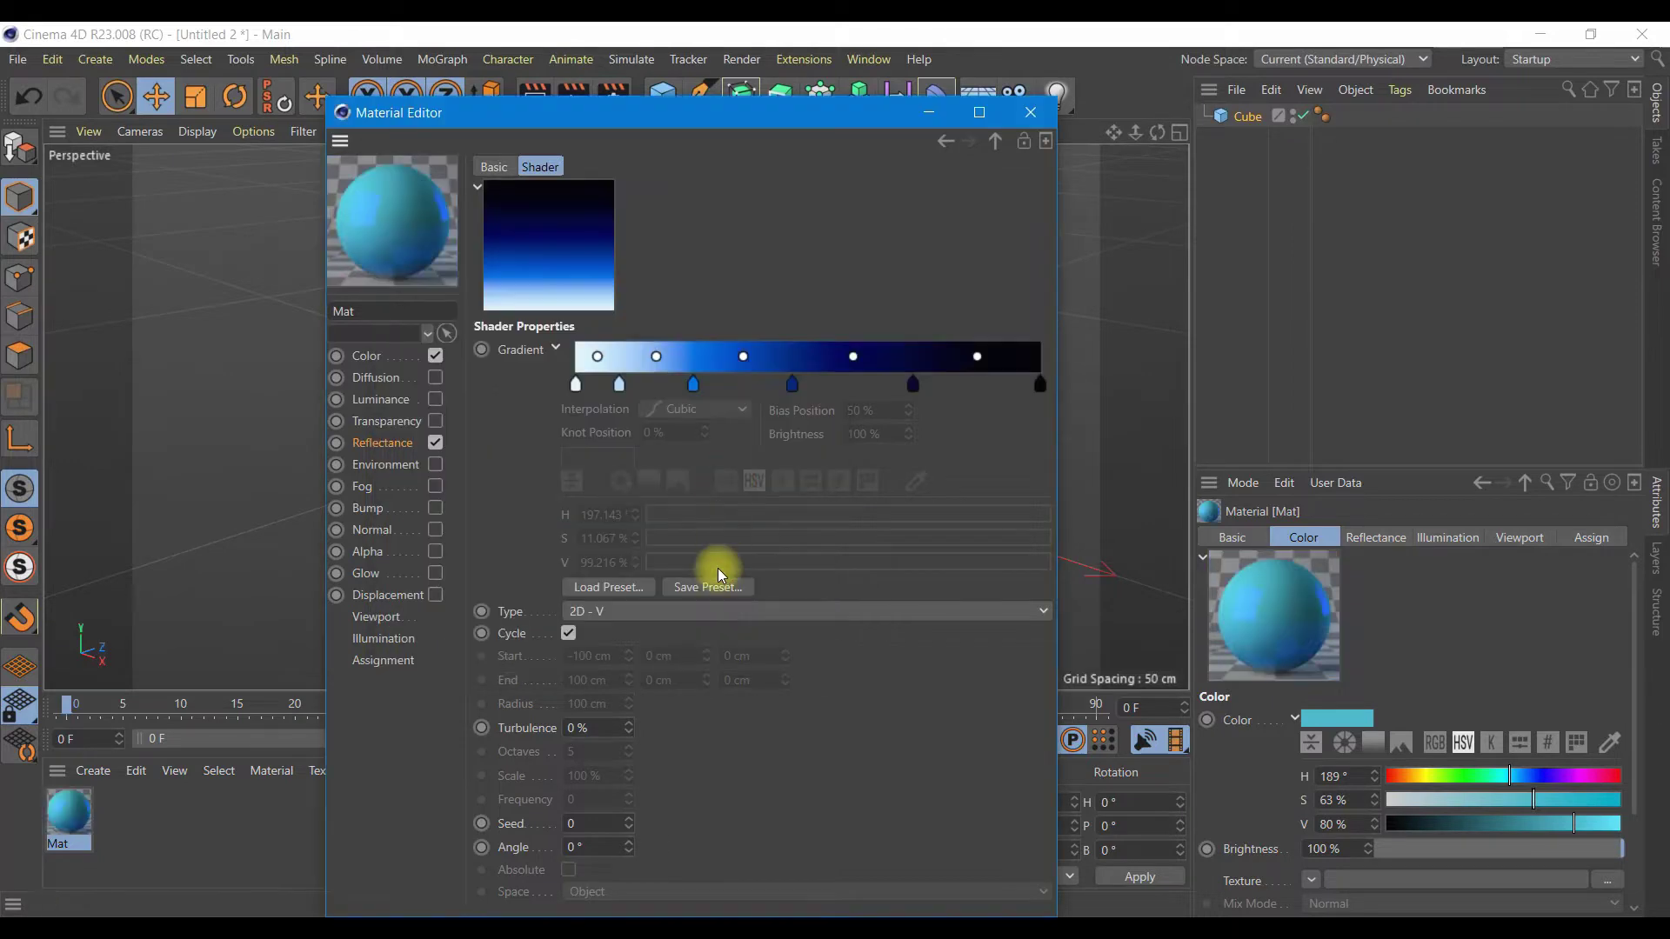
pyautogui.click(1035, 118)
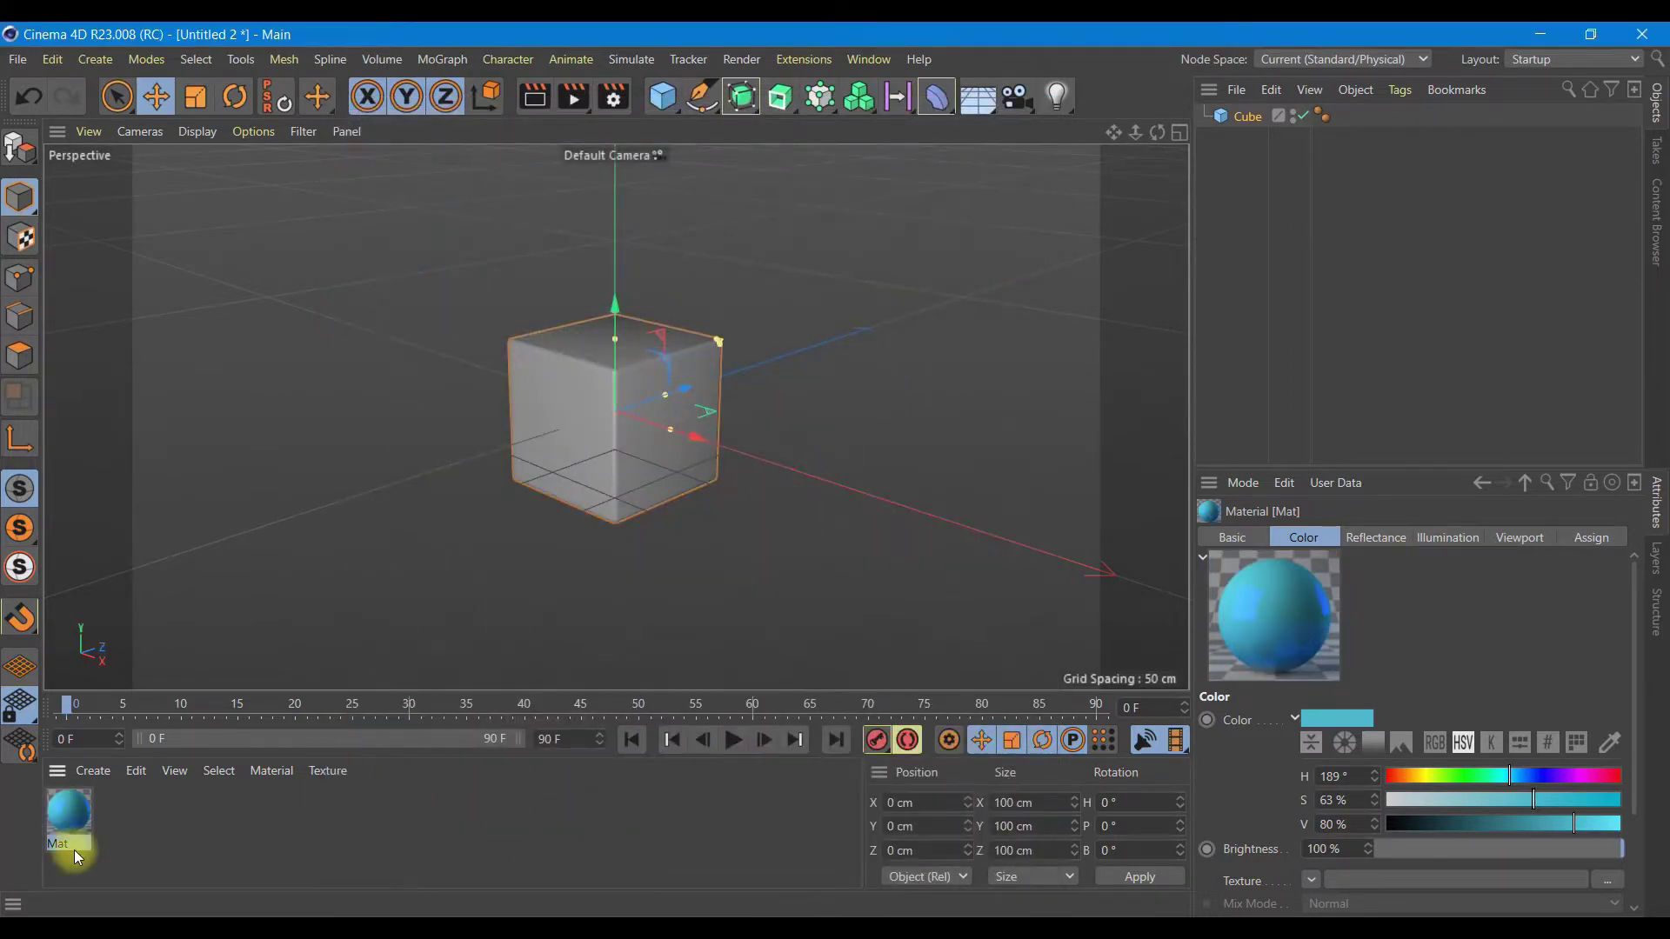
# Shift Mat's colour to hue 201° with 69% saturation.
pyautogui.doubleClick(112, 822)
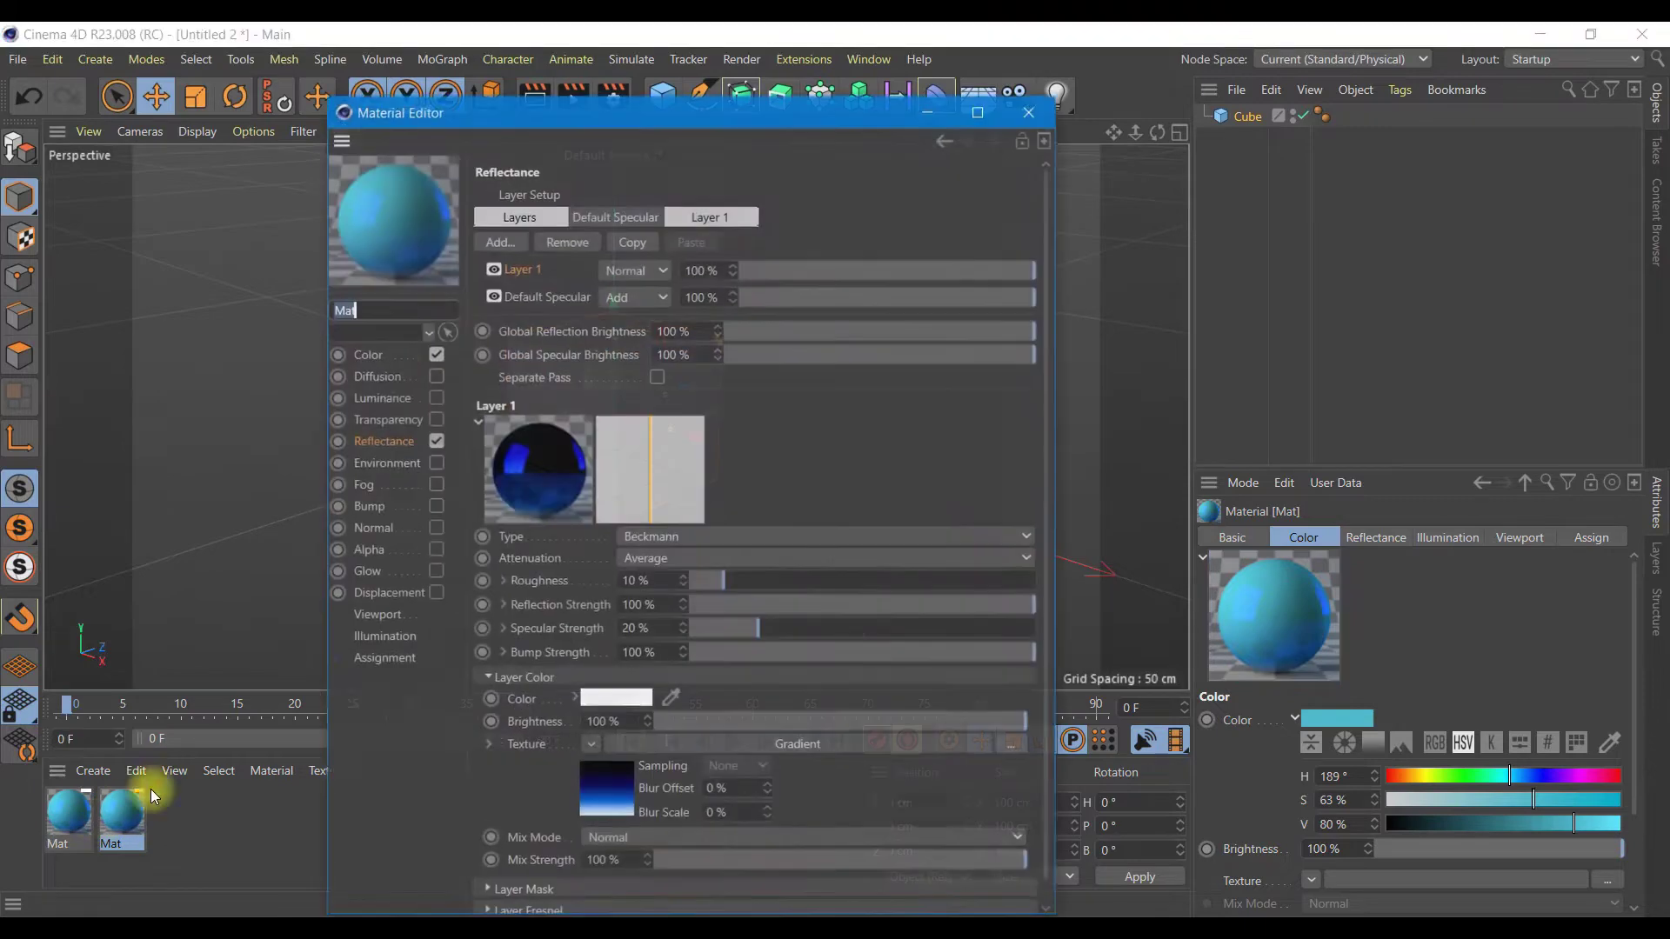
pyautogui.click(369, 354)
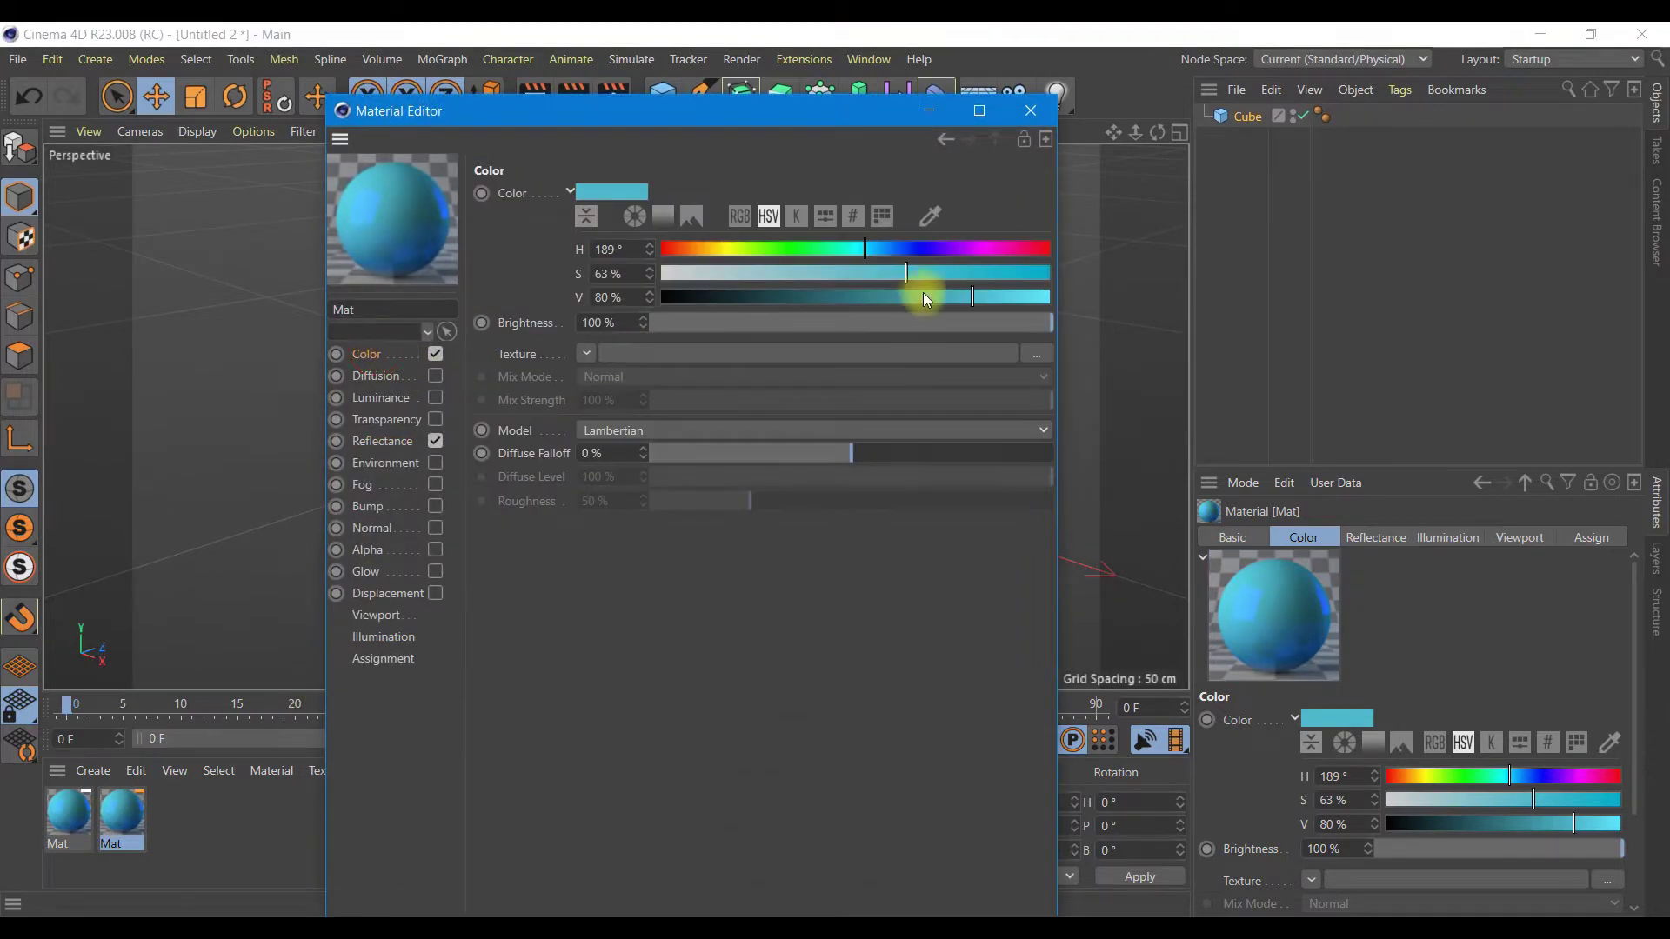
pyautogui.click(932, 274)
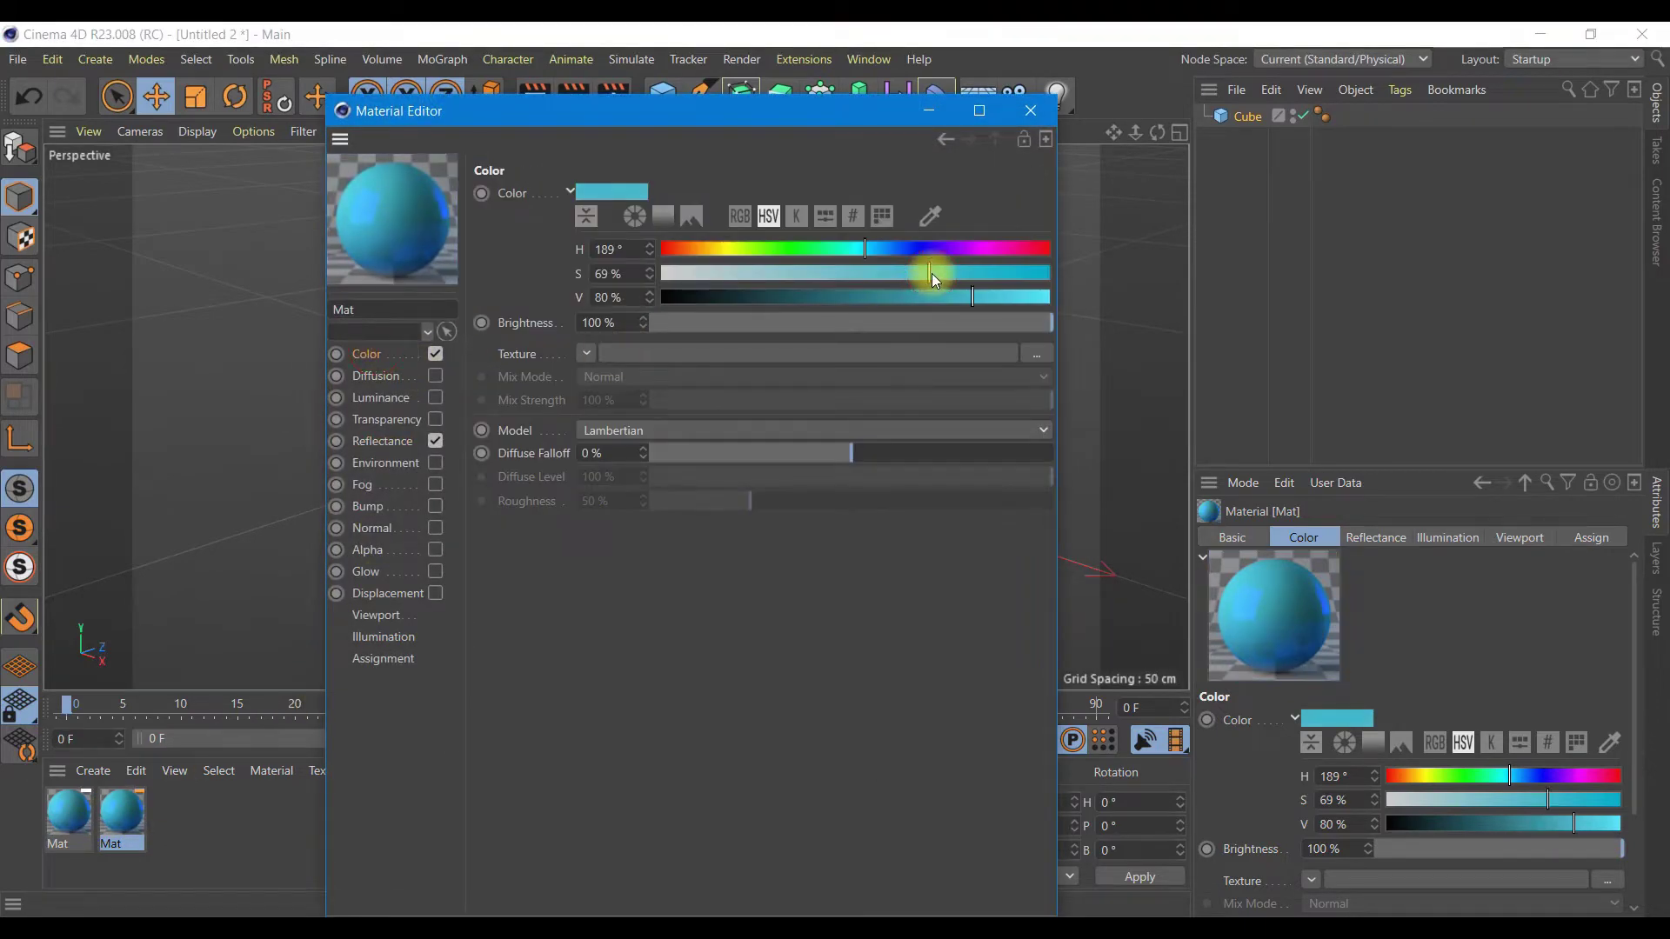
pyautogui.click(879, 249)
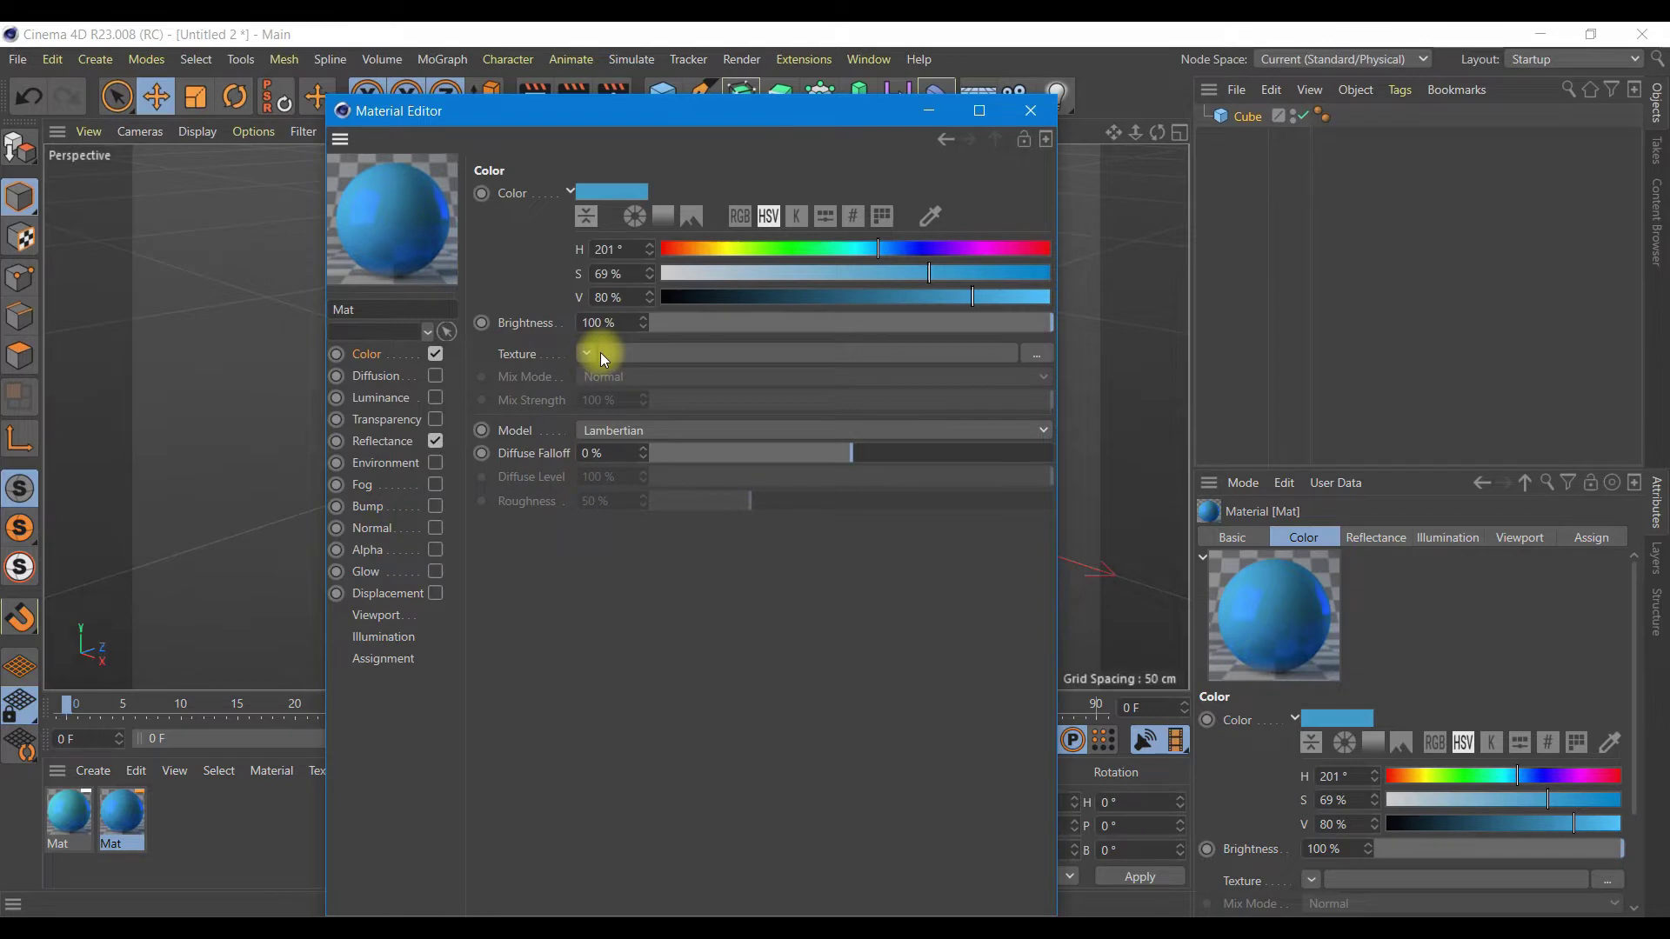
# Set the reflectance layer colour to cyan at 97% brightness.
pyautogui.click(384, 439)
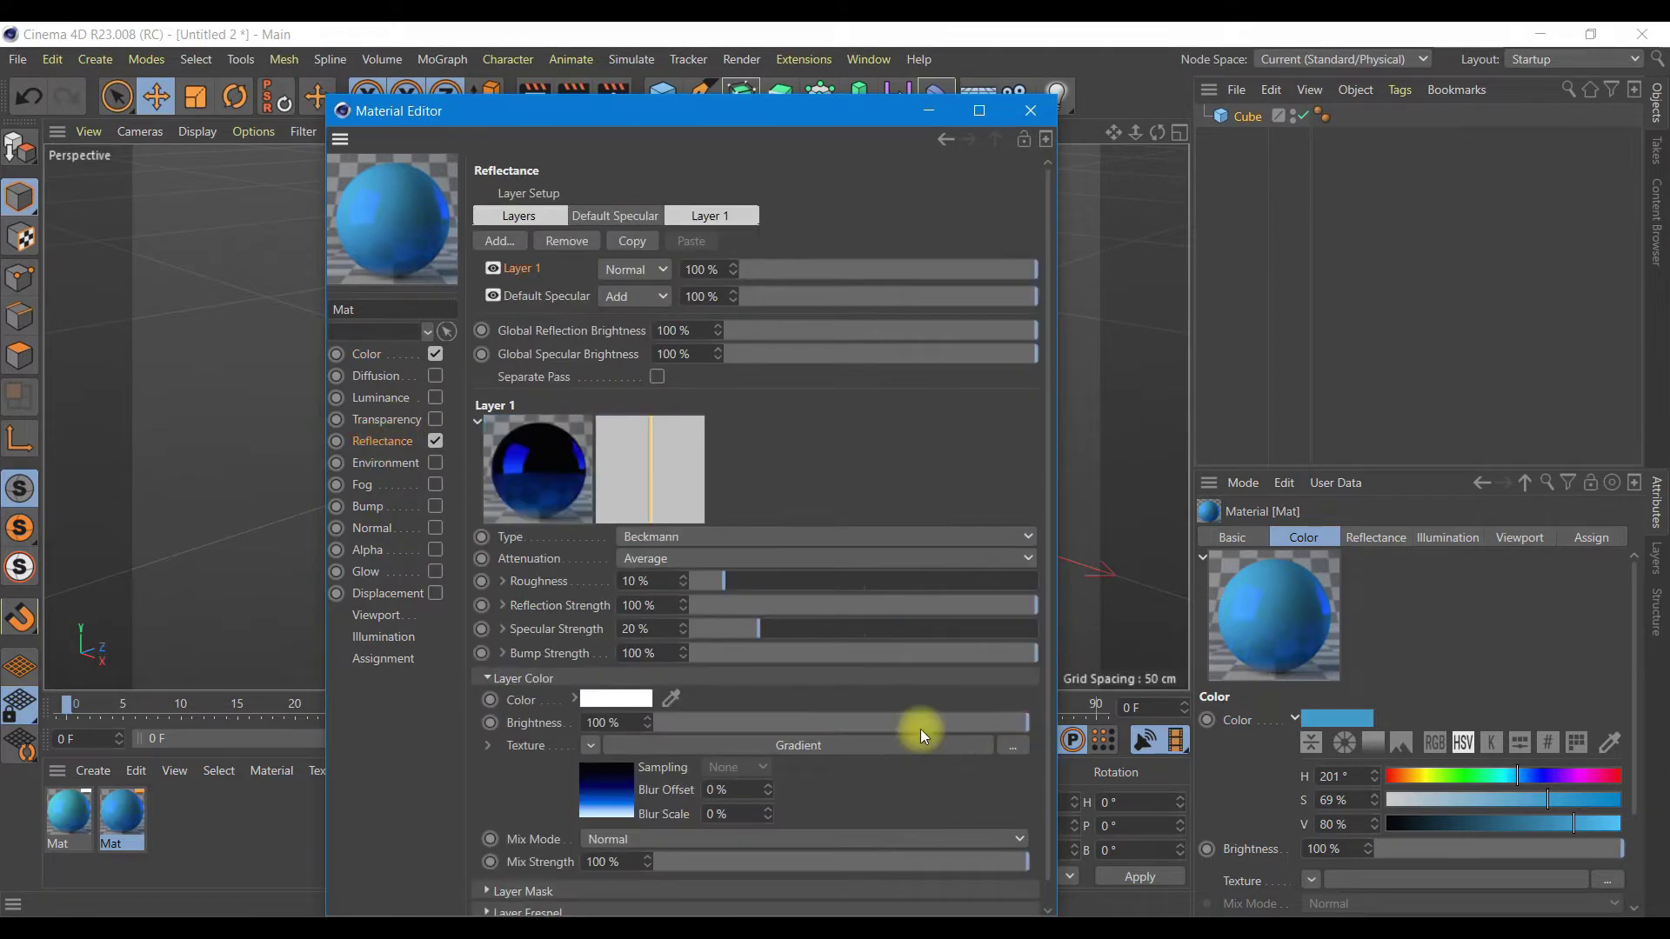
pyautogui.click(988, 723)
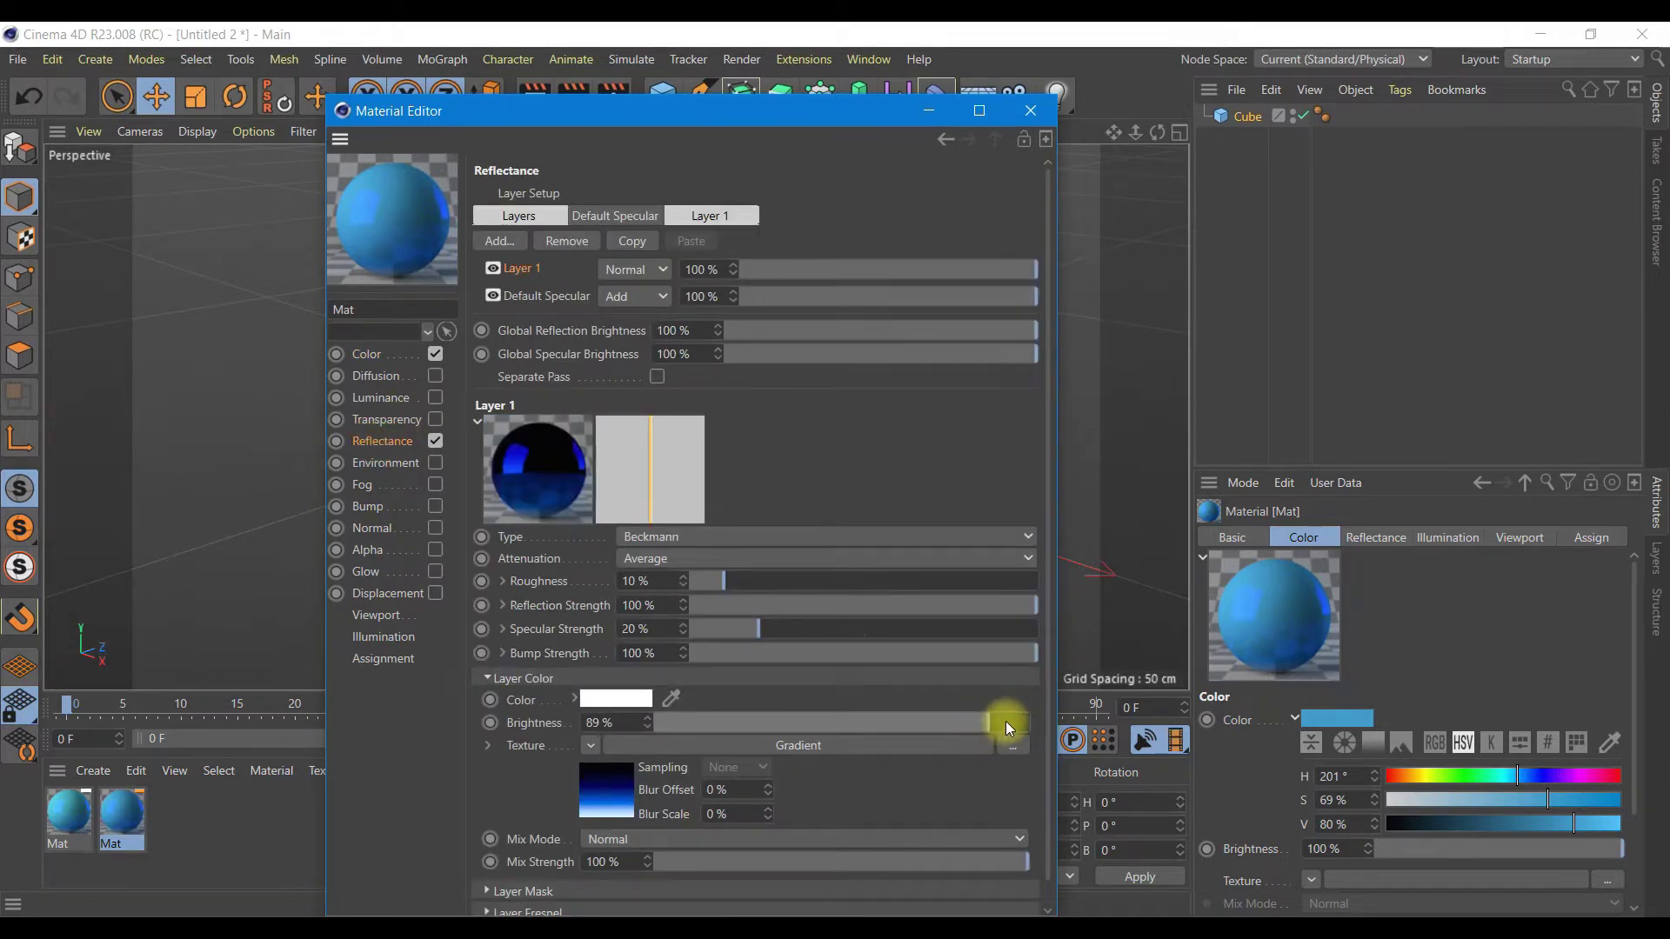
pyautogui.click(614, 699)
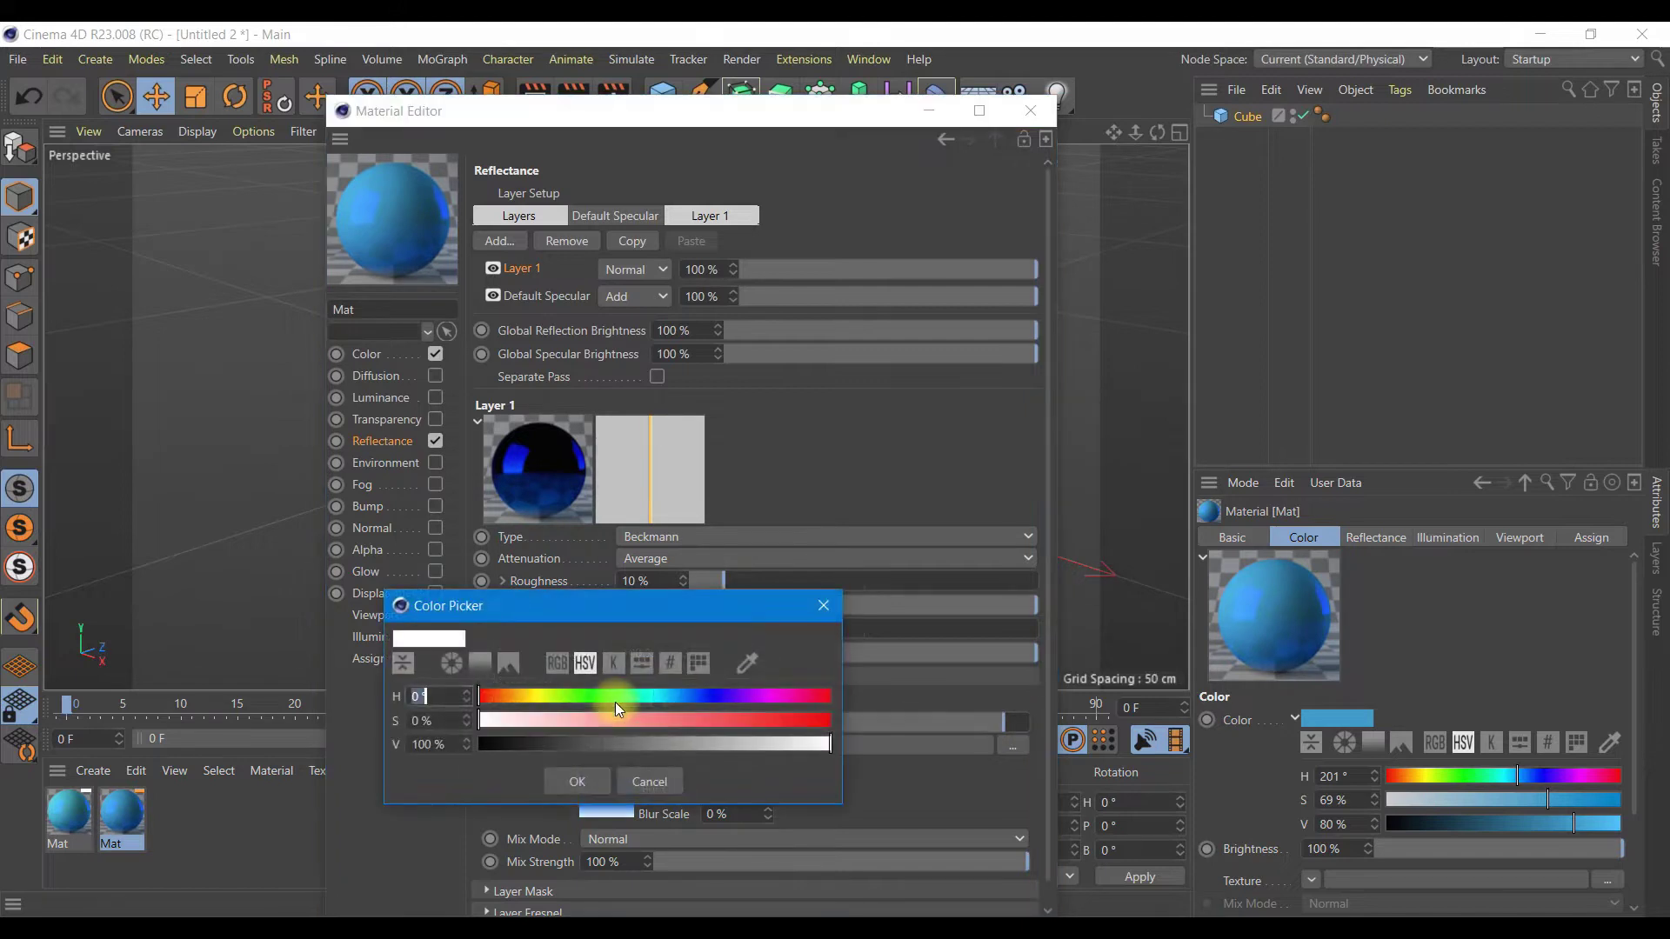
pyautogui.click(664, 695)
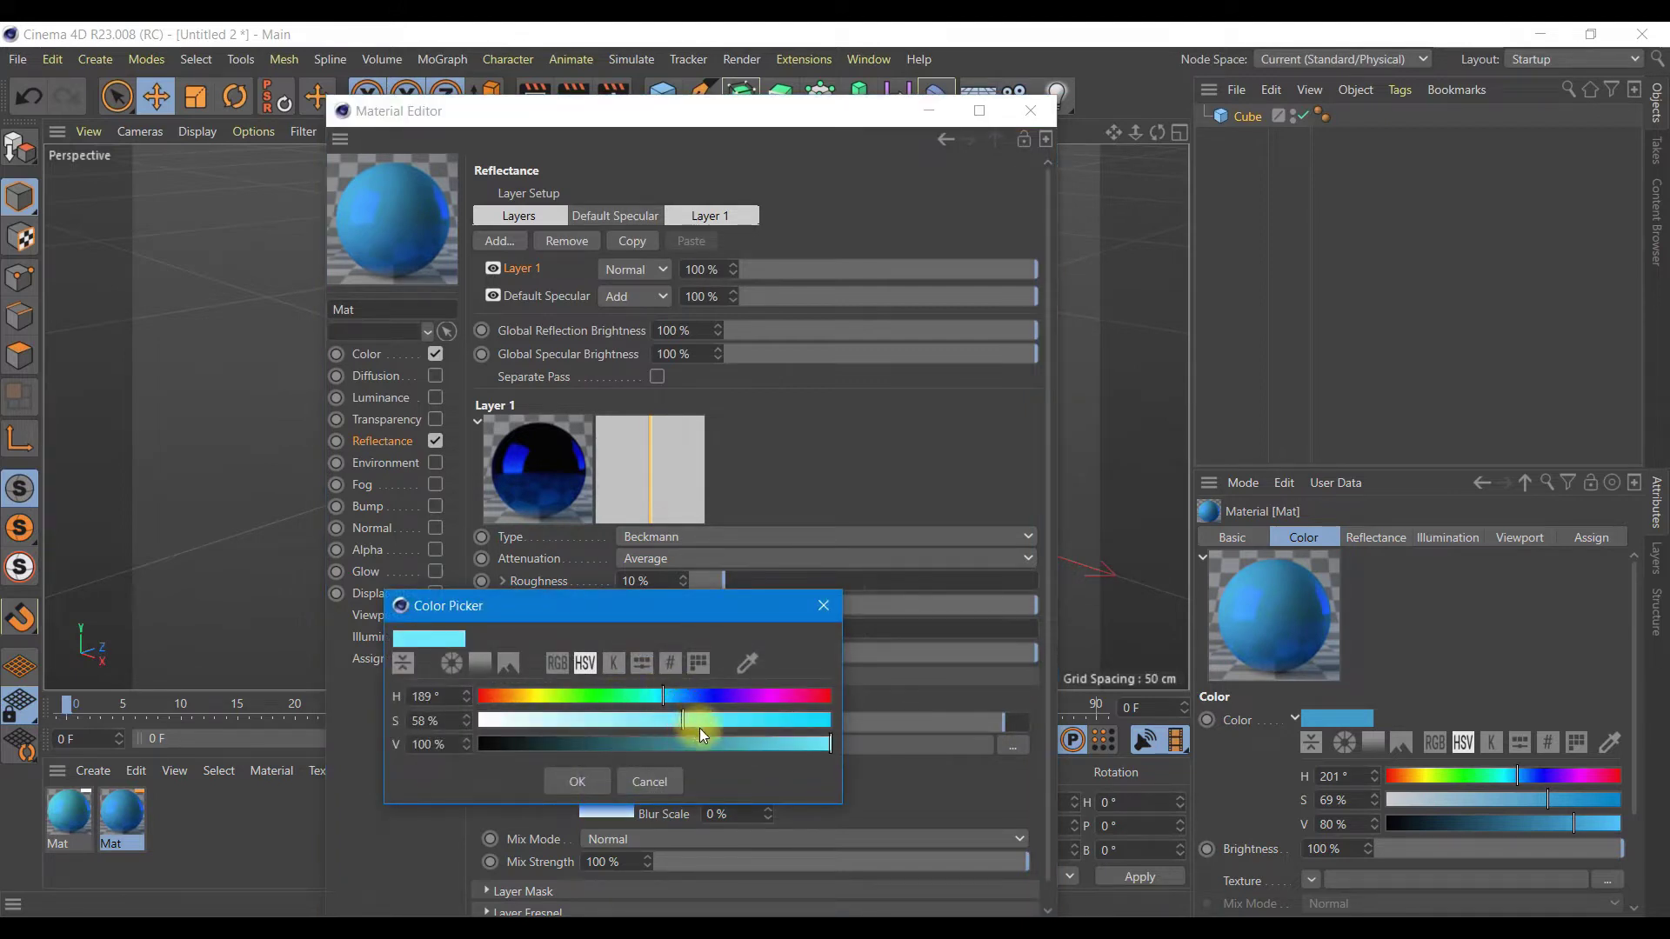
pyautogui.click(572, 780)
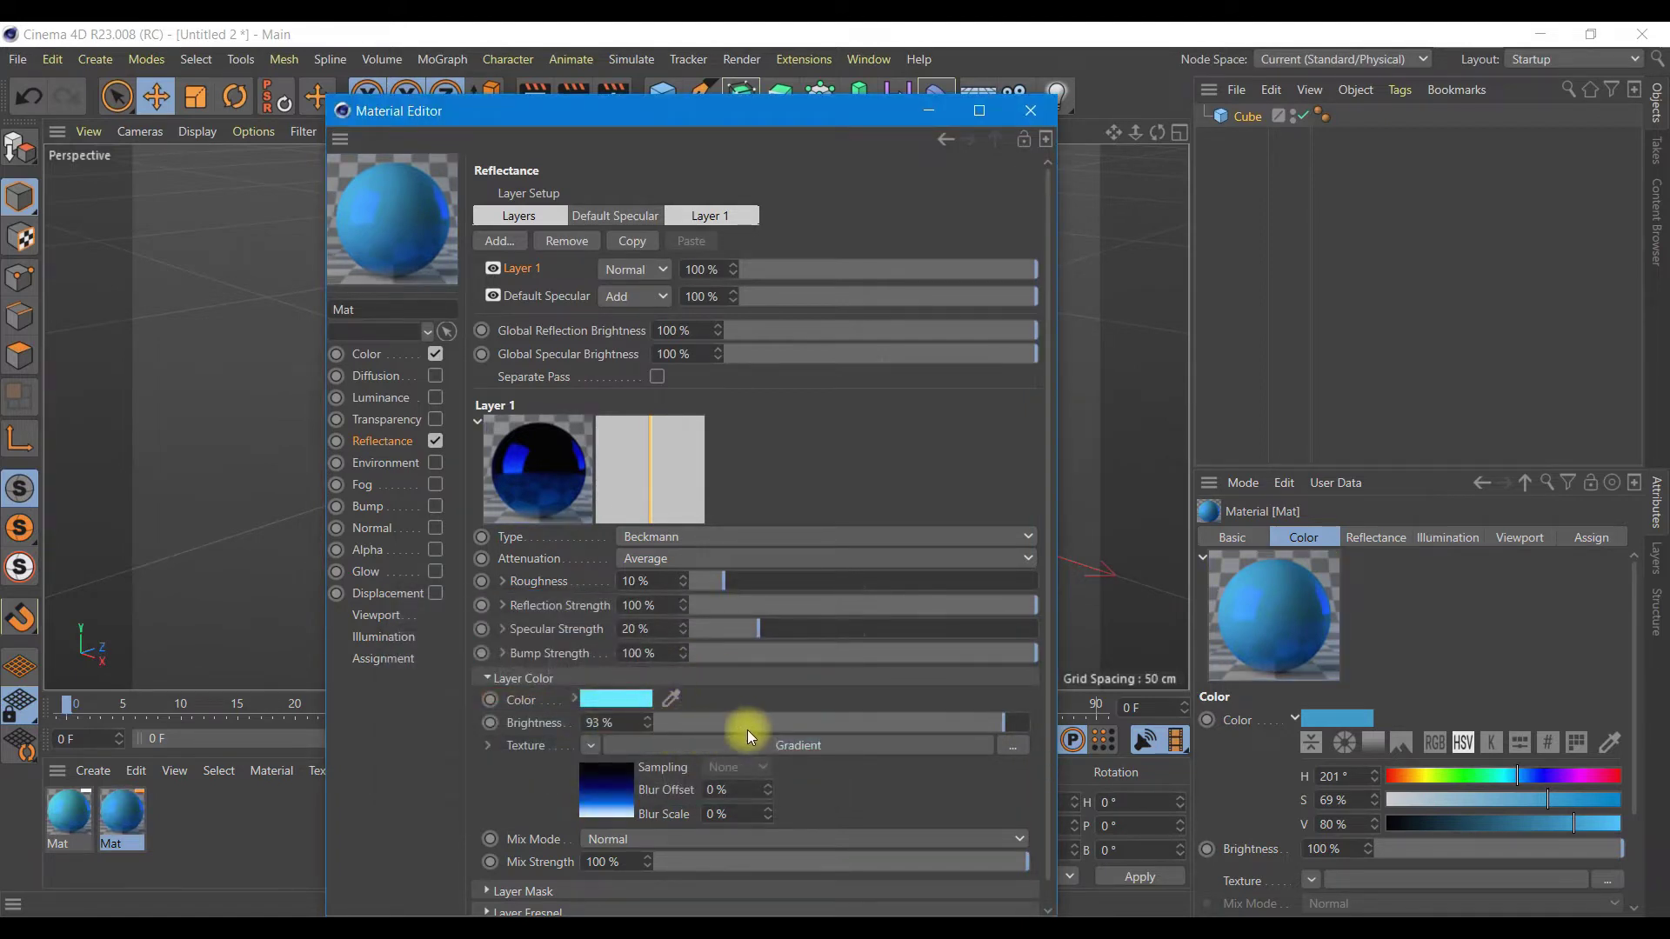
pyautogui.click(1019, 724)
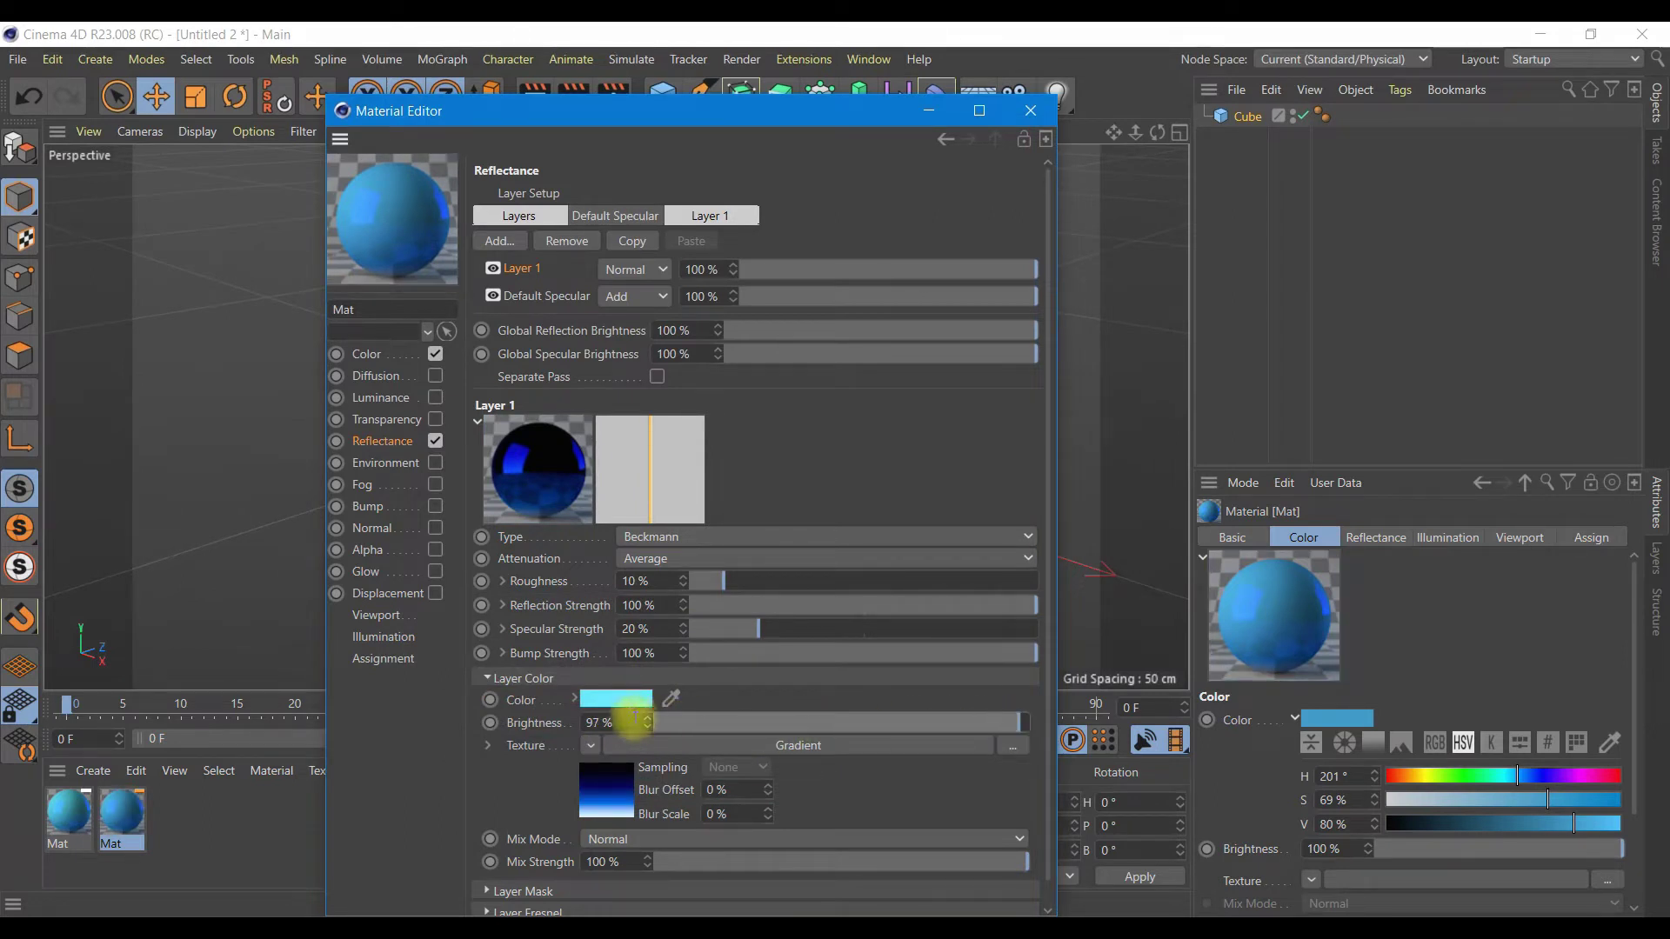
# Turn off Mat's Color channel and duplicate it as Mat.1.
pyautogui.click(385, 355)
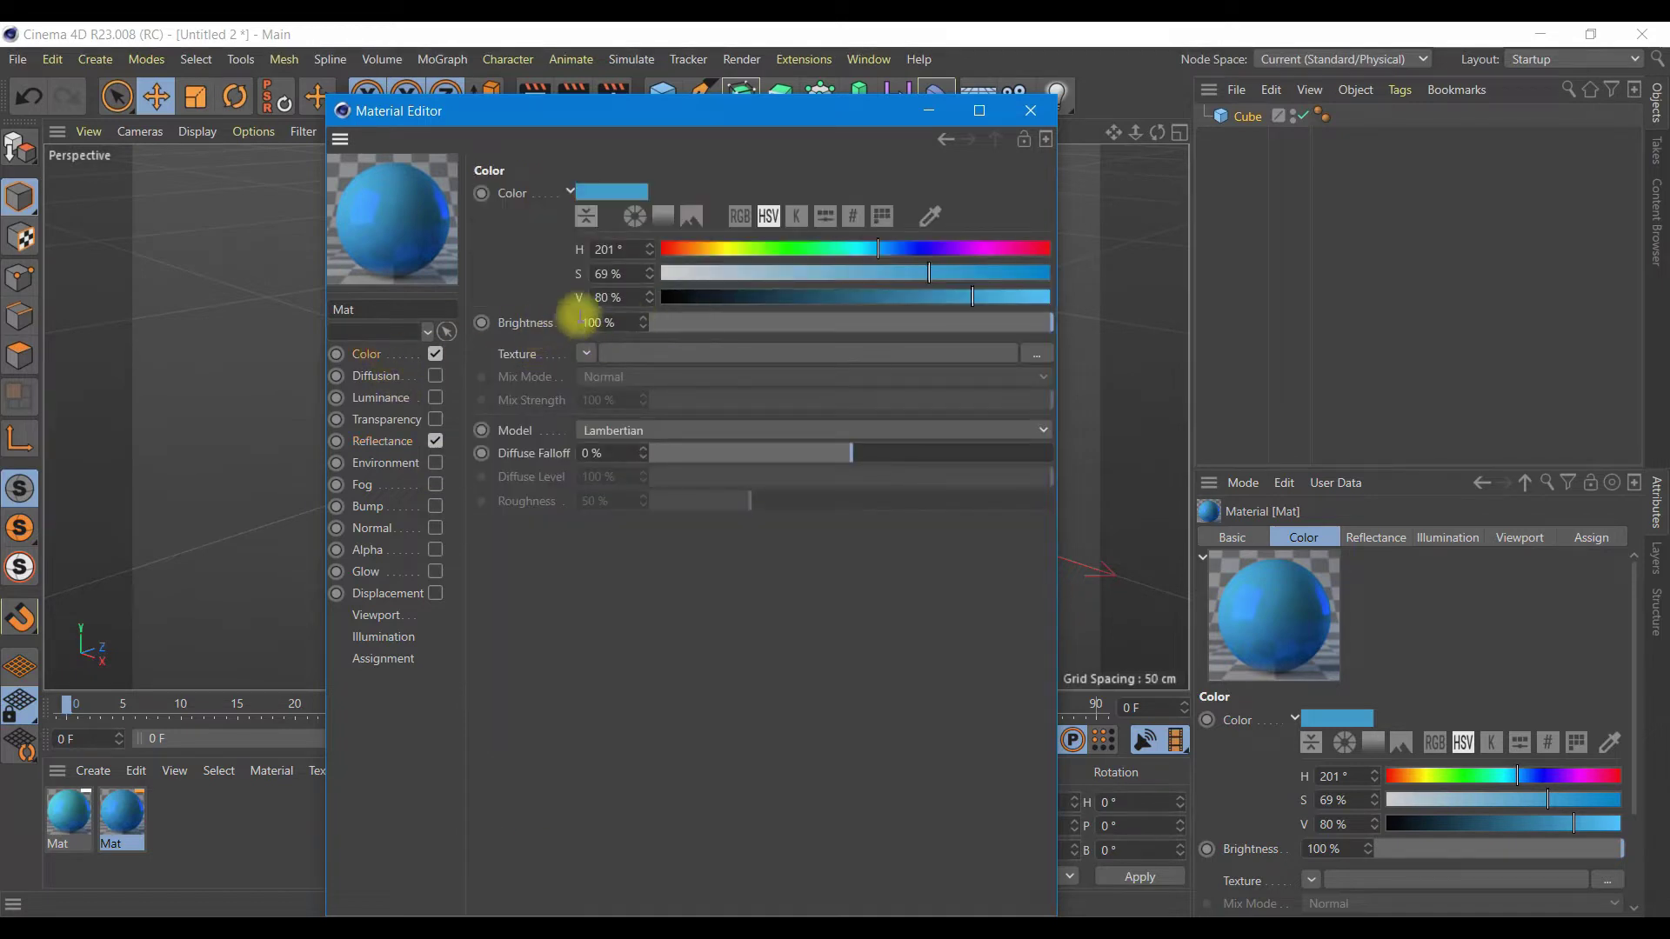
pyautogui.click(435, 354)
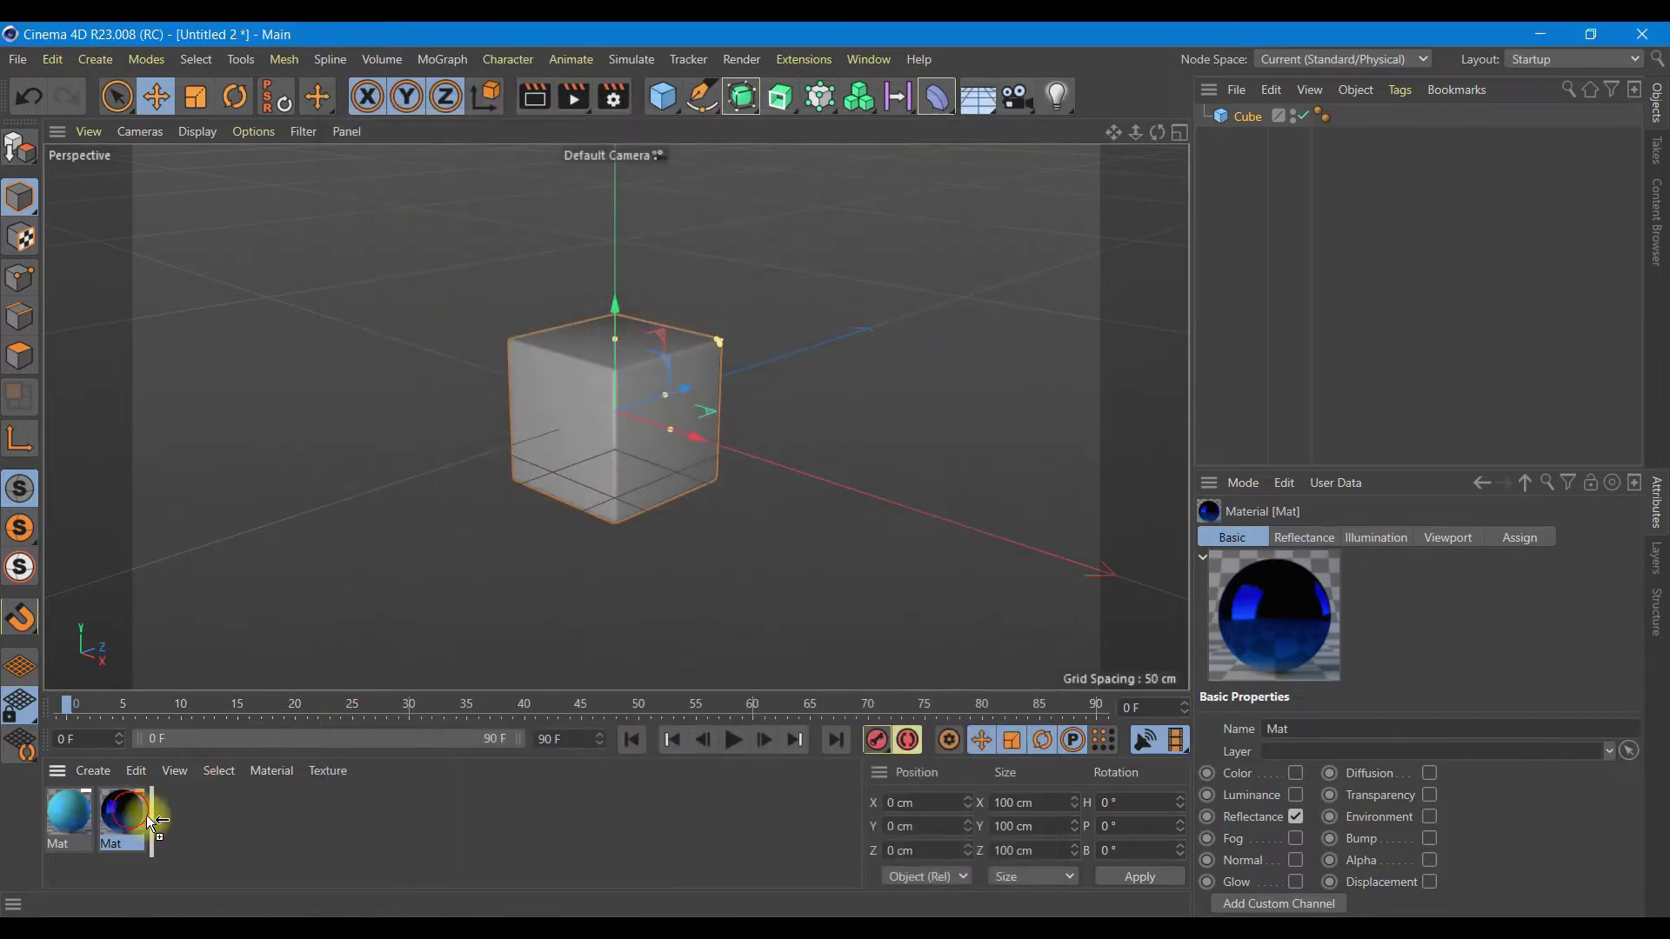
pyautogui.keyDown('ctrl'); pyautogui.moveTo(121, 813); pyautogui.dragTo(200, 812); pyautogui.keyUp('ctrl')
# Re-enable Mat.1's Color channel with a Gradient shader texture.
pyautogui.doubleClick(176, 813)
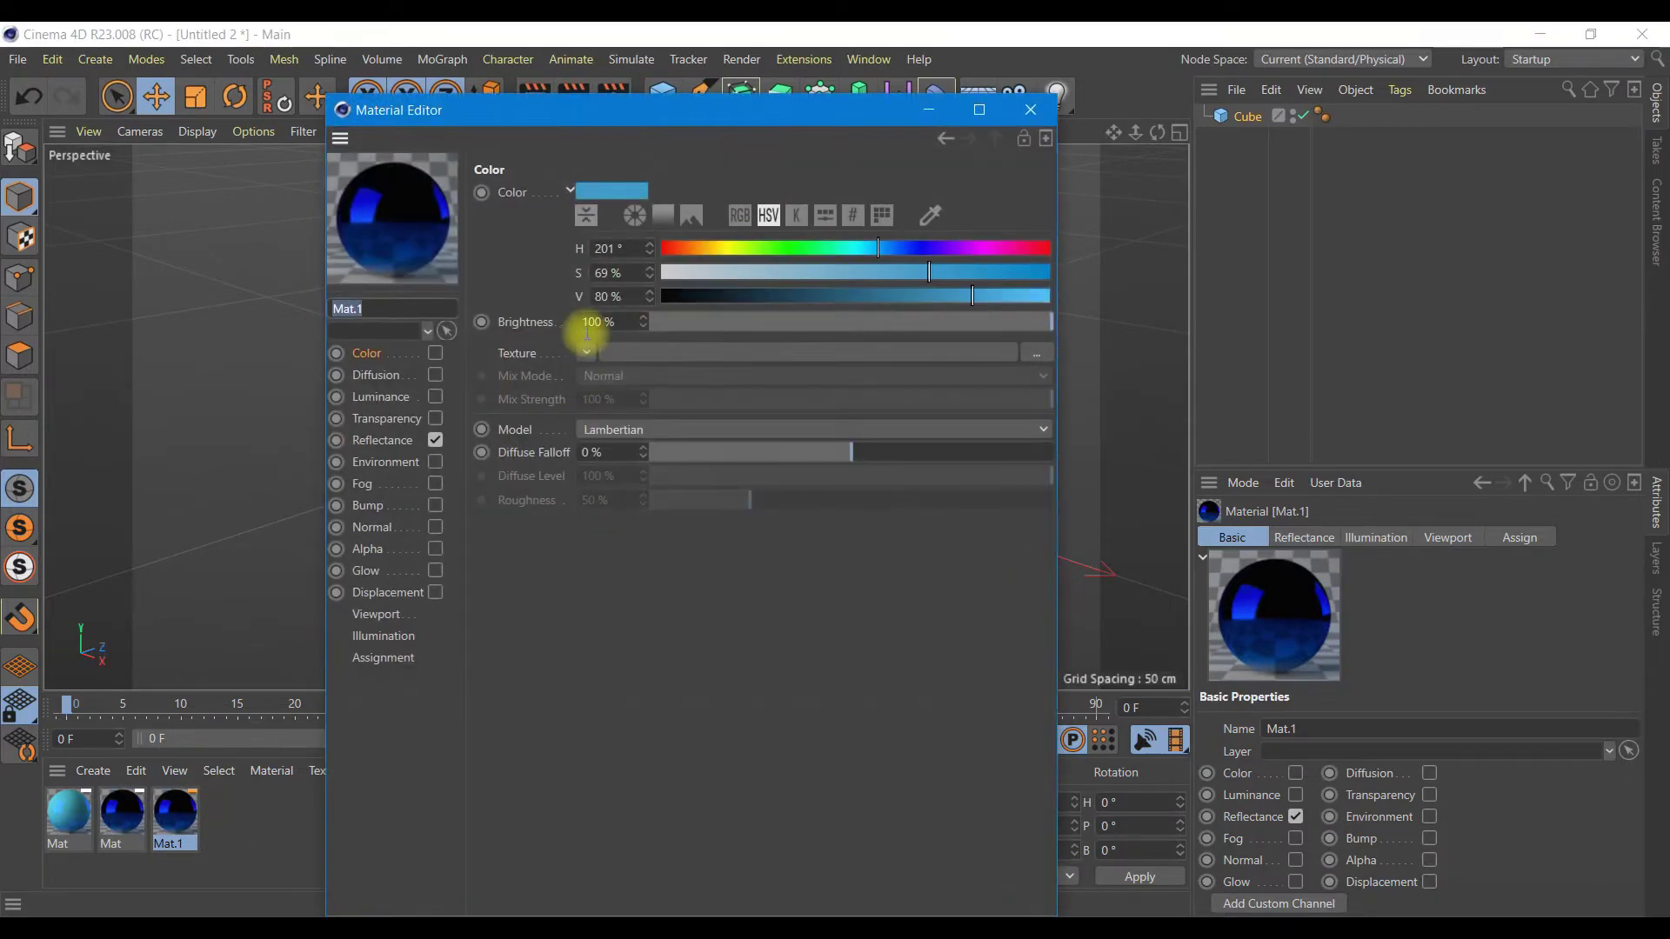
pyautogui.click(435, 353)
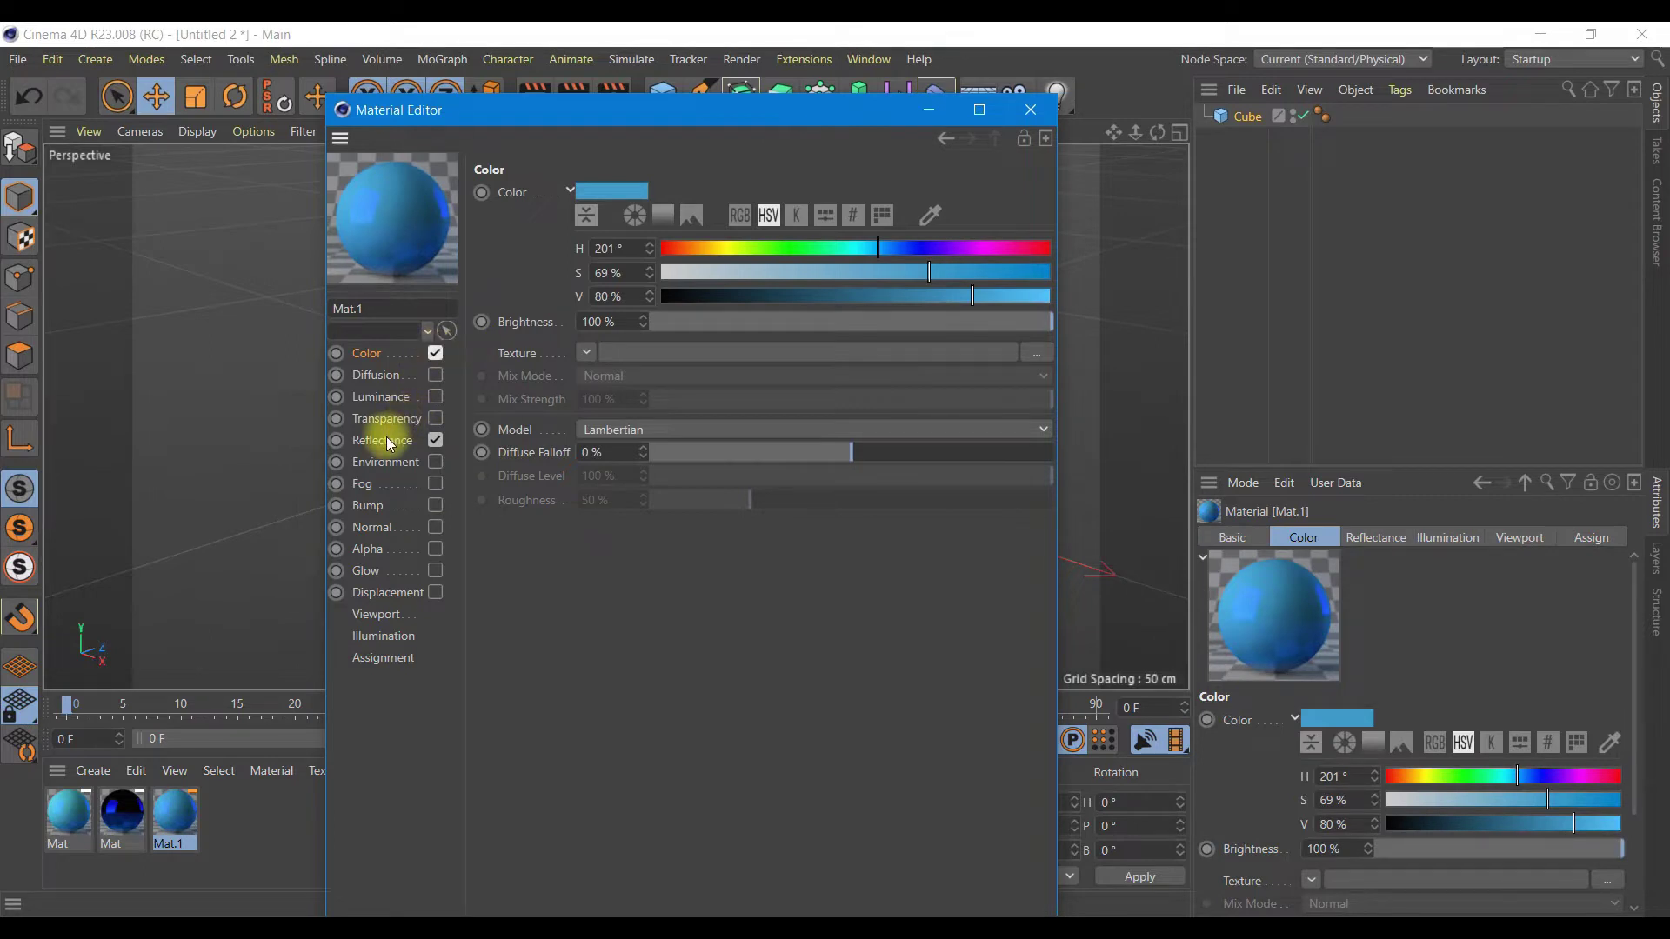
pyautogui.click(586, 352)
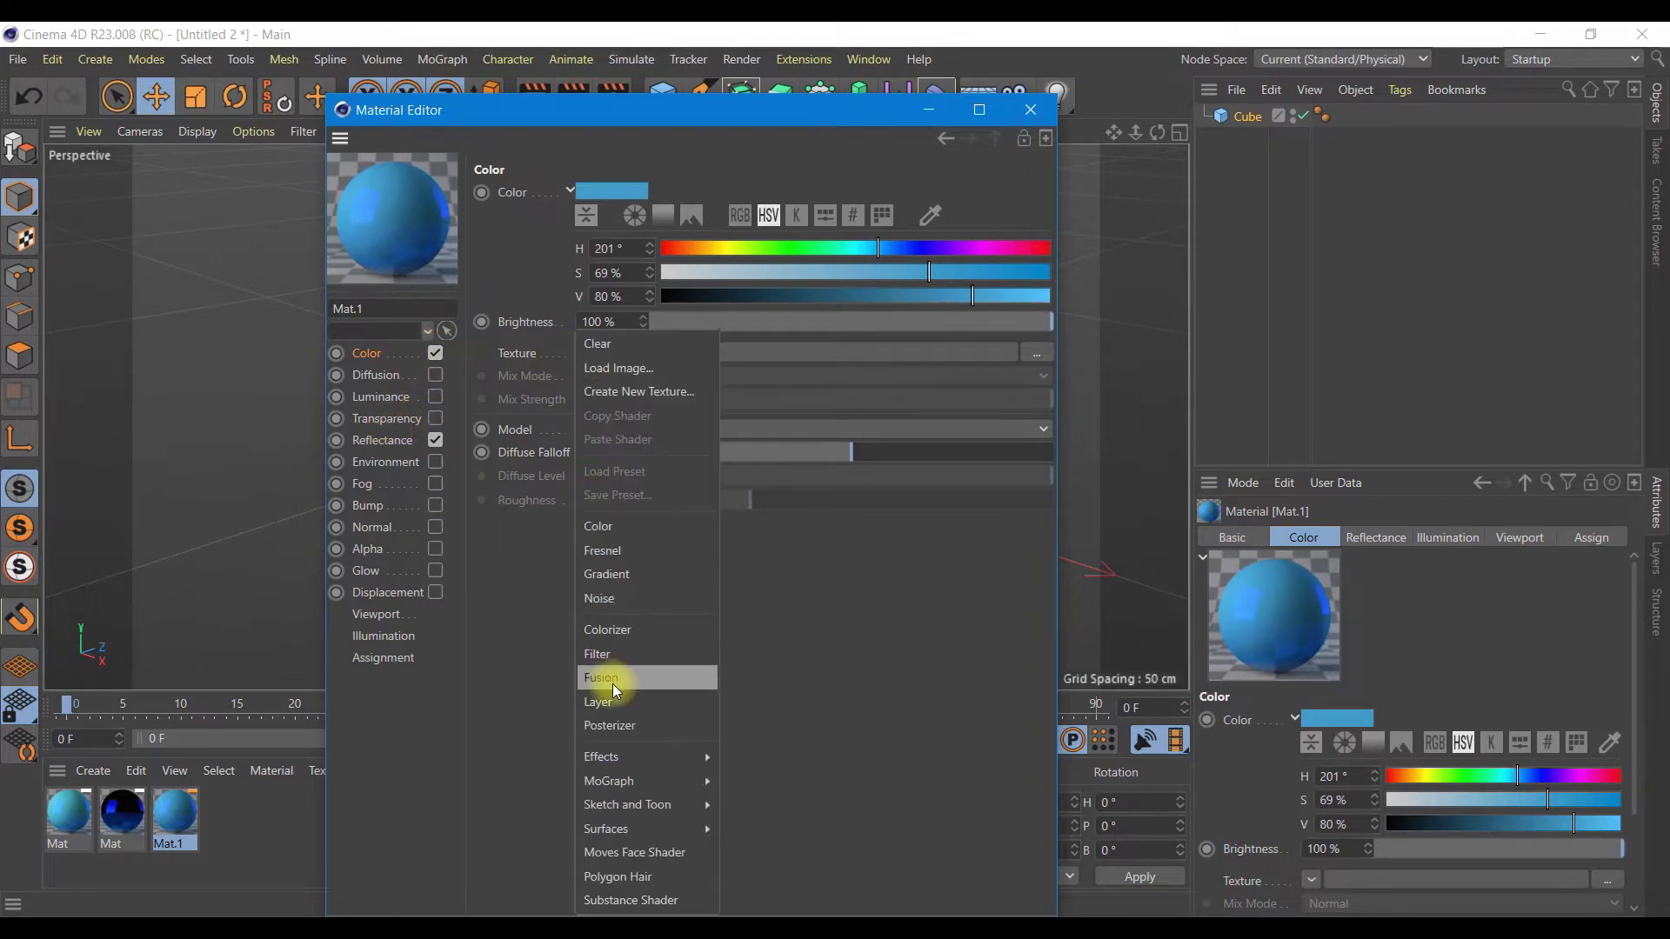
pyautogui.click(606, 574)
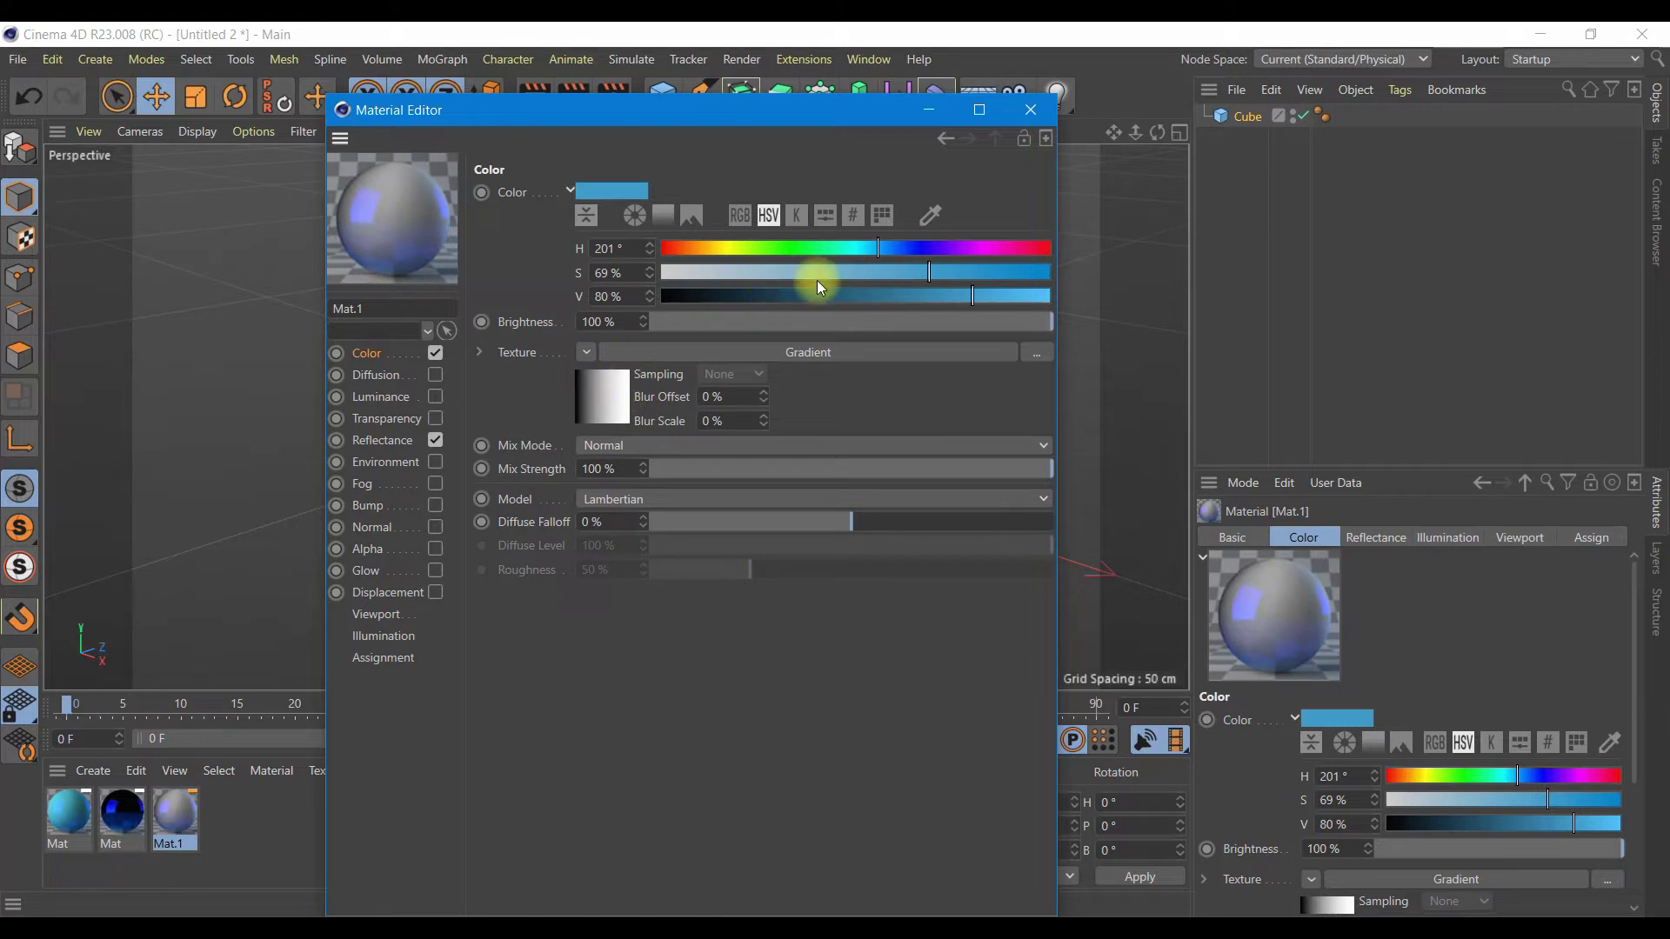
# Set the colour gradient to 2D - V with a blue sky preset and apply Mat.1 to the Cube.
pyautogui.click(604, 402)
pyautogui.click(645, 406)
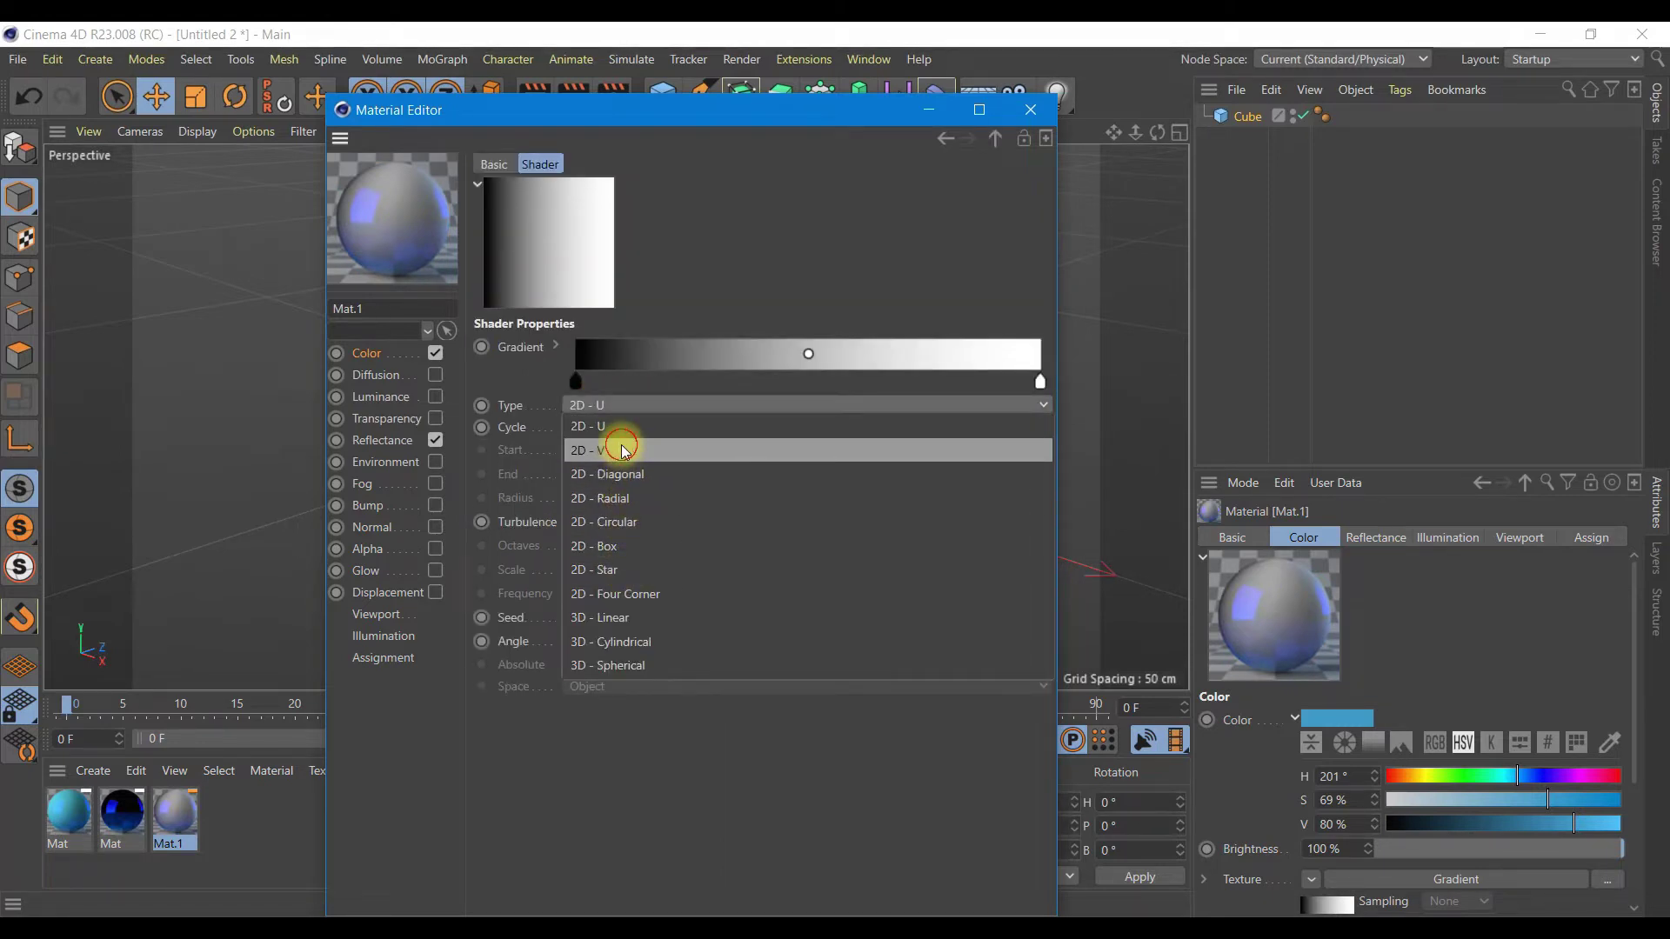
pyautogui.click(600, 449)
pyautogui.click(554, 347)
pyautogui.click(643, 588)
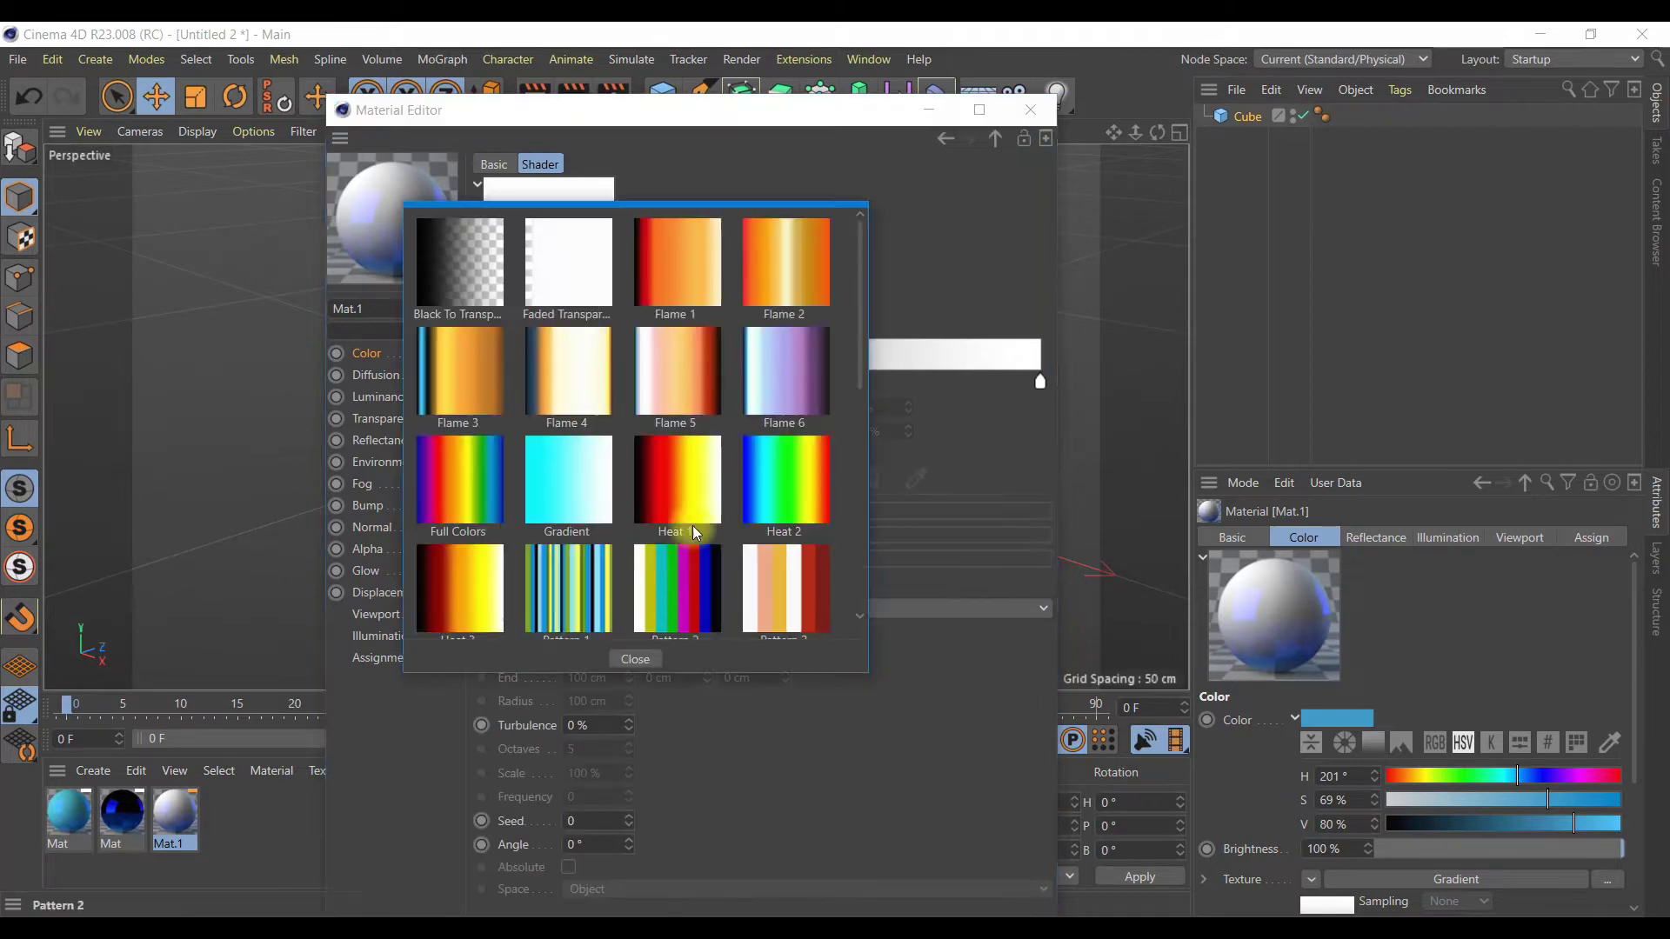
pyautogui.scroll(-3, 720, 503)
pyautogui.click(570, 497)
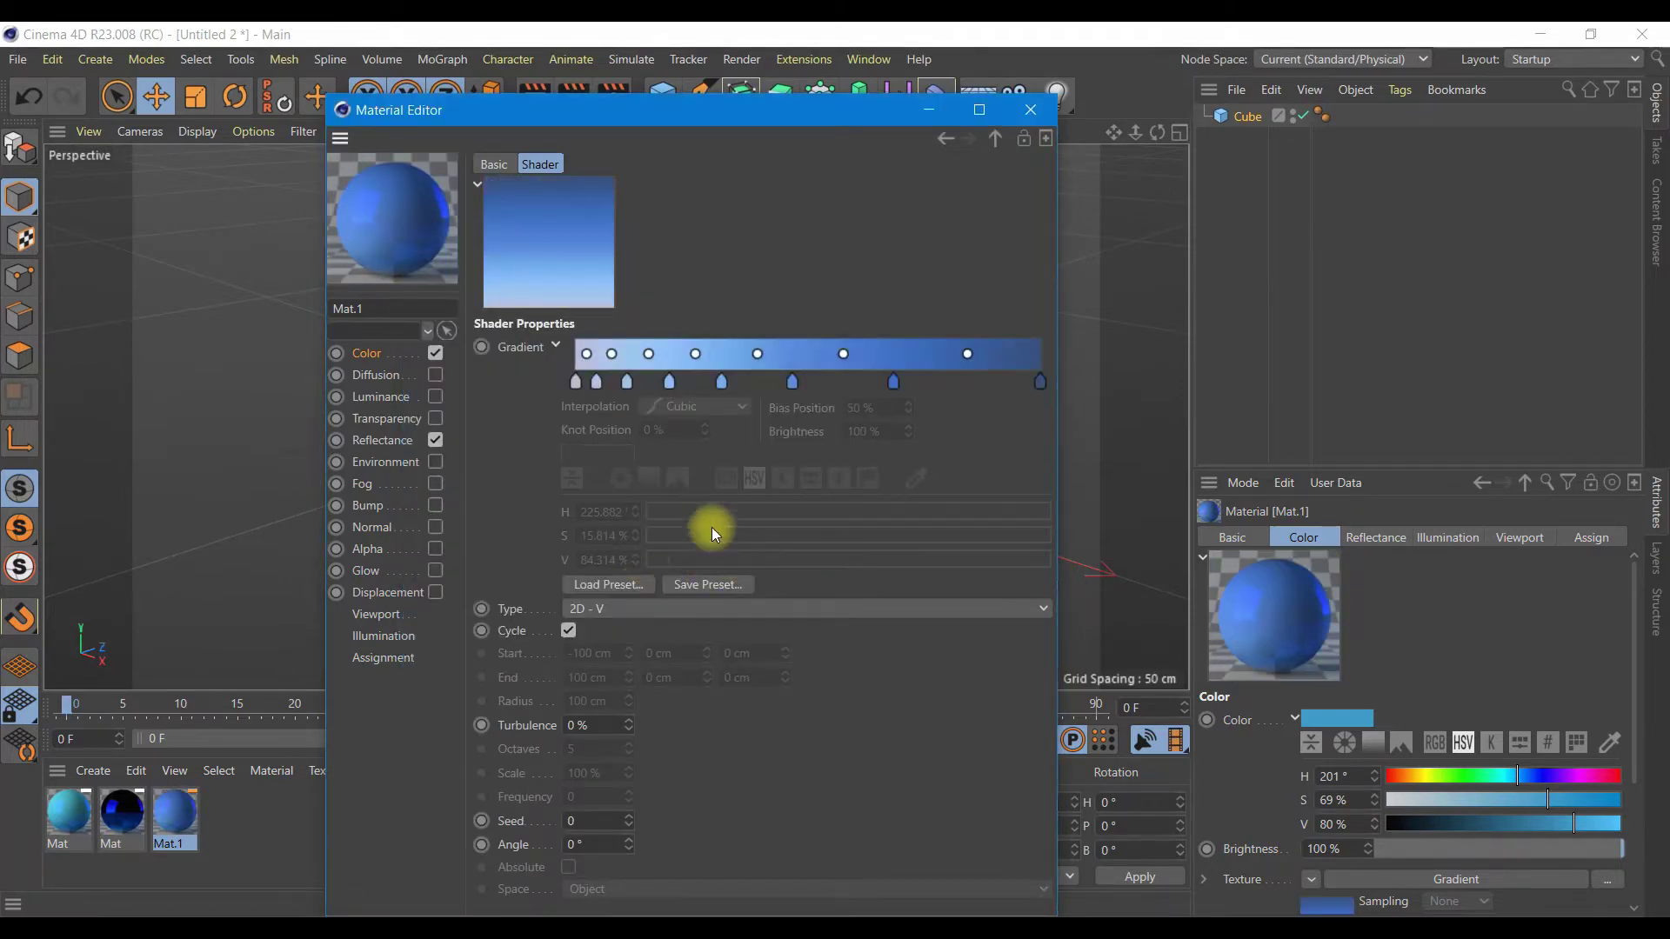
pyautogui.click(1031, 110)
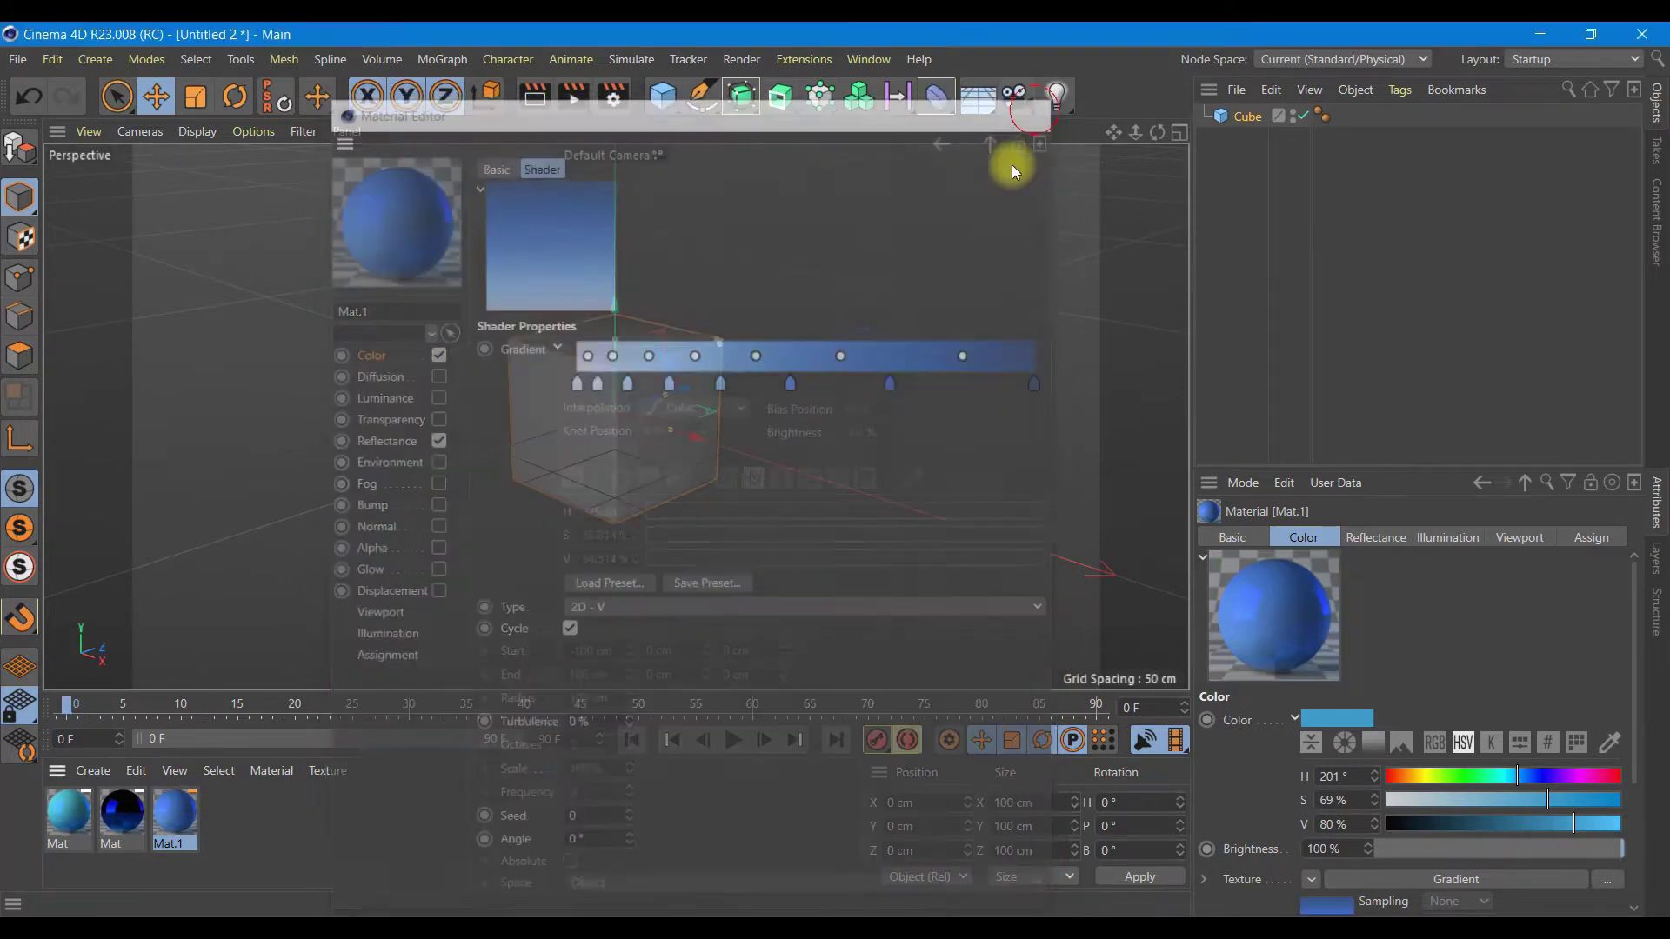
pyautogui.moveTo(174, 814); pyautogui.dragTo(1257, 121)
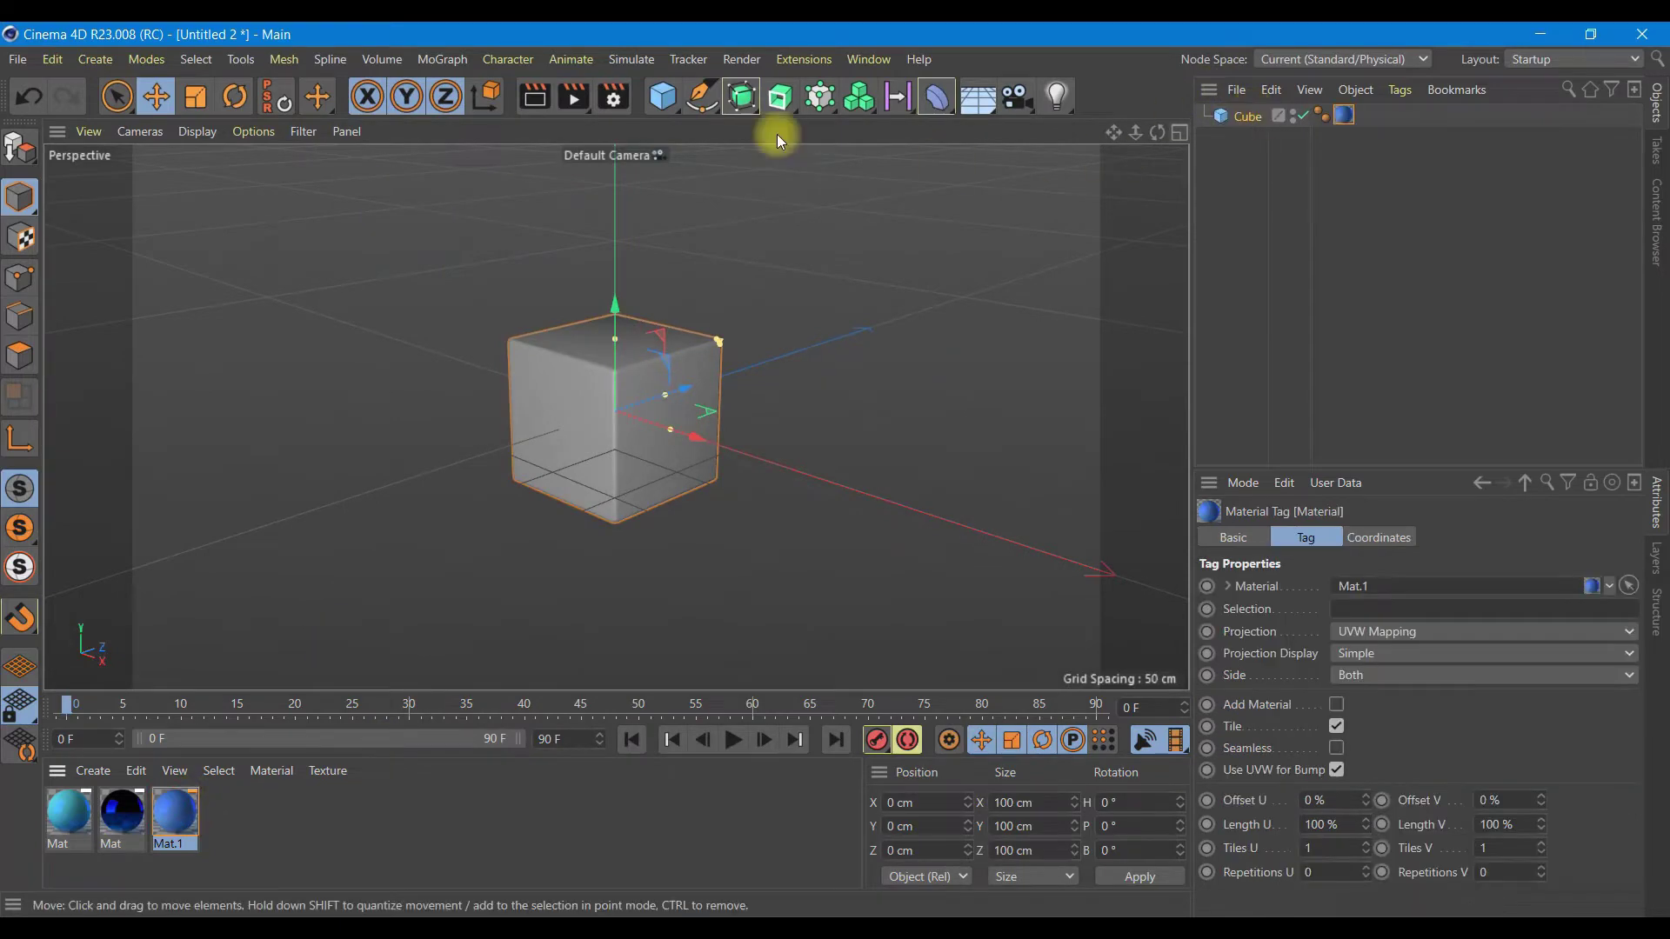
# Render the viewport, then make Mat.1's reflectance layer colour white.
pyautogui.click(534, 96)
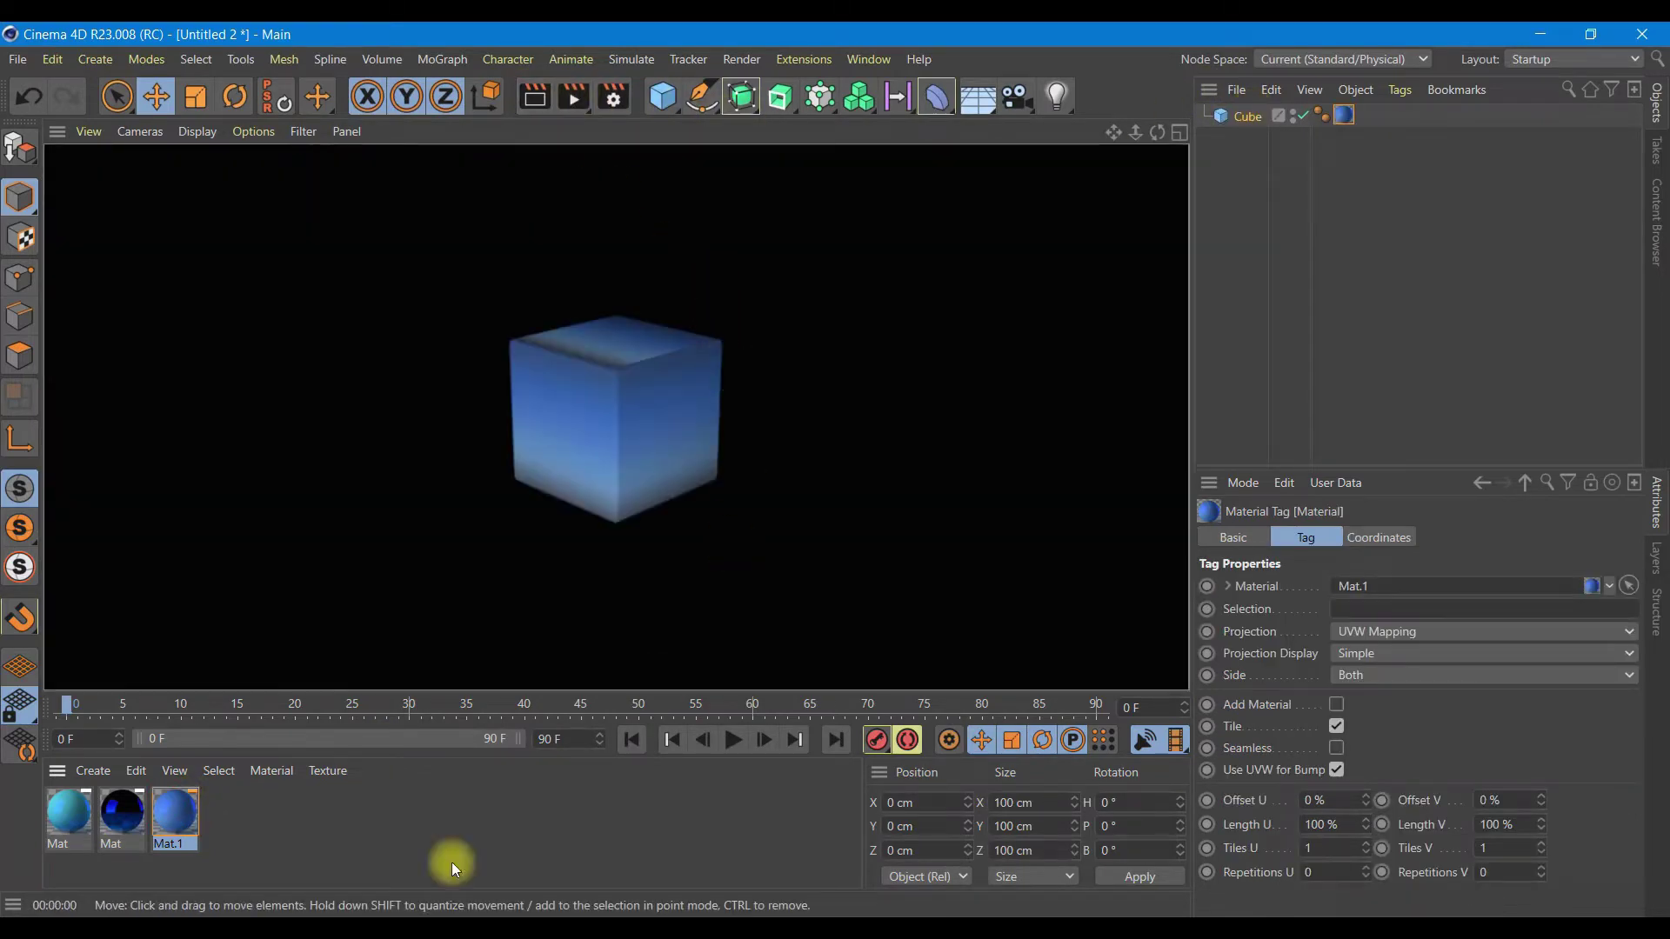
pyautogui.doubleClick(174, 813)
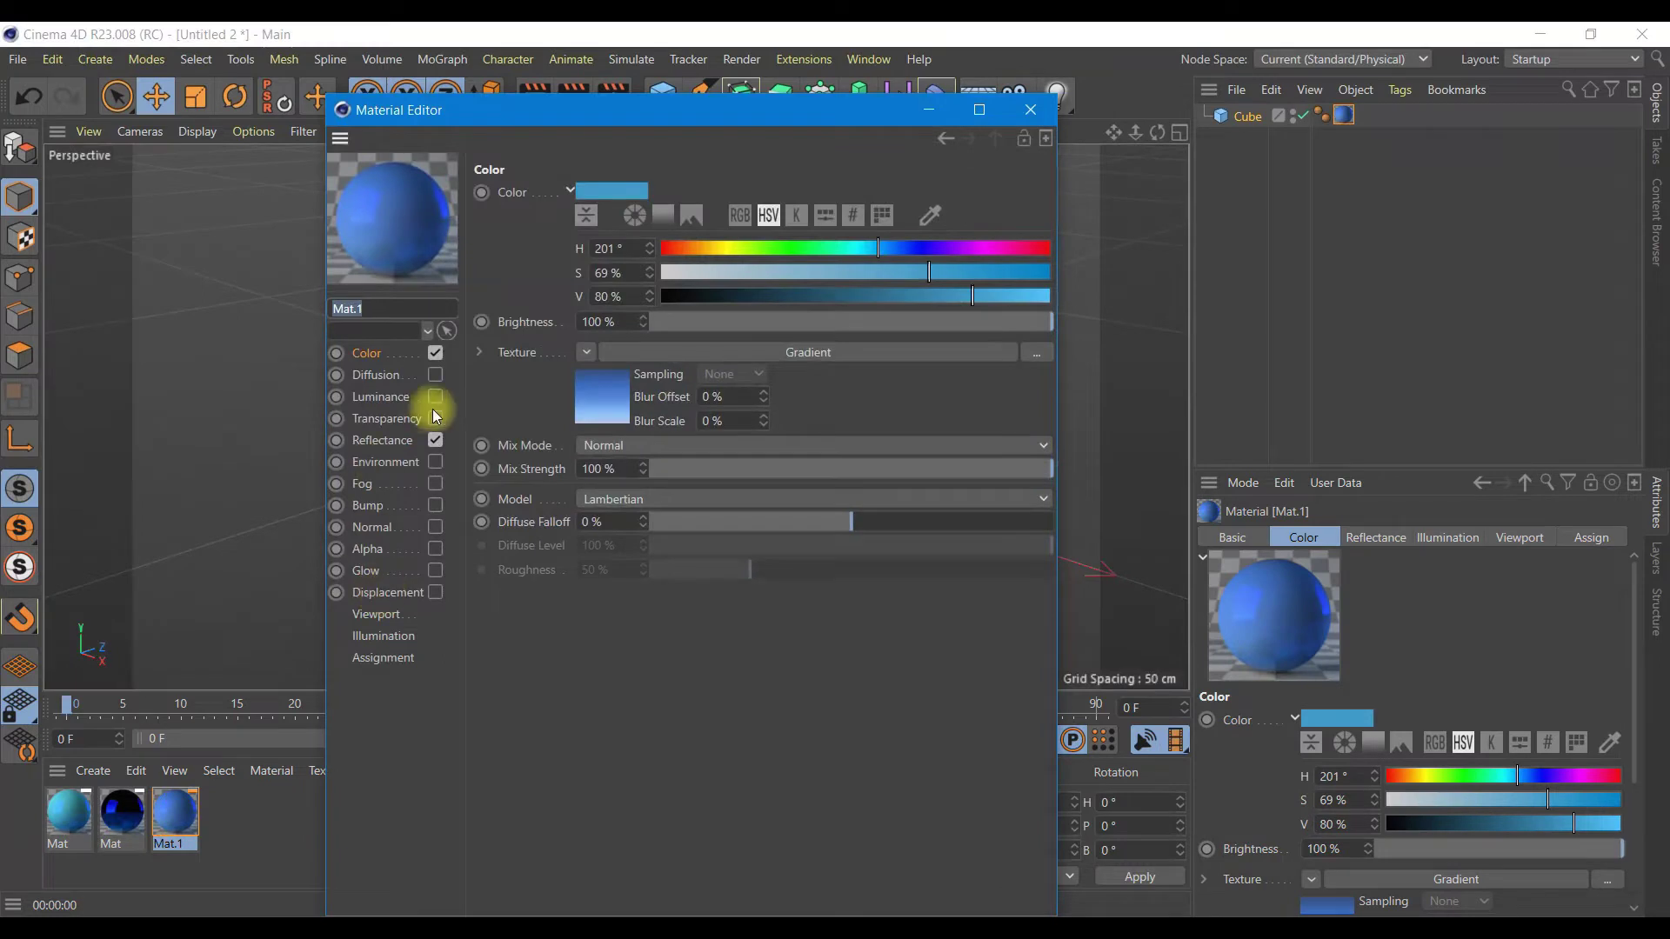
pyautogui.click(384, 441)
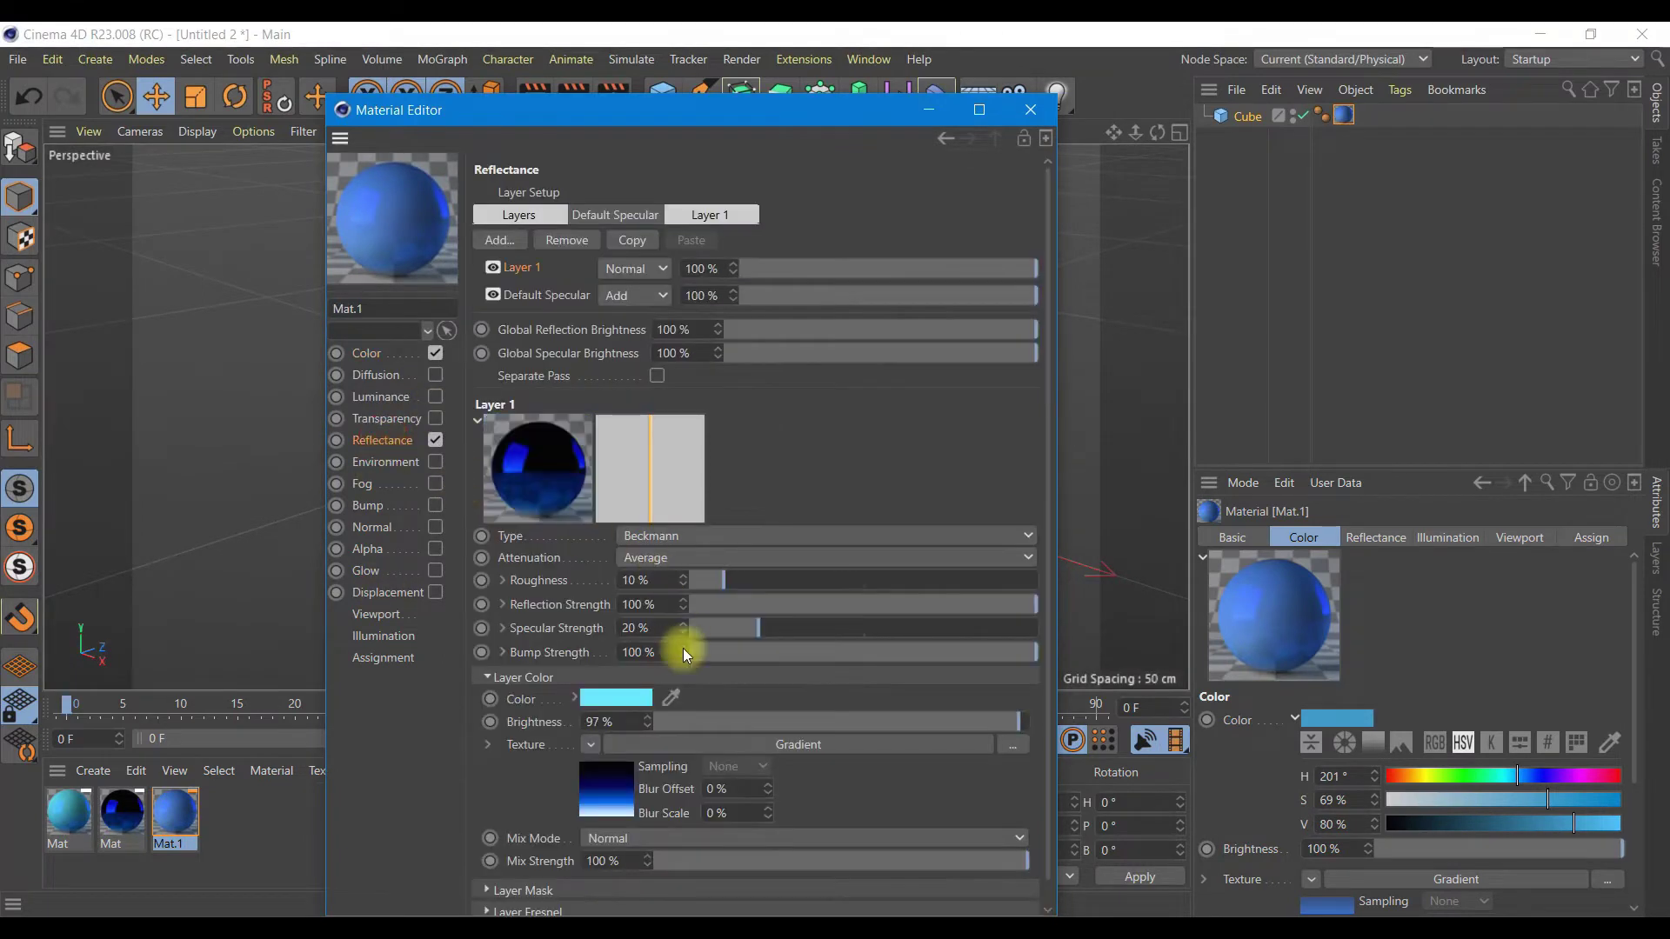
pyautogui.click(618, 700)
pyautogui.click(477, 715)
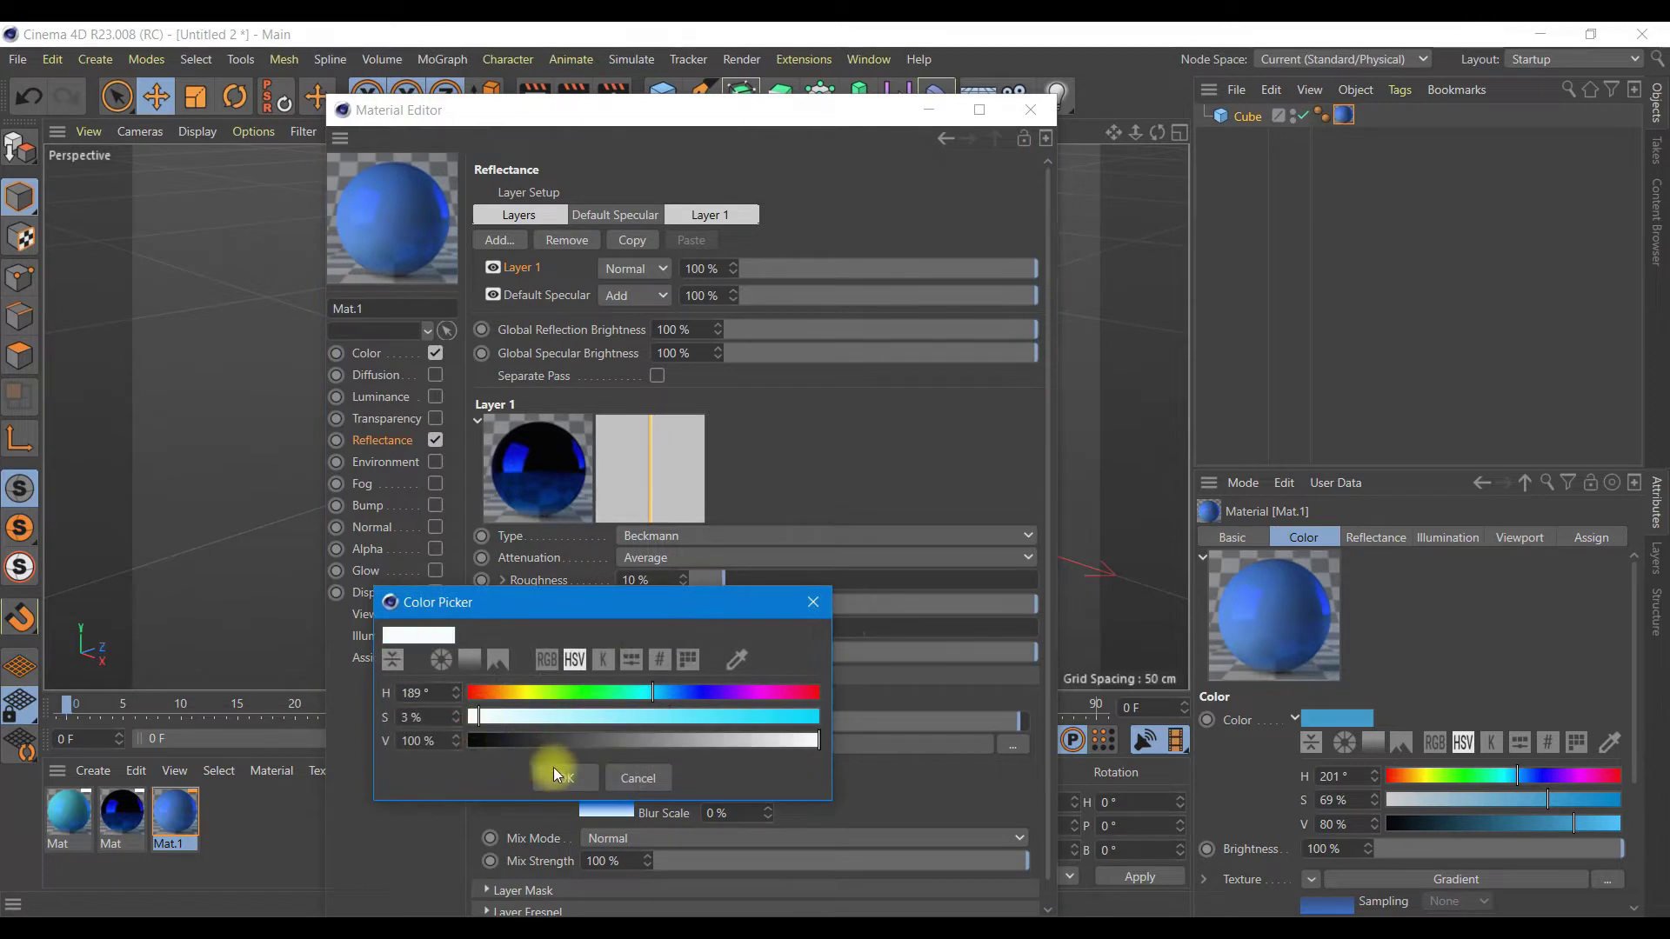
pyautogui.click(561, 776)
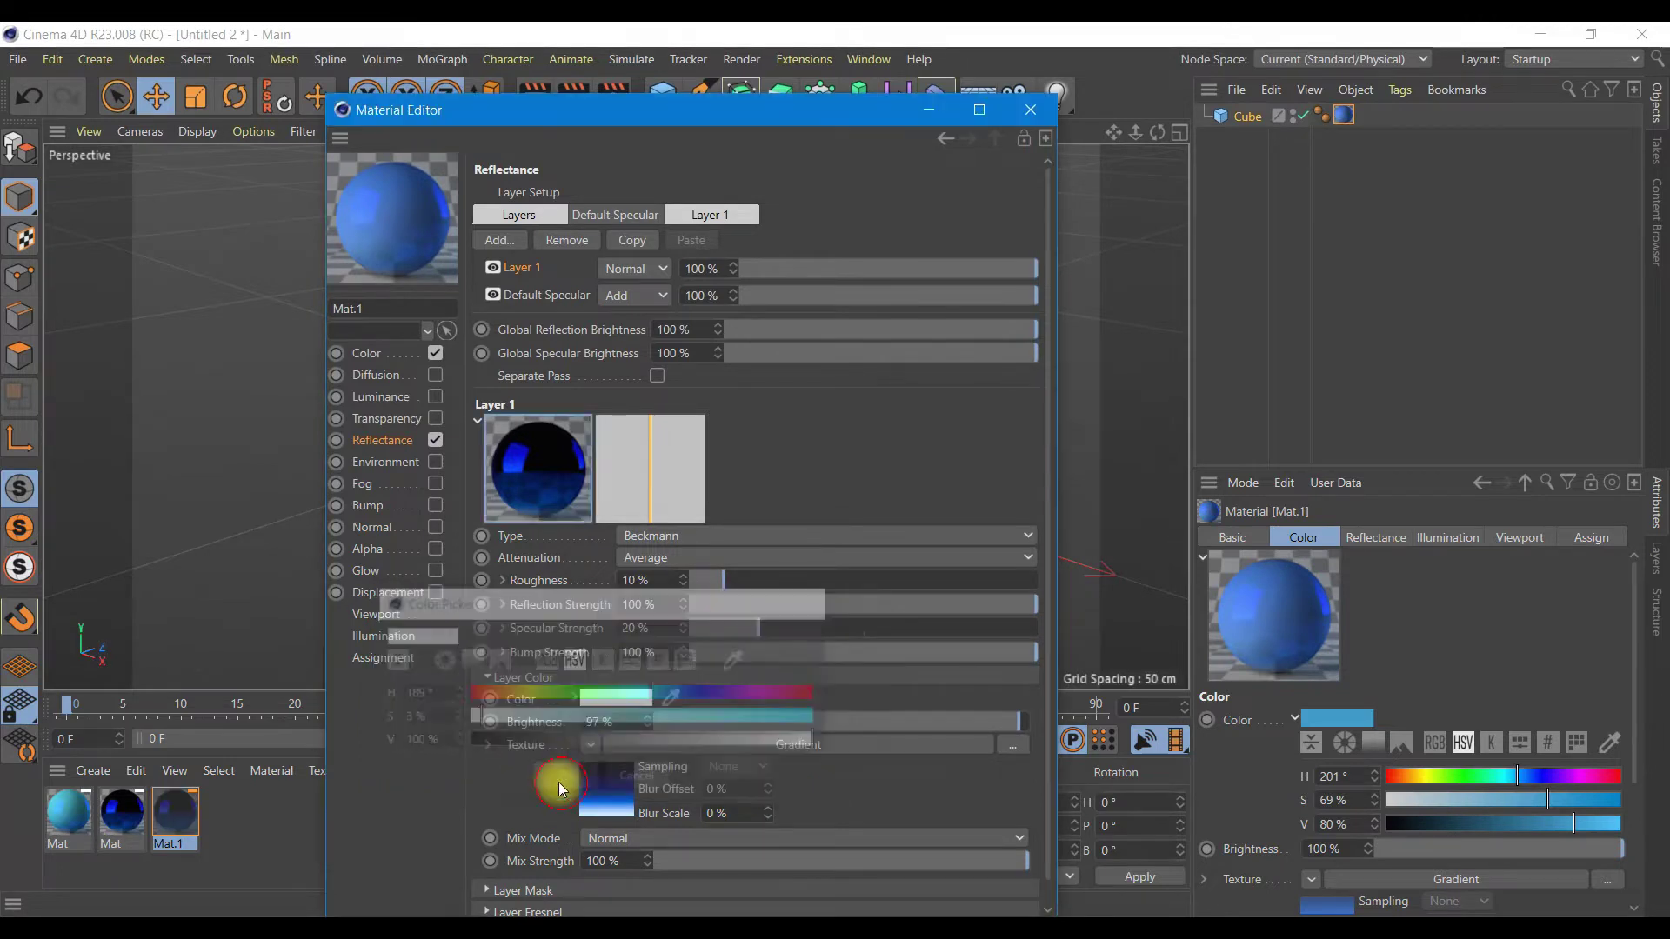
# Clear the reflectance layer's gradient texture and lower its brightness to 81%.
pyautogui.click(435, 353)
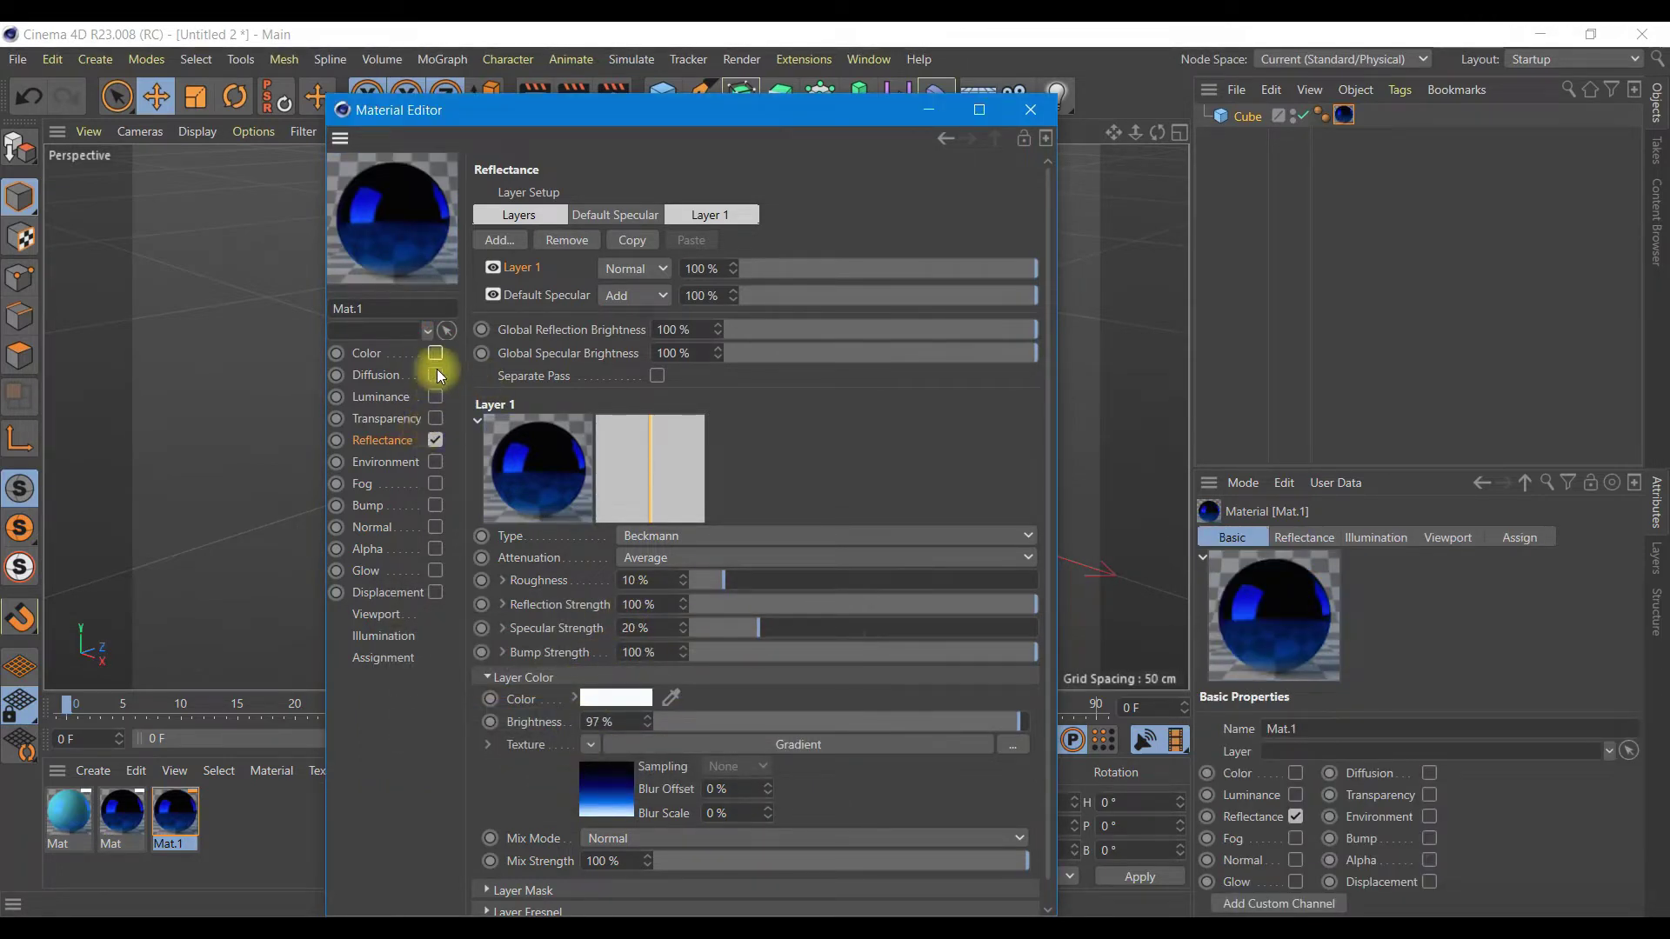
pyautogui.click(435, 353)
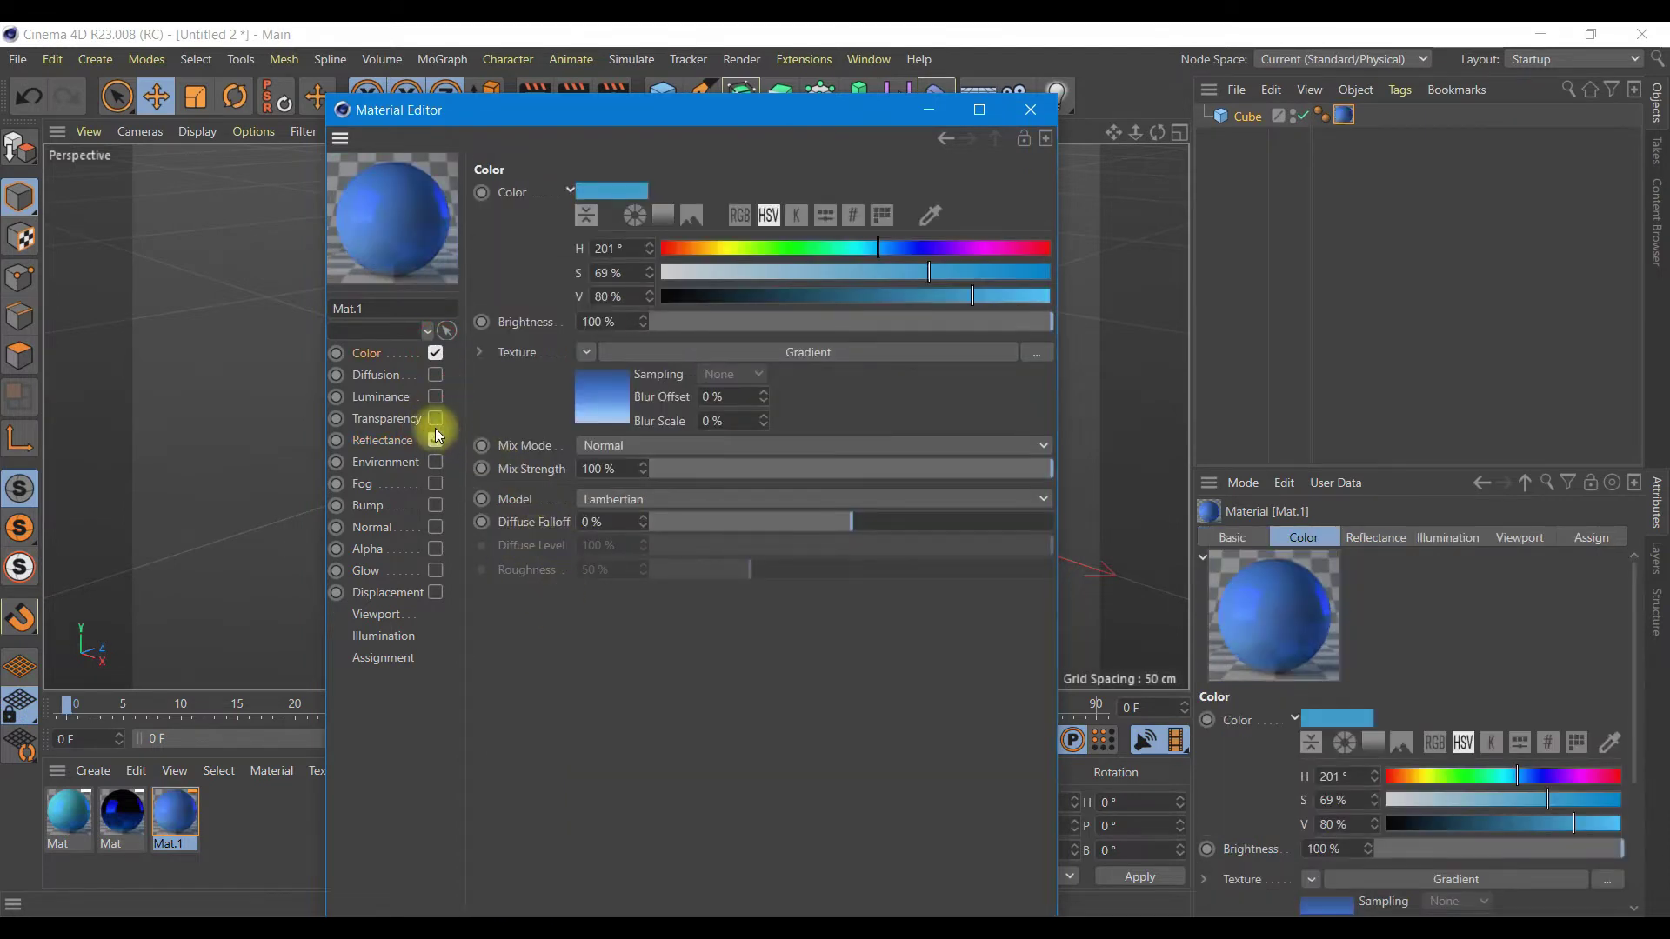
pyautogui.click(402, 440)
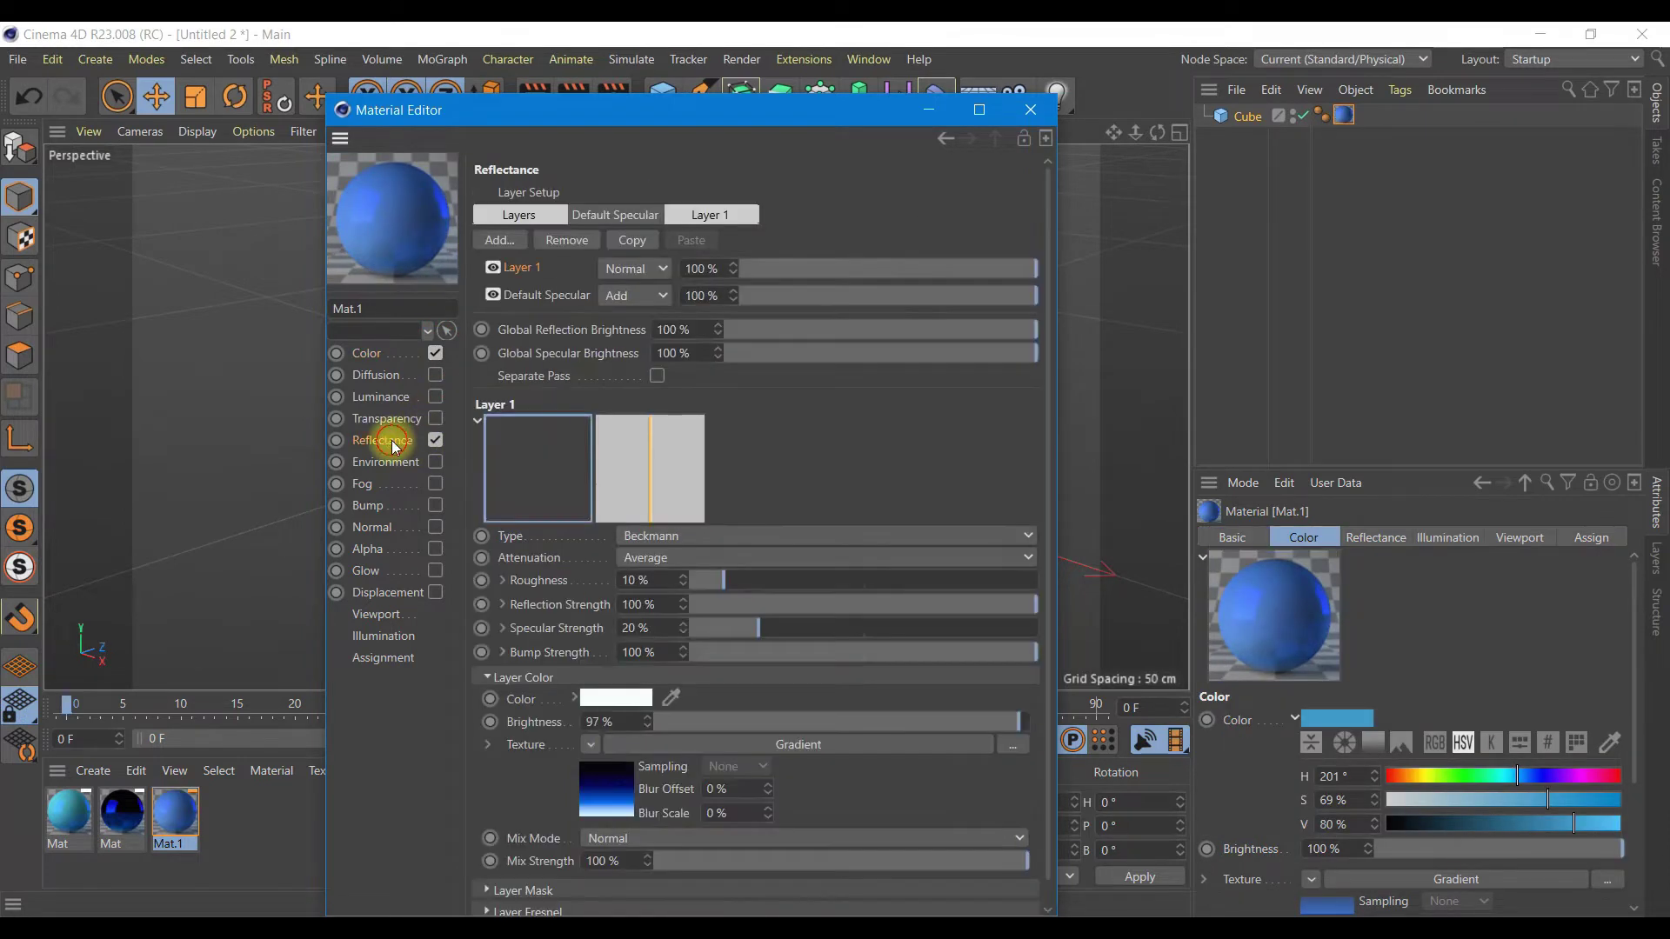
pyautogui.click(591, 744)
pyautogui.click(623, 140)
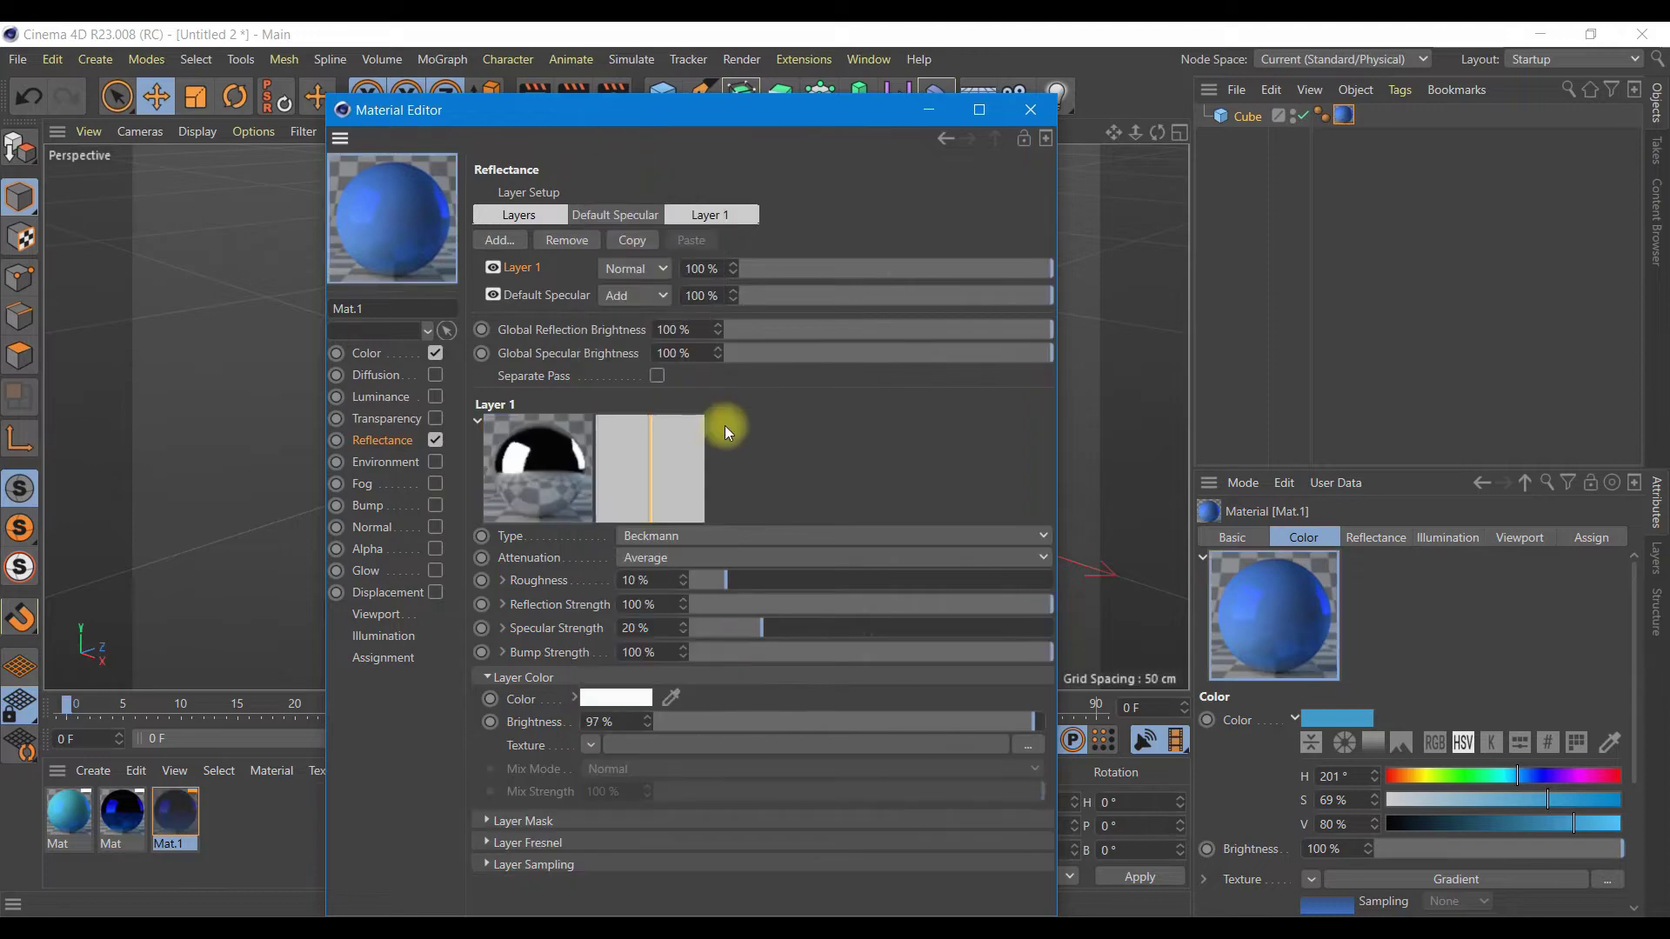
pyautogui.moveTo(983, 718); pyautogui.dragTo(906, 718)
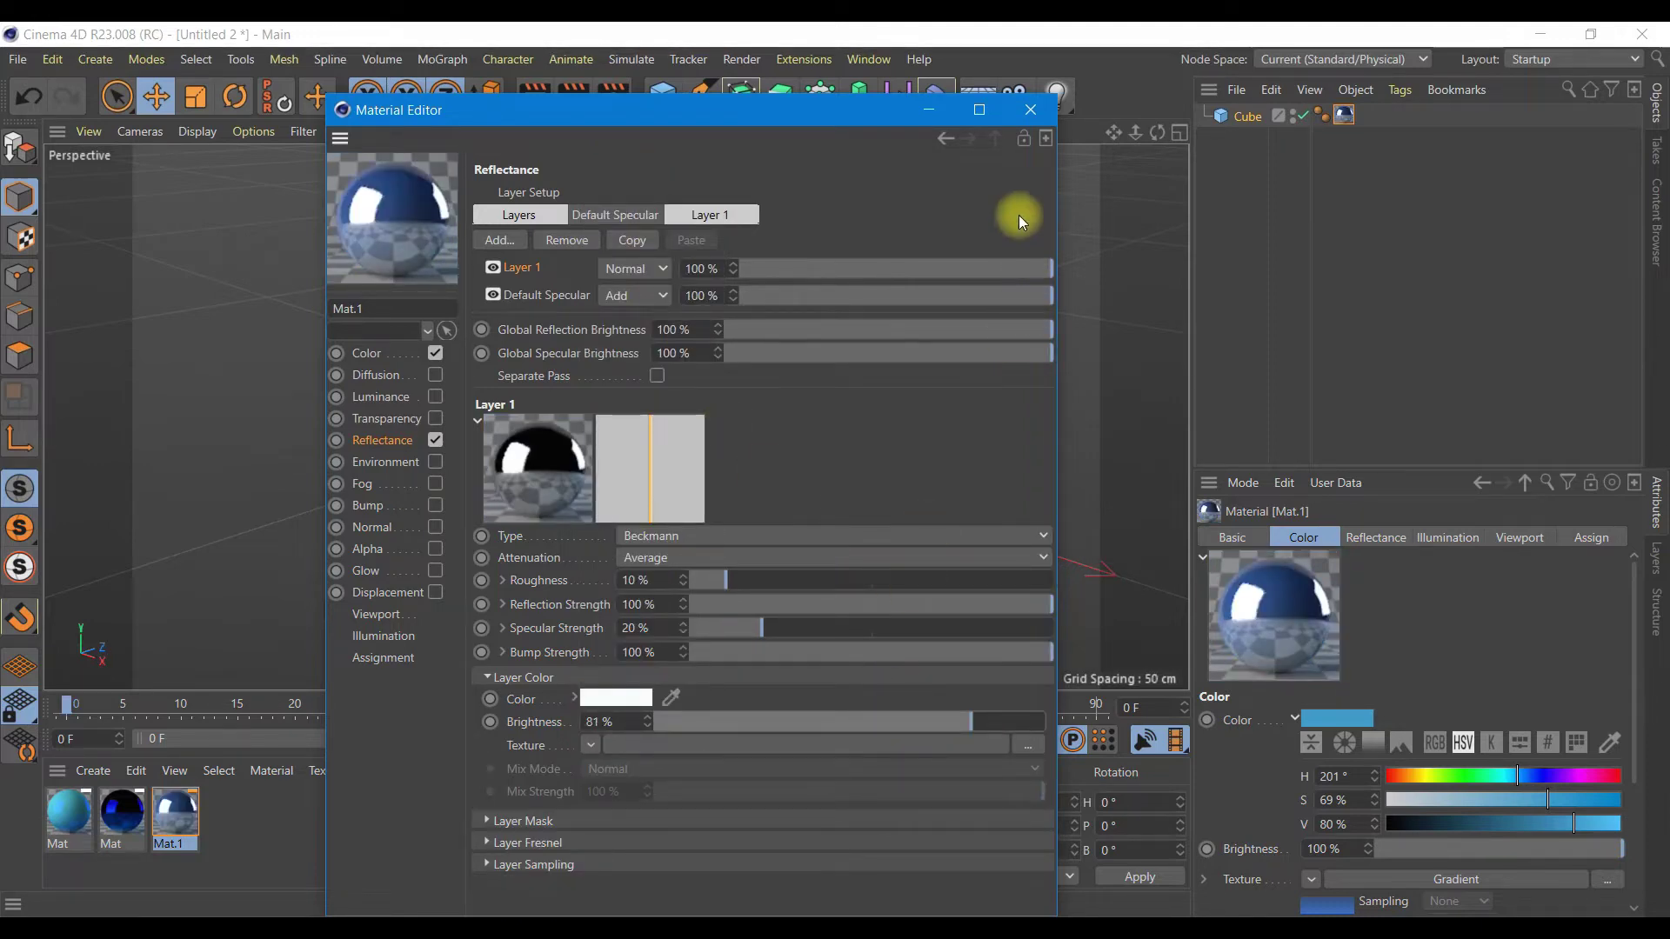
pyautogui.click(1027, 114)
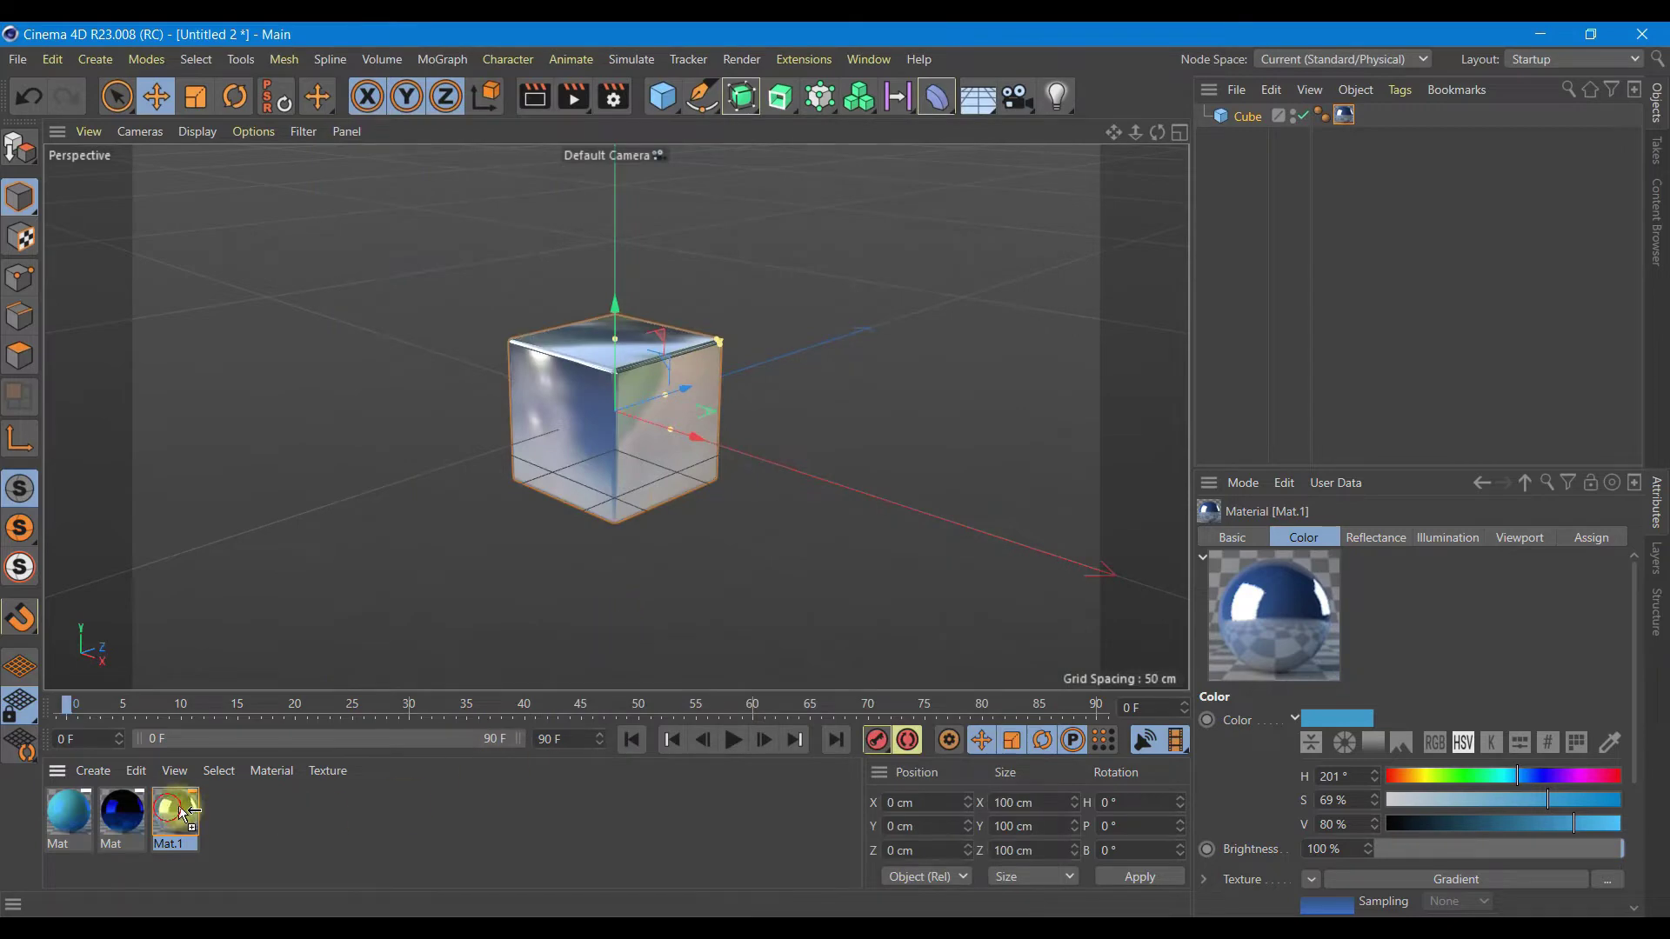
# Copy Mat.1 as Mat.2 and lower its colour saturation to 55%.
pyautogui.hotkey('ctrl', 'c')
pyautogui.hotkey('ctrl', 'v')
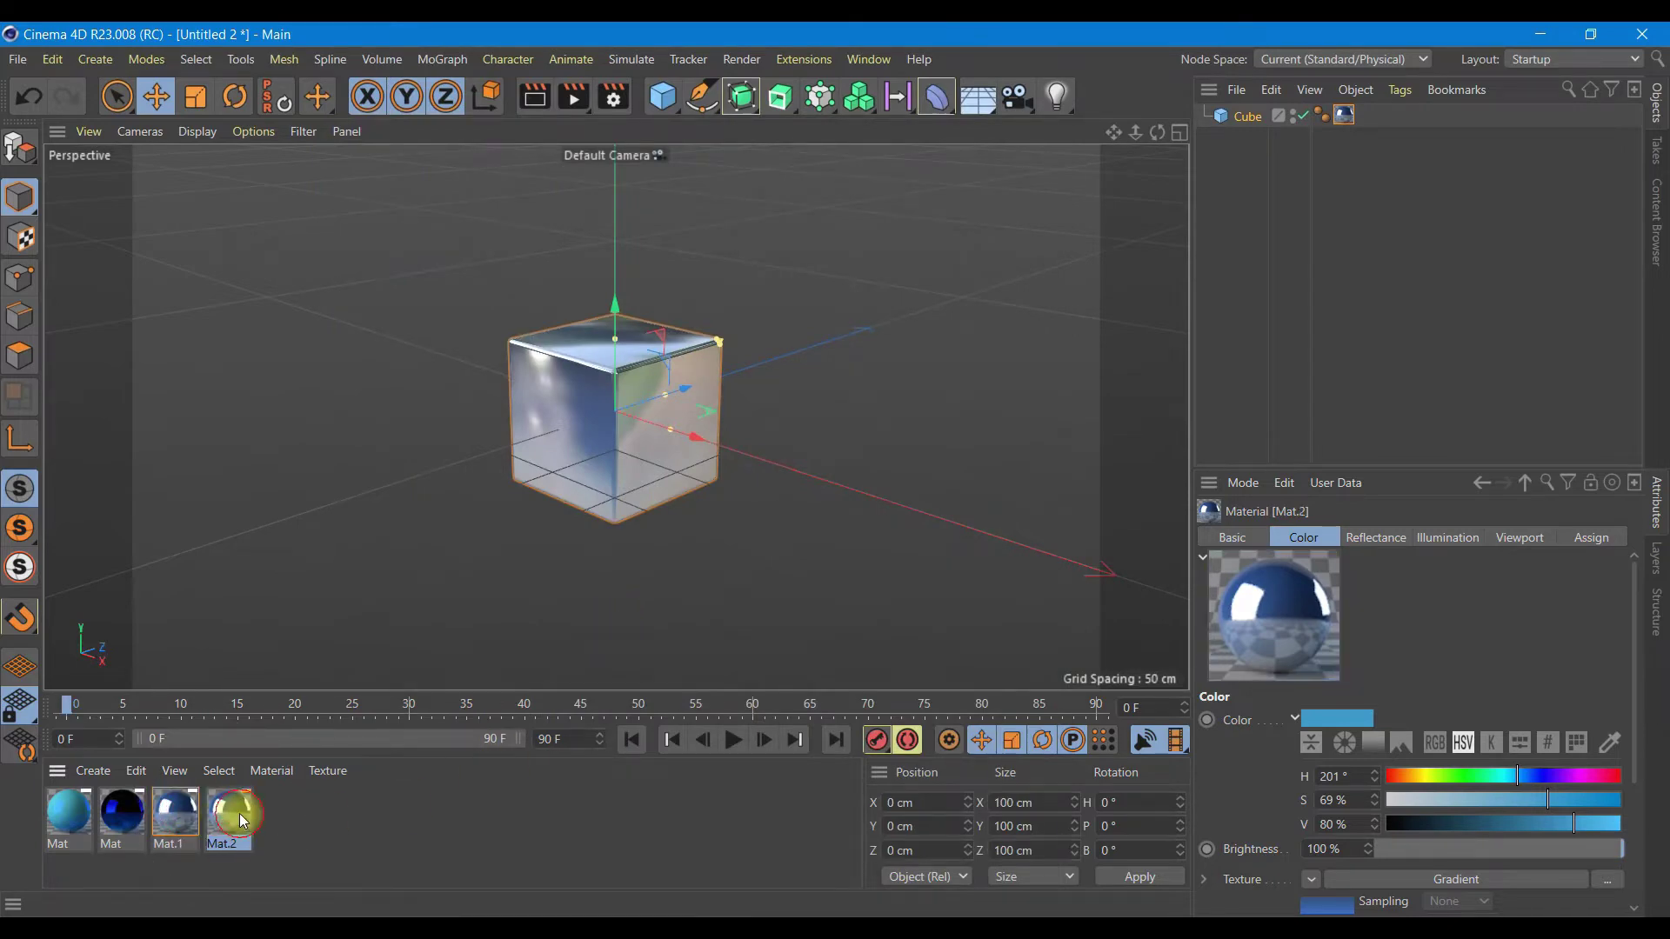
pyautogui.doubleClick(238, 812)
pyautogui.click(373, 353)
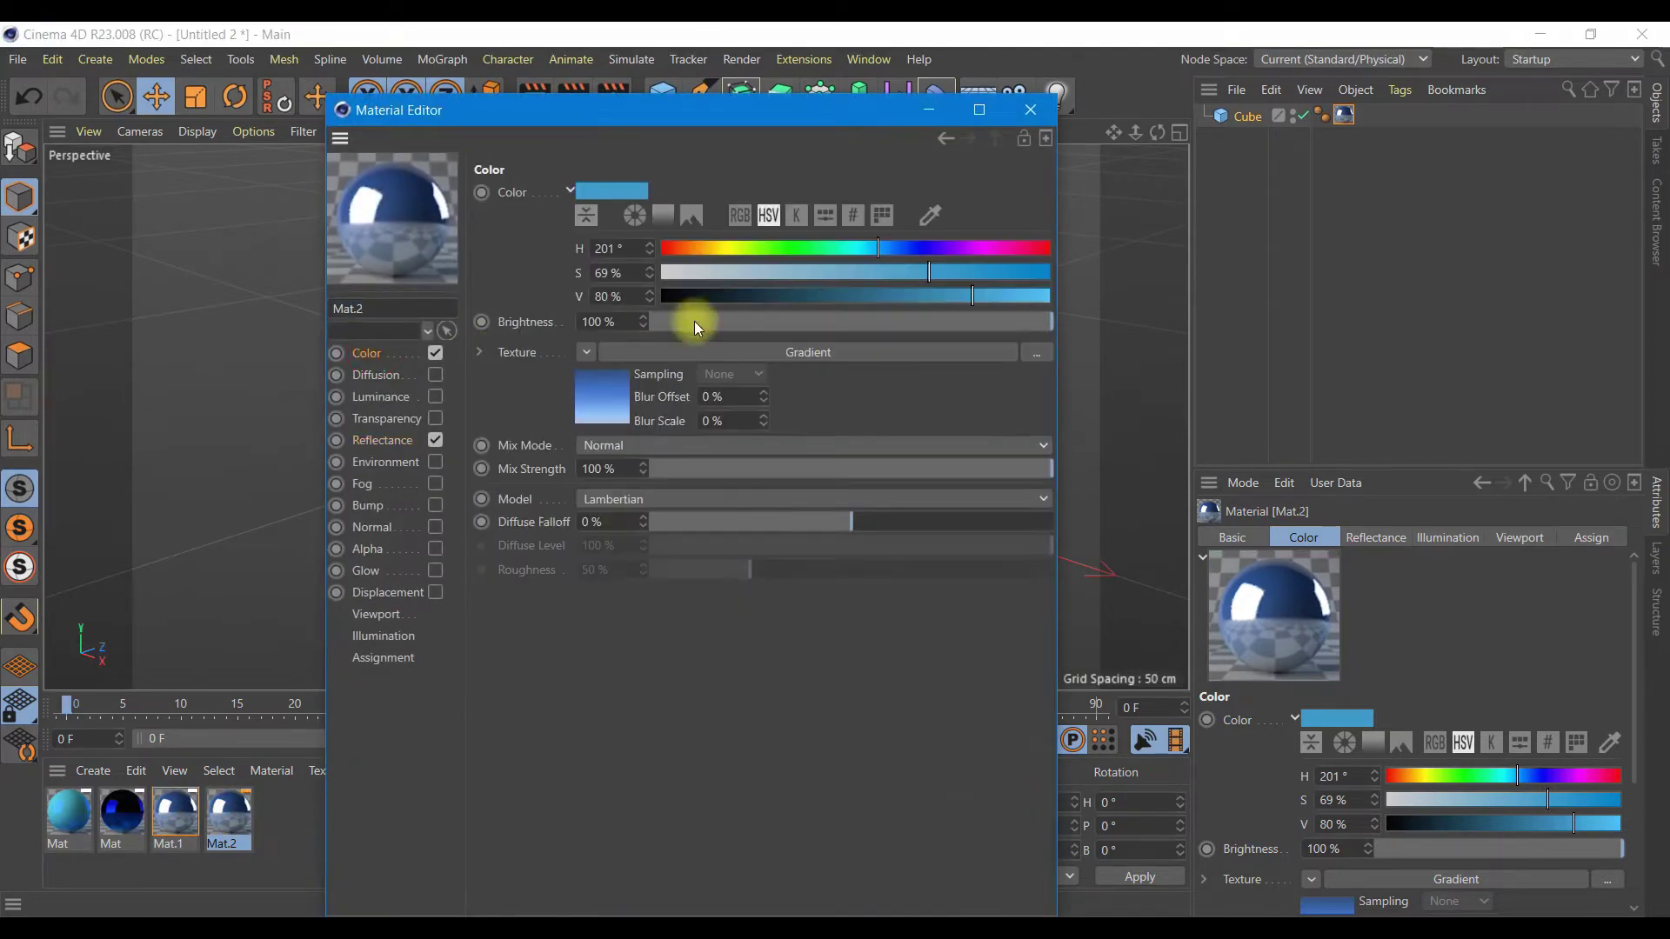
pyautogui.click(873, 271)
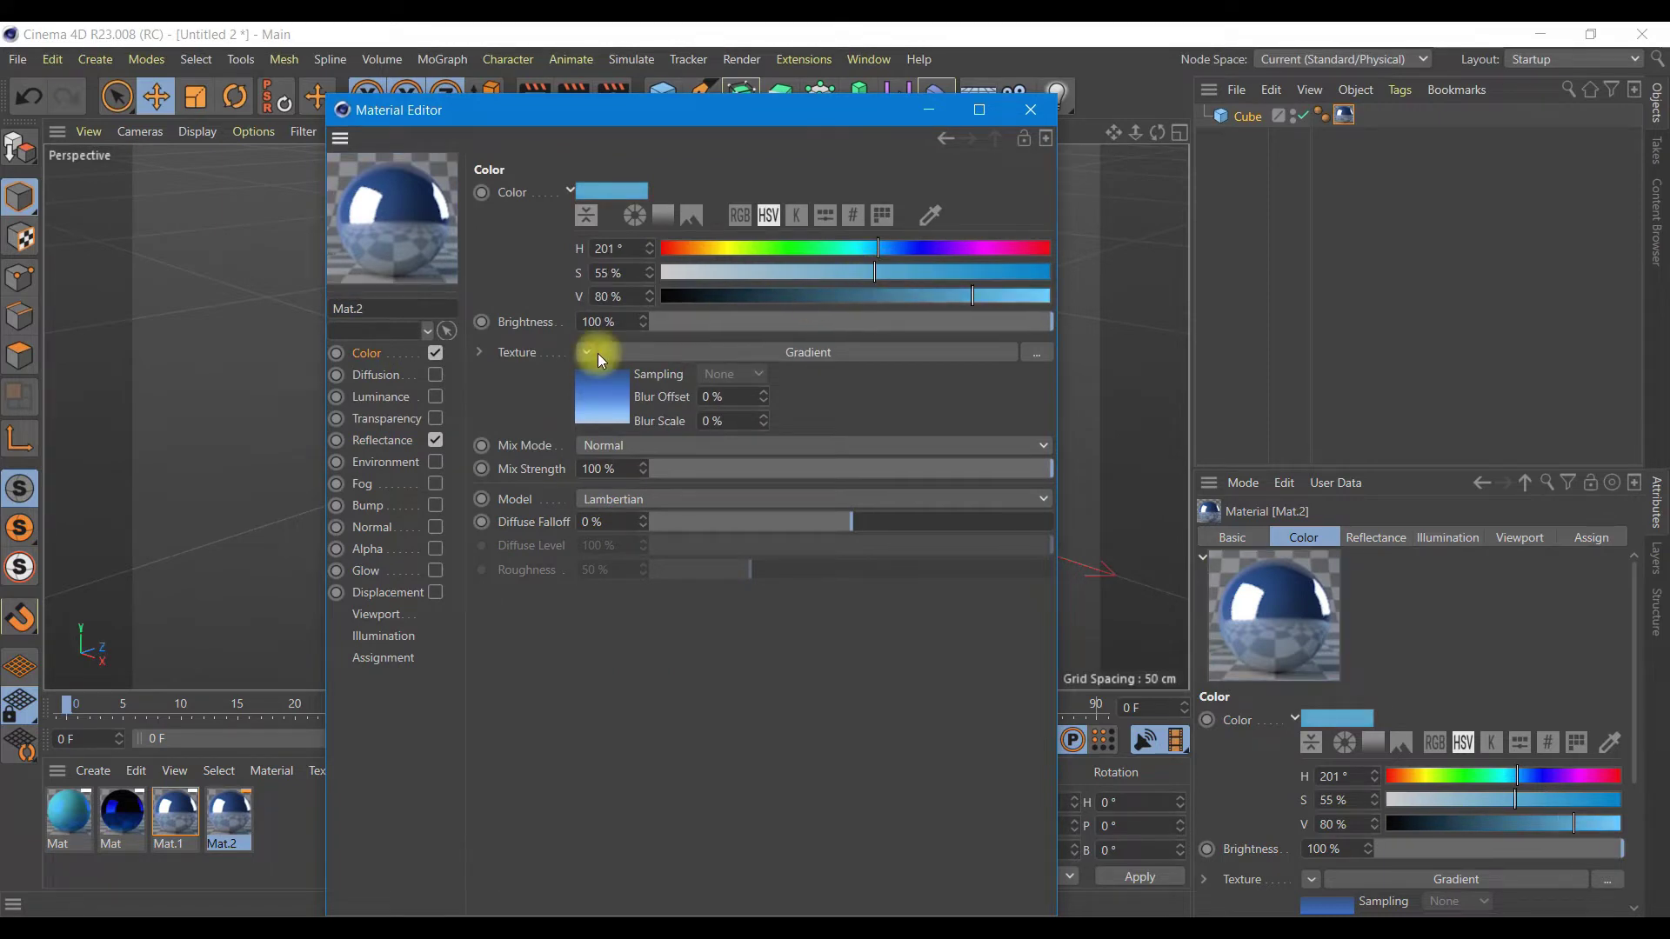
# Load the 'Gradient' preset and tint its right knot to H 201, S 66%.
pyautogui.click(592, 399)
pyautogui.click(555, 346)
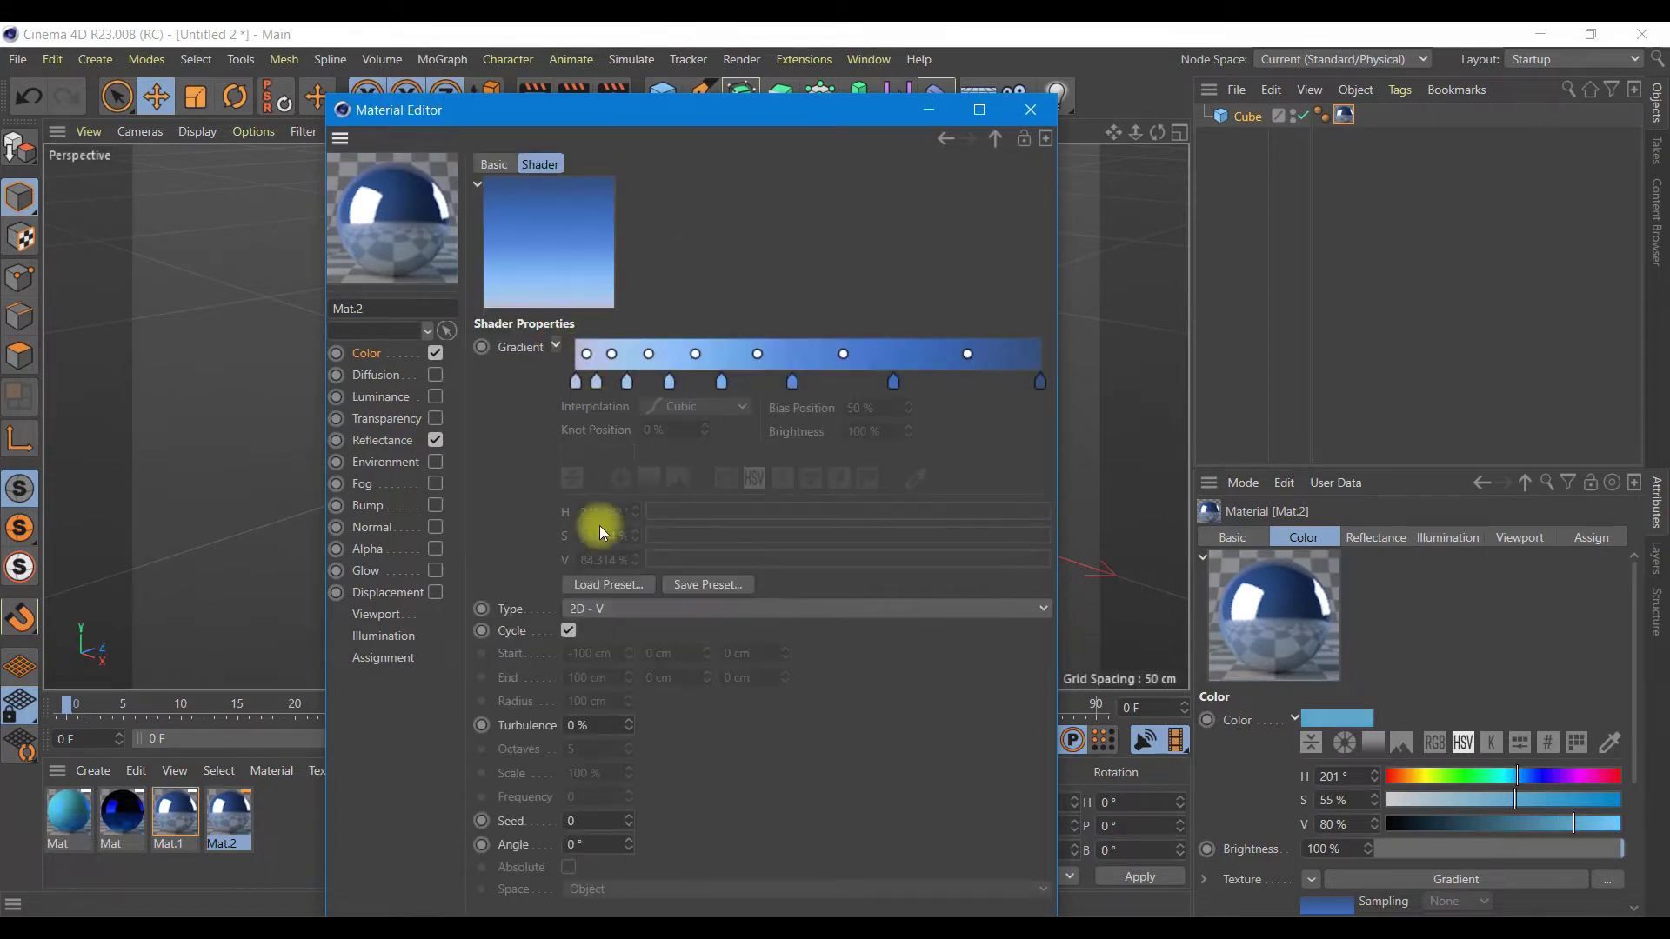
pyautogui.click(613, 585)
pyautogui.click(558, 520)
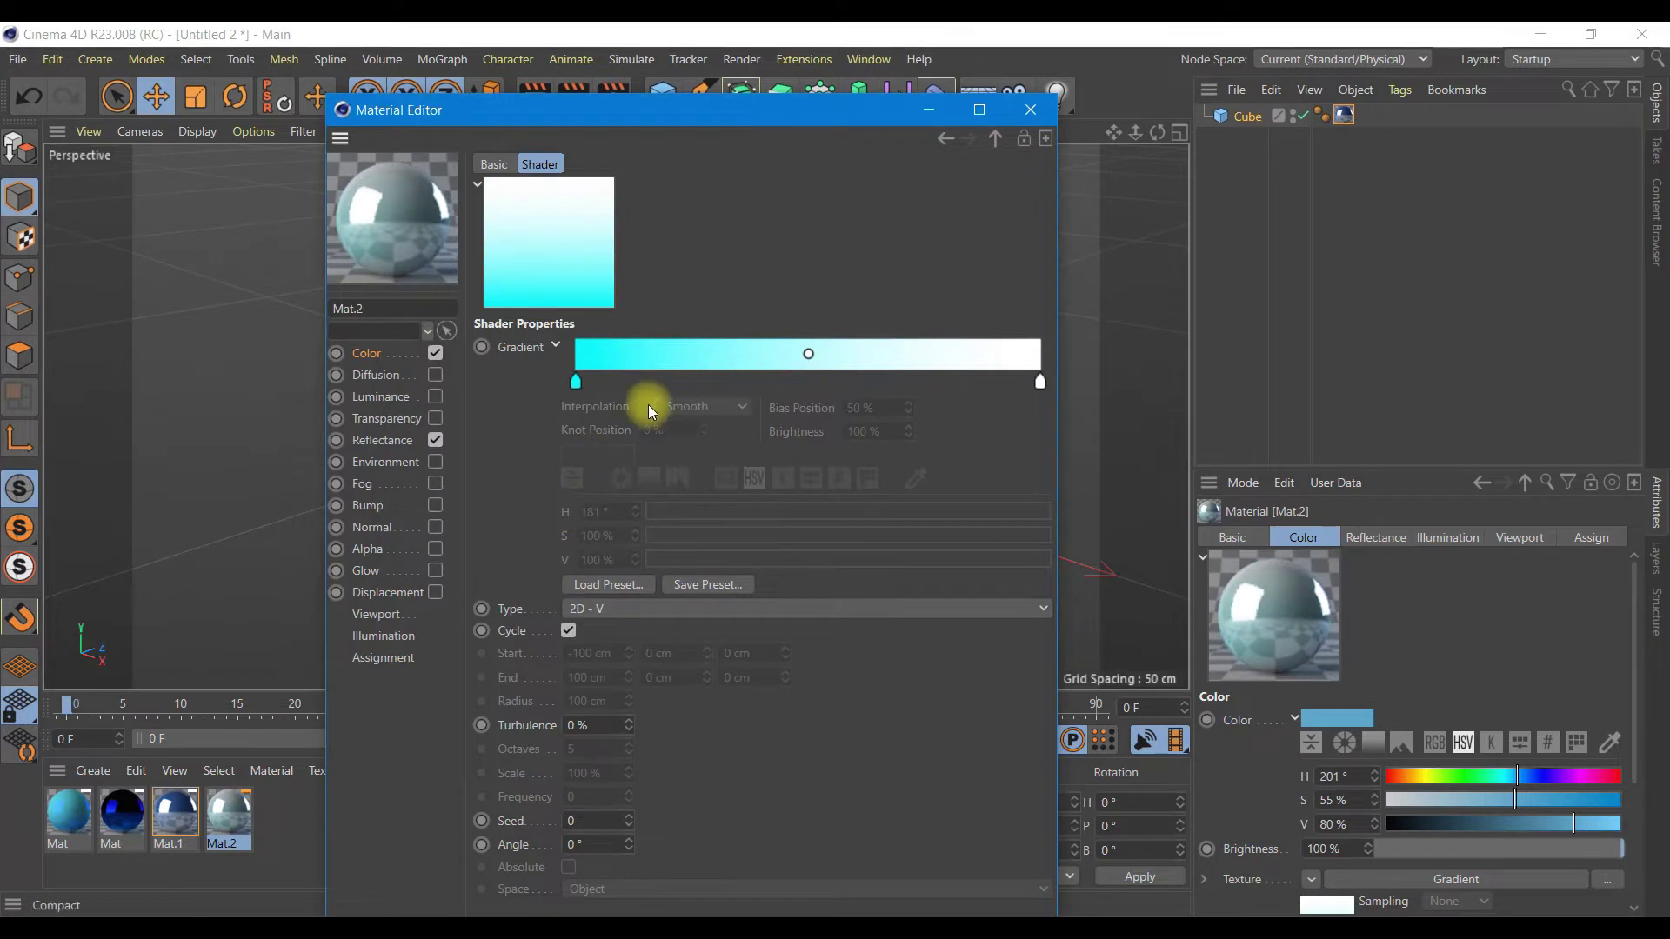
pyautogui.click(1039, 380)
pyautogui.click(873, 512)
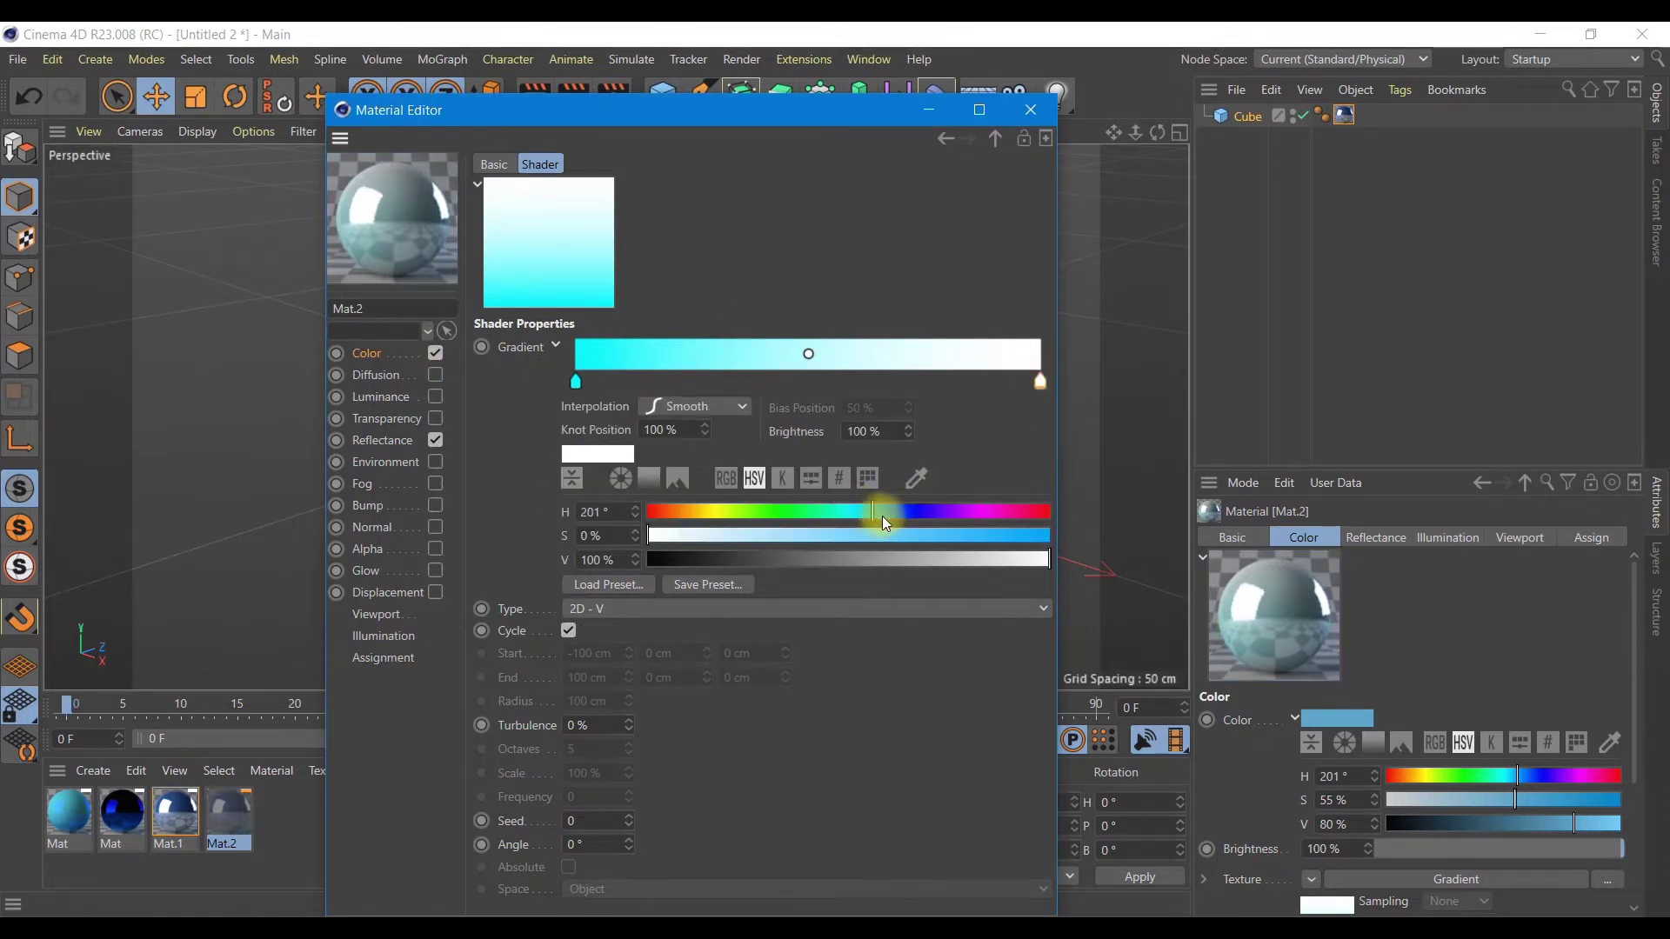
pyautogui.click(912, 535)
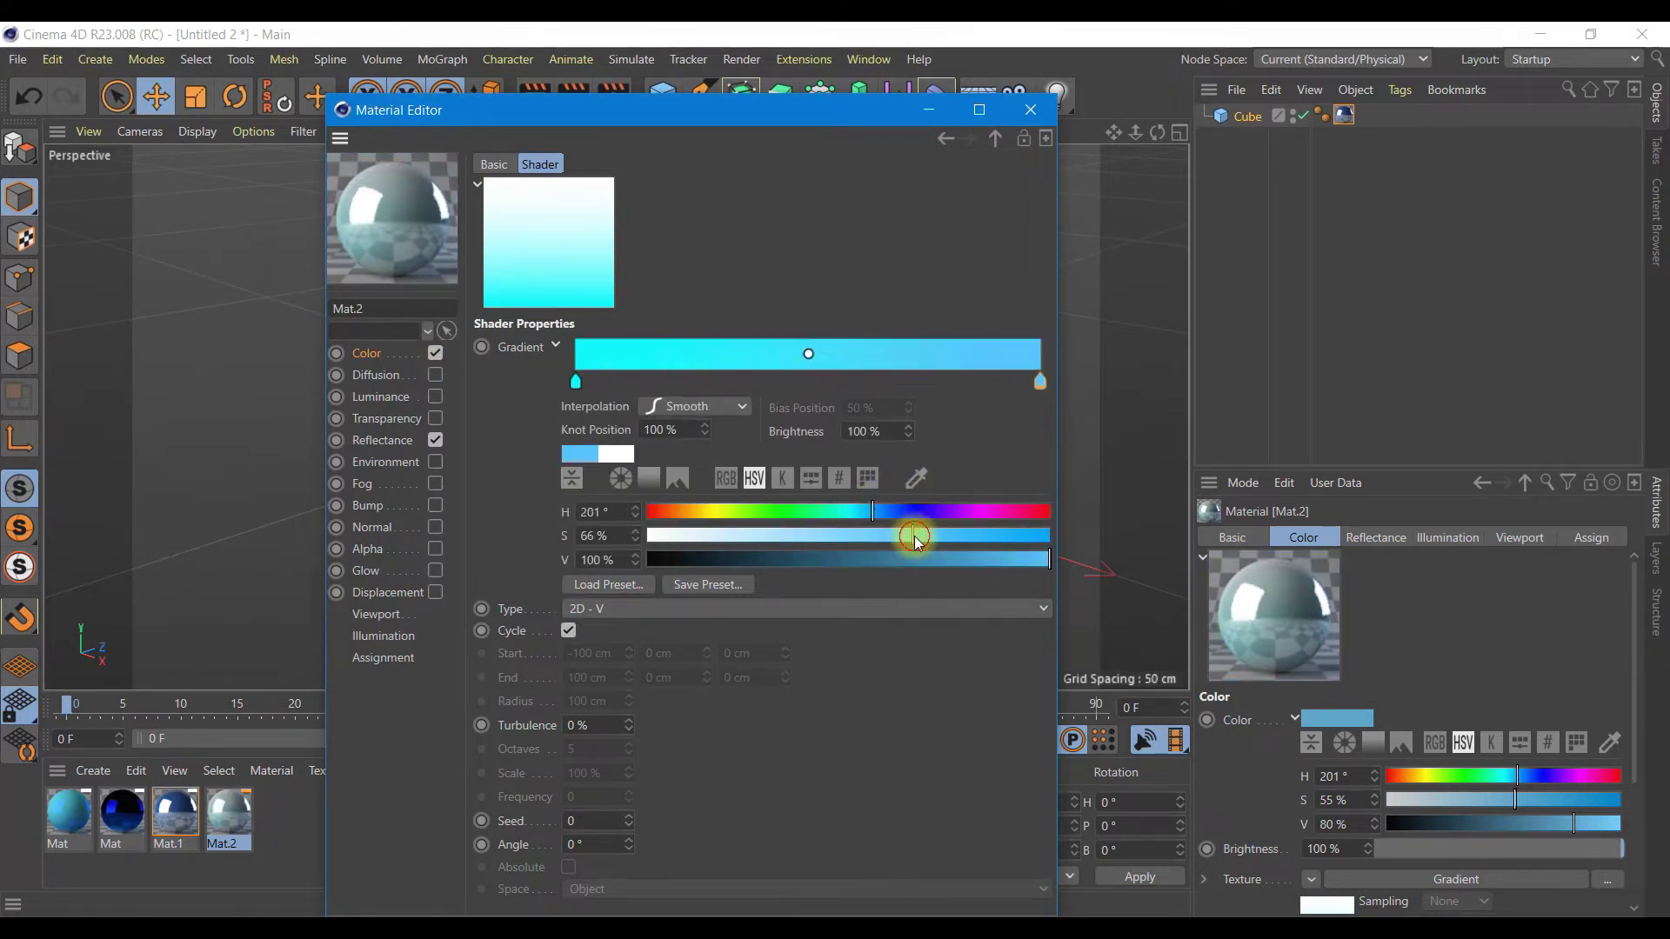
pyautogui.click(1033, 115)
# Duplicate Mat.2 and load the blue sky preset into its colour gradient.
pyautogui.keyDown('ctrl'); pyautogui.moveTo(236, 814); pyautogui.dragTo(282, 808); pyautogui.keyUp('ctrl')
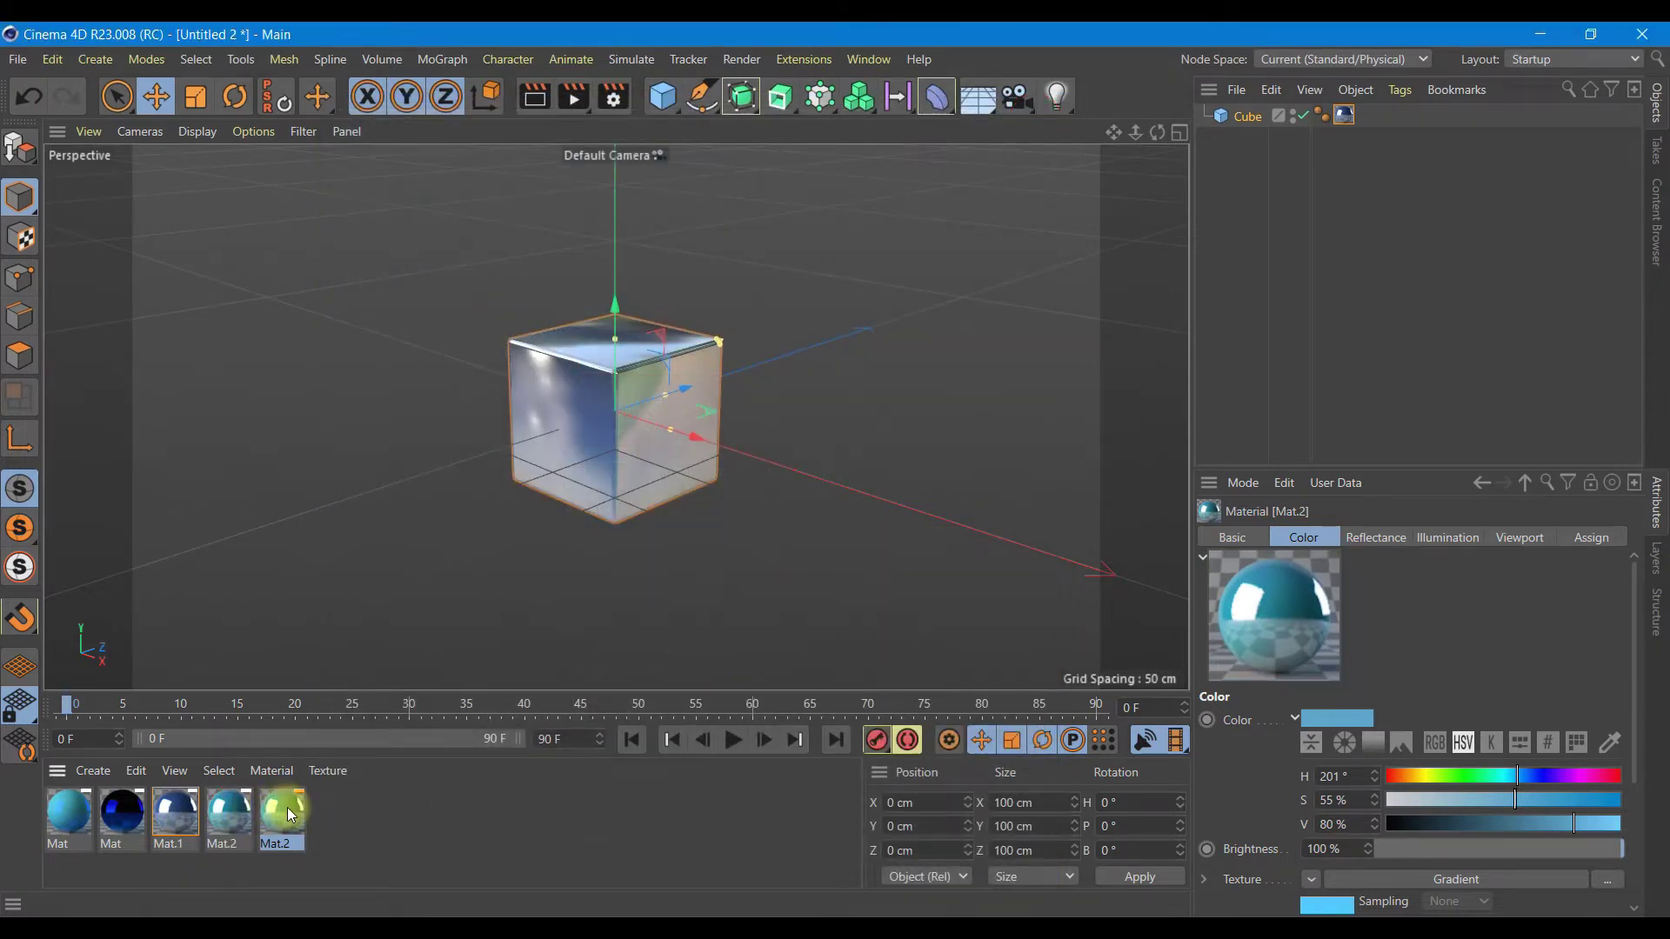
pyautogui.doubleClick(283, 809)
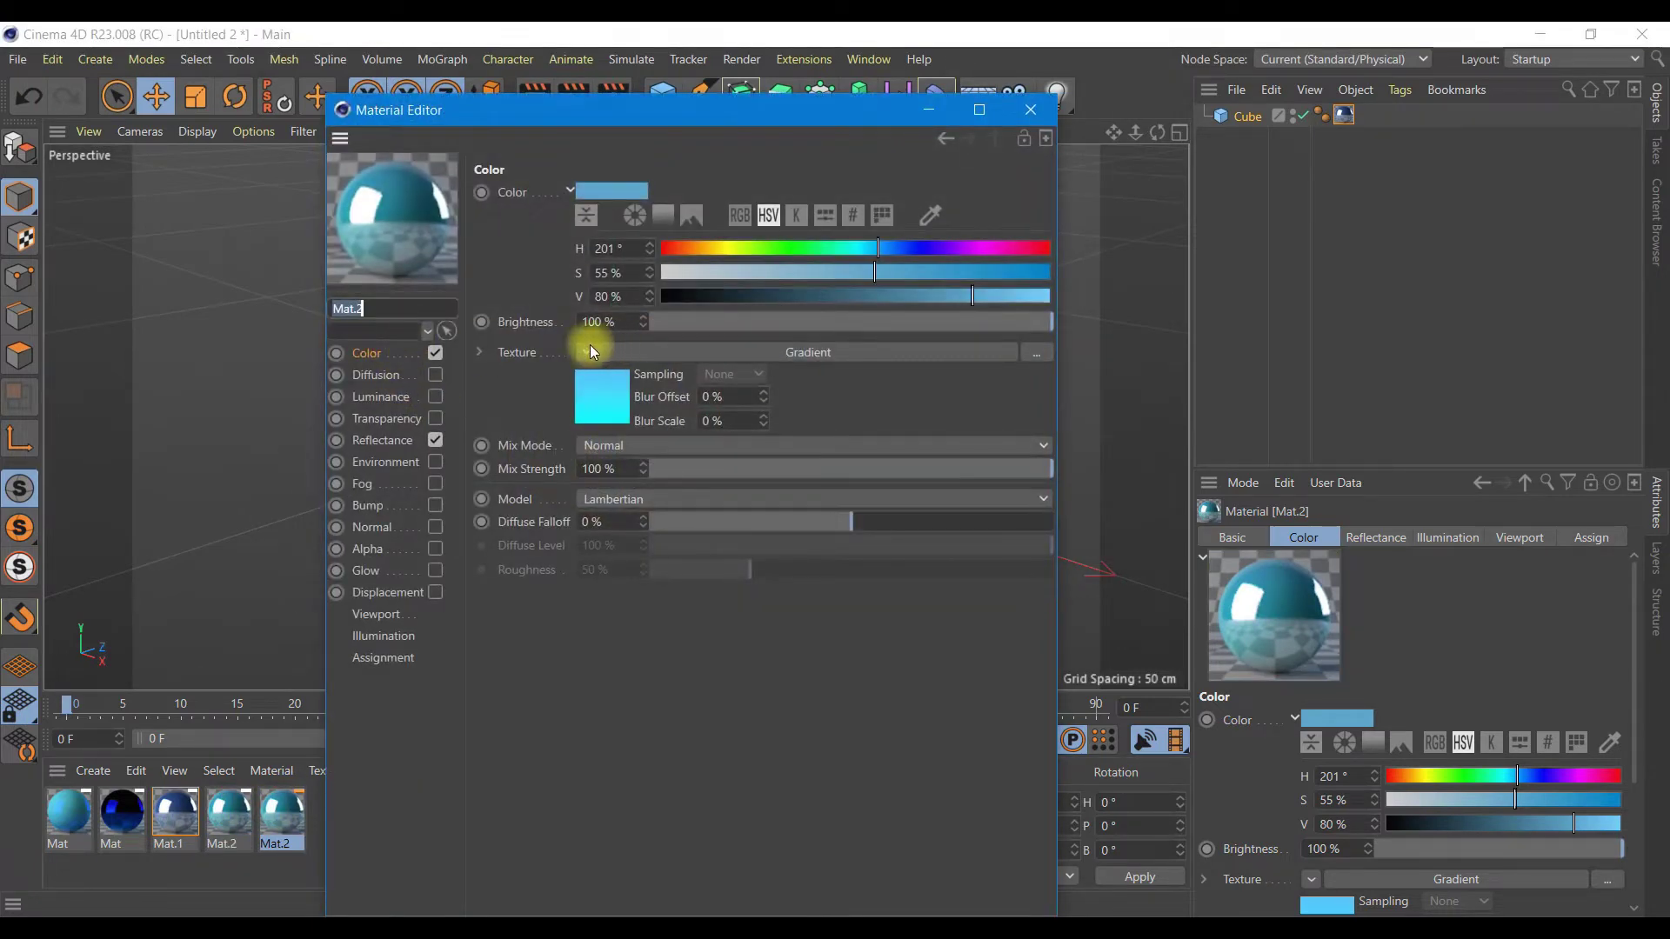
pyautogui.click(586, 353)
pyautogui.click(870, 365)
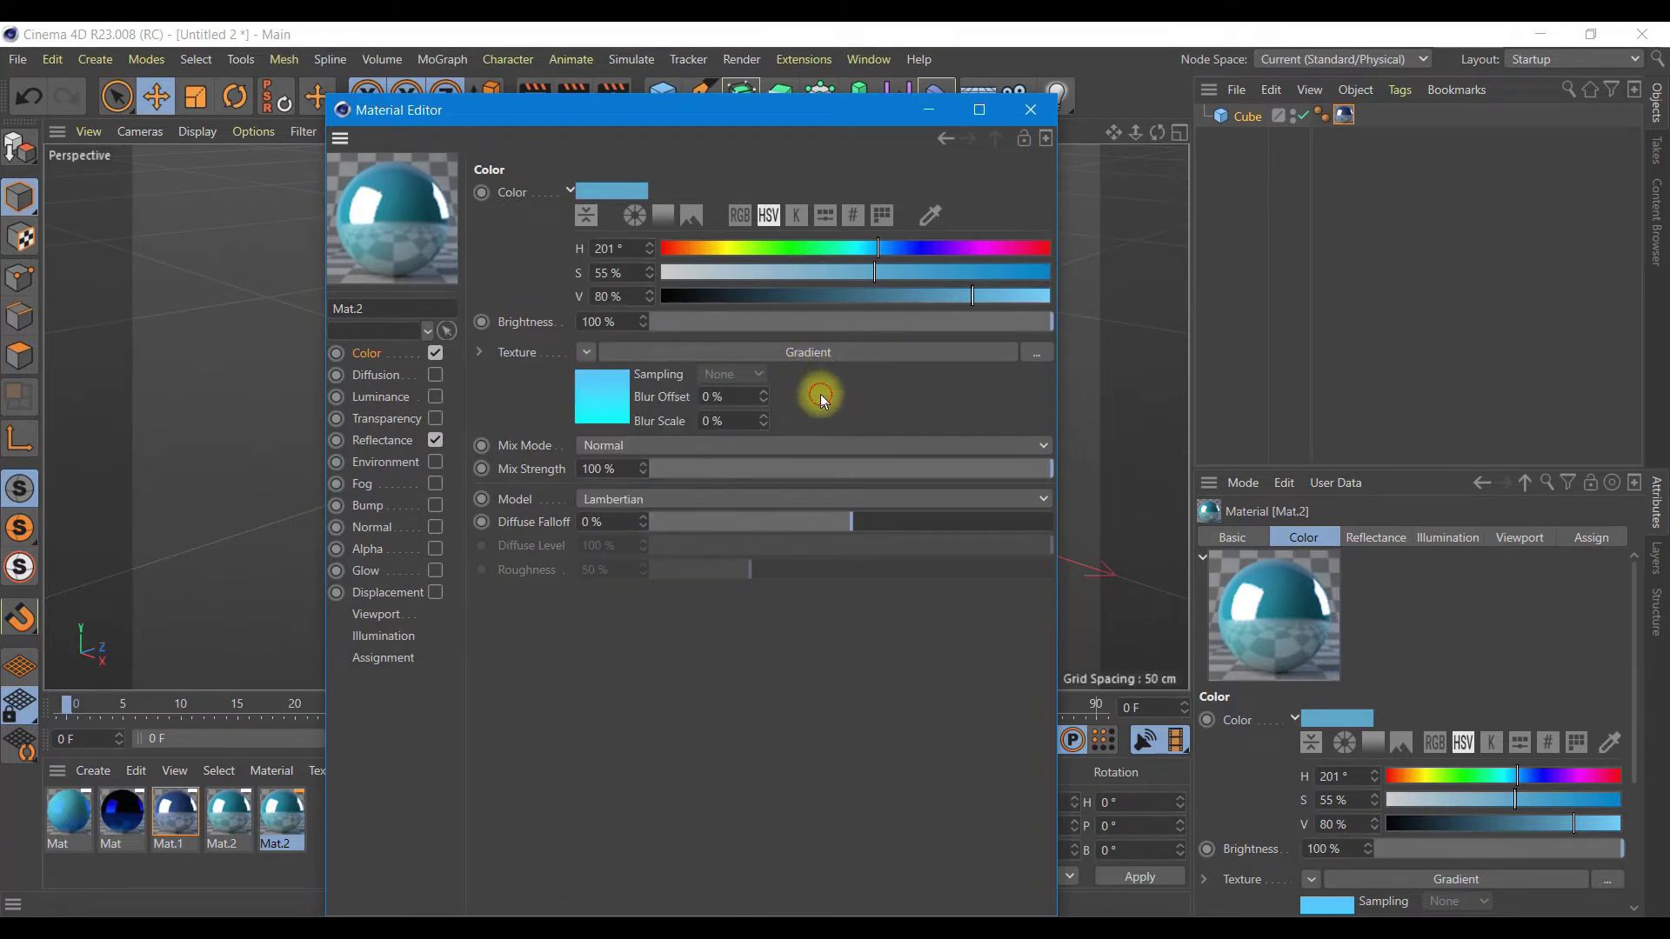
pyautogui.click(581, 383)
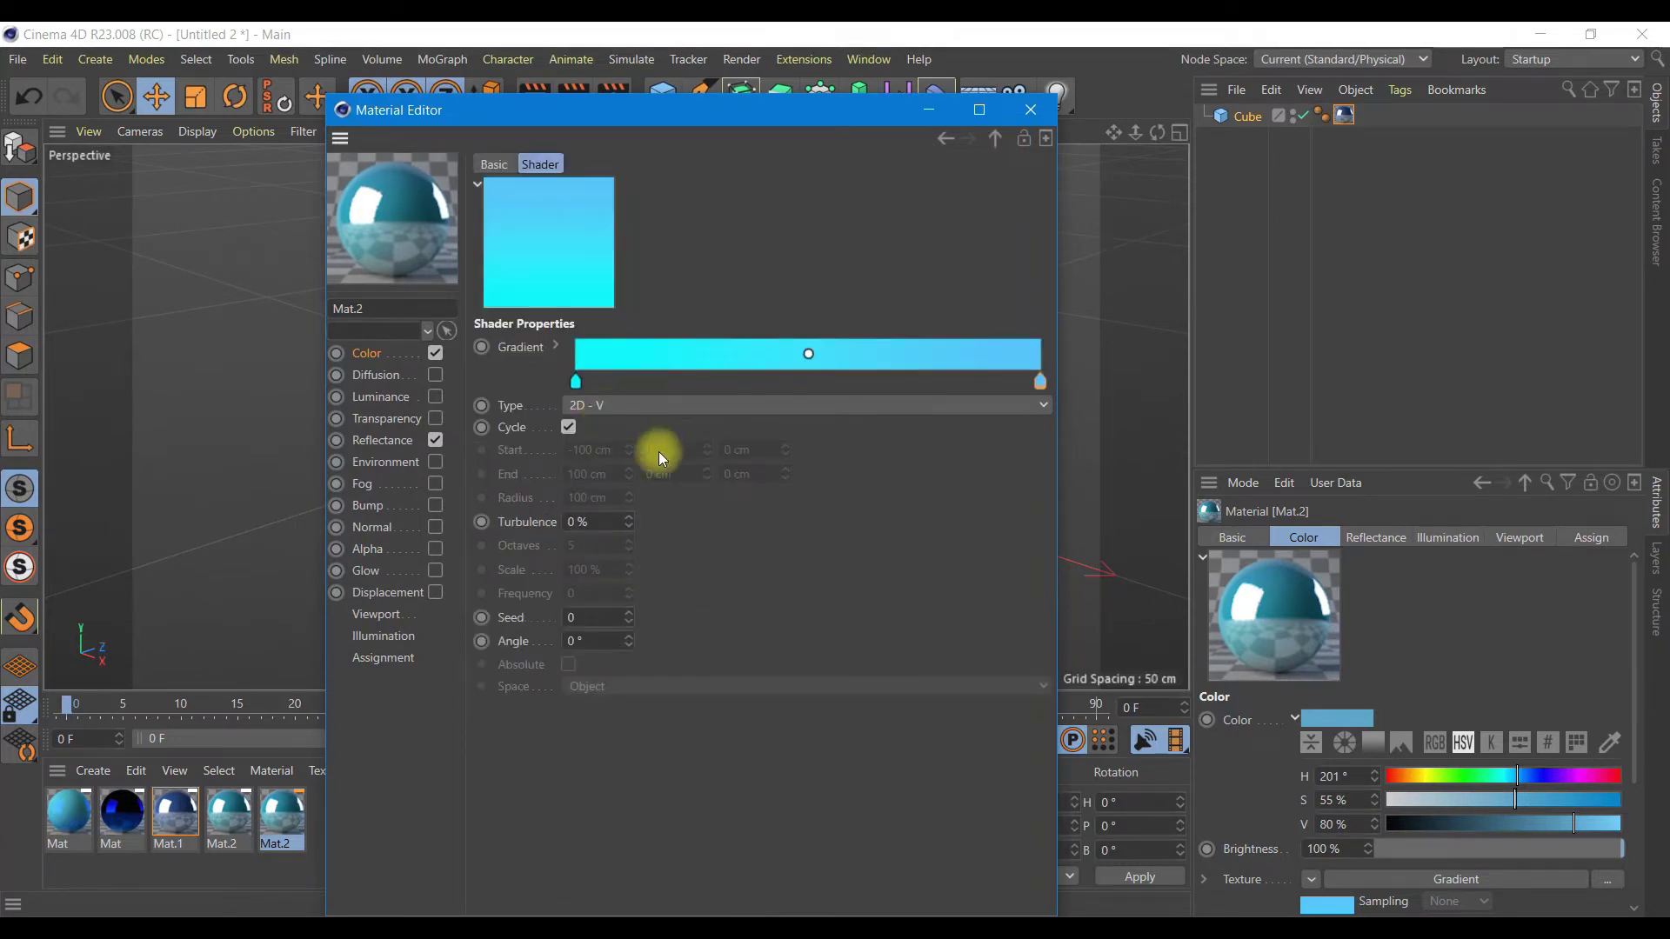
pyautogui.click(555, 348)
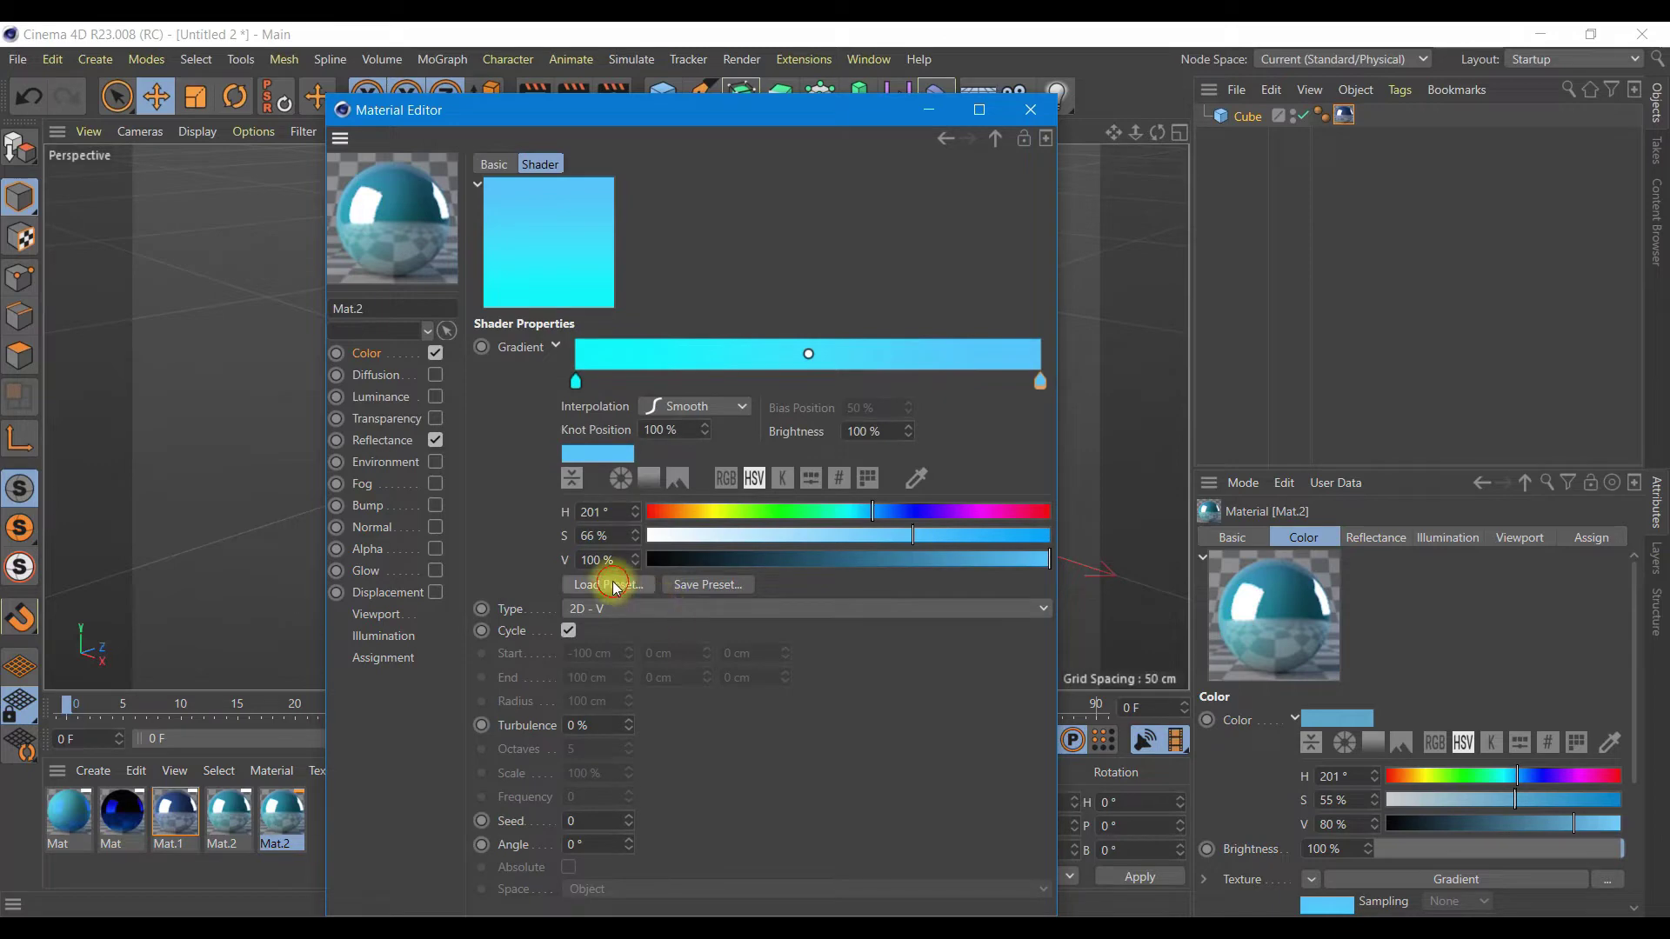
pyautogui.click(607, 581)
pyautogui.scroll(-5, 663, 574)
pyautogui.click(656, 550)
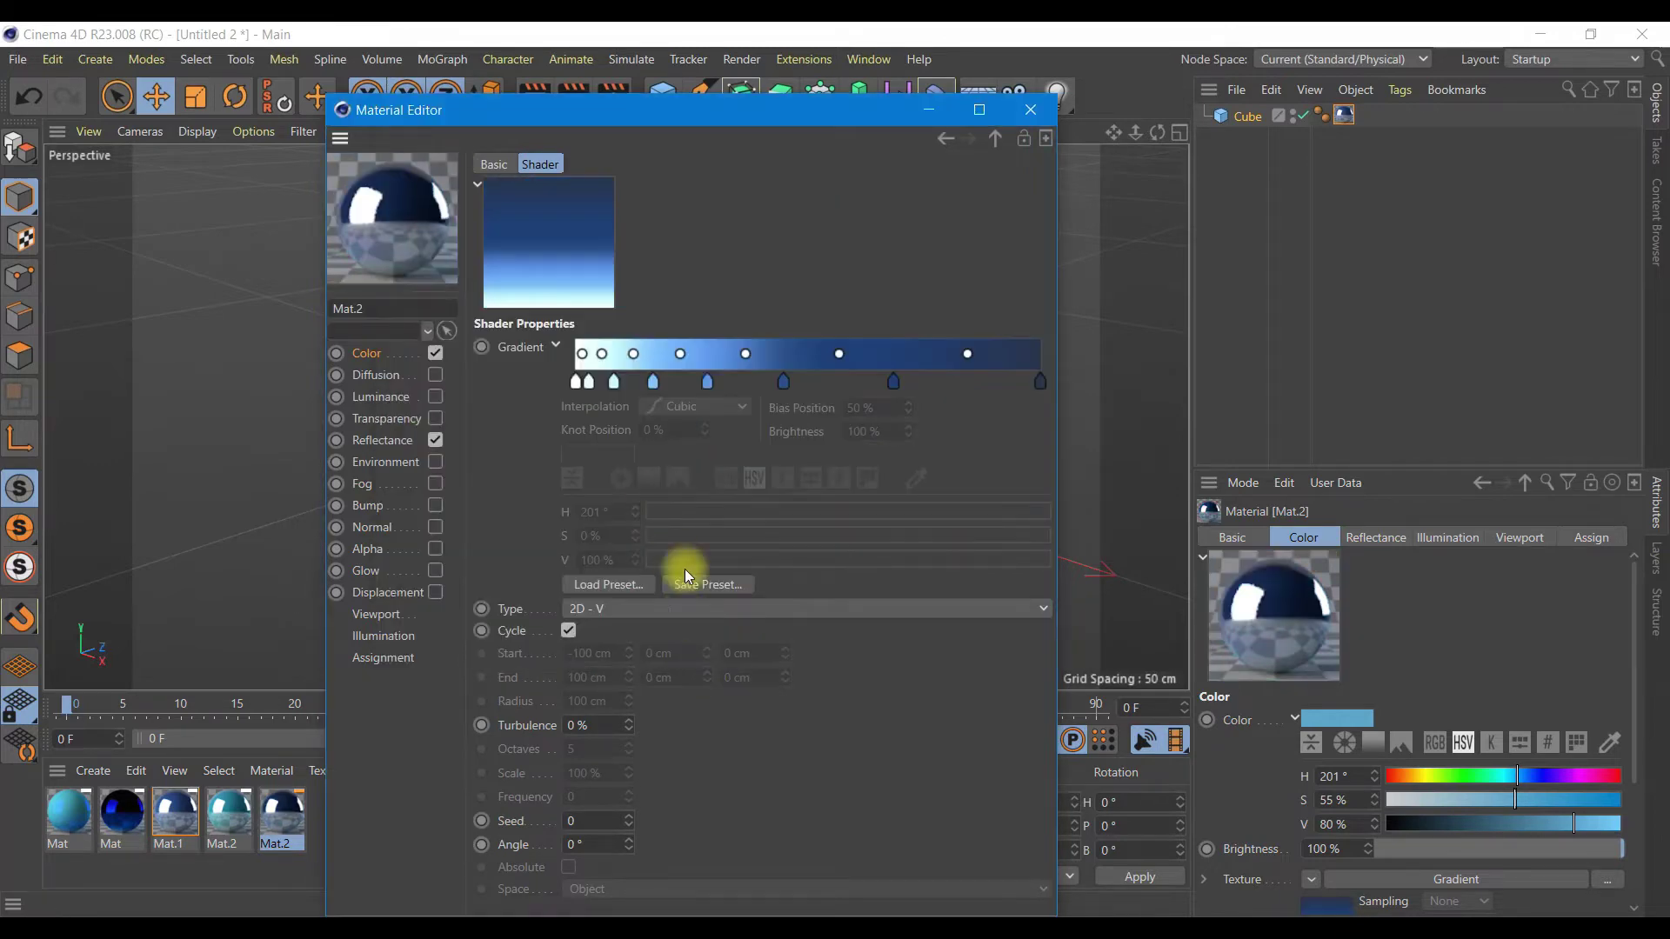
# Set the reflection layer colour to cyan at 58% brightness.
pyautogui.click(379, 440)
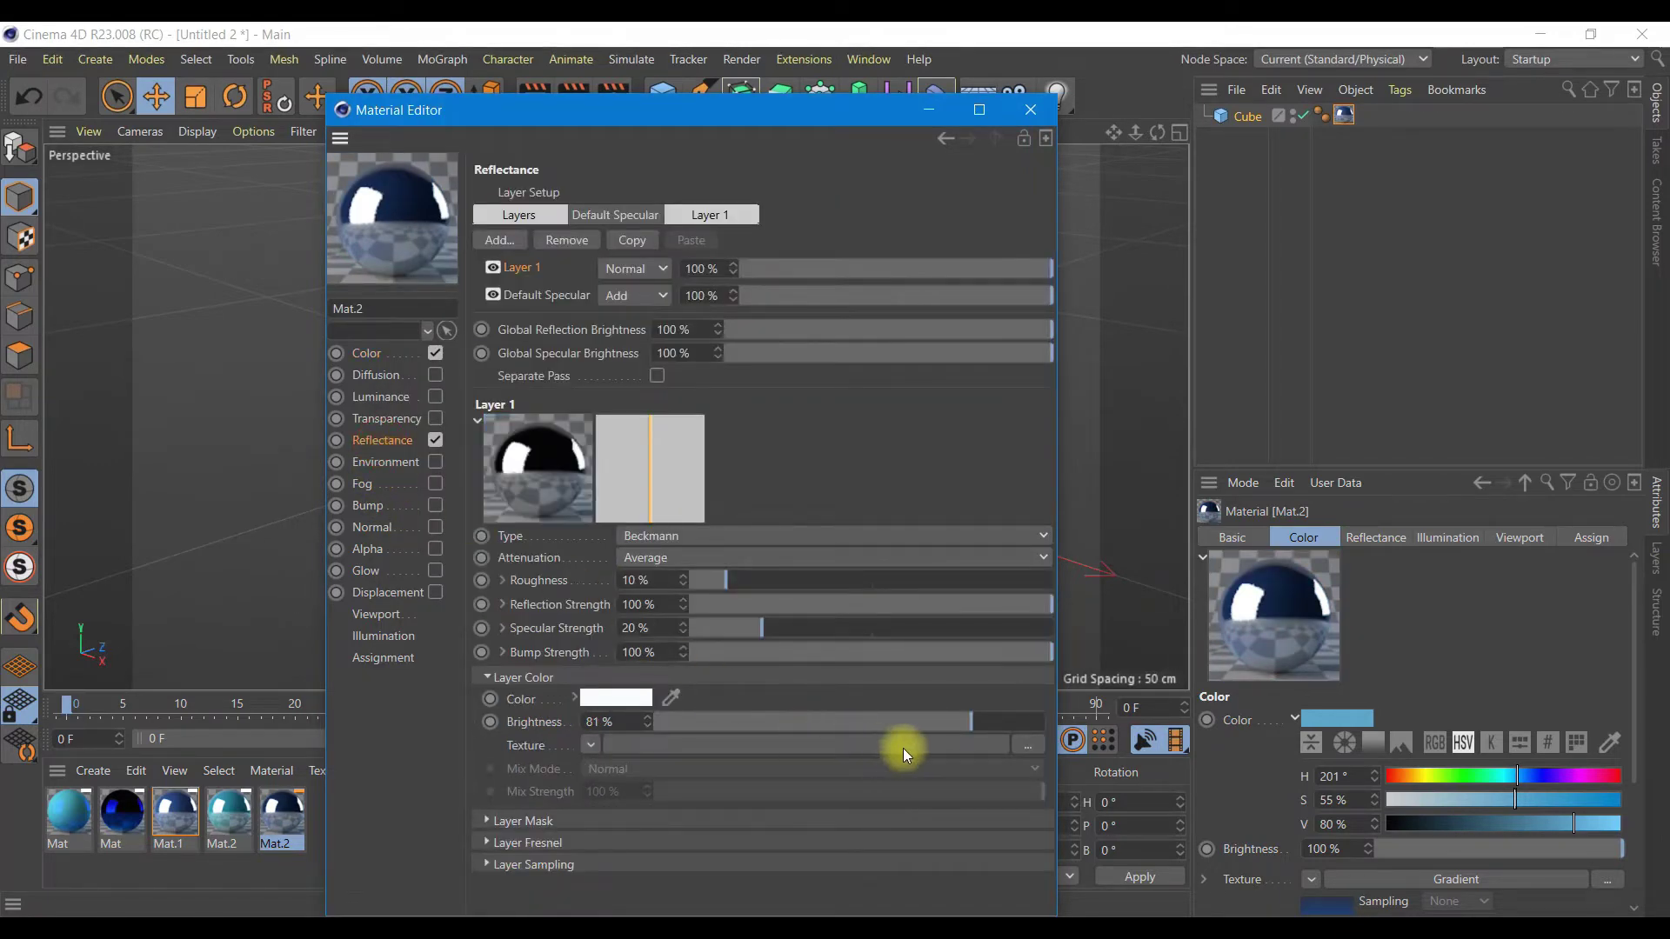
pyautogui.moveTo(920, 725); pyautogui.dragTo(765, 726)
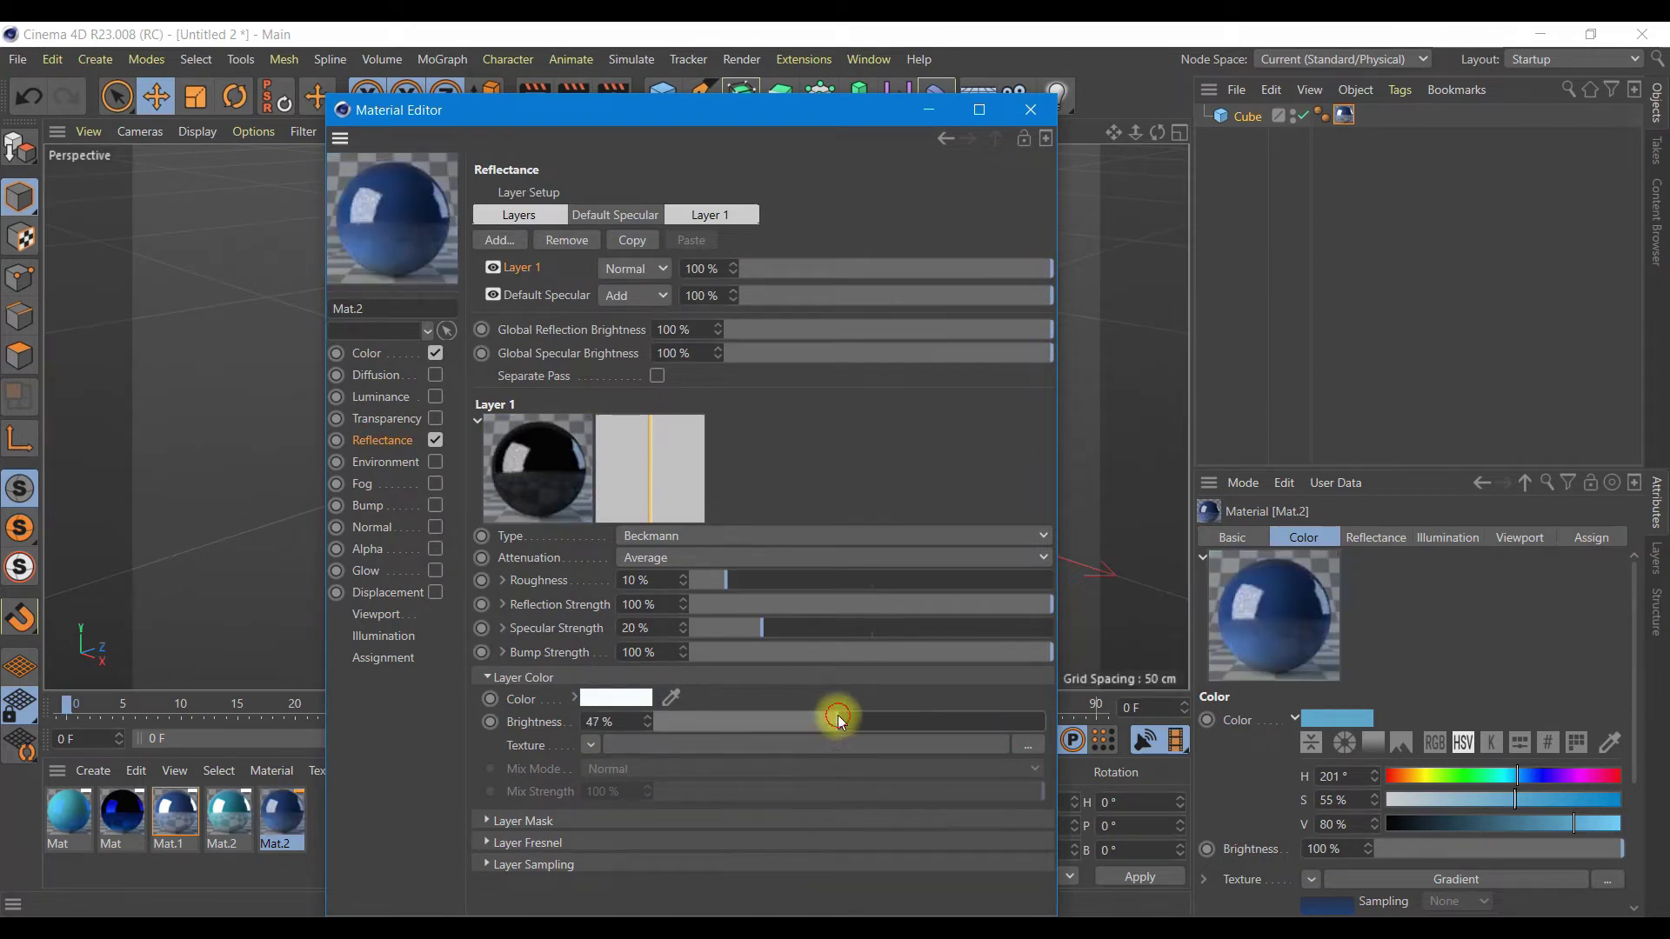
pyautogui.moveTo(766, 726); pyautogui.dragTo(838, 721)
pyautogui.click(616, 699)
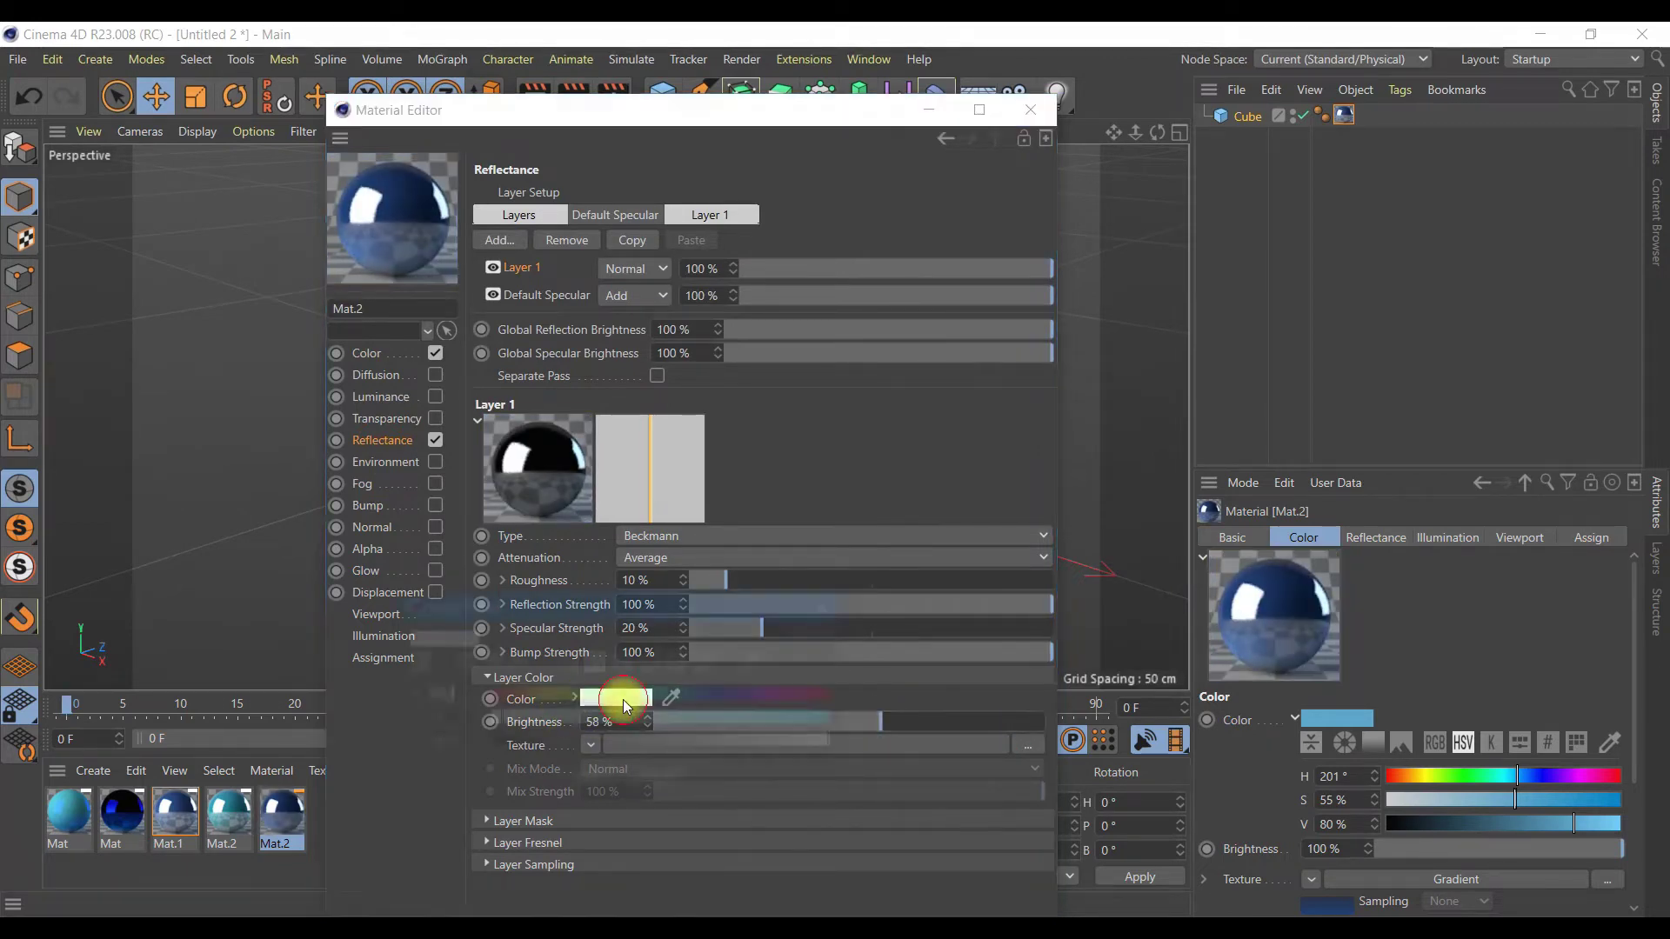
pyautogui.moveTo(692, 718); pyautogui.dragTo(800, 716)
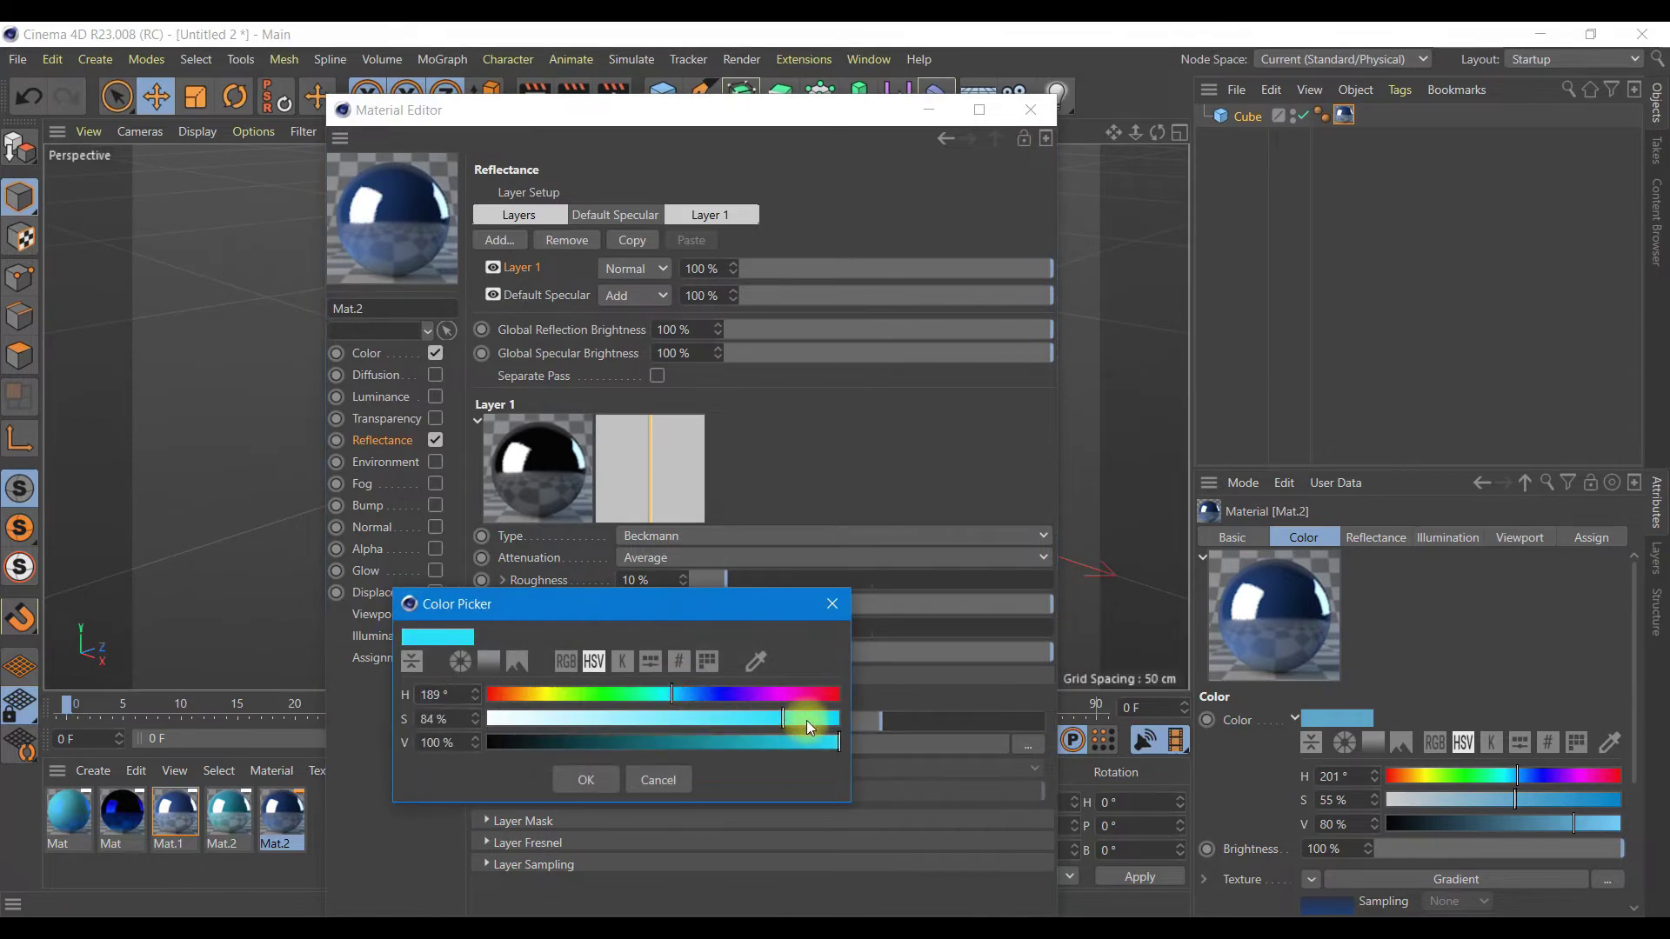
pyautogui.click(586, 779)
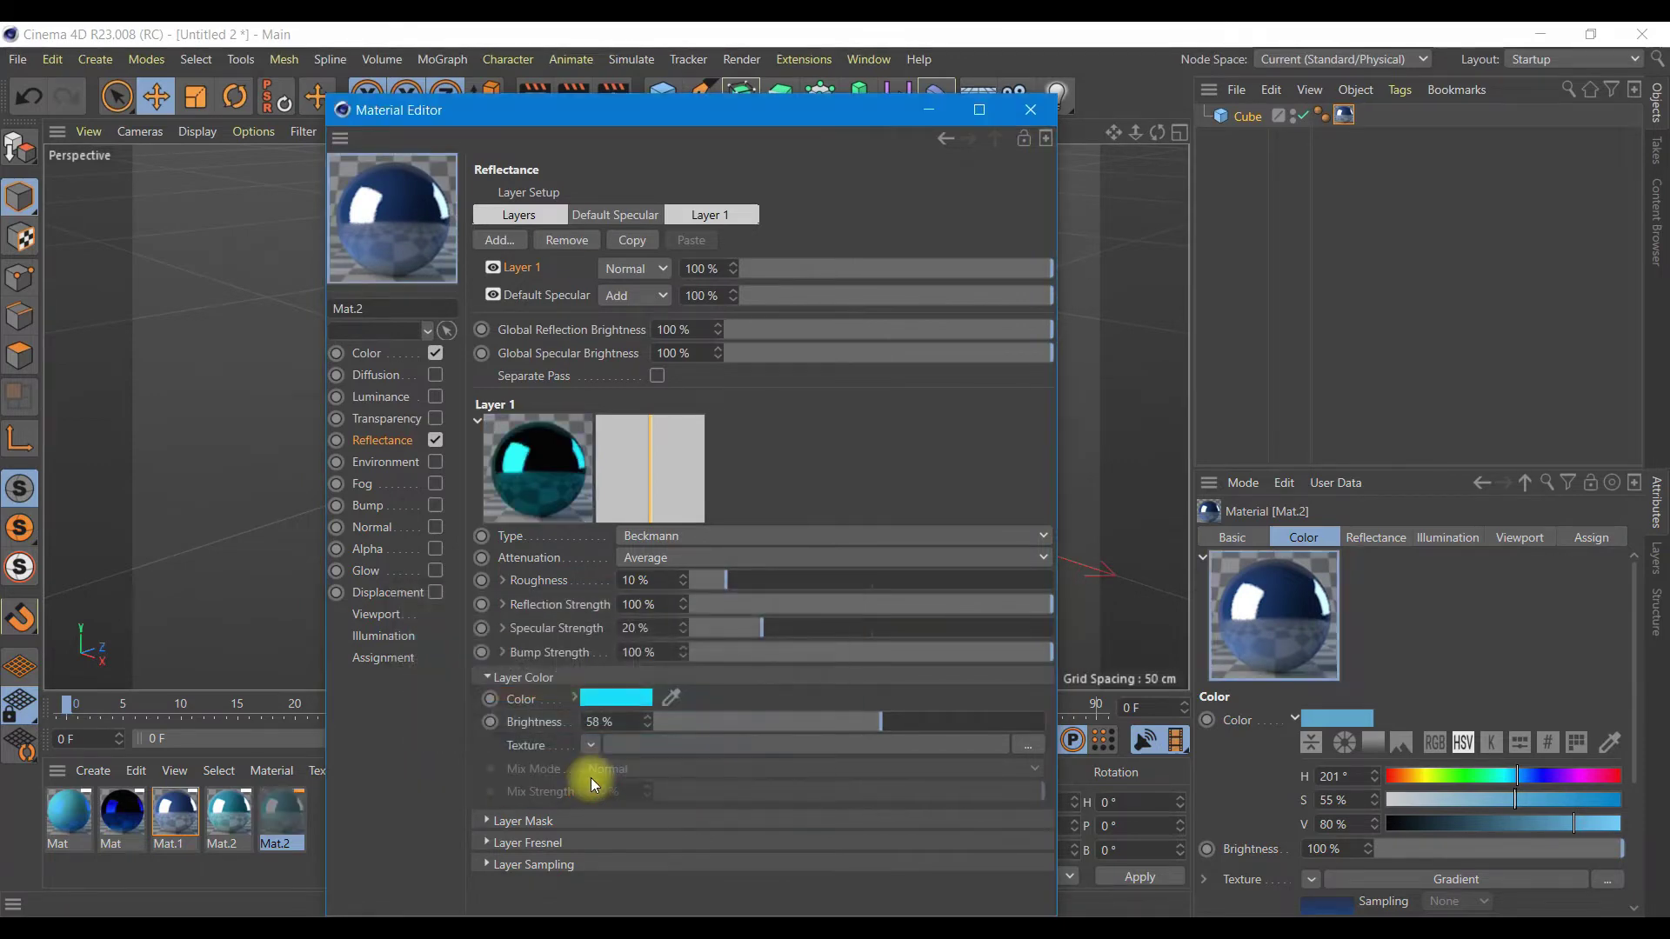
pyautogui.click(1030, 109)
# Delete both Mat materials and hide the Cube.
pyautogui.click(70, 814)
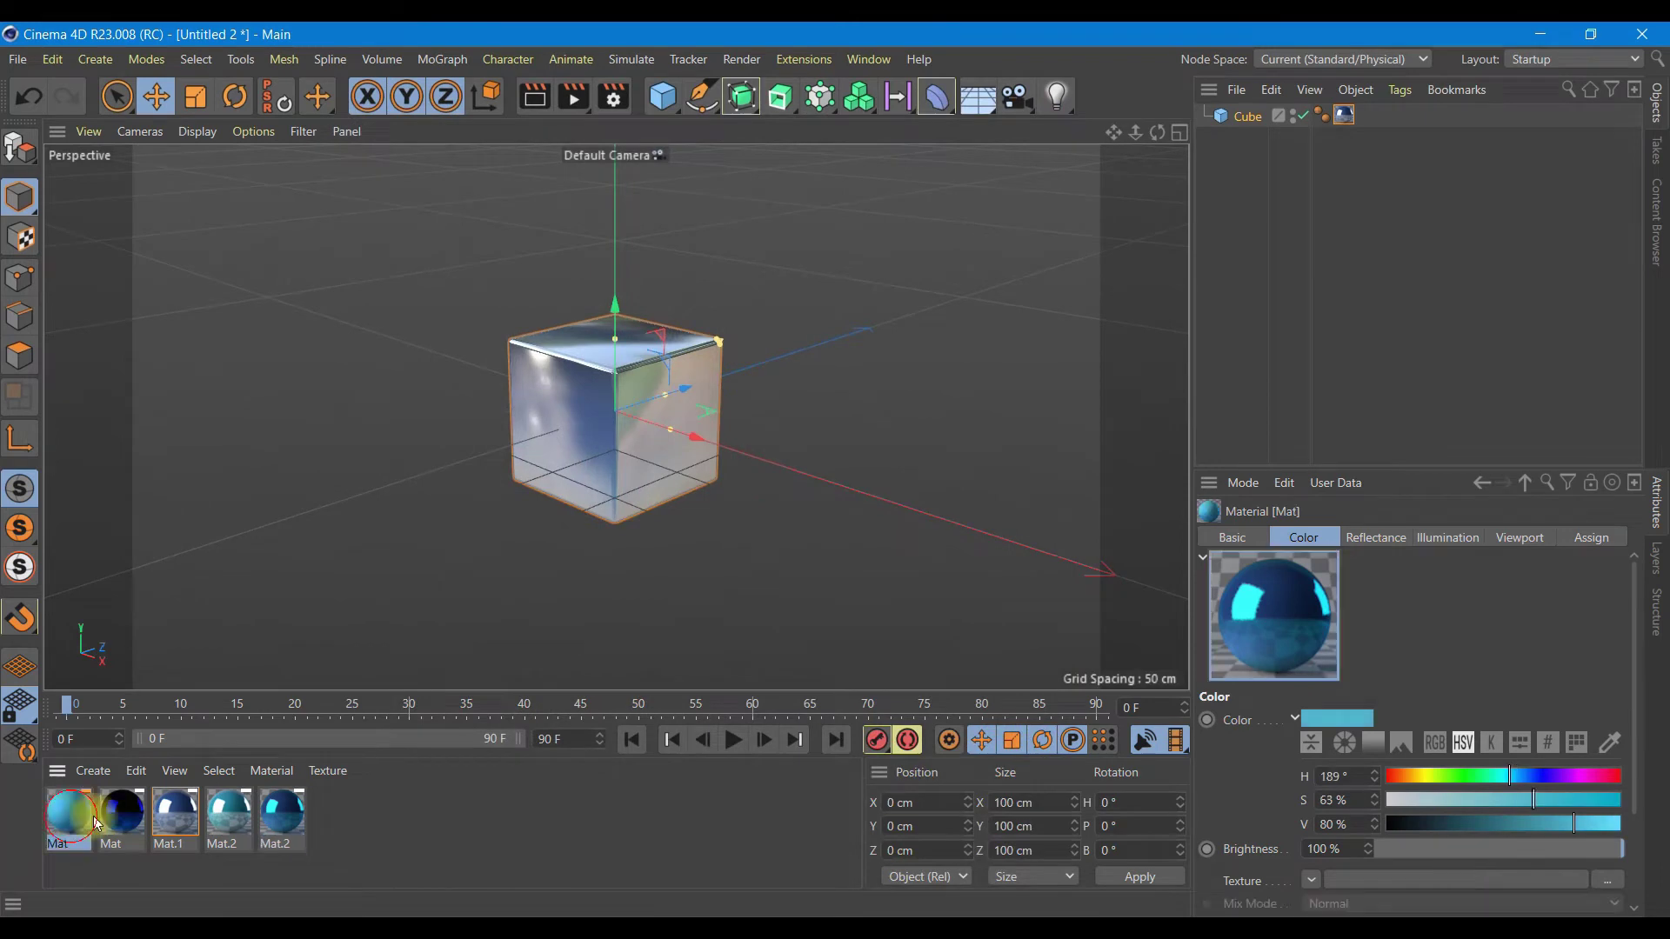
pyautogui.keyDown('shift'); pyautogui.click(131, 818); pyautogui.keyUp('shift')
pyautogui.press('Delete')
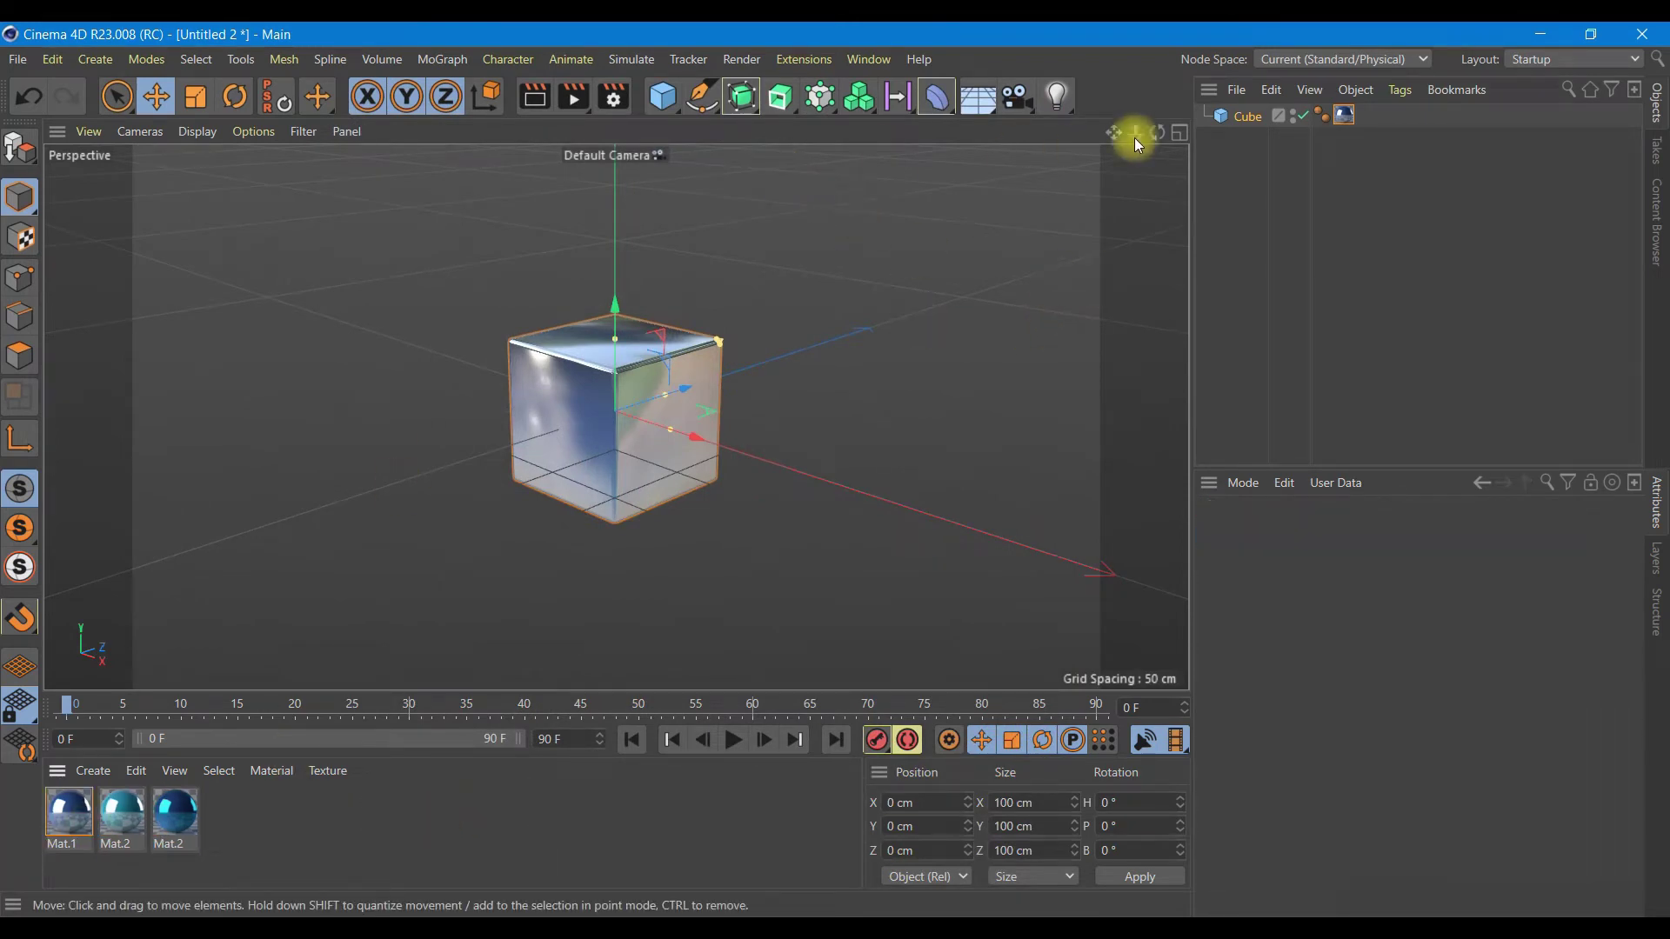
pyautogui.click(1299, 116)
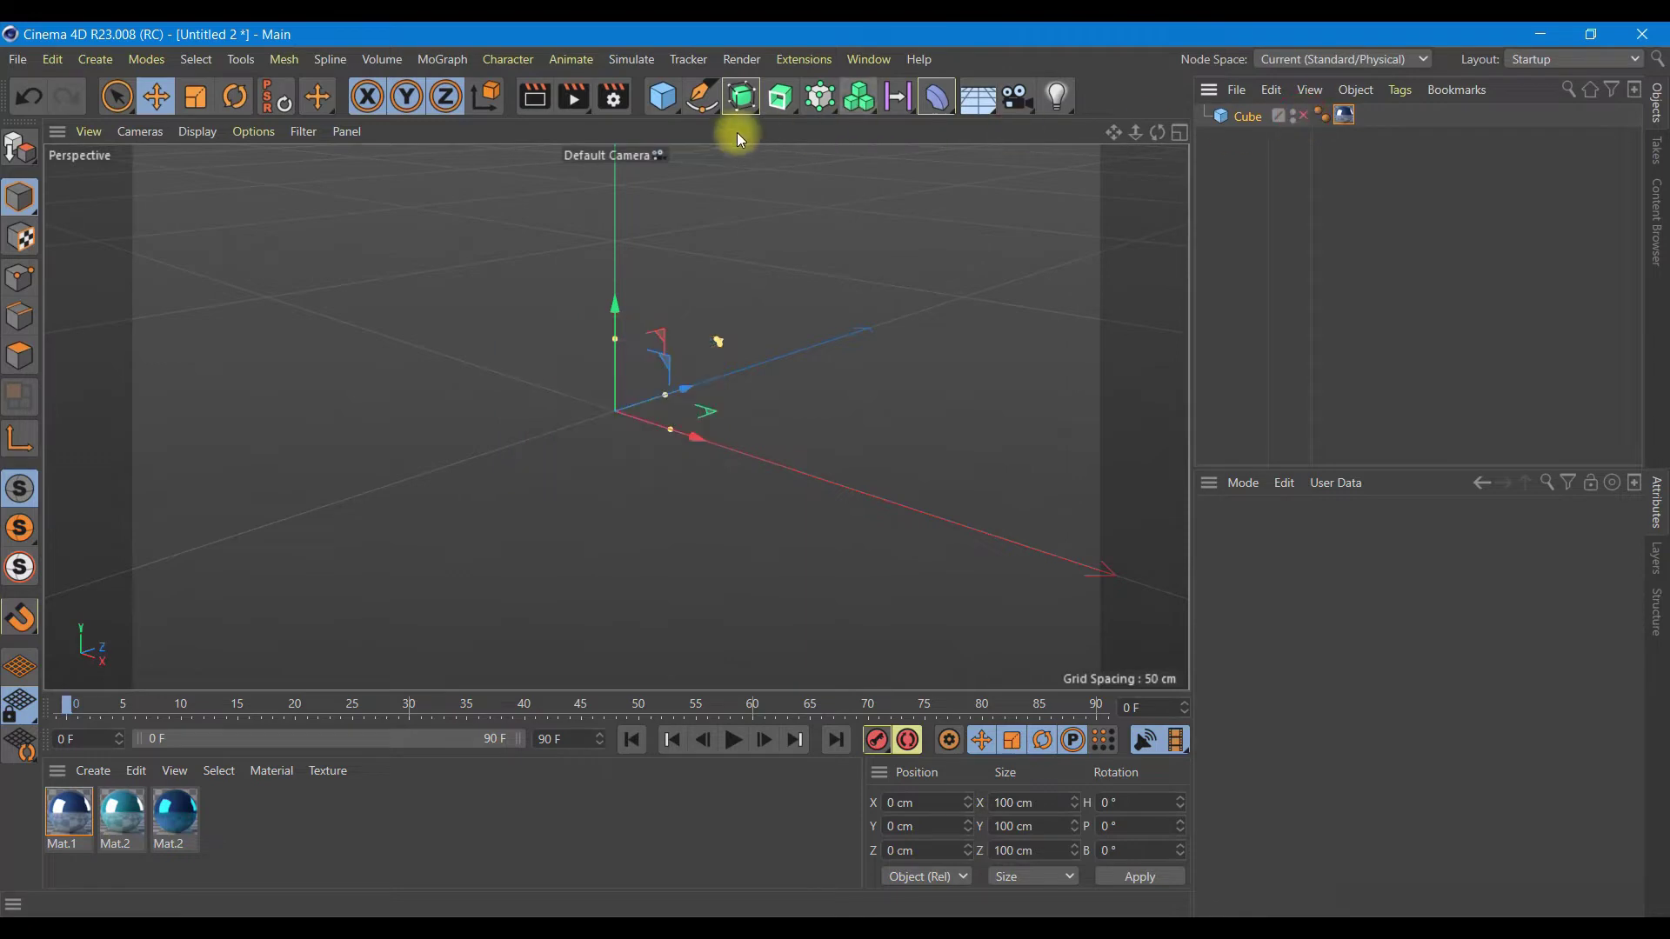
# Add a cylinder with 22 cm radius, 66 cm height, filleted caps and Mat.2 applied.
pyautogui.click(665, 97)
pyautogui.click(1082, 130)
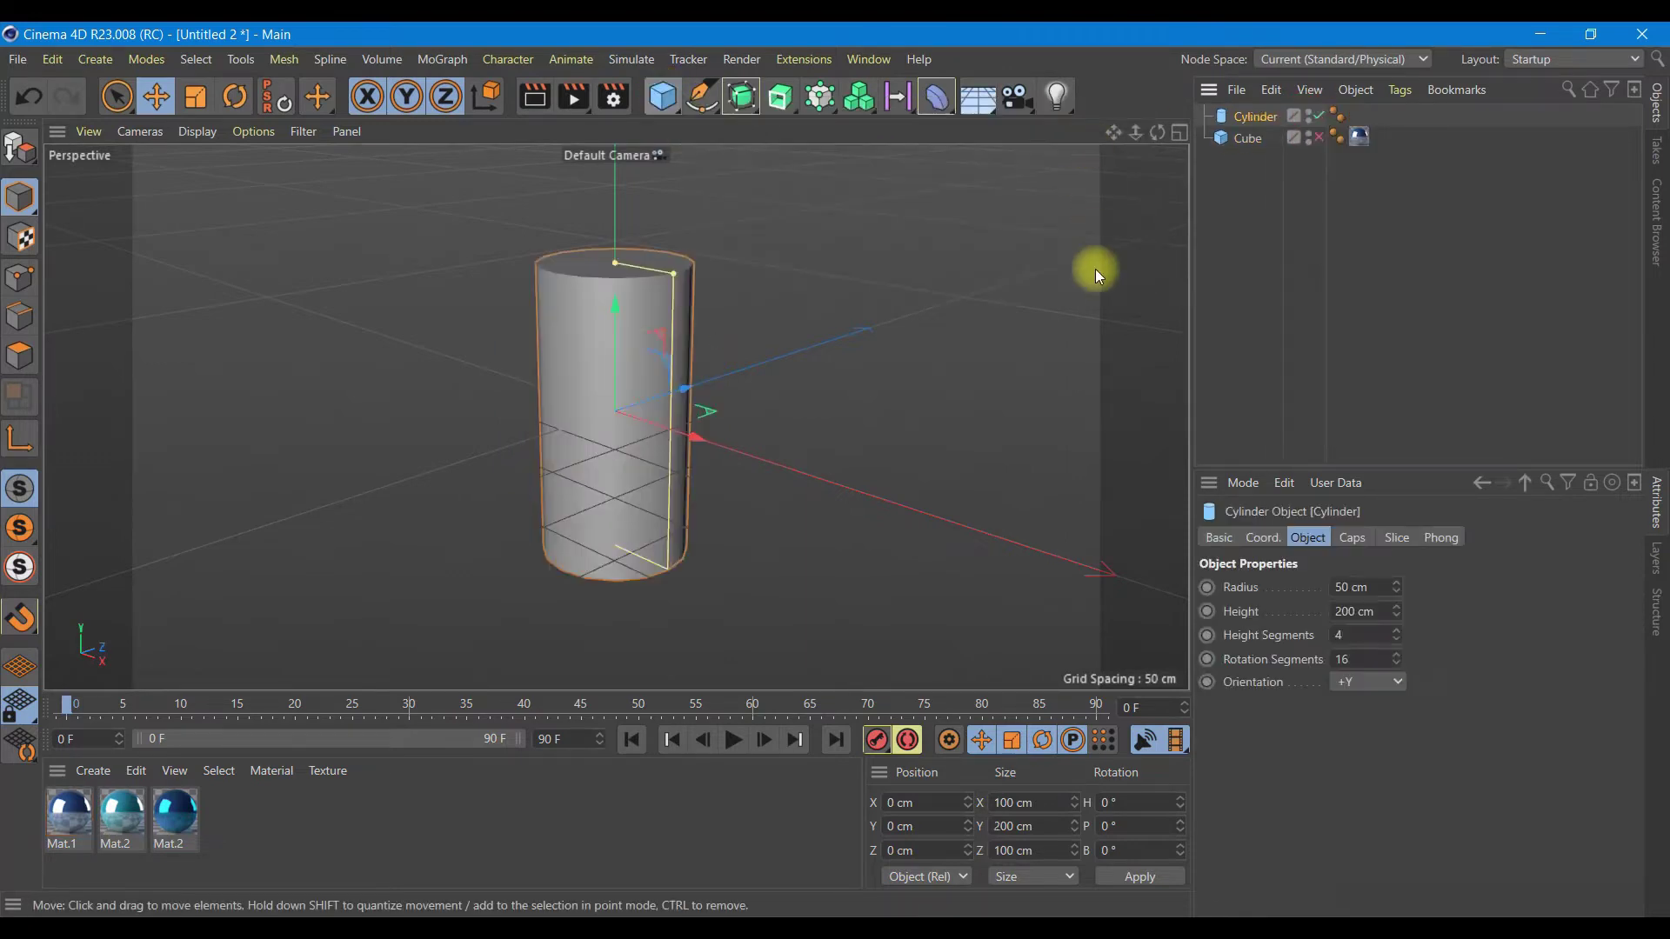
pyautogui.moveTo(1396, 593); pyautogui.dragTo(1397, 600)
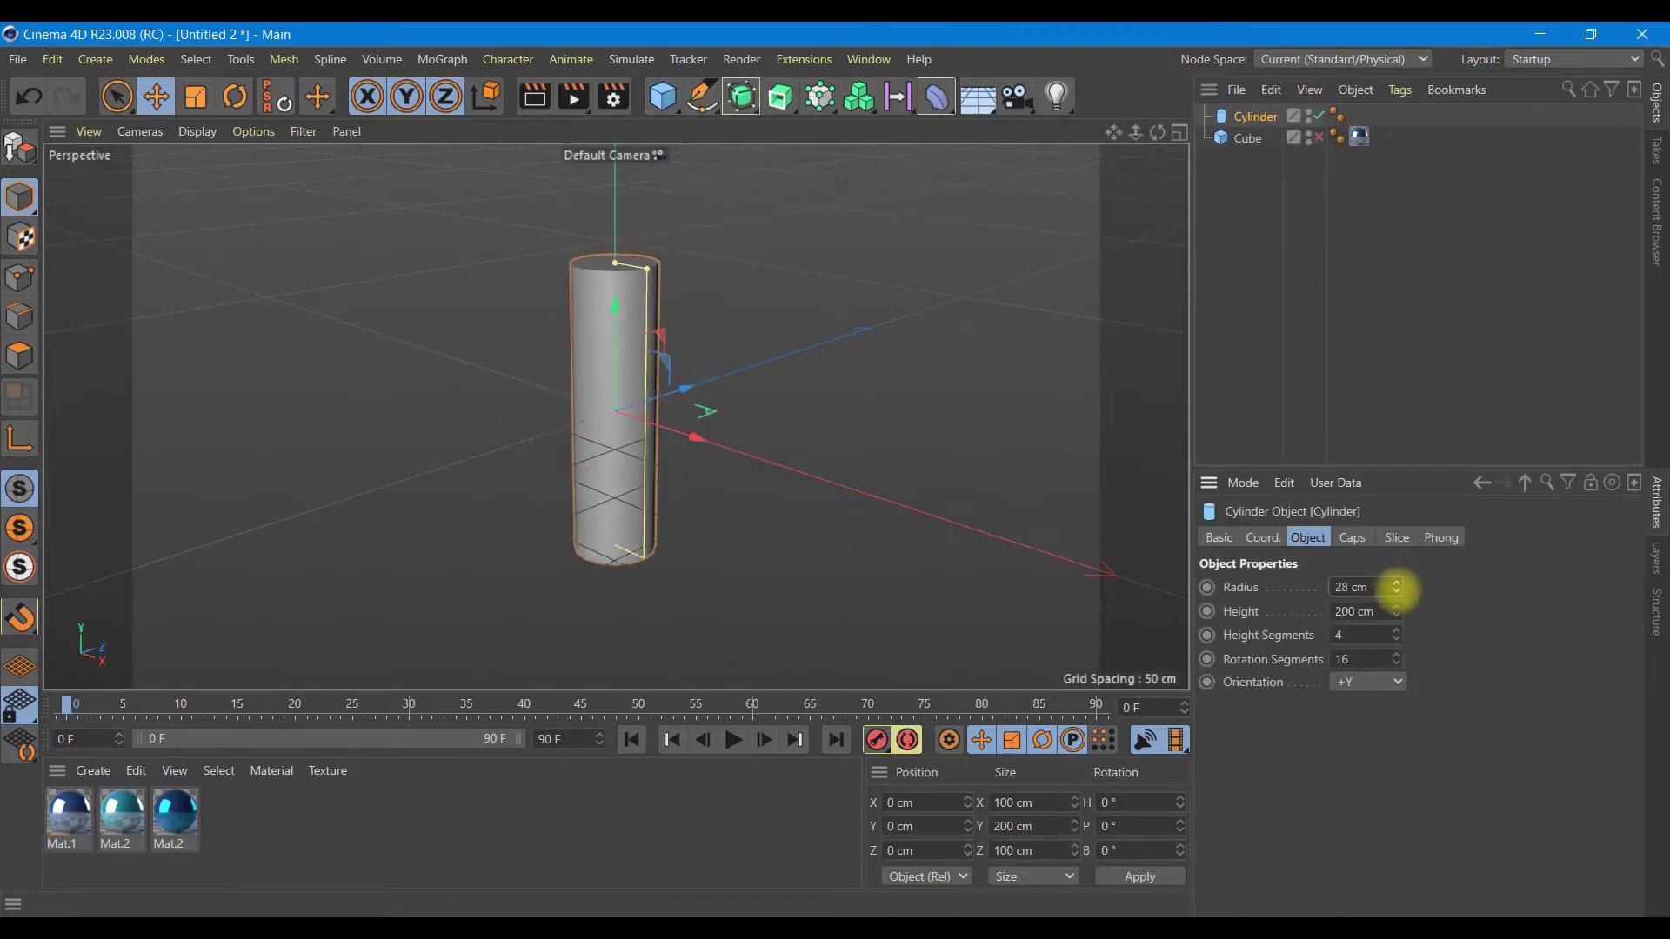
pyautogui.click(1374, 611)
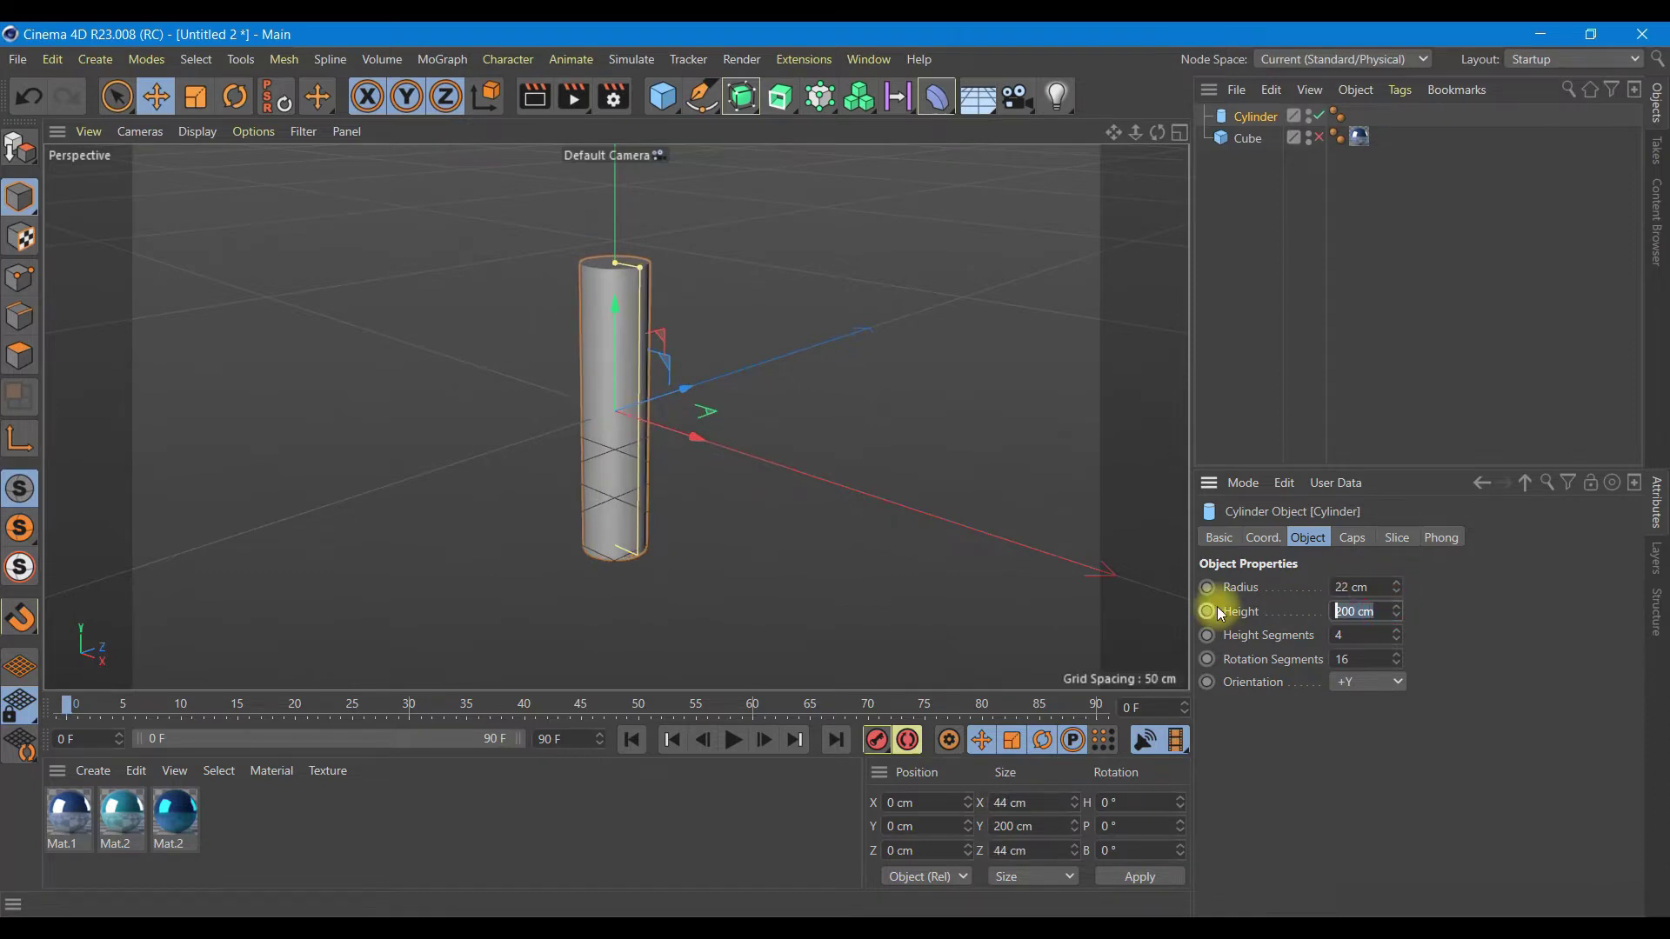
pyautogui.write('100')
pyautogui.click(1233, 796)
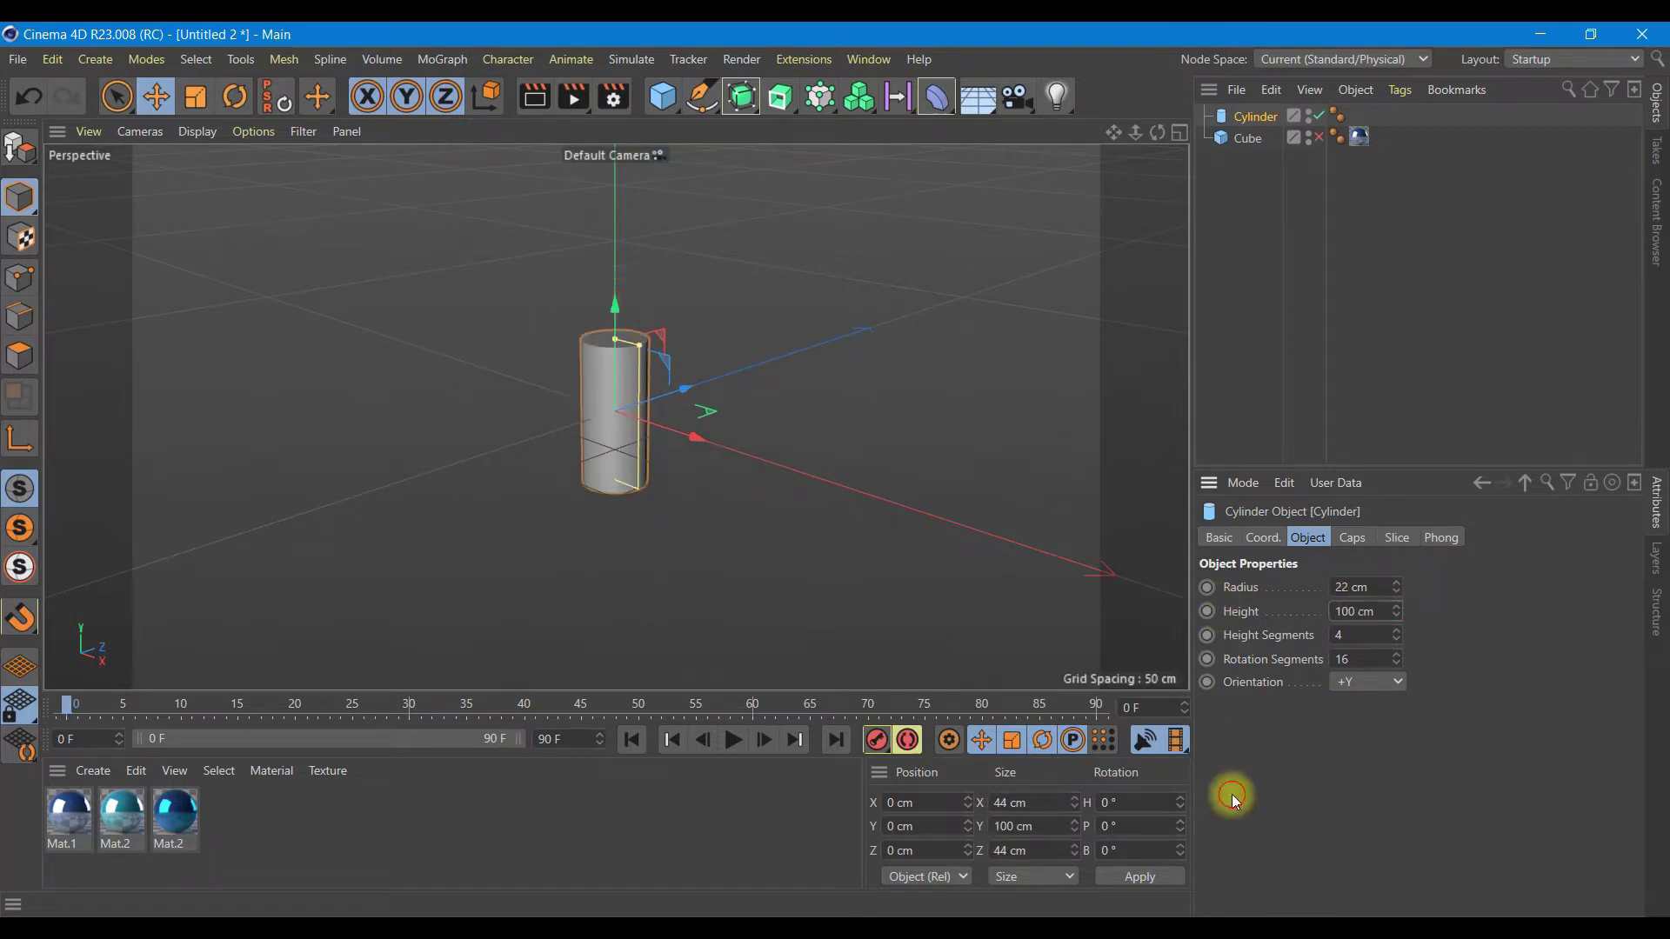
pyautogui.moveTo(1395, 614); pyautogui.dragTo(1392, 616)
pyautogui.click(1352, 538)
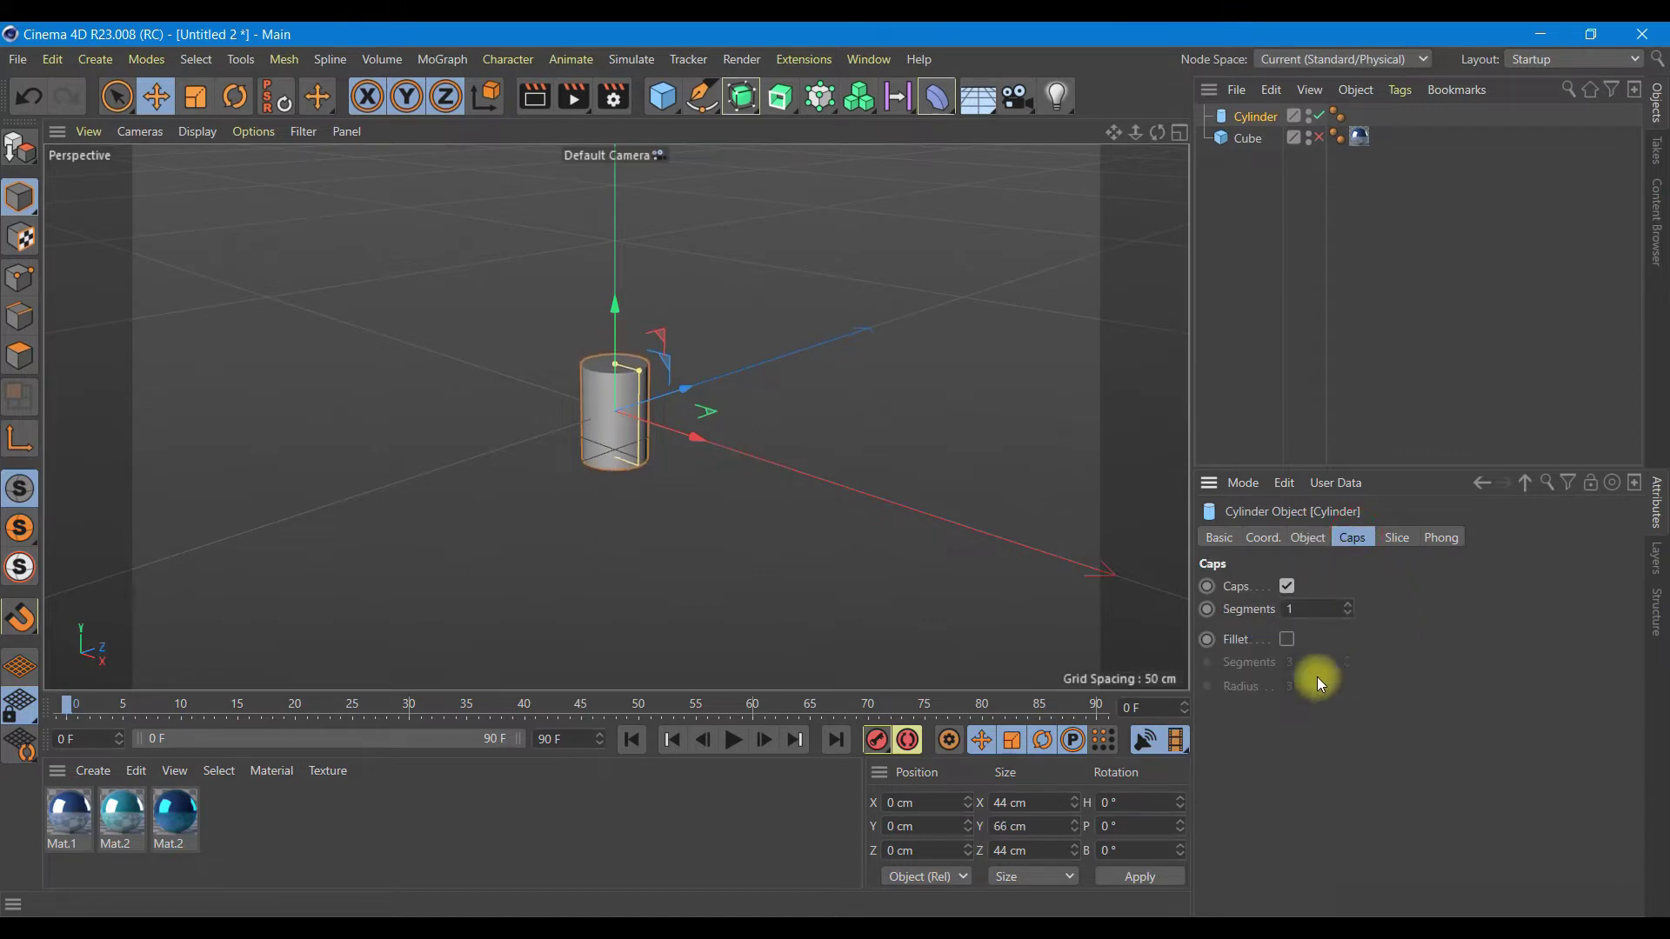
pyautogui.click(1288, 638)
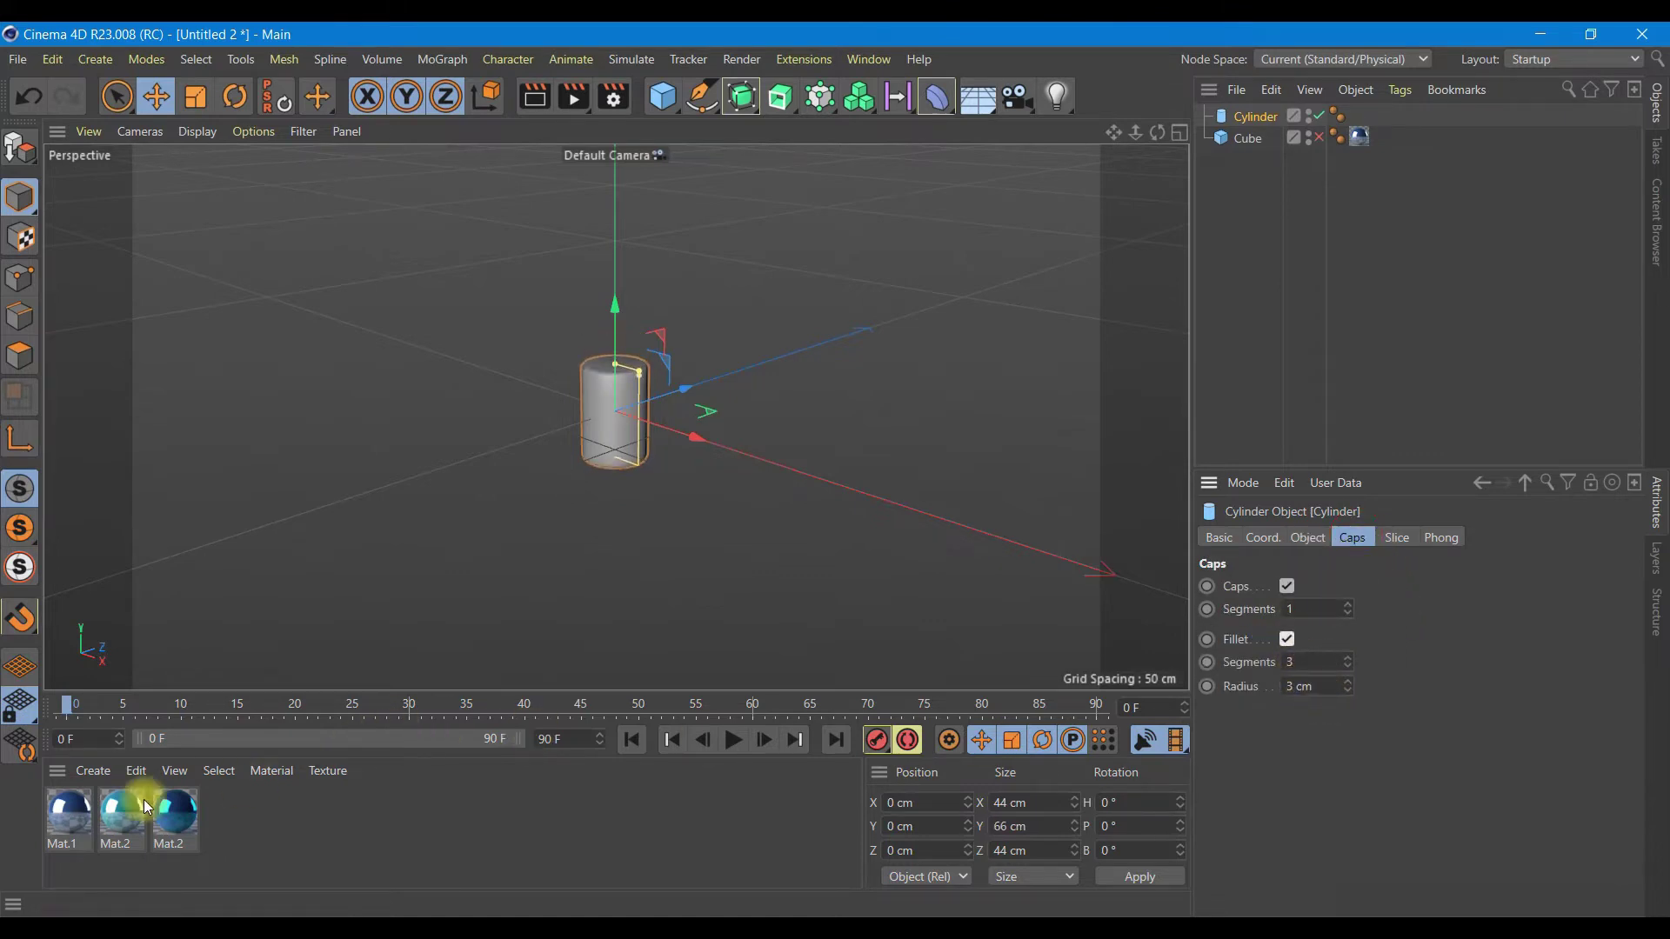
pyautogui.moveTo(110, 823); pyautogui.dragTo(1263, 125)
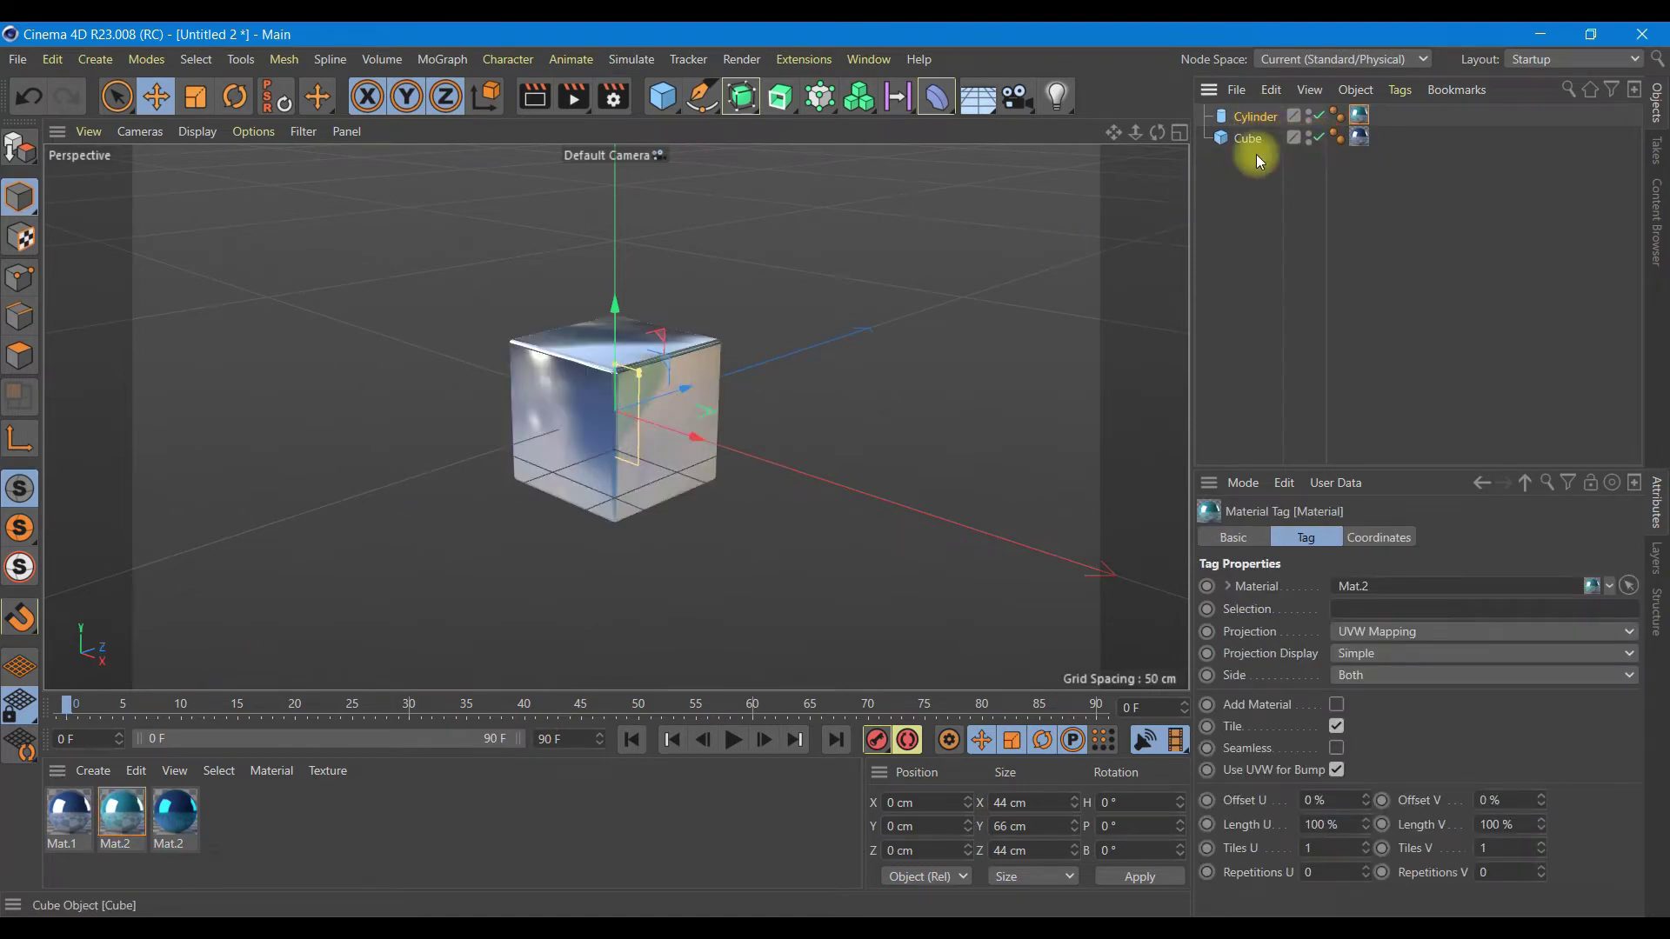
# Add a torus with 37 cm ring radius and 9 cm pipe radius, hiding the Cube.
pyautogui.click(663, 107)
pyautogui.click(844, 215)
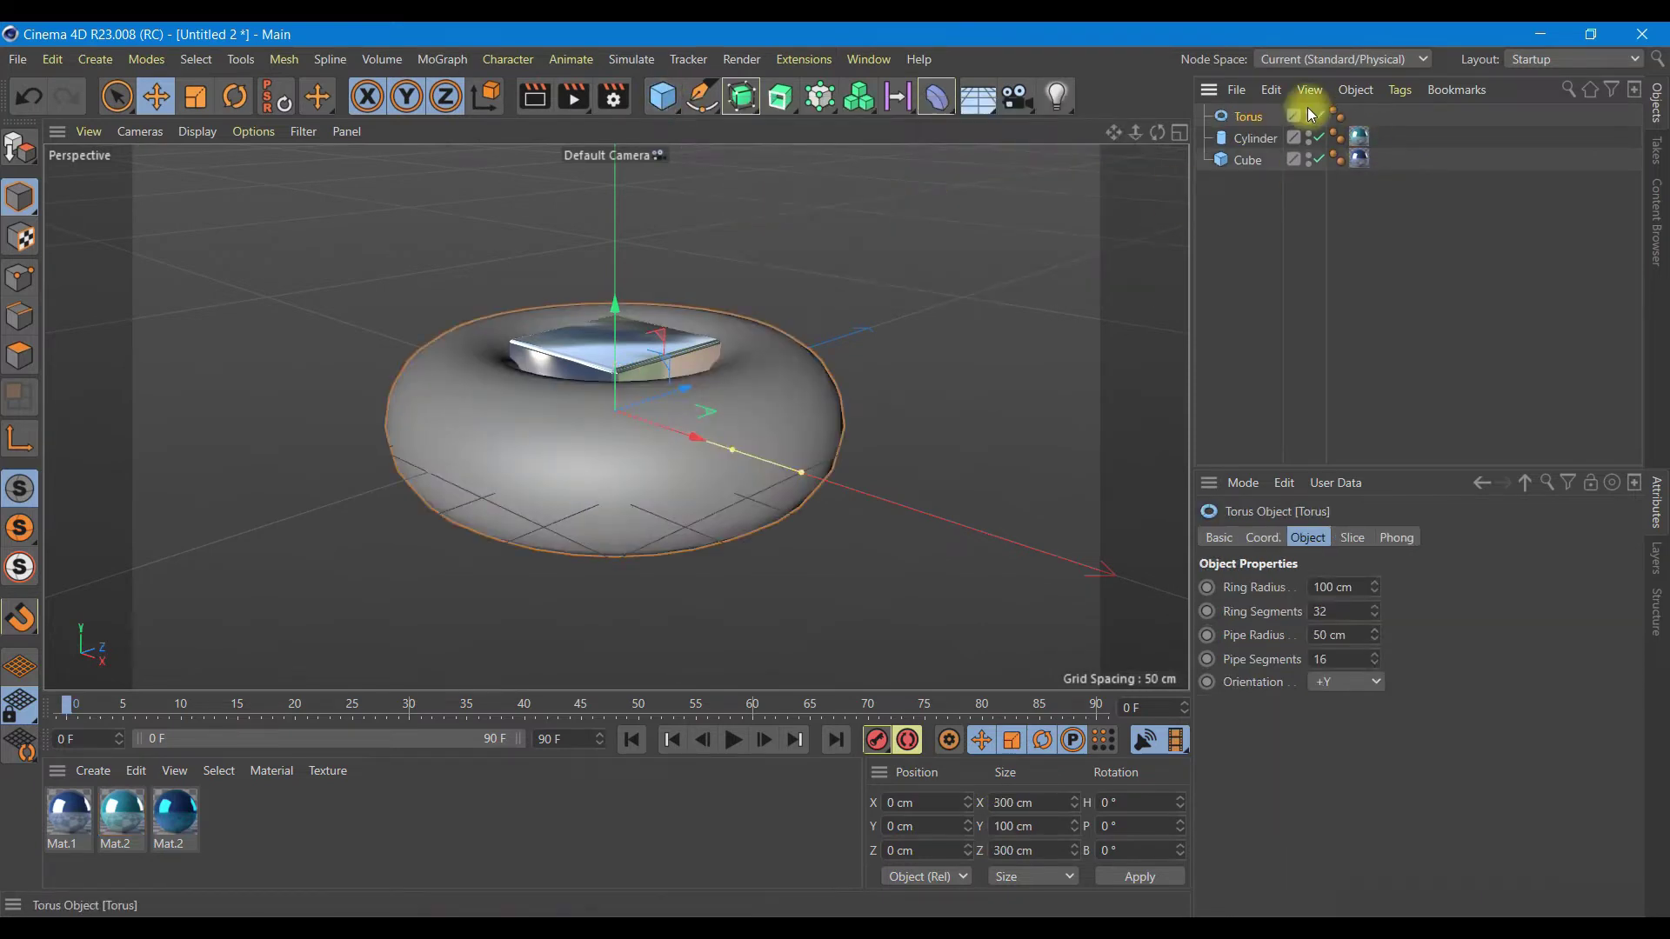
pyautogui.click(1314, 160)
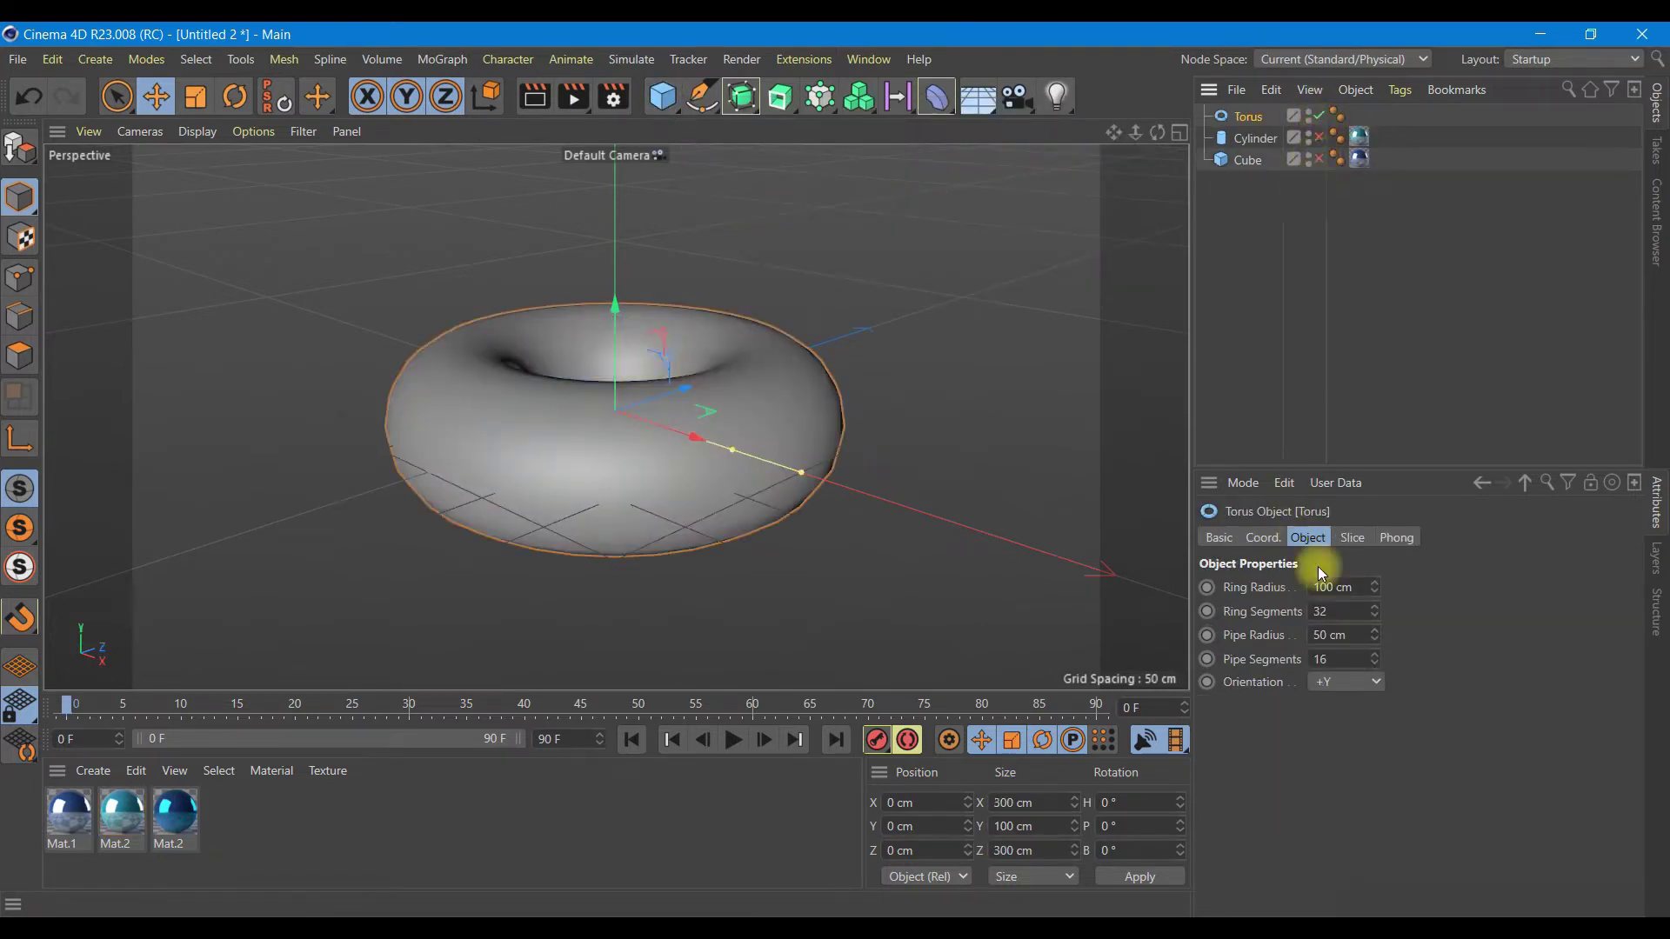
pyautogui.click(1339, 587)
pyautogui.write('50')
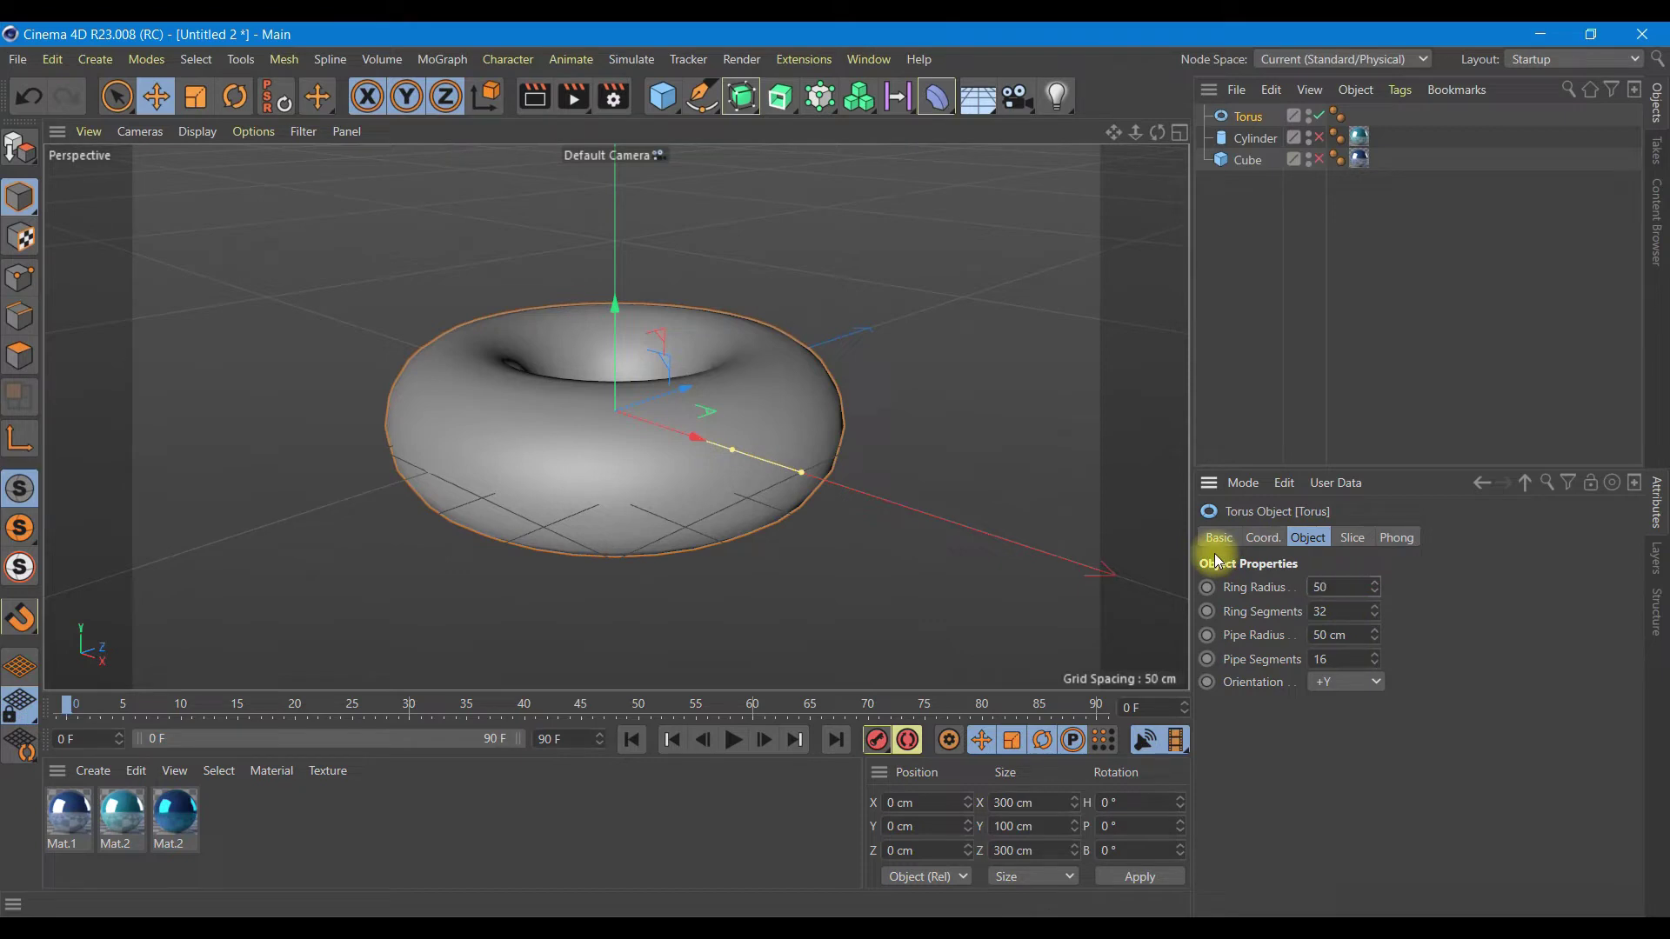
pyautogui.click(1330, 635)
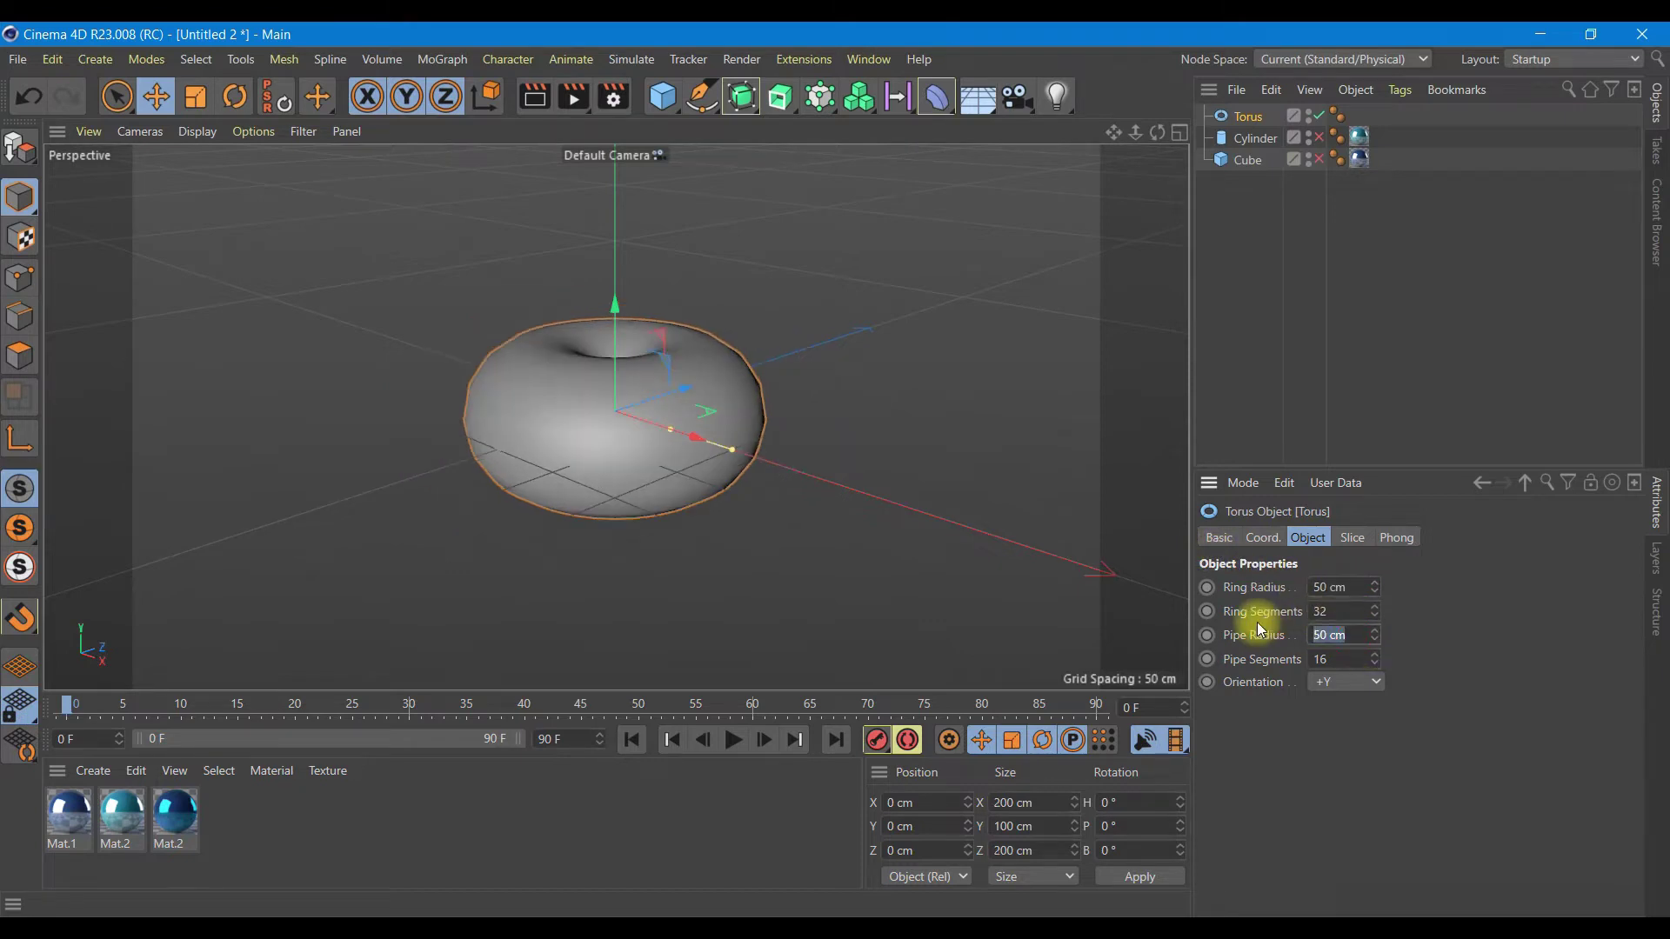
pyautogui.write('30')
pyautogui.click(1474, 686)
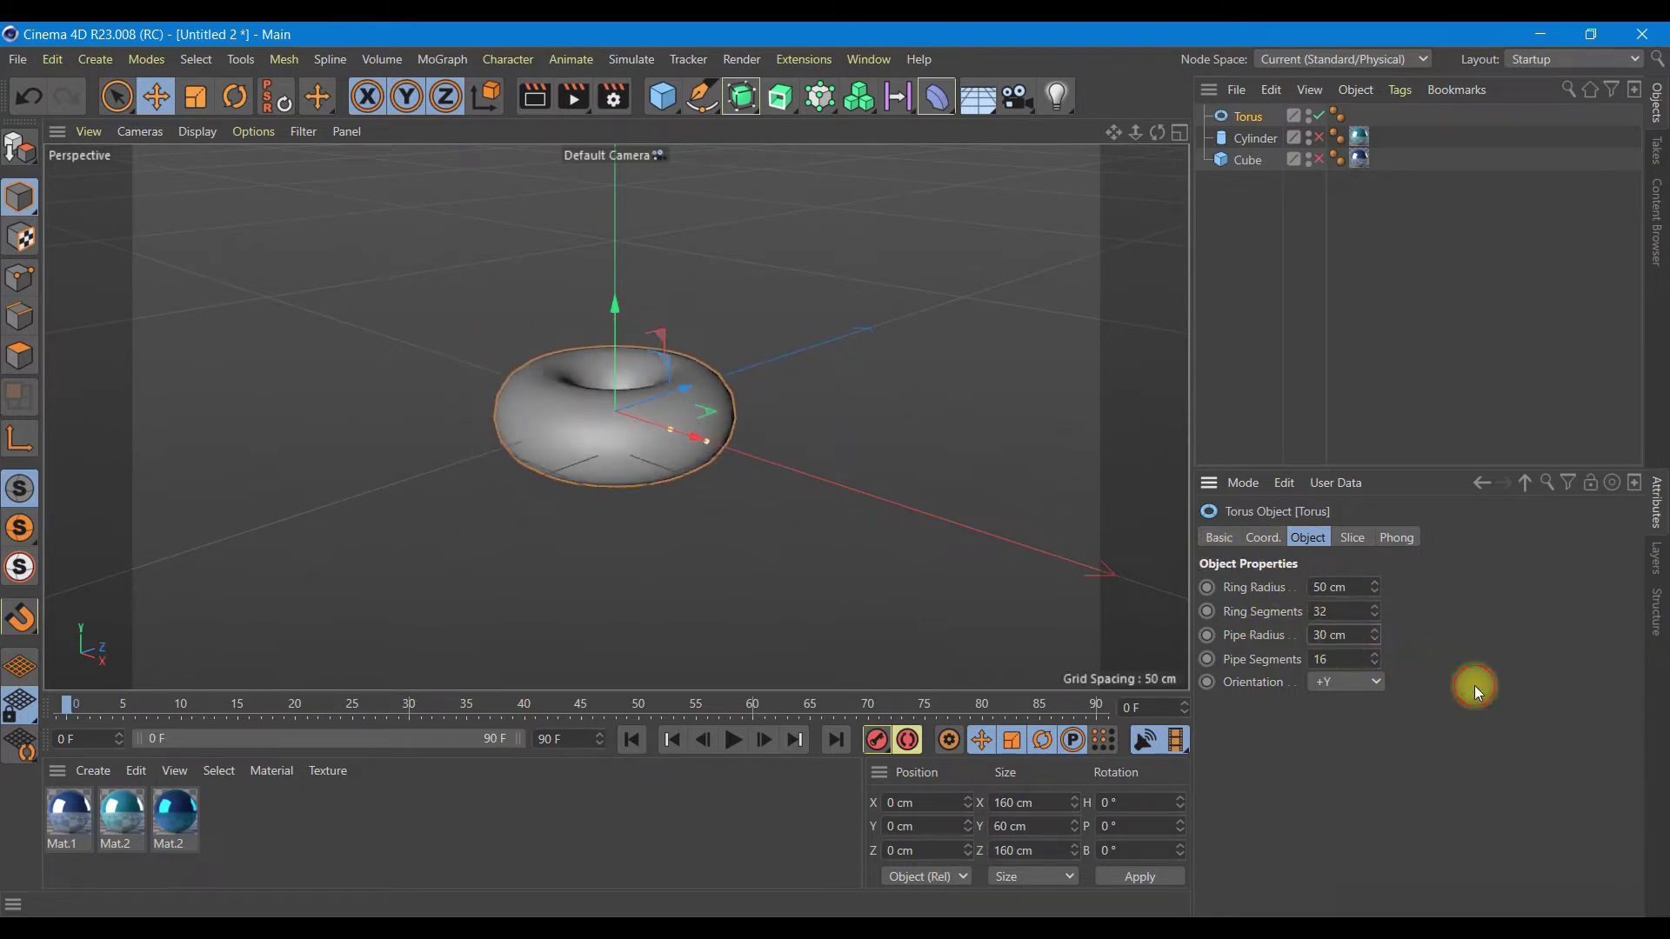
pyautogui.moveTo(1378, 600)
pyautogui.mouseDown()
pyautogui.moveTo(1375, 577)
pyautogui.moveTo(1374, 634)
pyautogui.mouseUp()
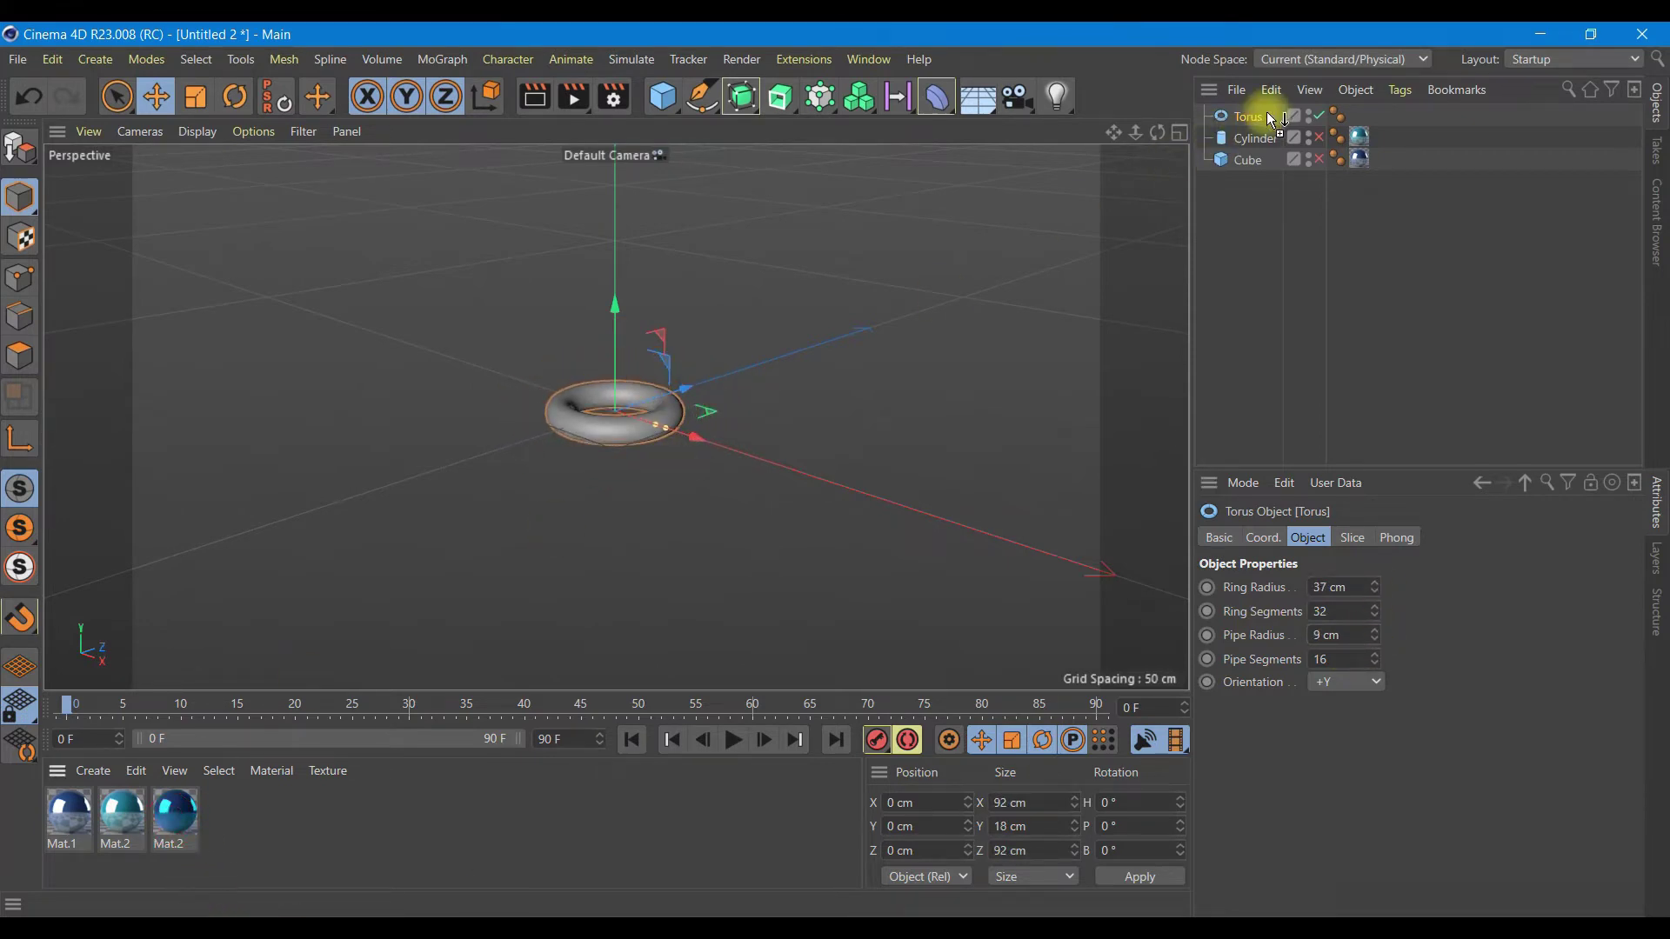
# Apply Mat.2 to the torus and render a quick preview.
pyautogui.moveTo(203, 847); pyautogui.dragTo(1260, 116)
pyautogui.scroll(3, 612, 364)
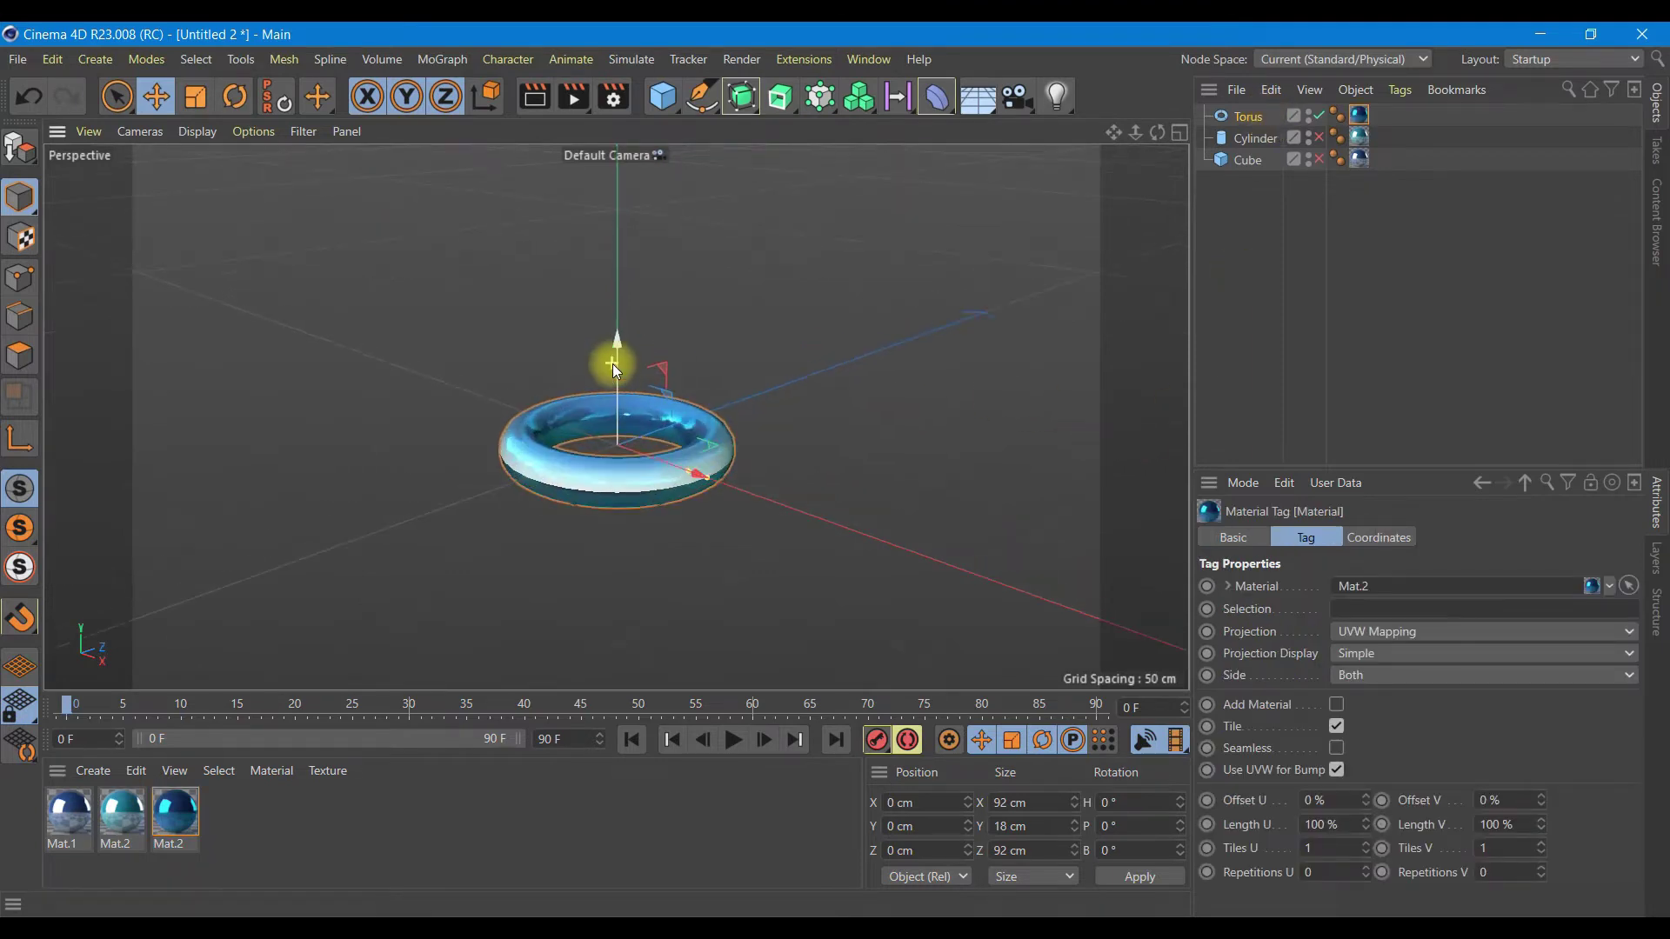
pyautogui.scroll(3, 612, 363)
pyautogui.click(535, 111)
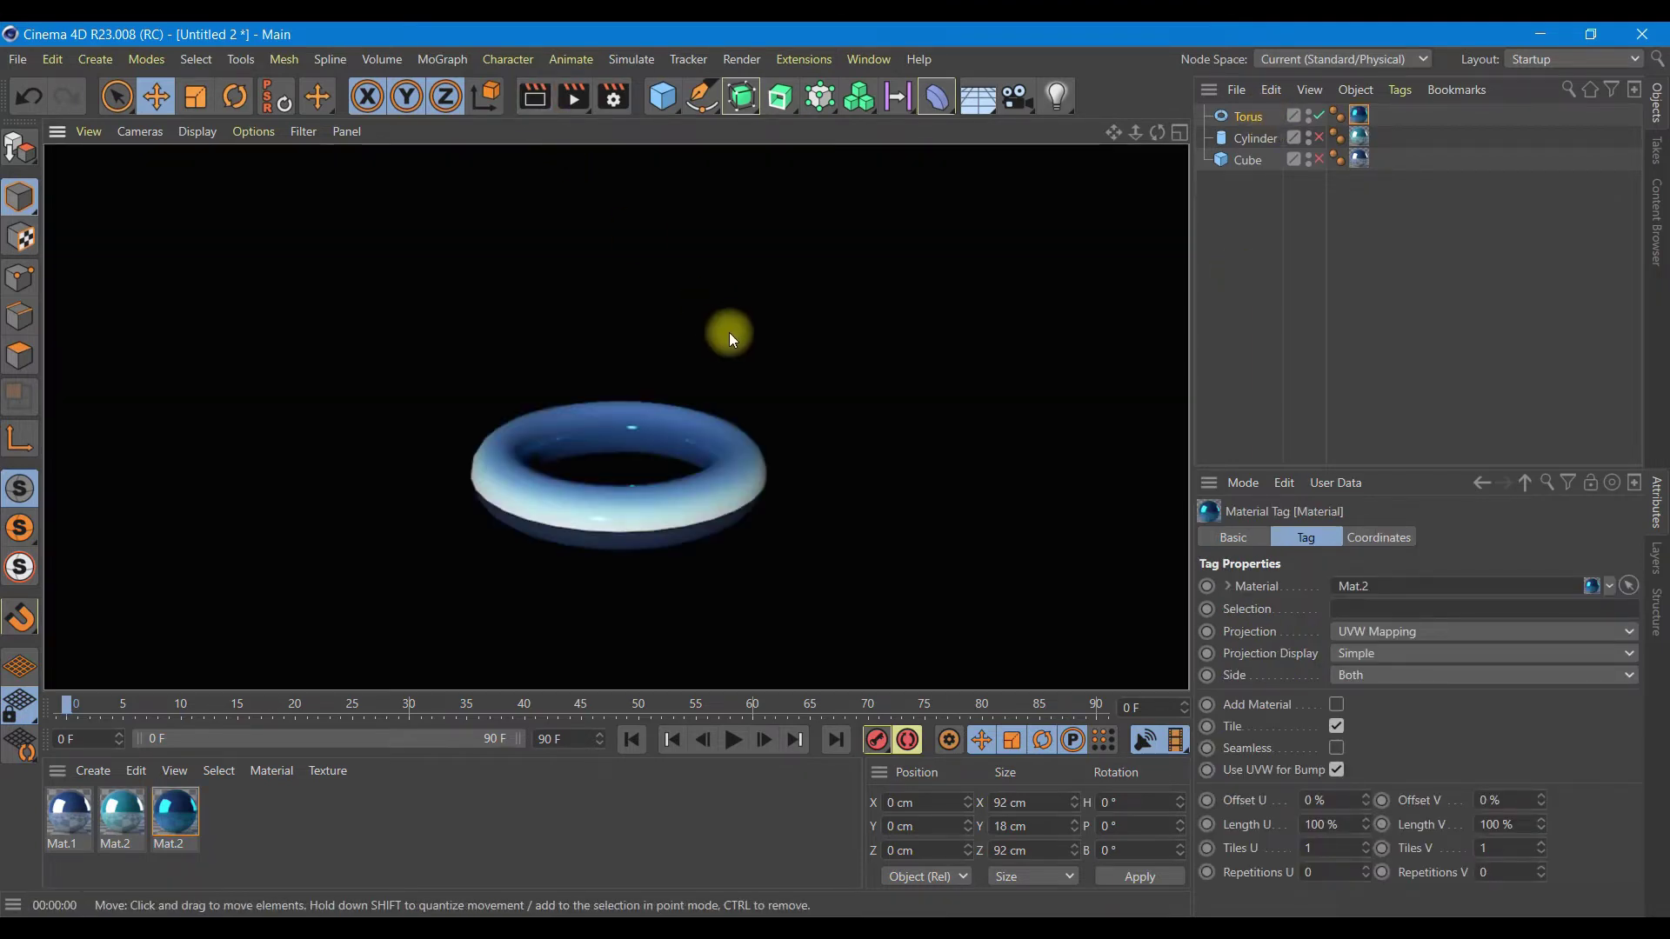
pyautogui.click(1247, 115)
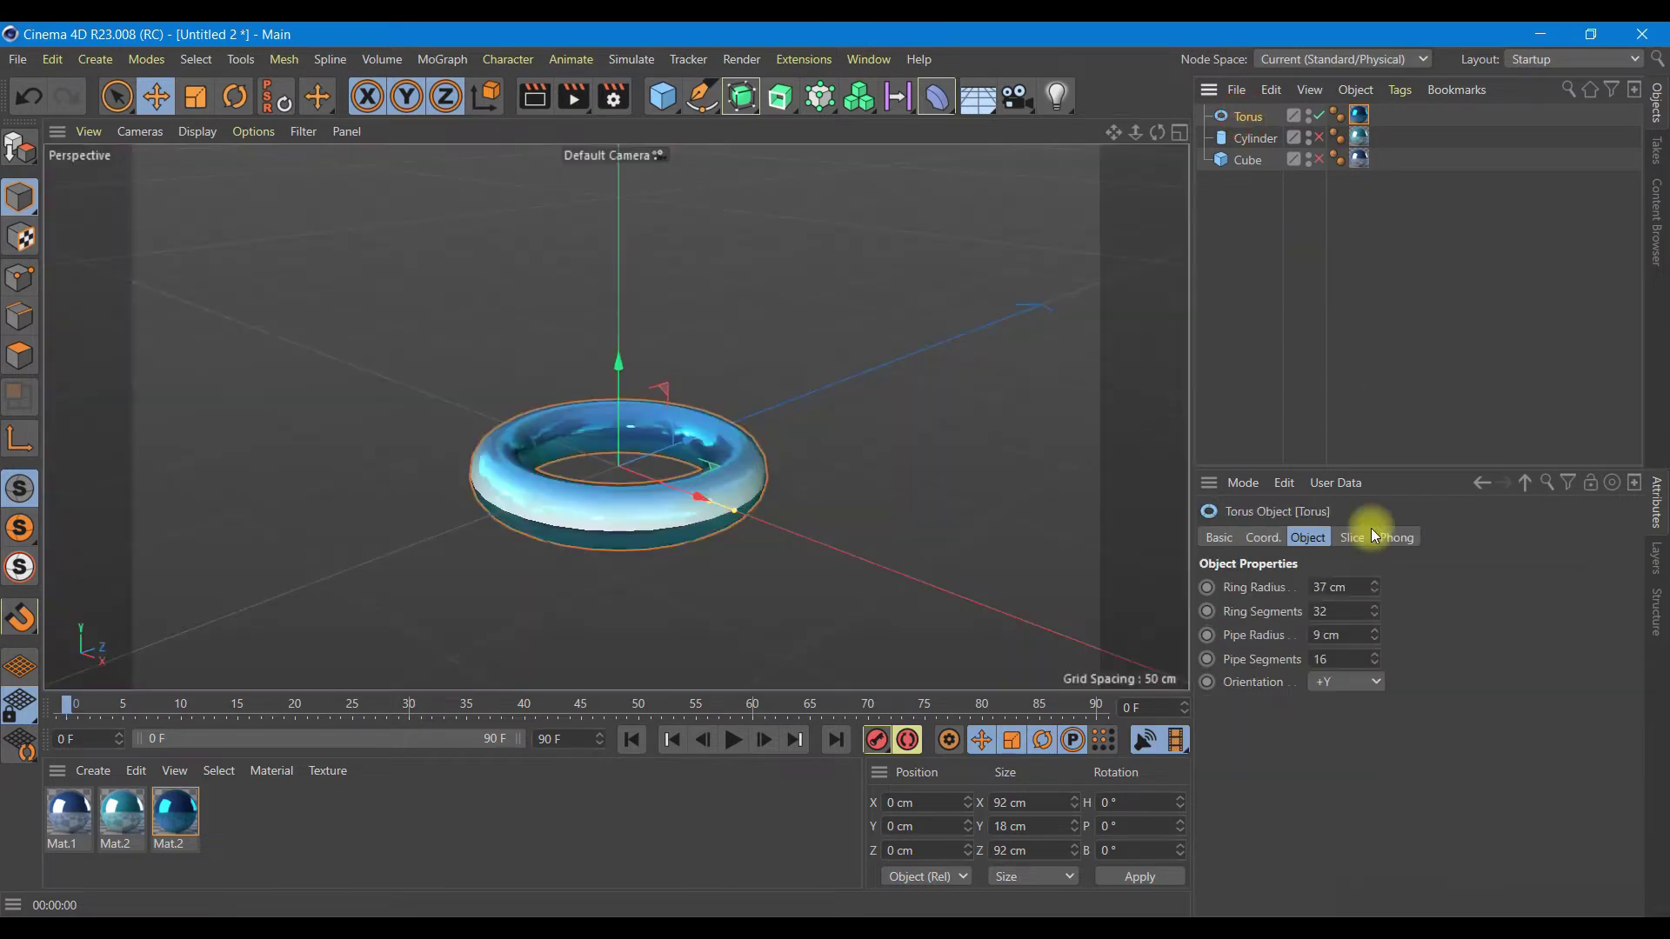
# Raise the torus pipe segments to 27 so the ring looks smoother.
pyautogui.moveTo(1371, 658)
pyautogui.mouseDown()
pyautogui.moveTo(1374, 607)
pyautogui.moveTo(1350, 577)
pyautogui.mouseUp()
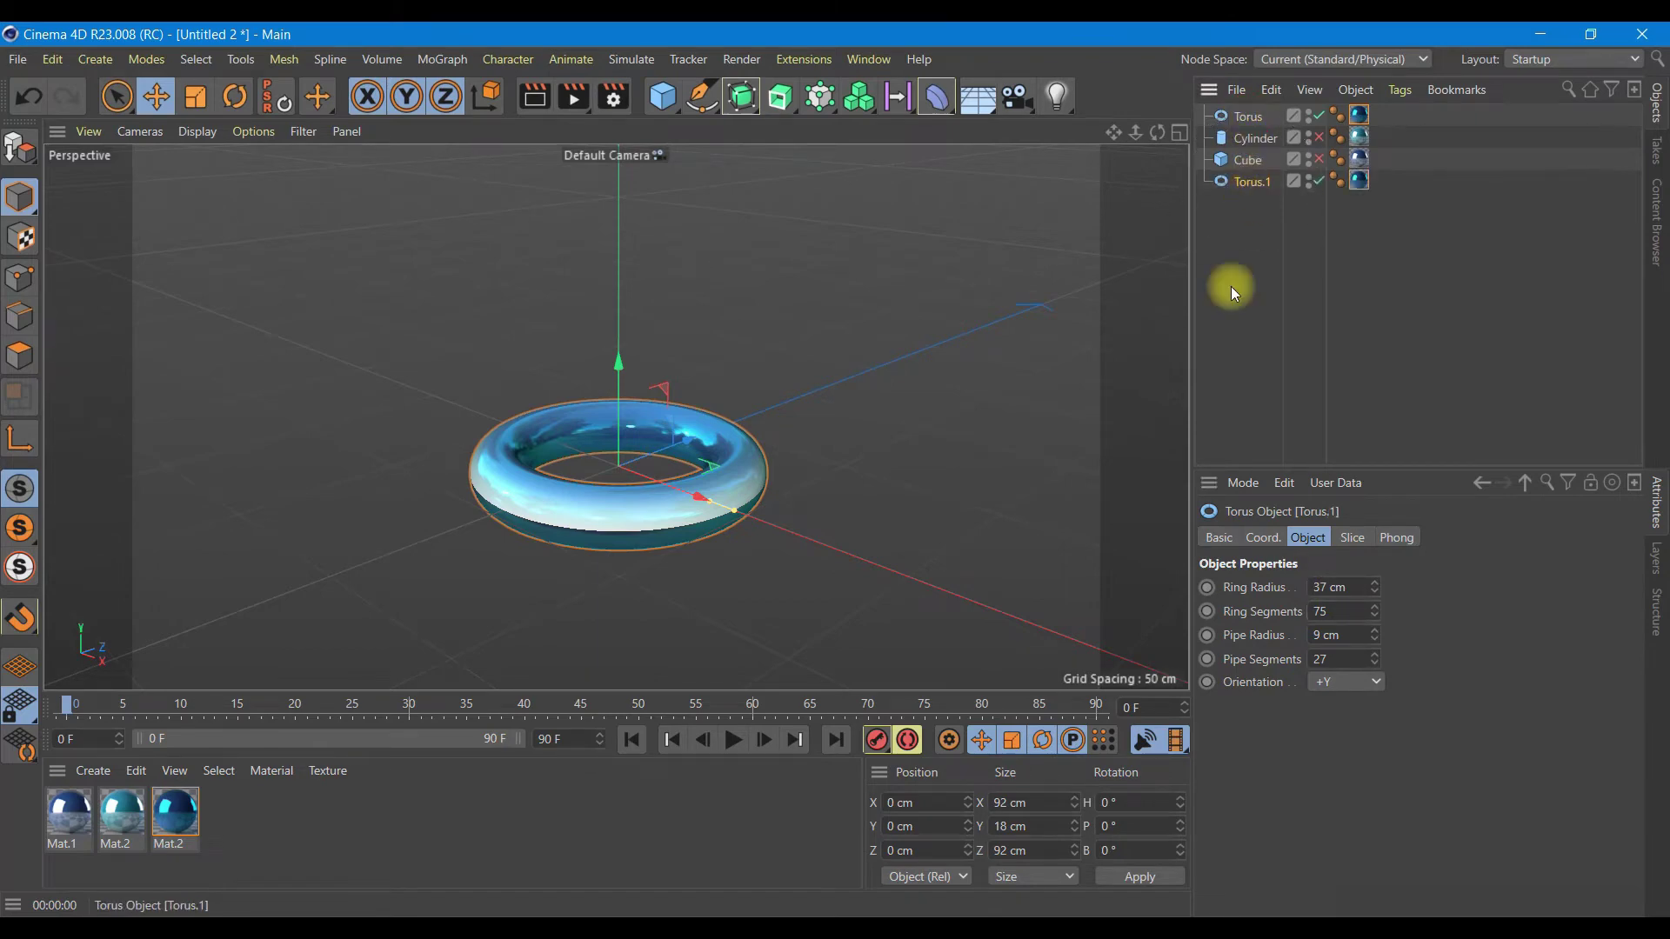
# Copy Mat.2 into a new material Mat and give its reflectance layer a light blue colour at 90% brightness.
pyautogui.click(181, 822)
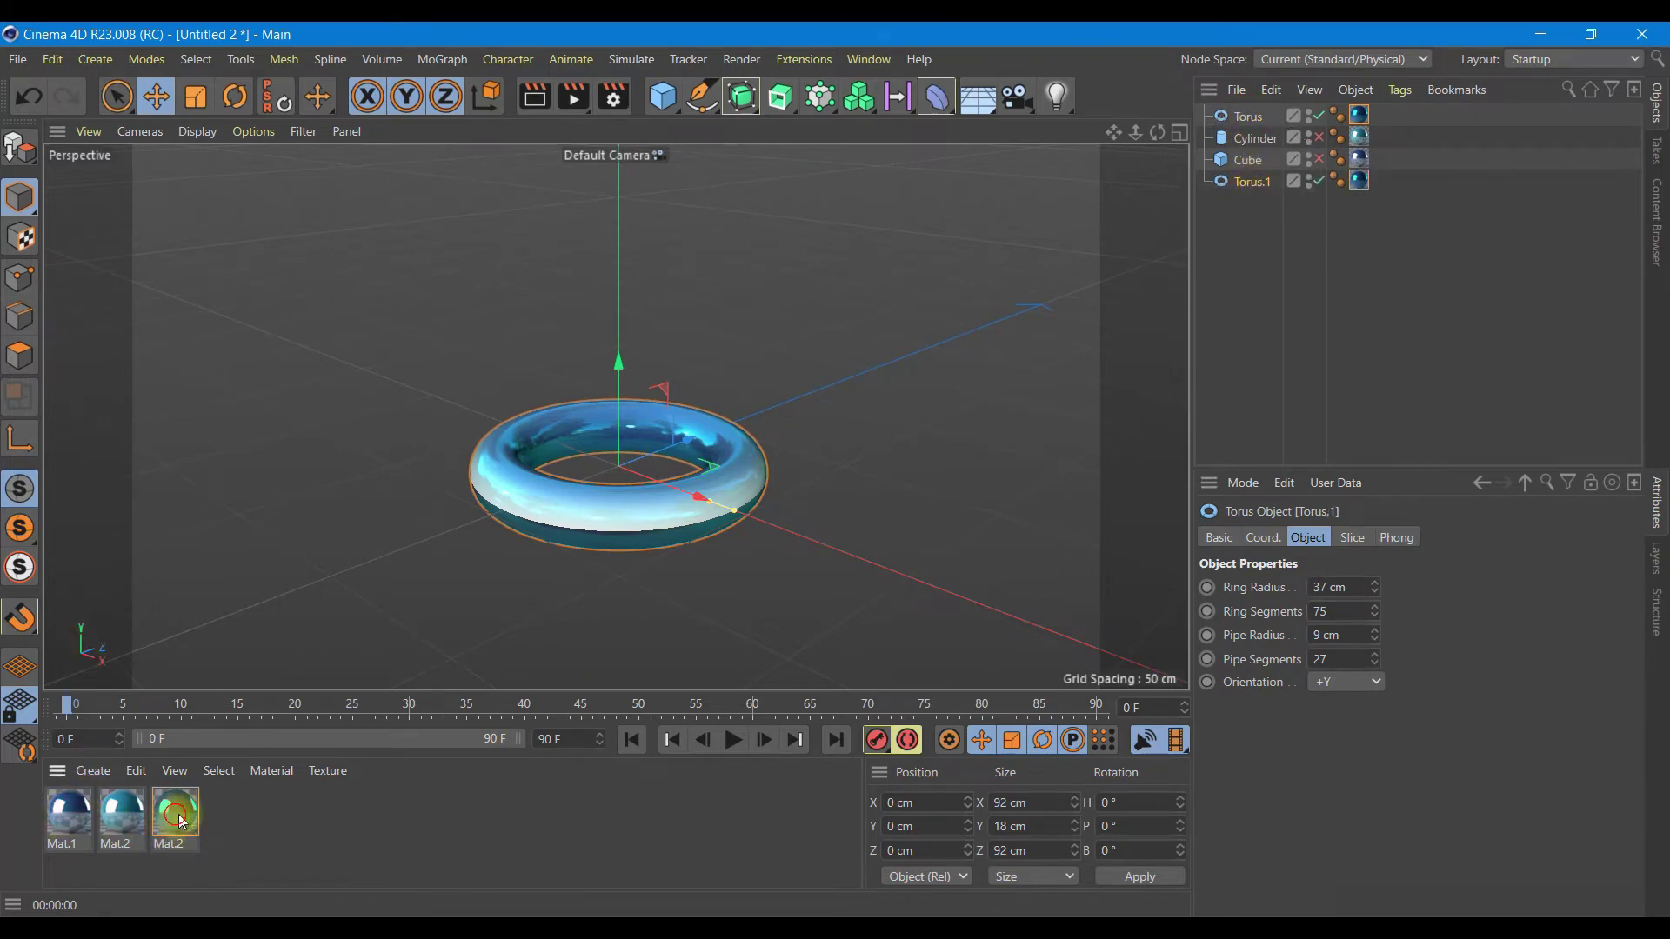
pyautogui.keyDown('ctrl'); pyautogui.moveTo(181, 823); pyautogui.dragTo(248, 815); pyautogui.keyUp('ctrl')
pyautogui.doubleClick(249, 816)
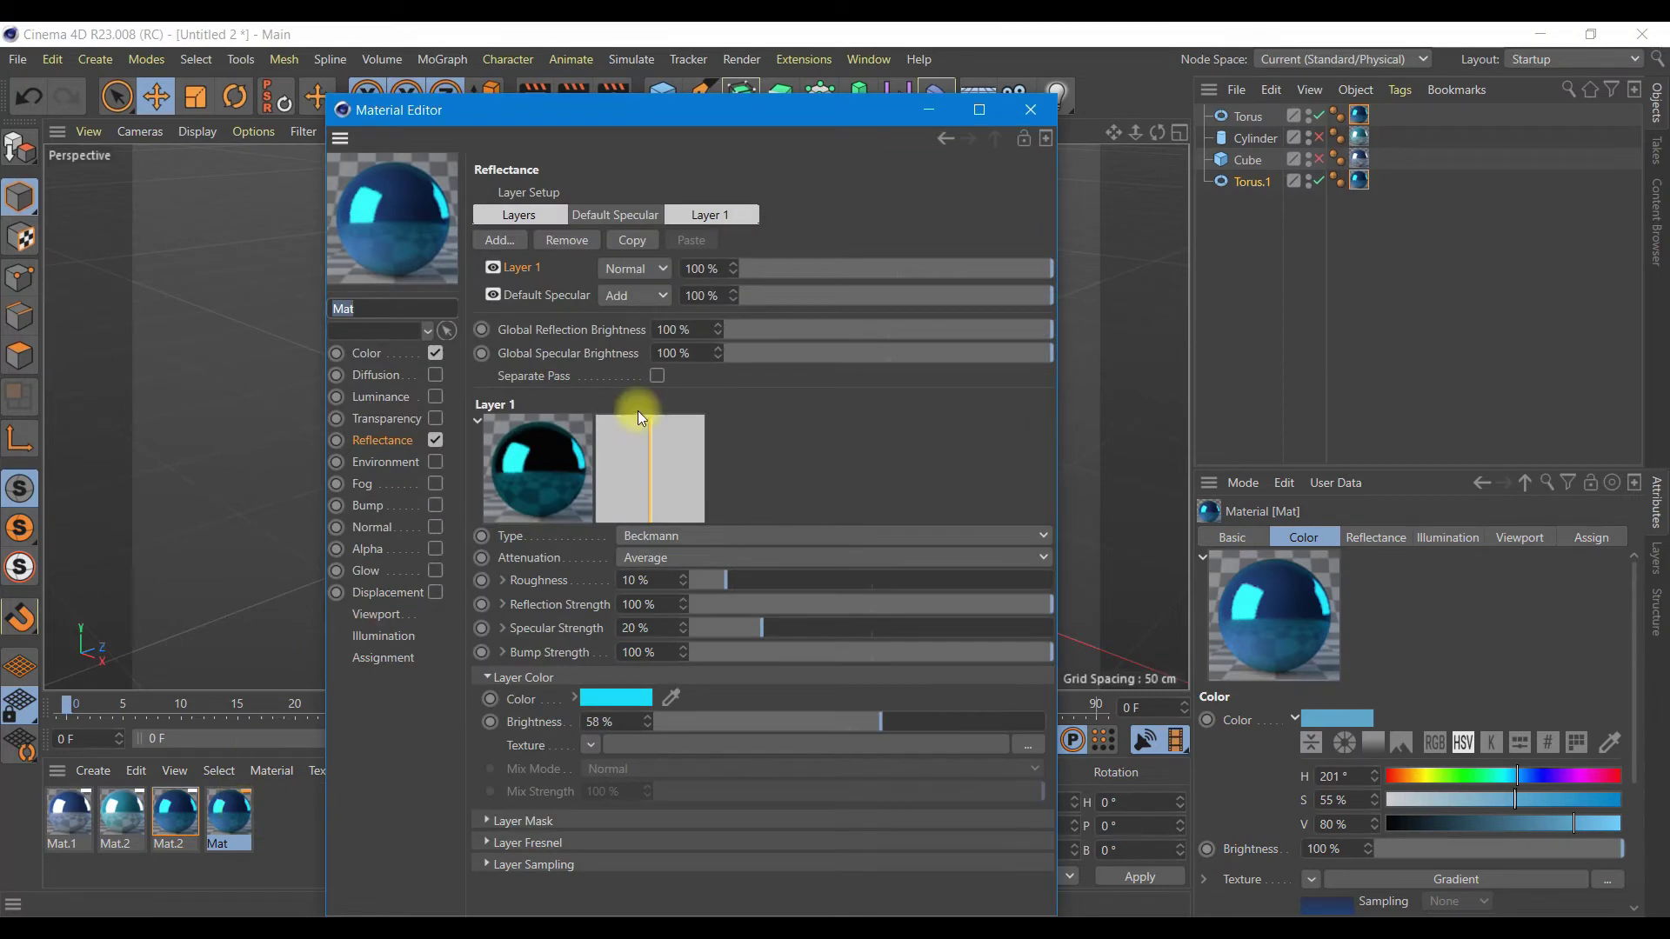
pyautogui.click(609, 697)
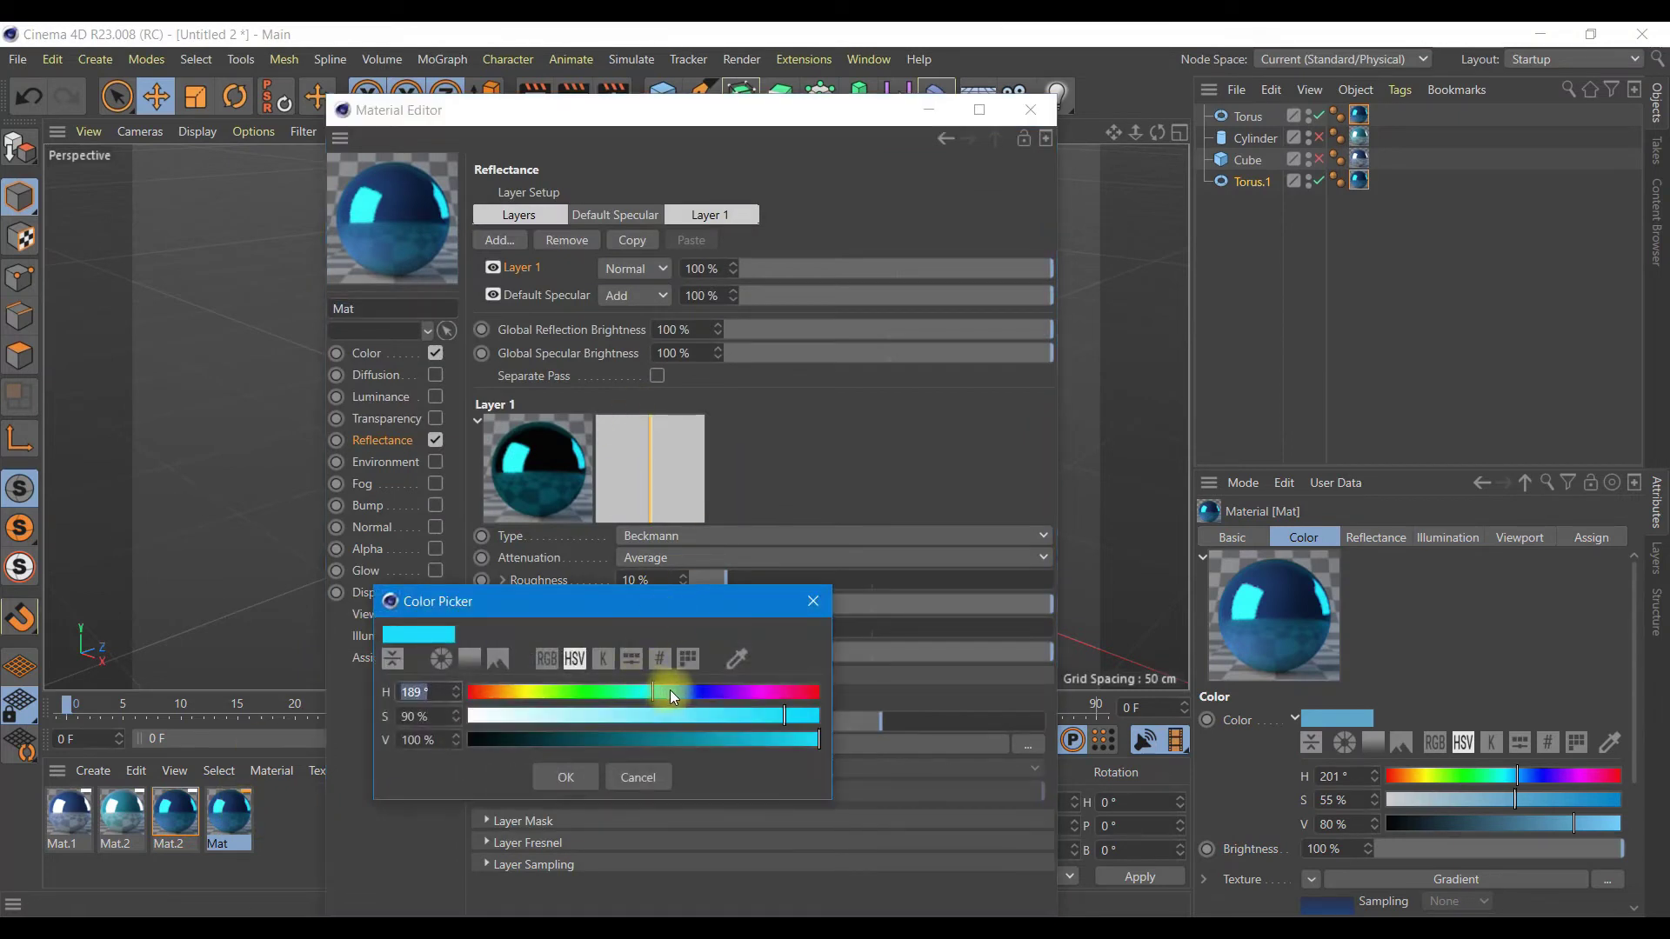
pyautogui.click(669, 692)
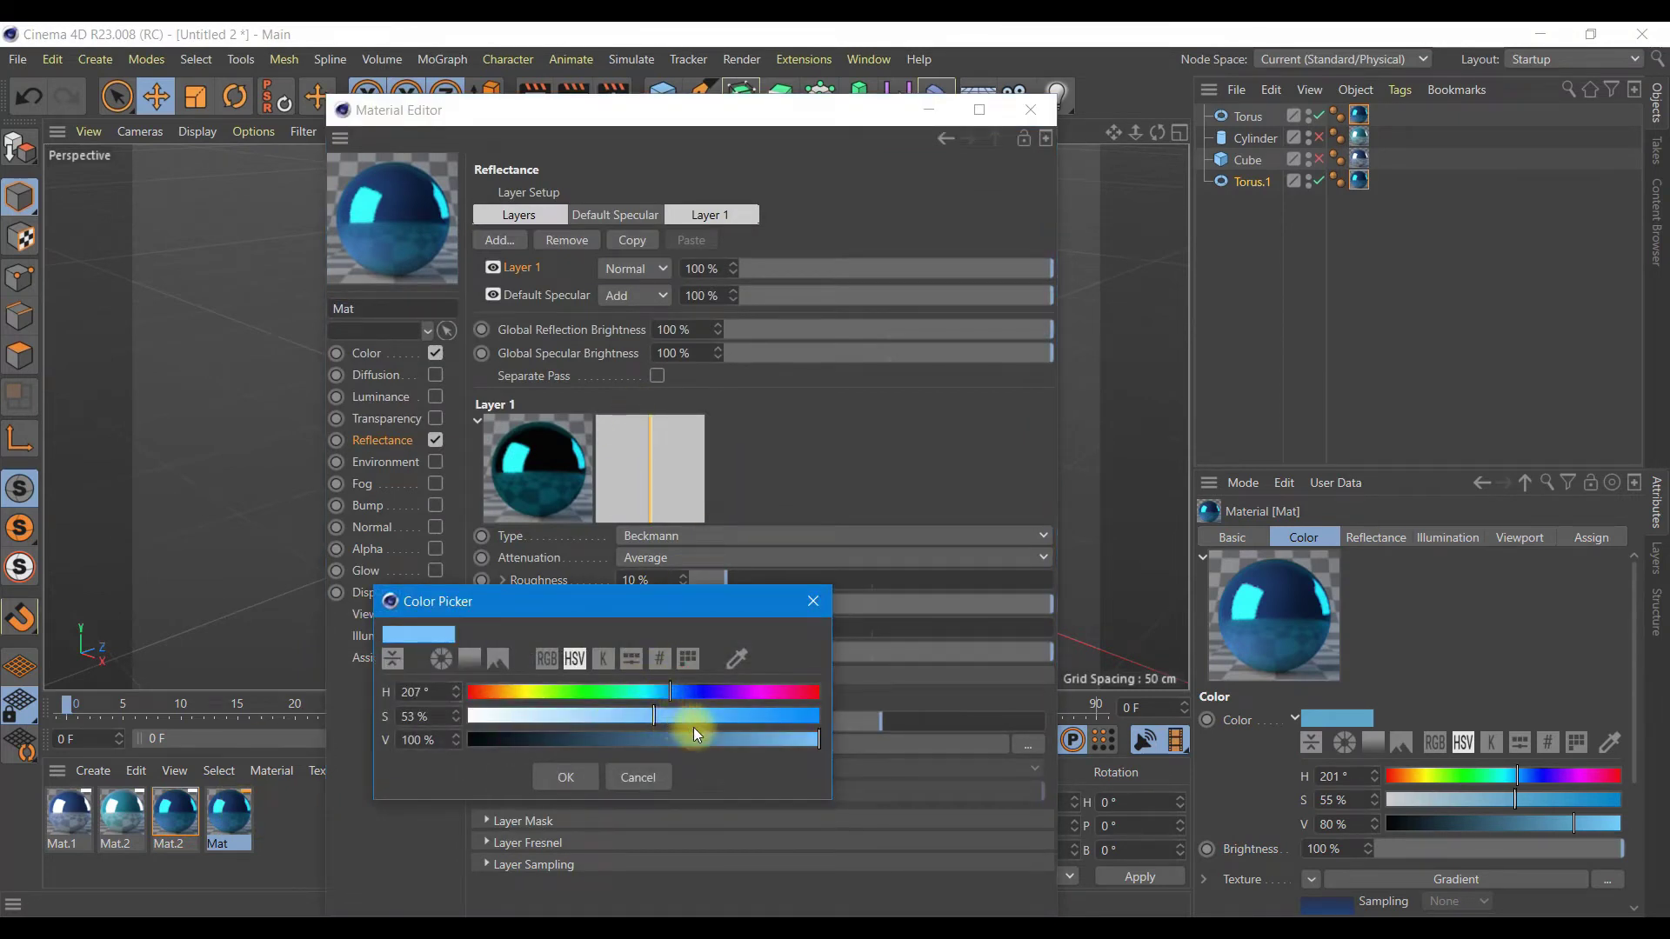
pyautogui.click(561, 781)
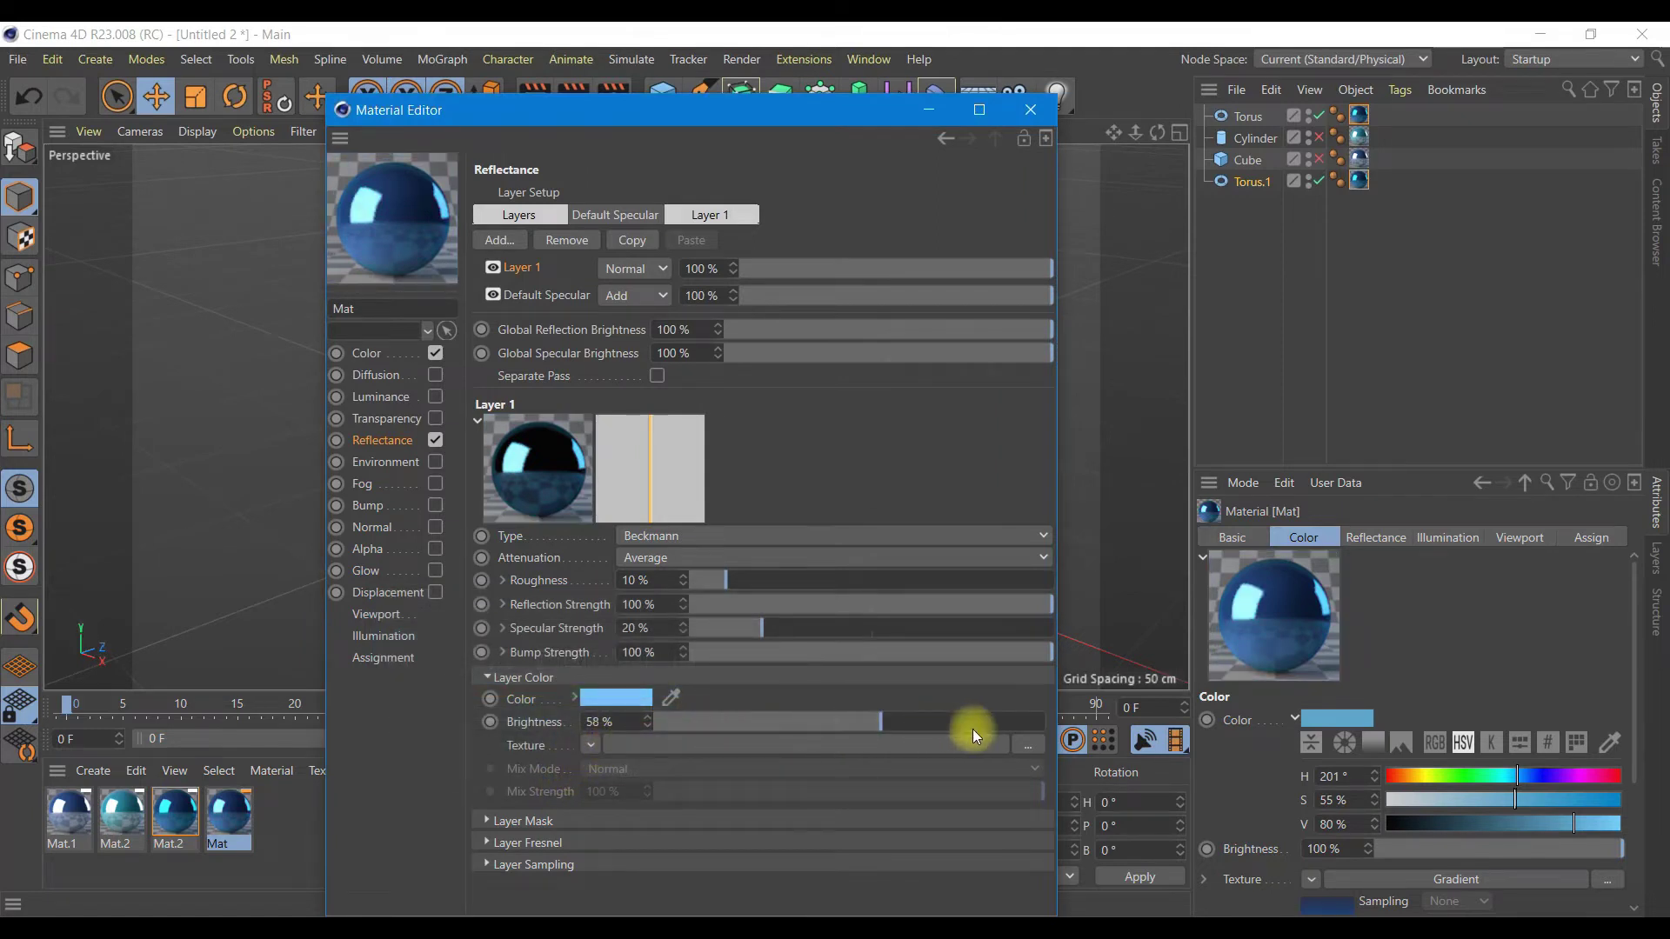
pyautogui.moveTo(973, 729); pyautogui.dragTo(997, 734)
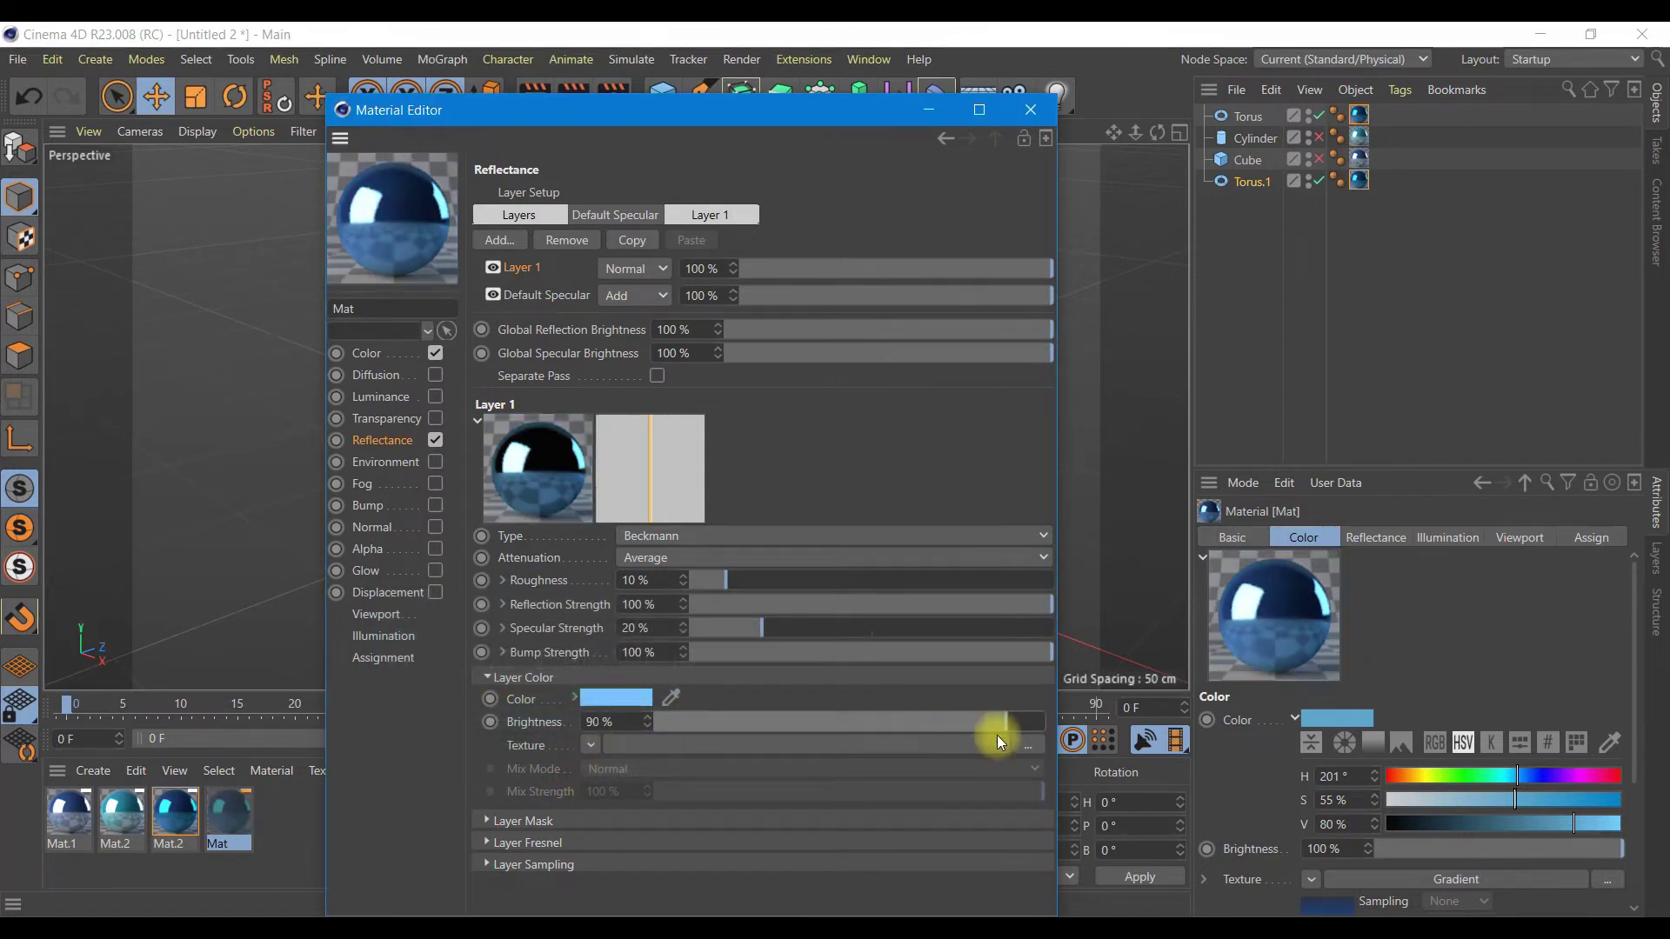
# Give Mat a Gradient colour texture that runs from cyan to a blue right end.
pyautogui.click(366, 353)
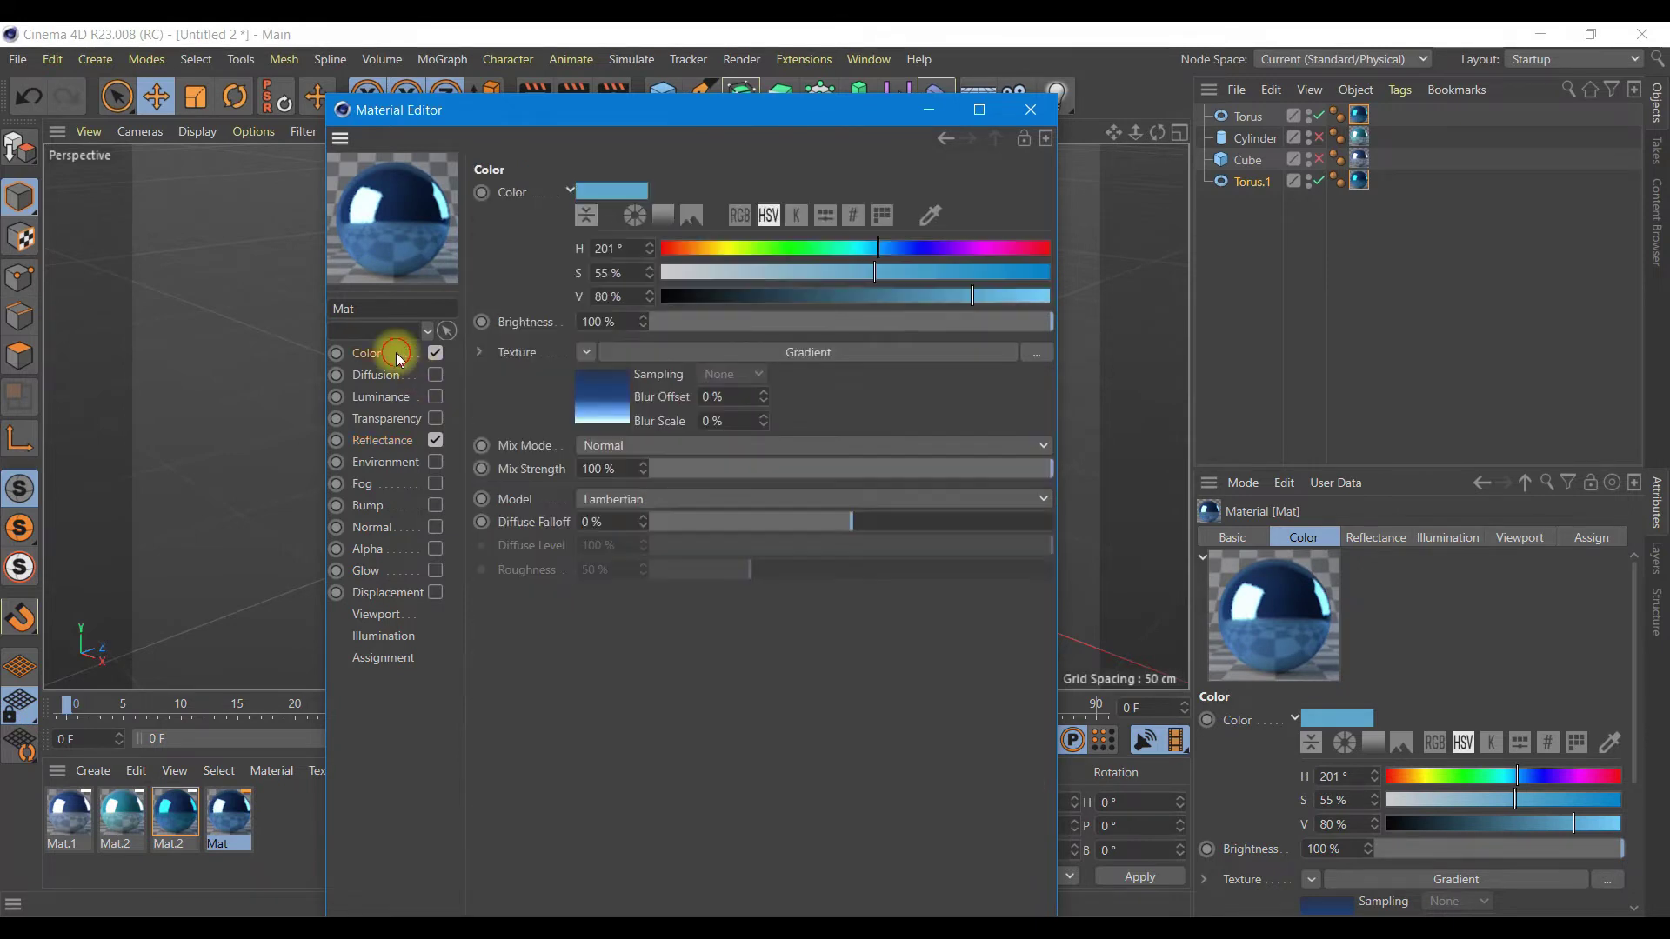
pyautogui.click(727, 340)
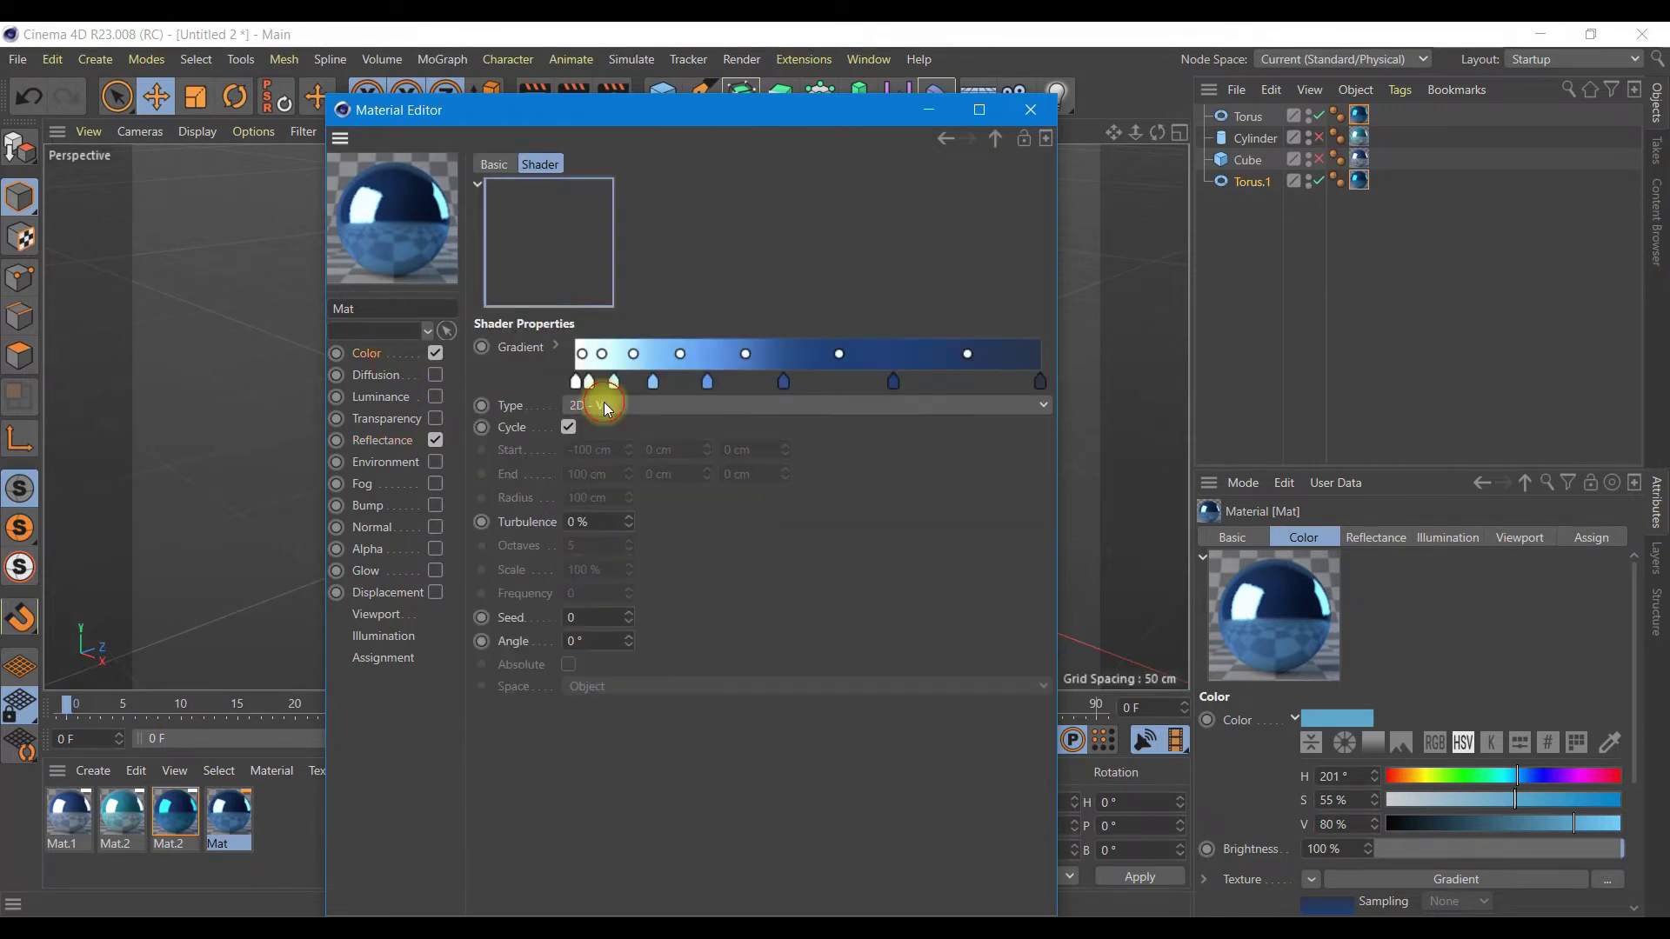
pyautogui.click(554, 346)
pyautogui.click(609, 586)
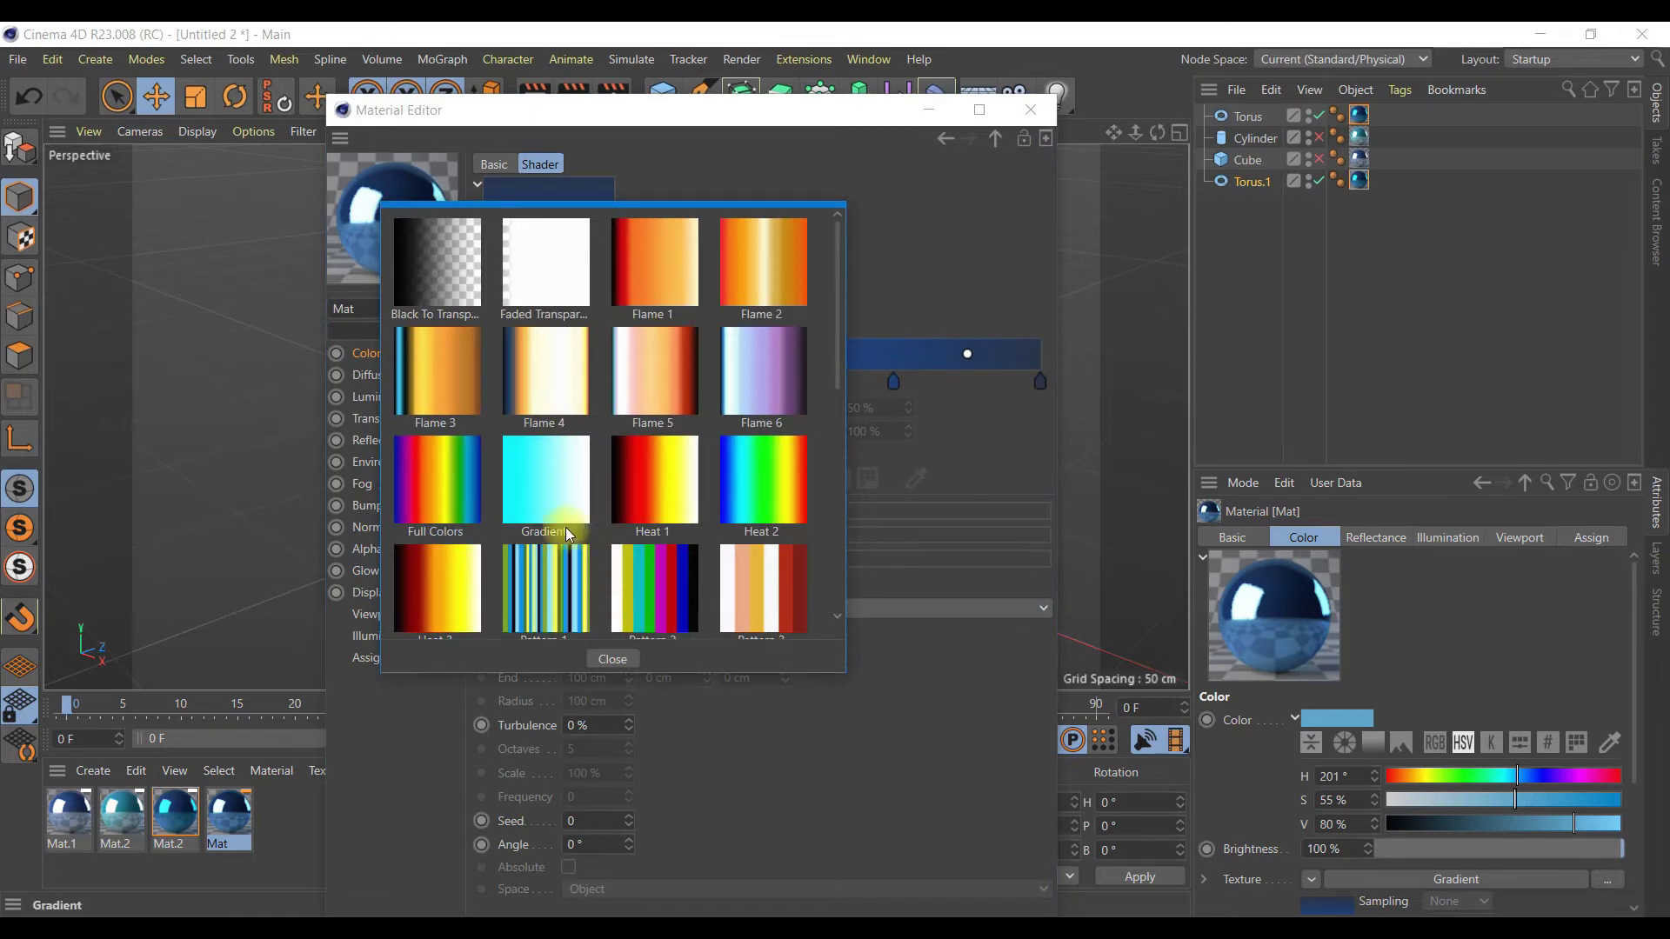
pyautogui.click(545, 487)
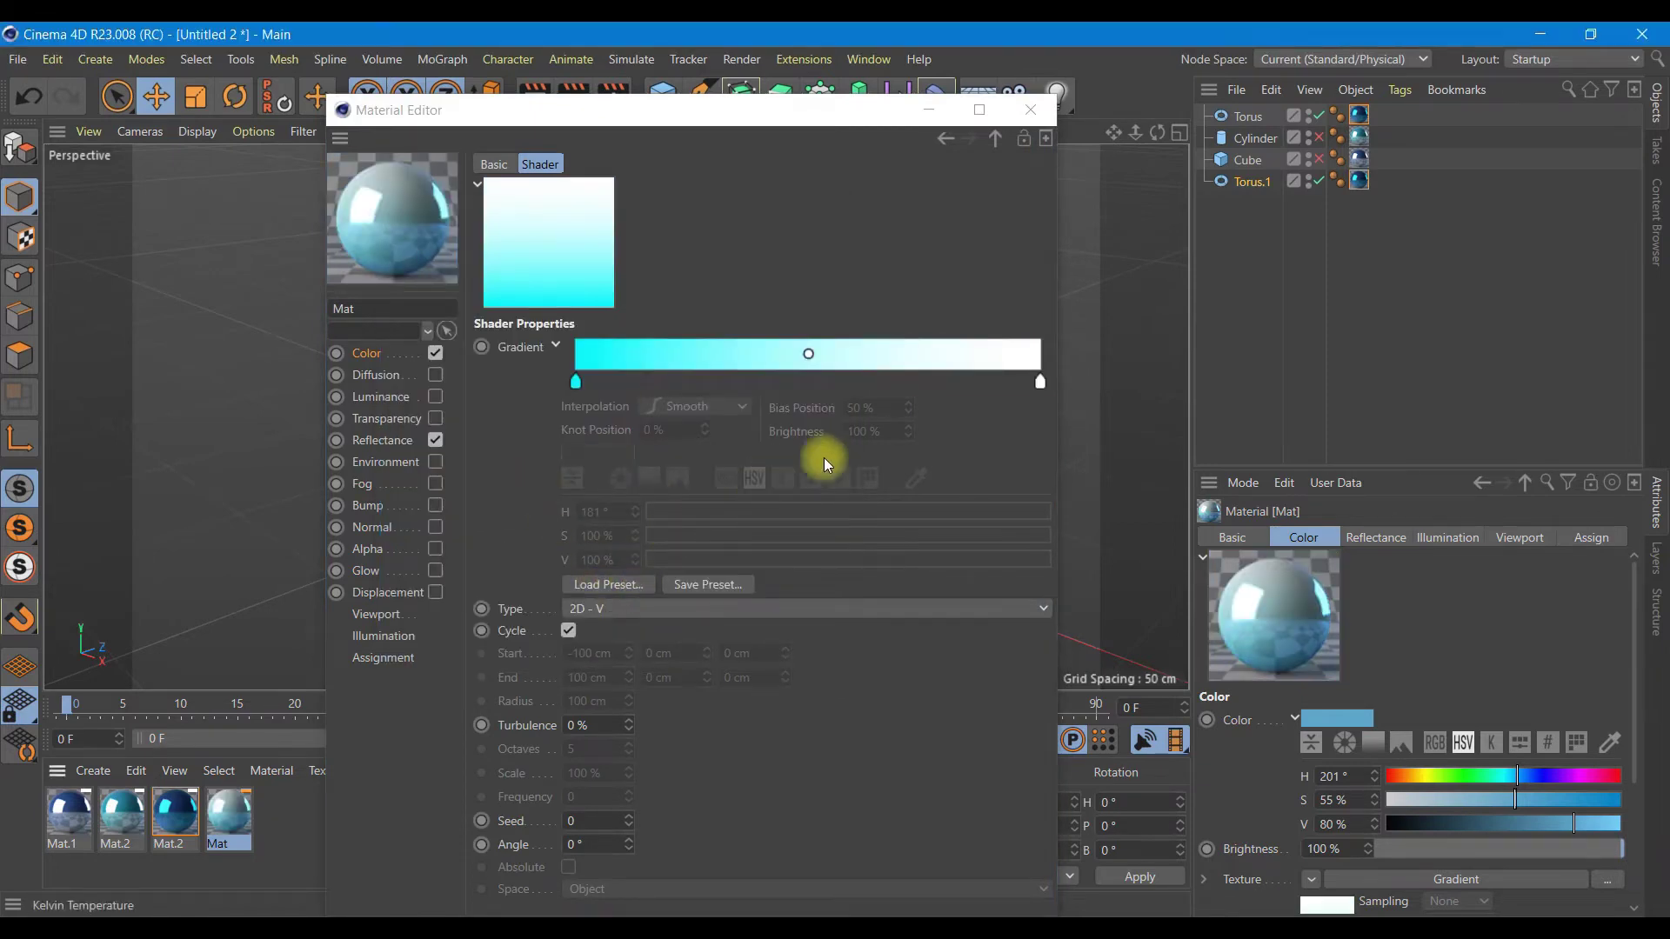
pyautogui.doubleClick(1039, 381)
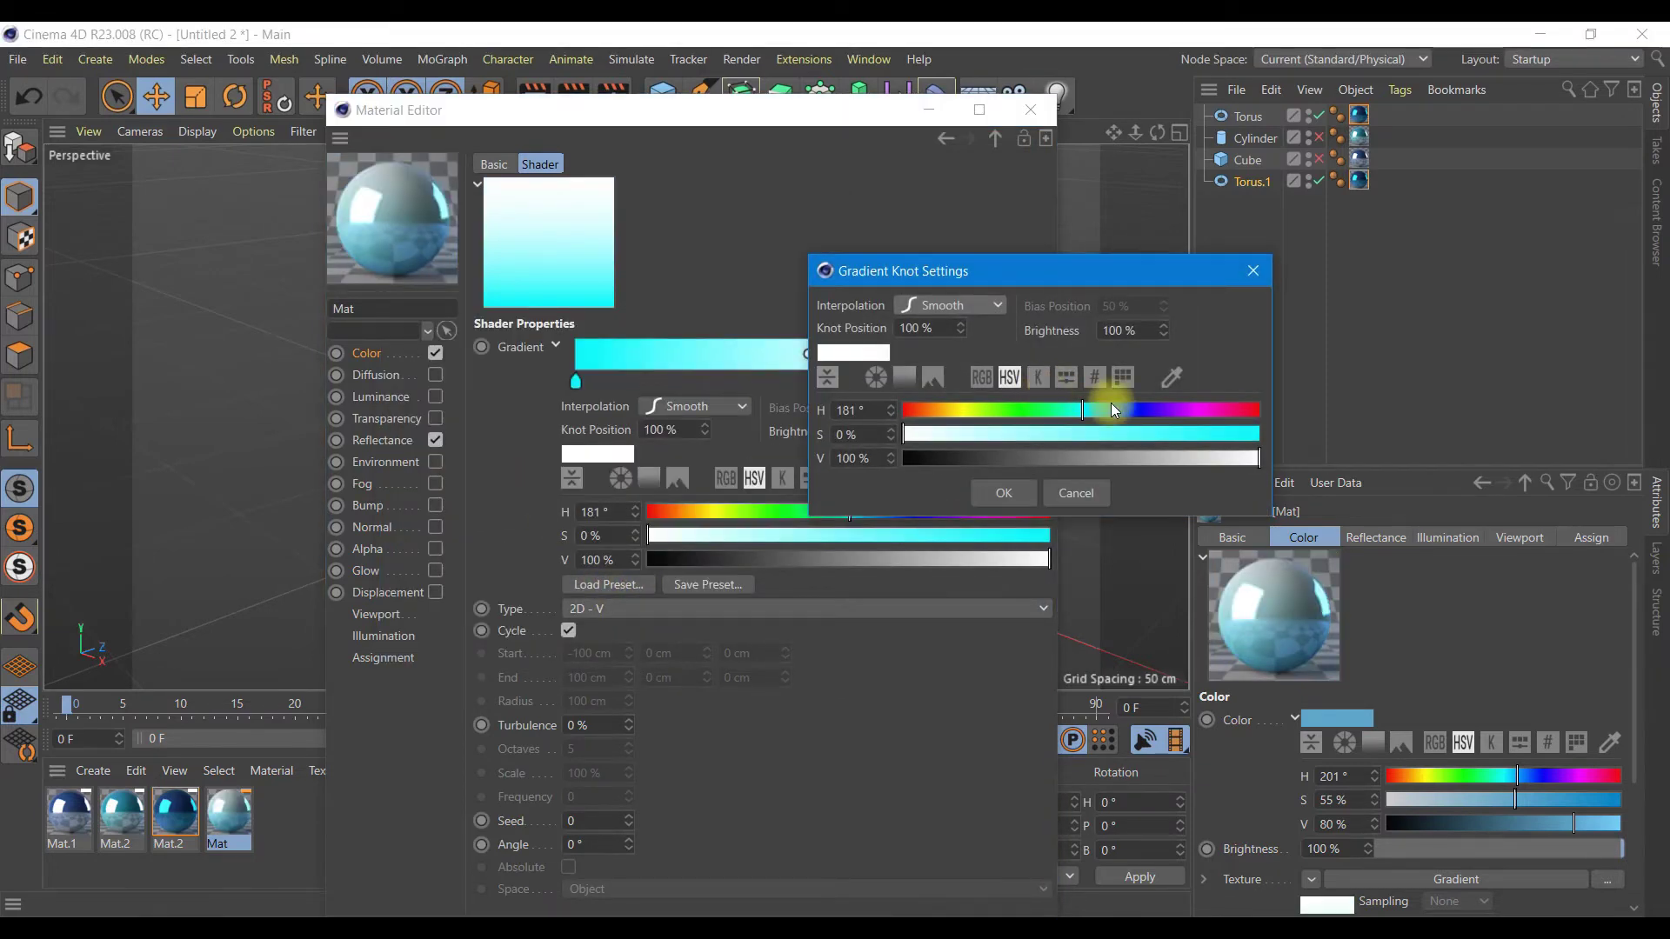
pyautogui.click(1117, 409)
pyautogui.click(1119, 433)
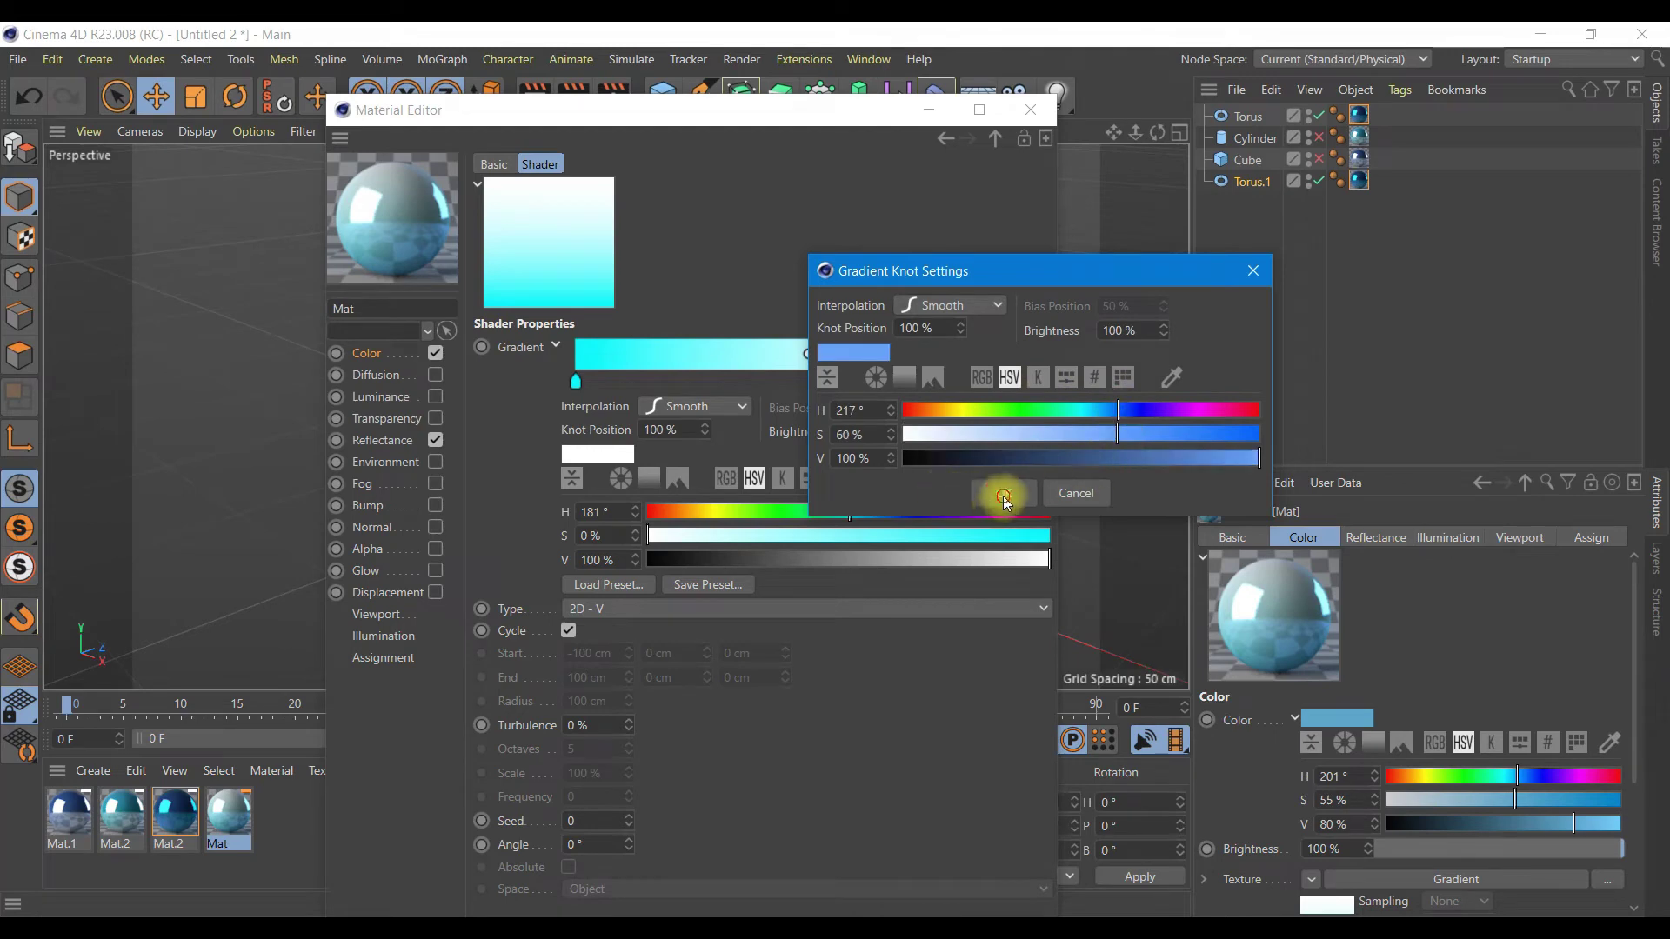
pyautogui.click(1004, 494)
# Put the Mat material on the Torus and turn on slicing for Torus.1.
pyautogui.click(1026, 112)
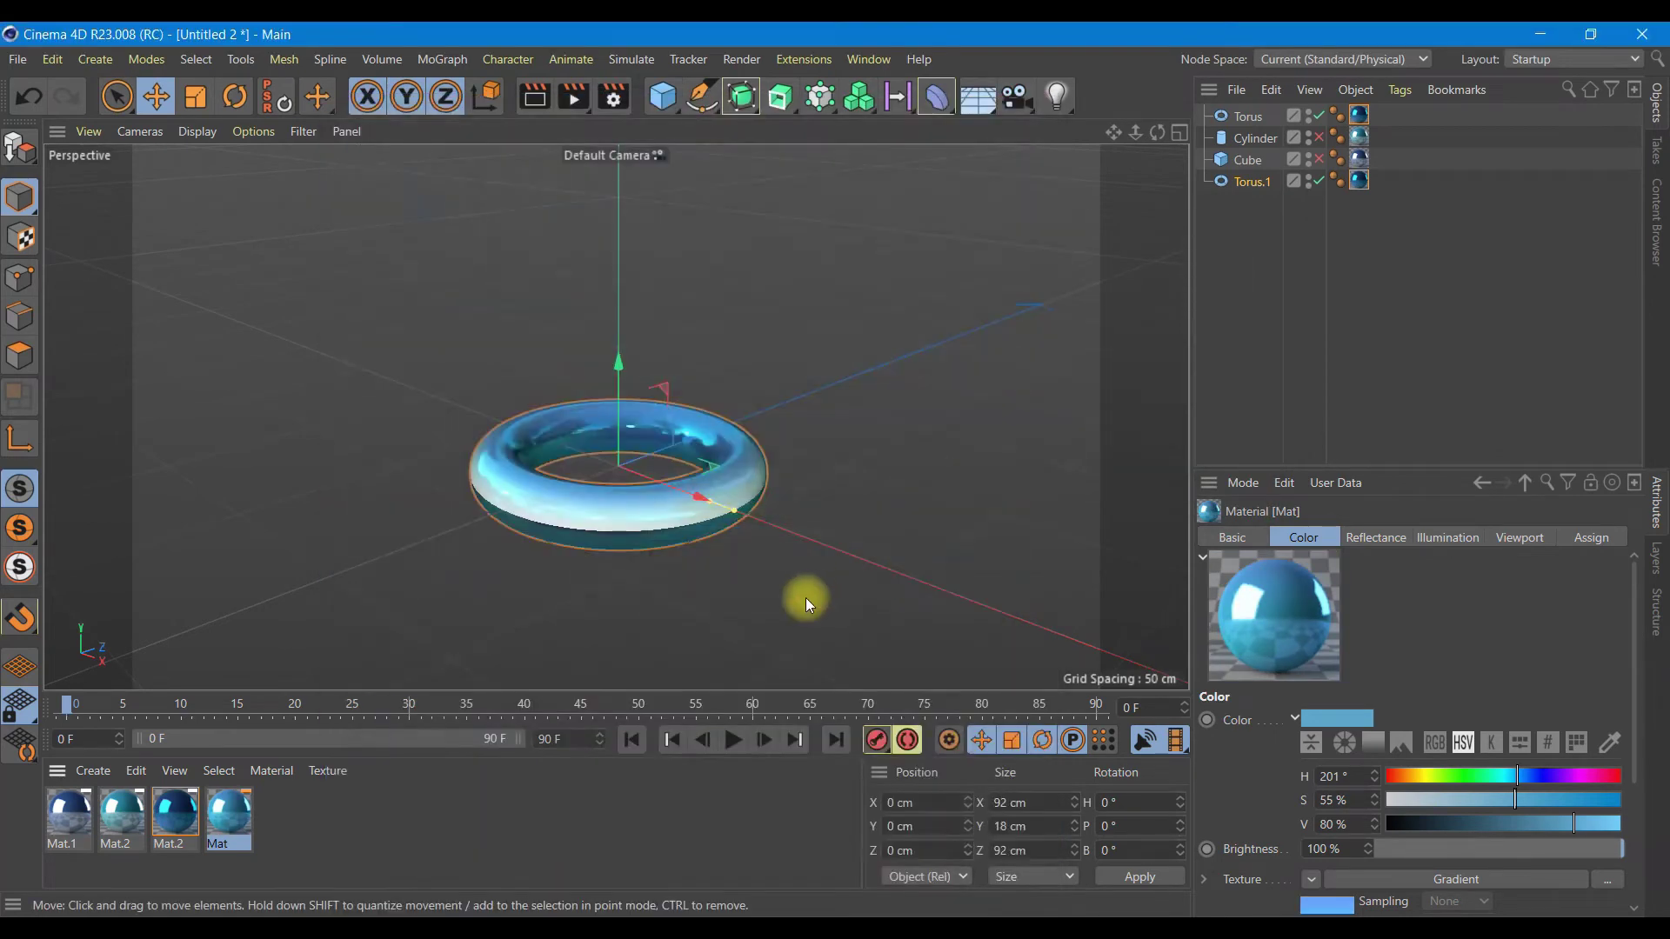
pyautogui.moveTo(232, 820)
pyautogui.mouseDown()
pyautogui.moveTo(1361, 122)
pyautogui.moveTo(1359, 180)
pyautogui.mouseUp()
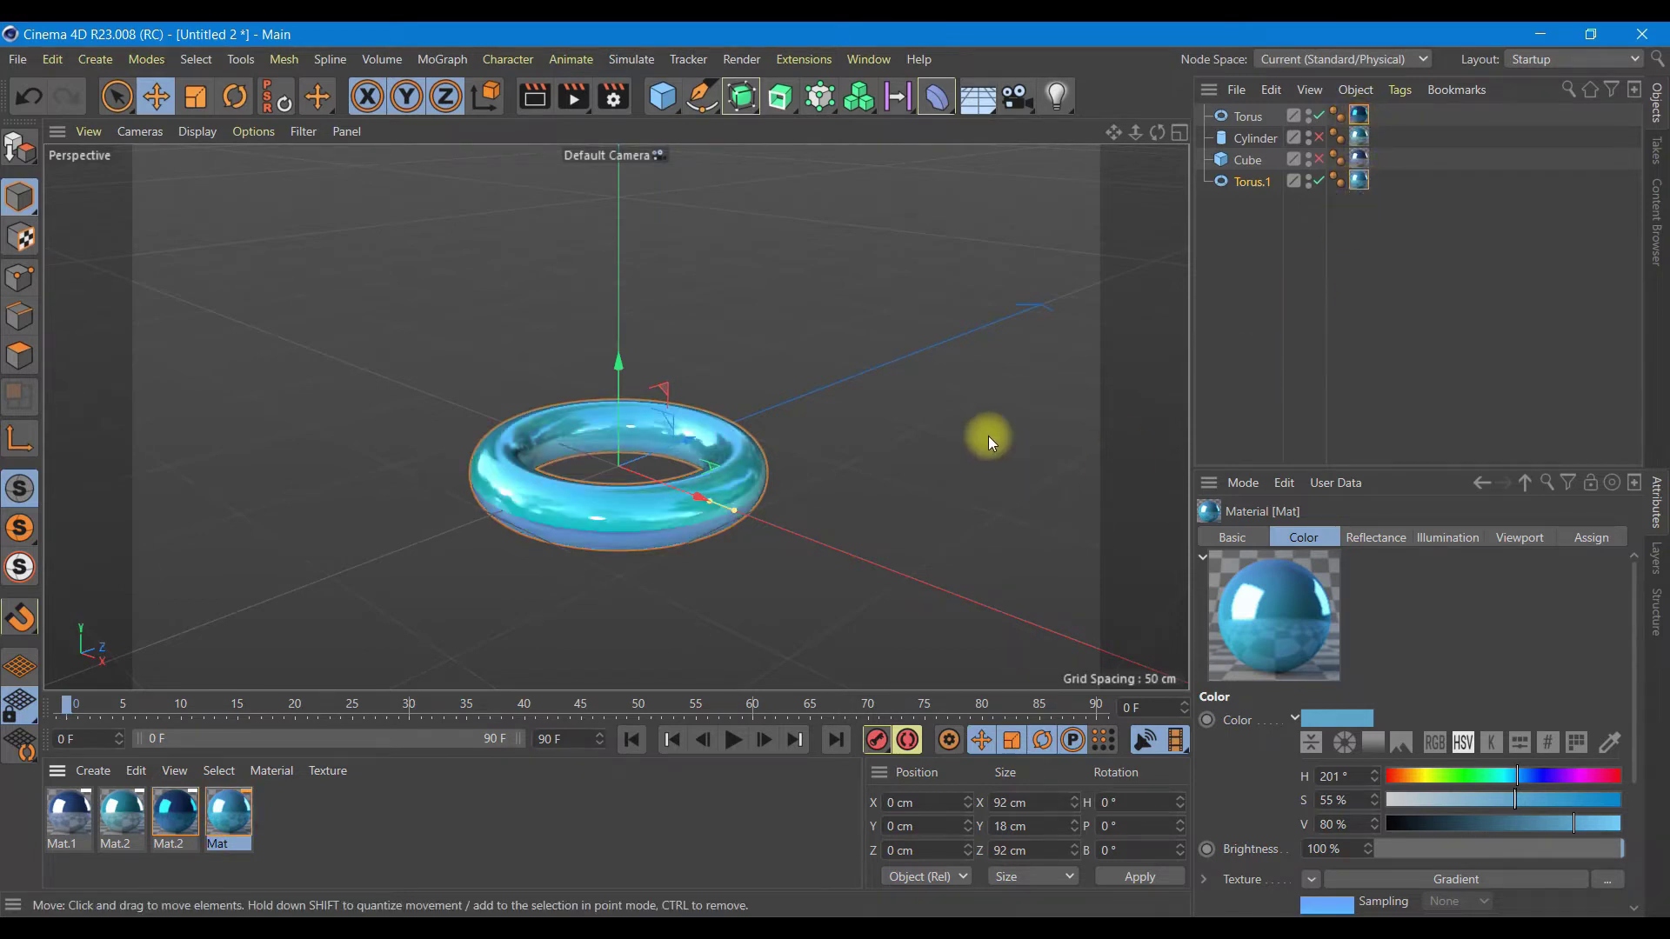
pyautogui.click(1240, 185)
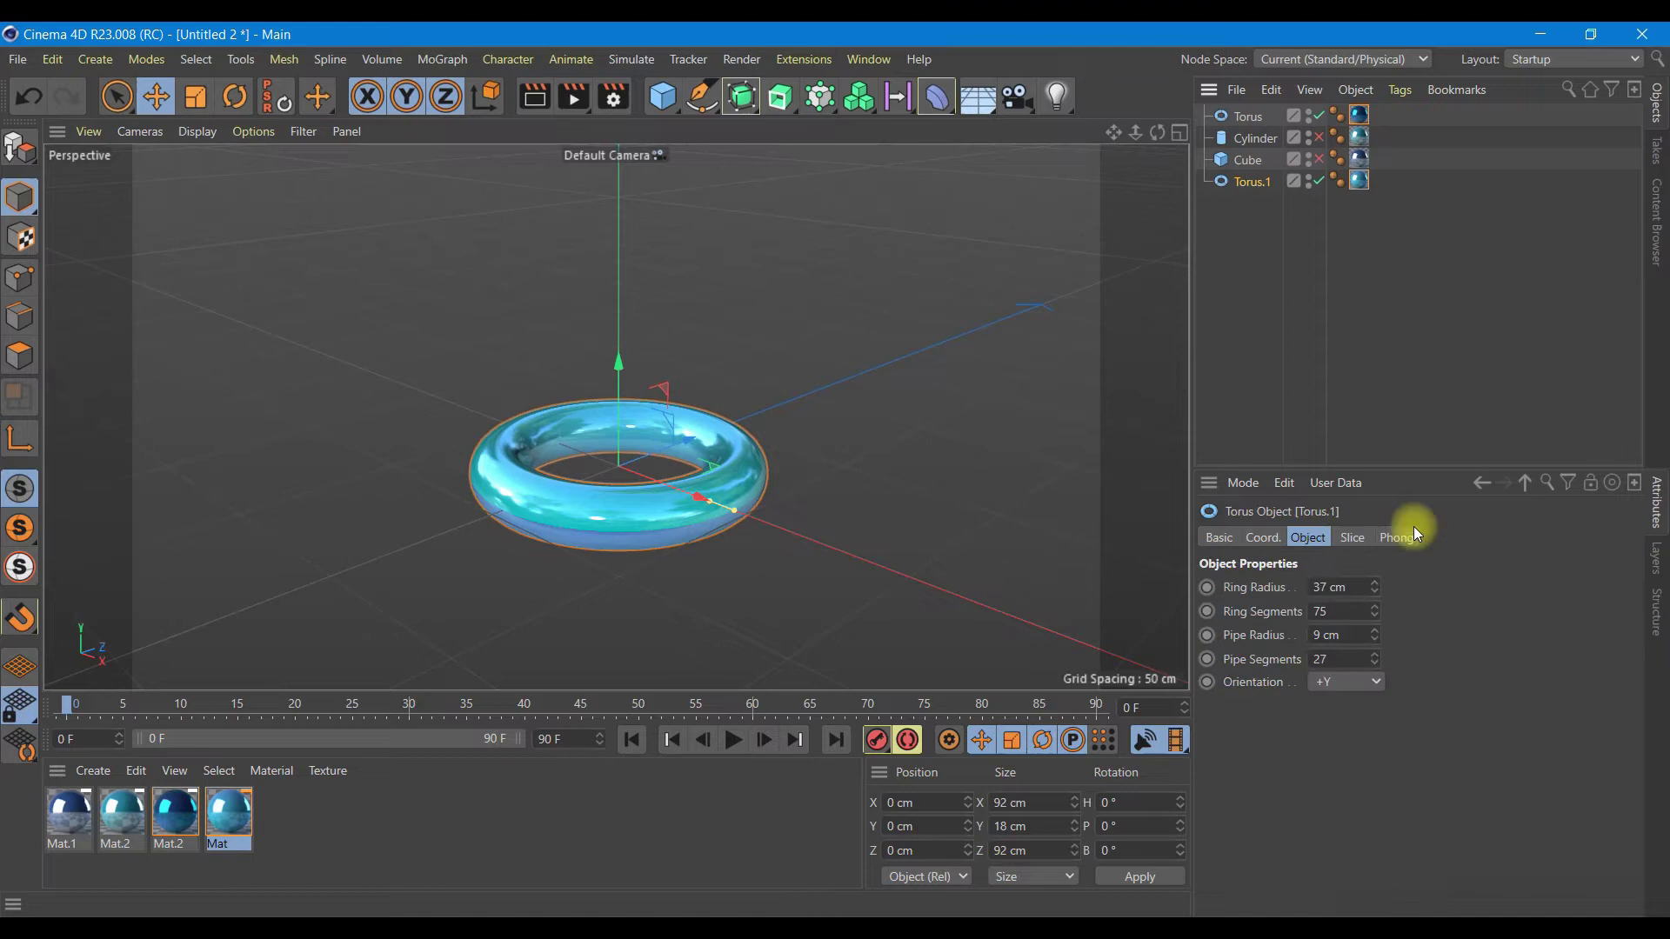
pyautogui.click(1353, 538)
pyautogui.click(1301, 588)
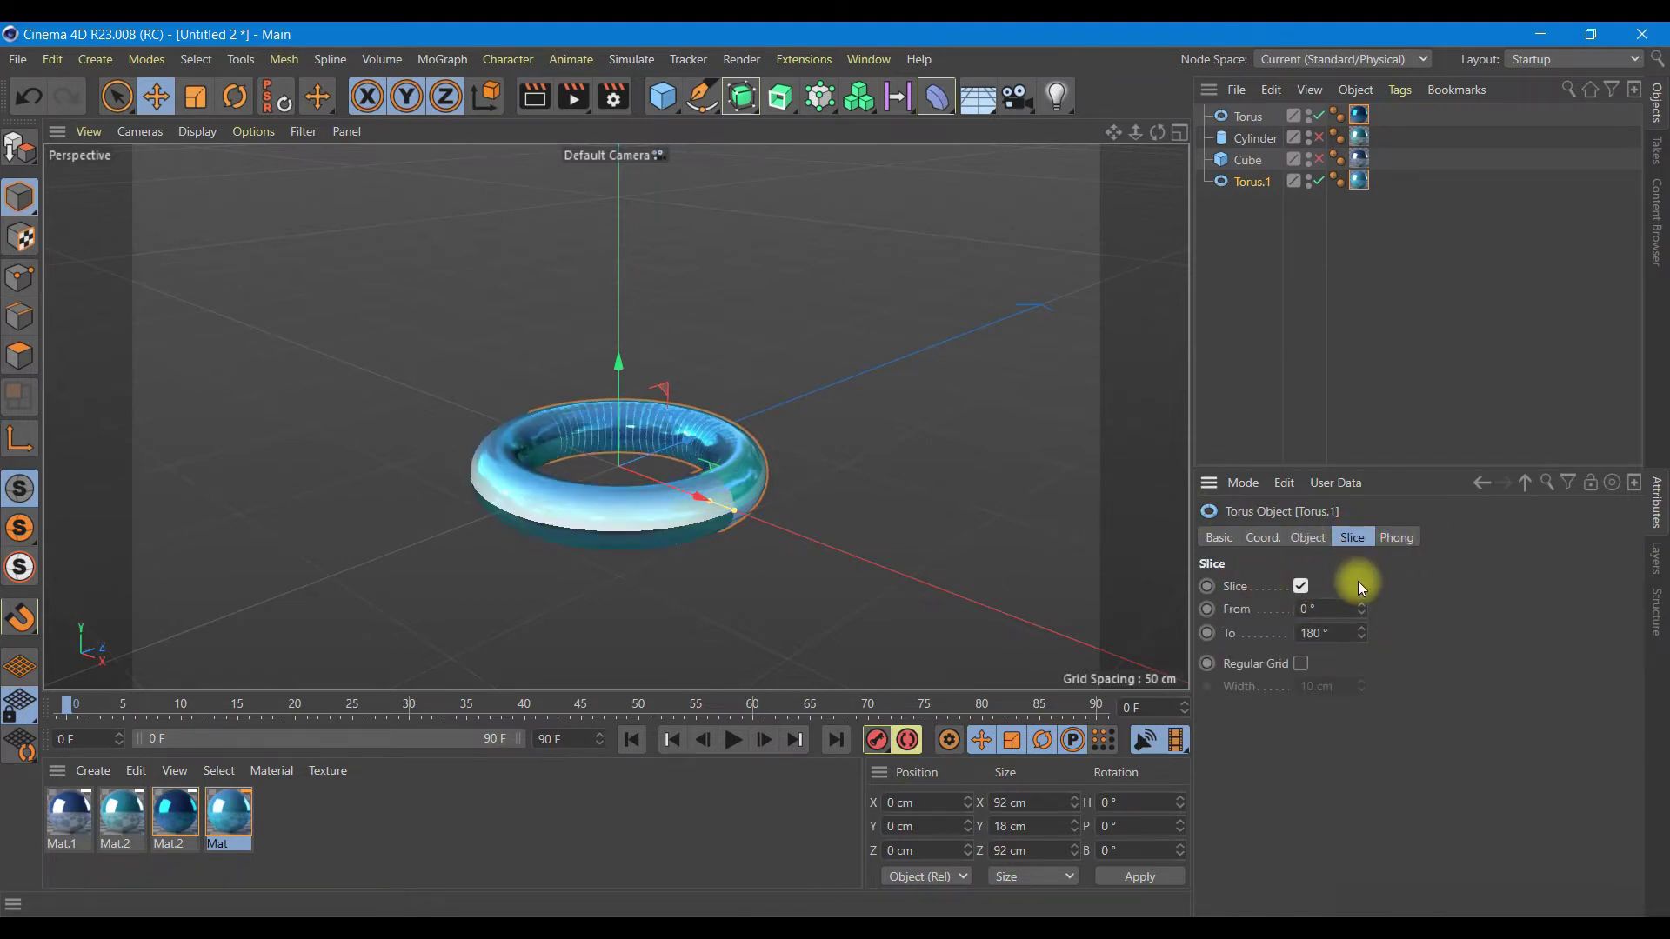
# Render Torus.1 alone as a 0°–180° half ring, then unhide the Cylinder and Cube.
pyautogui.click(1301, 664)
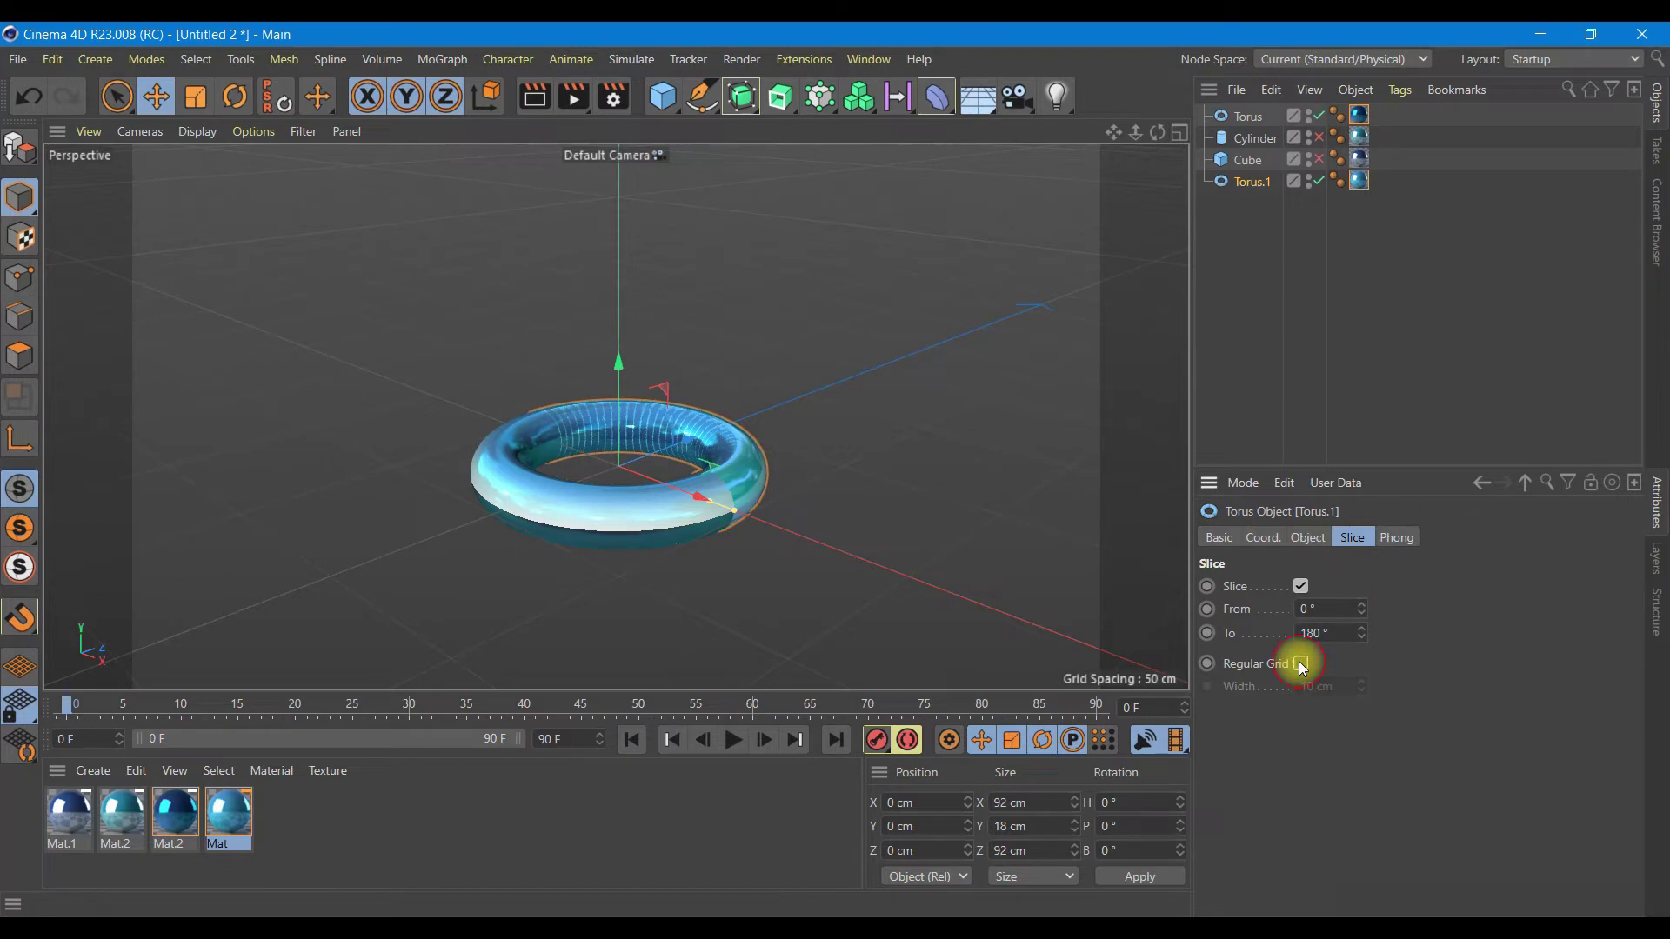
pyautogui.click(1322, 118)
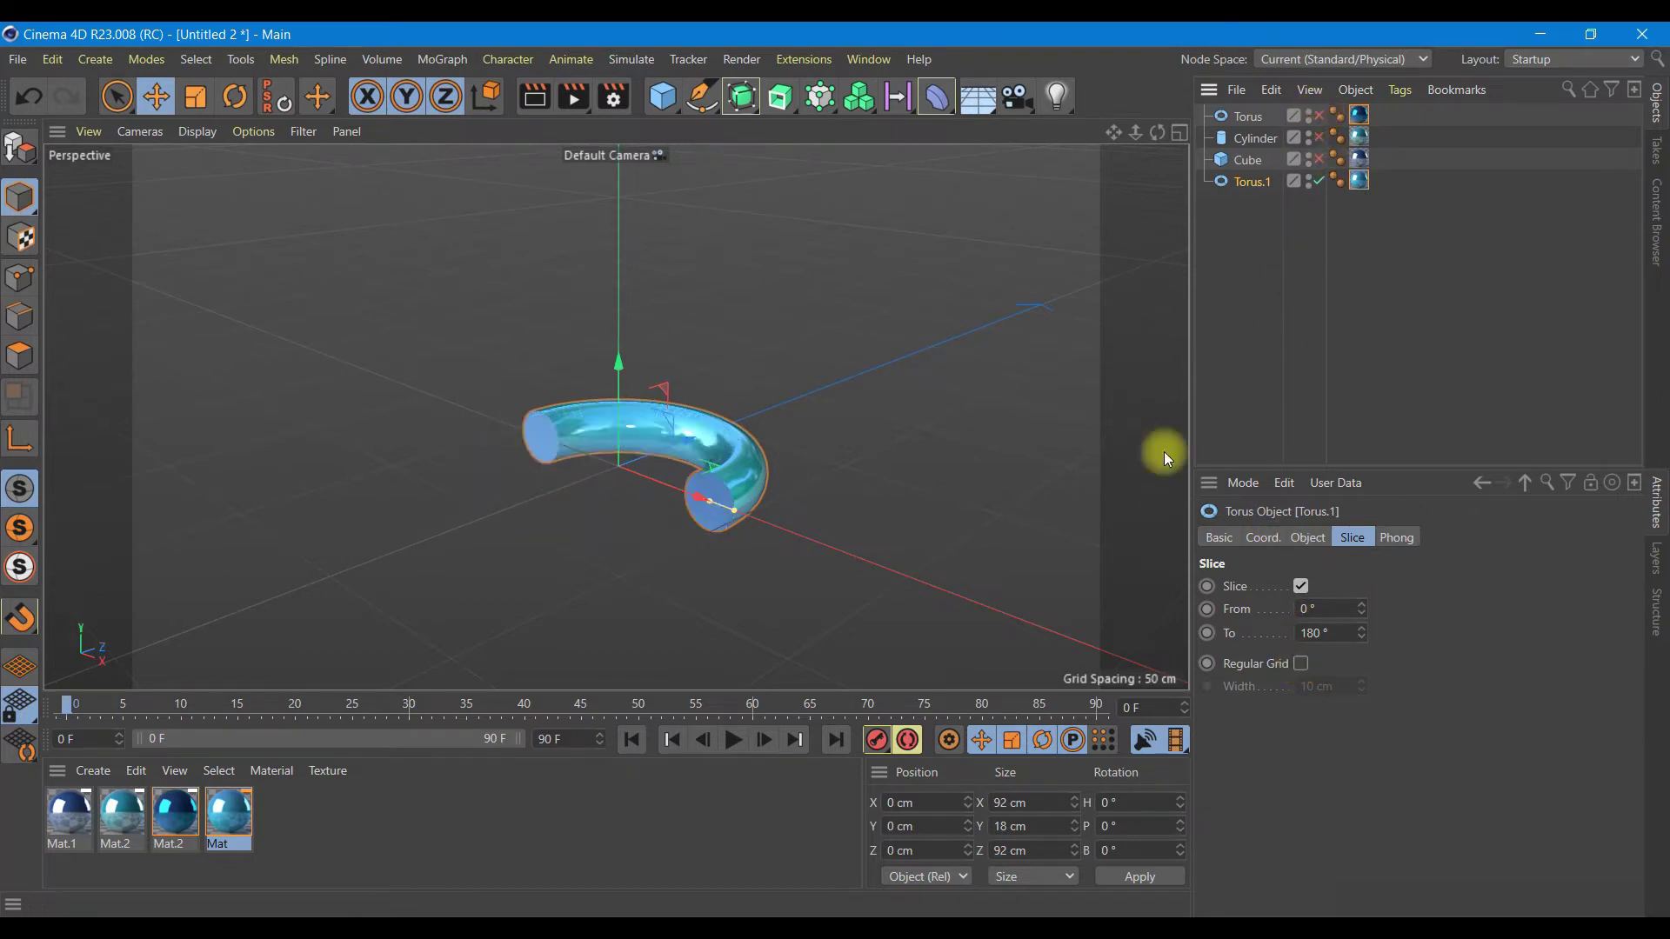
pyautogui.click(532, 98)
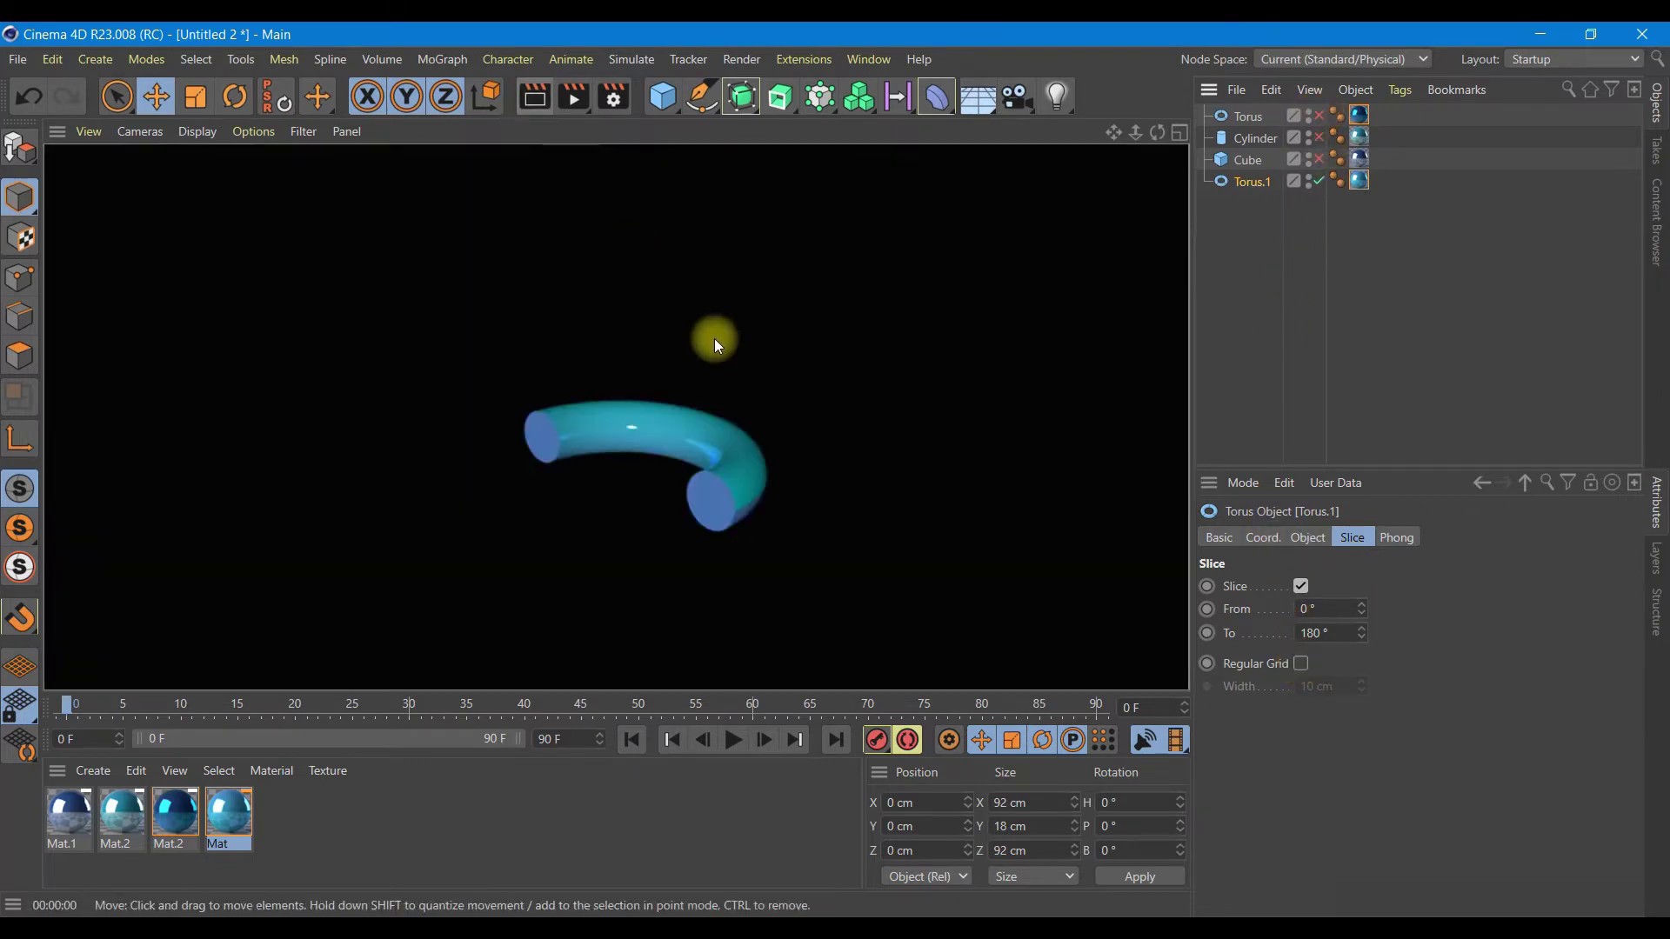
pyautogui.click(1319, 115)
pyautogui.click(1319, 159)
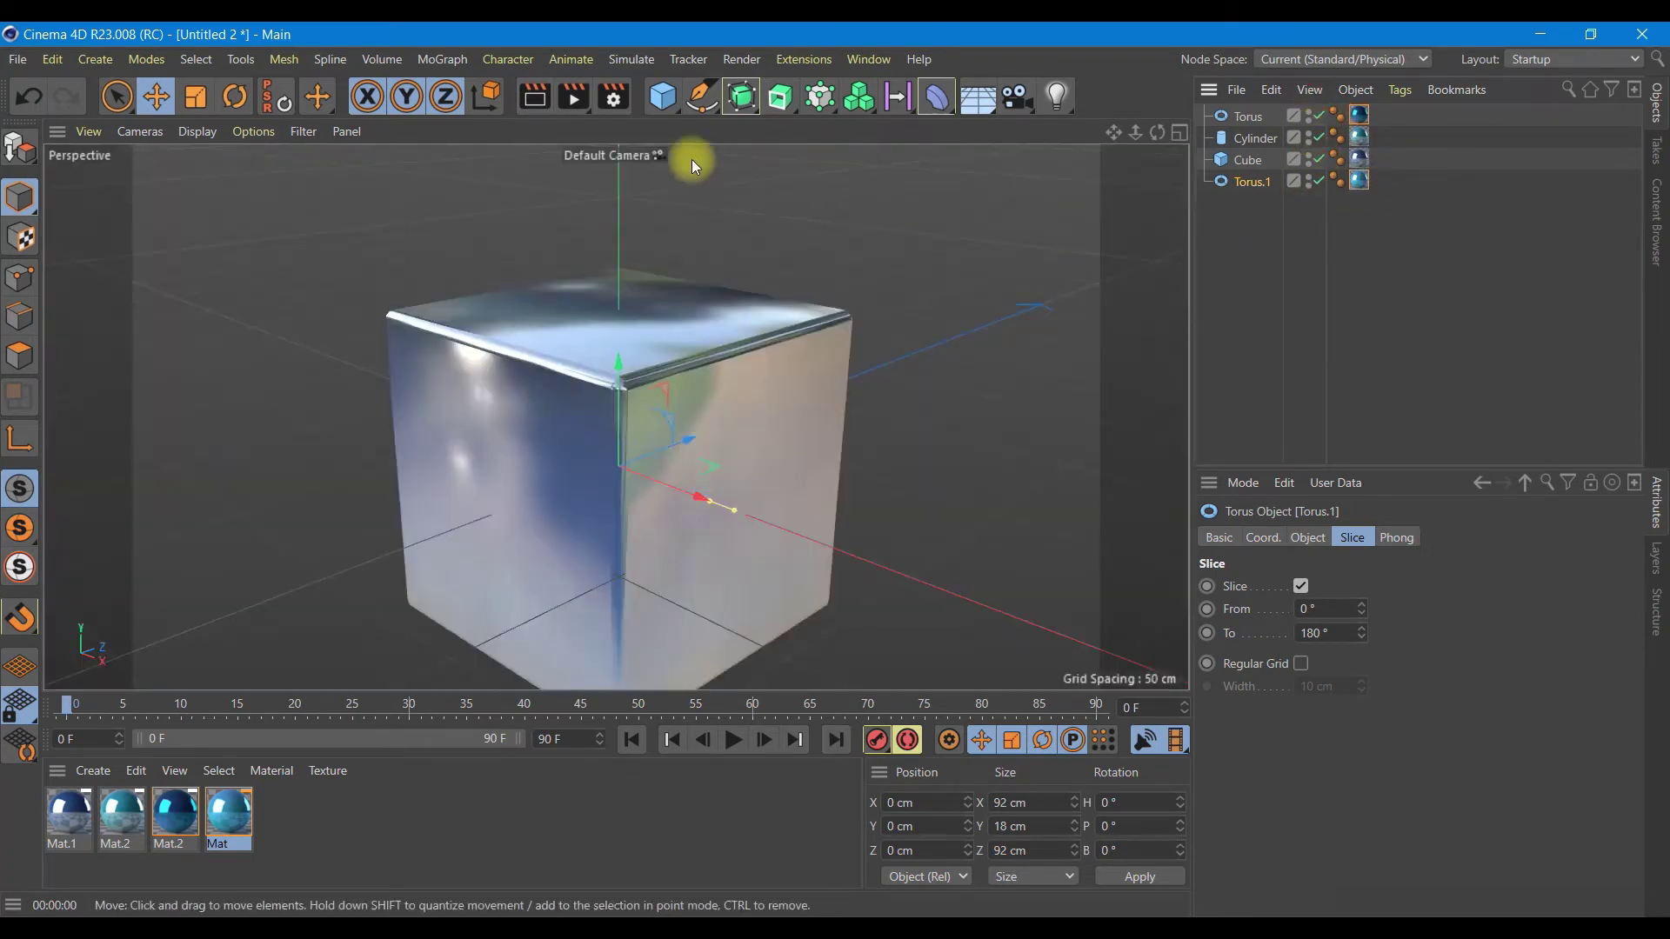
# Add a Cloner and put the two tori, the Cylinder and the Cube under it.
pyautogui.moveTo(818, 99); pyautogui.dragTo(866, 132)
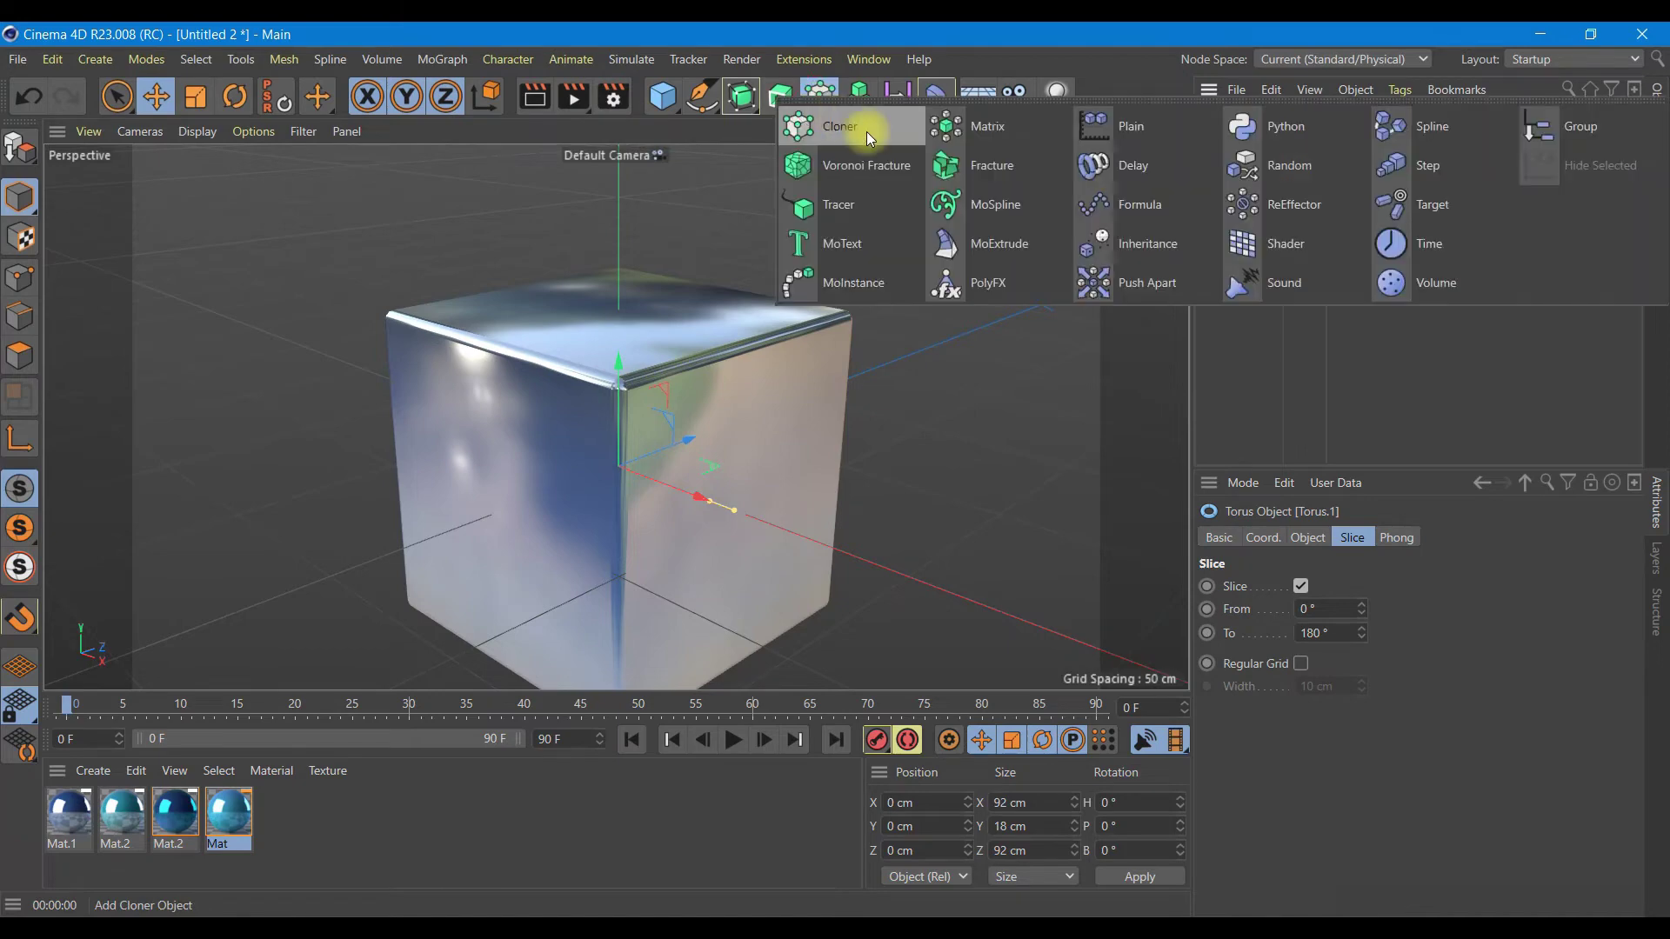
pyautogui.click(1248, 144)
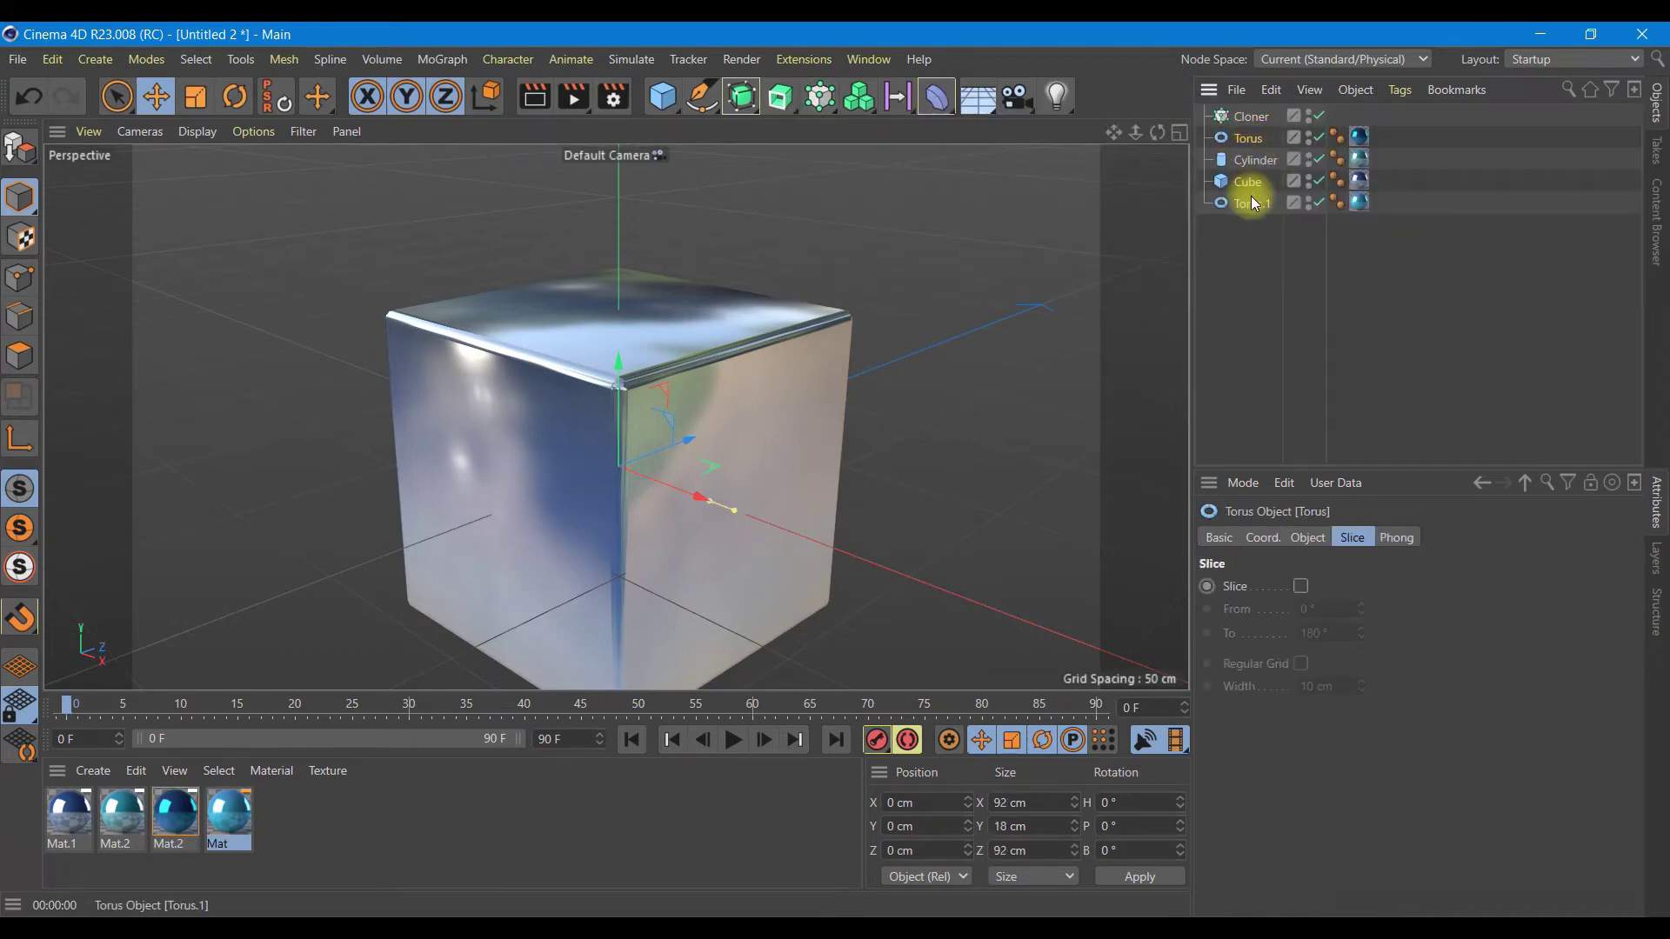
pyautogui.keyDown('shift'); pyautogui.click(1263, 213); pyautogui.keyUp('shift')
pyautogui.moveTo(1257, 205); pyautogui.dragTo(1242, 116)
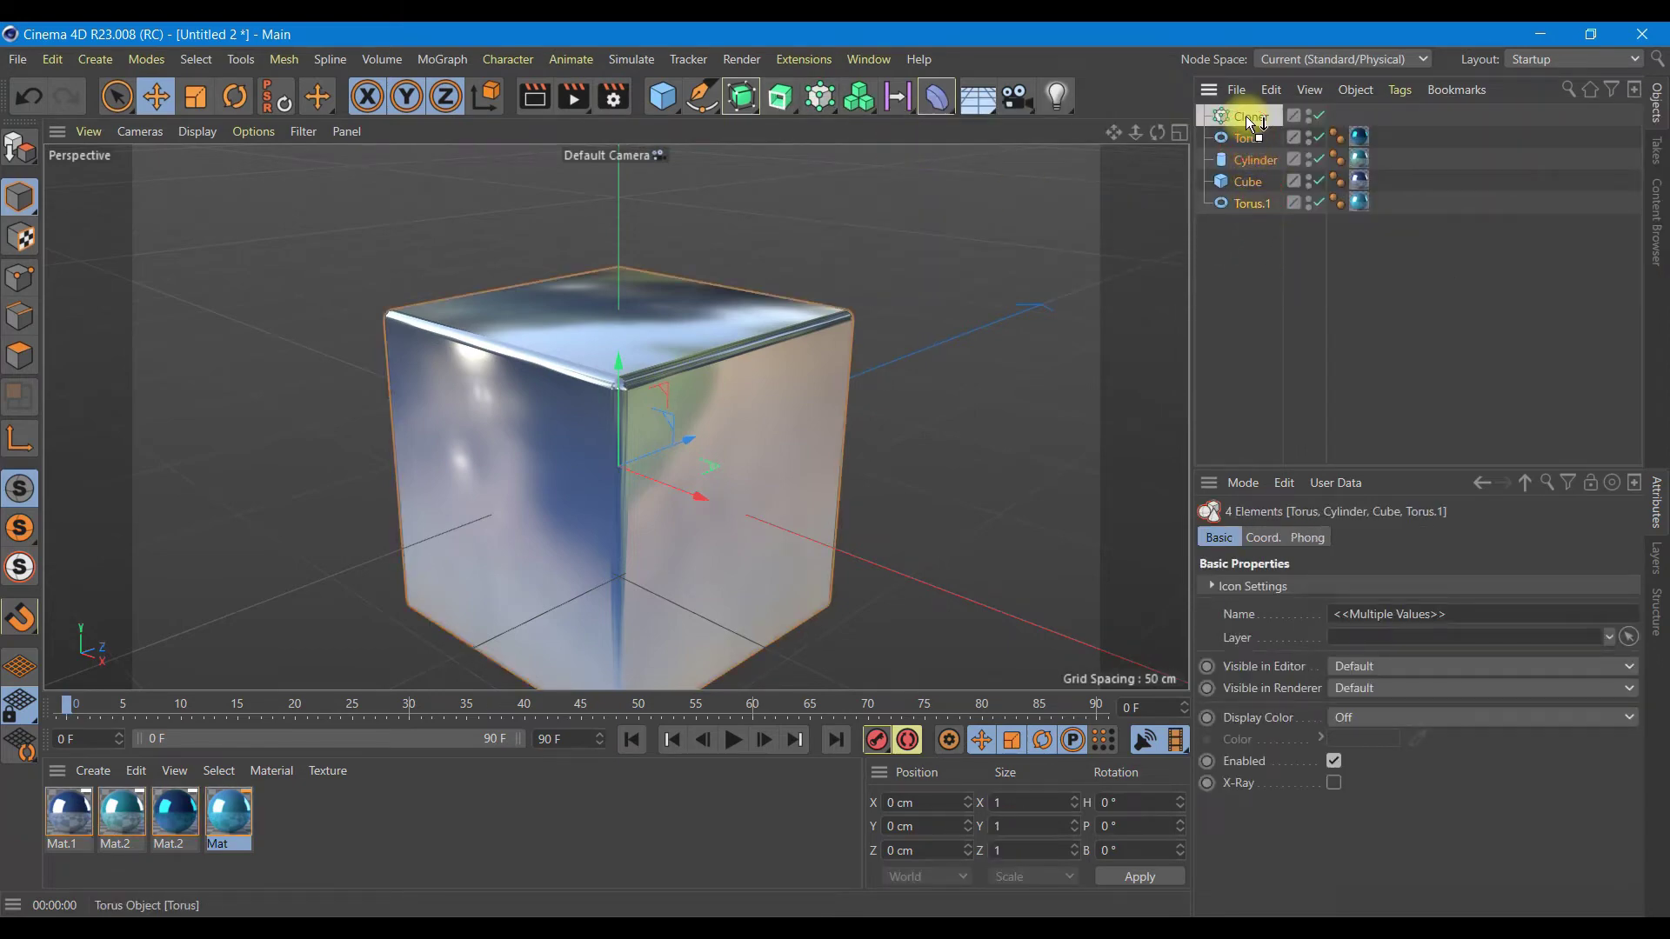
pyautogui.scroll(-3, 523, 415)
pyautogui.scroll(-3, 524, 415)
pyautogui.scroll(-2, 523, 415)
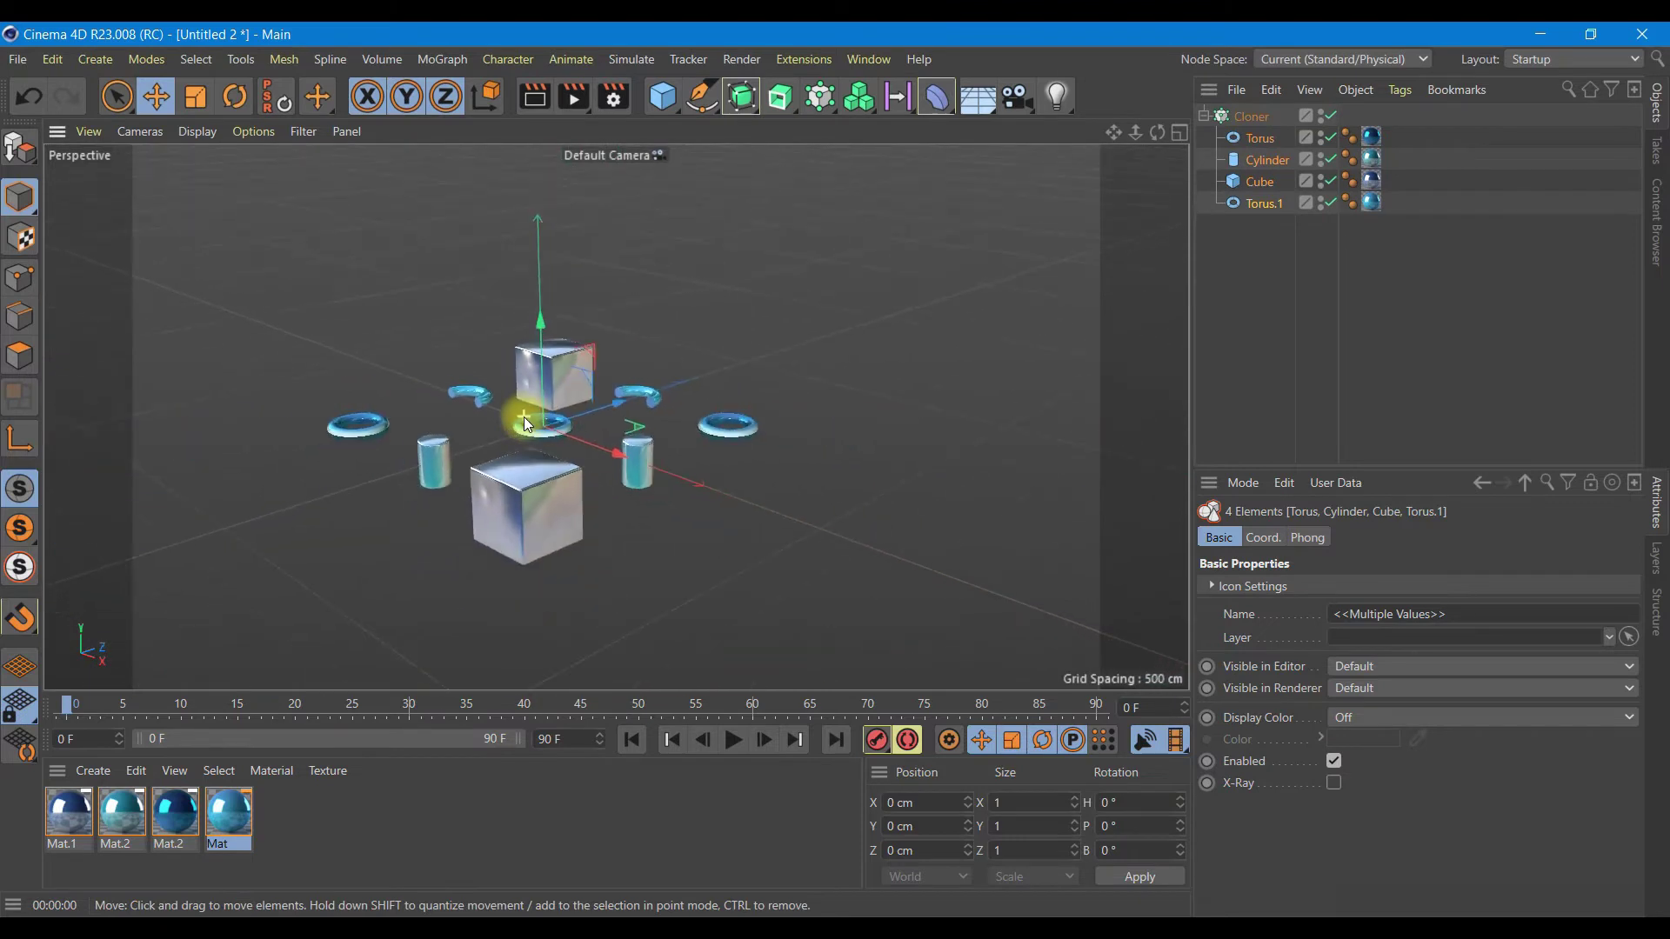
# Make the Cloner a 4 × 4 grid in Random mode and set the Y count to 7.
pyautogui.click(1242, 122)
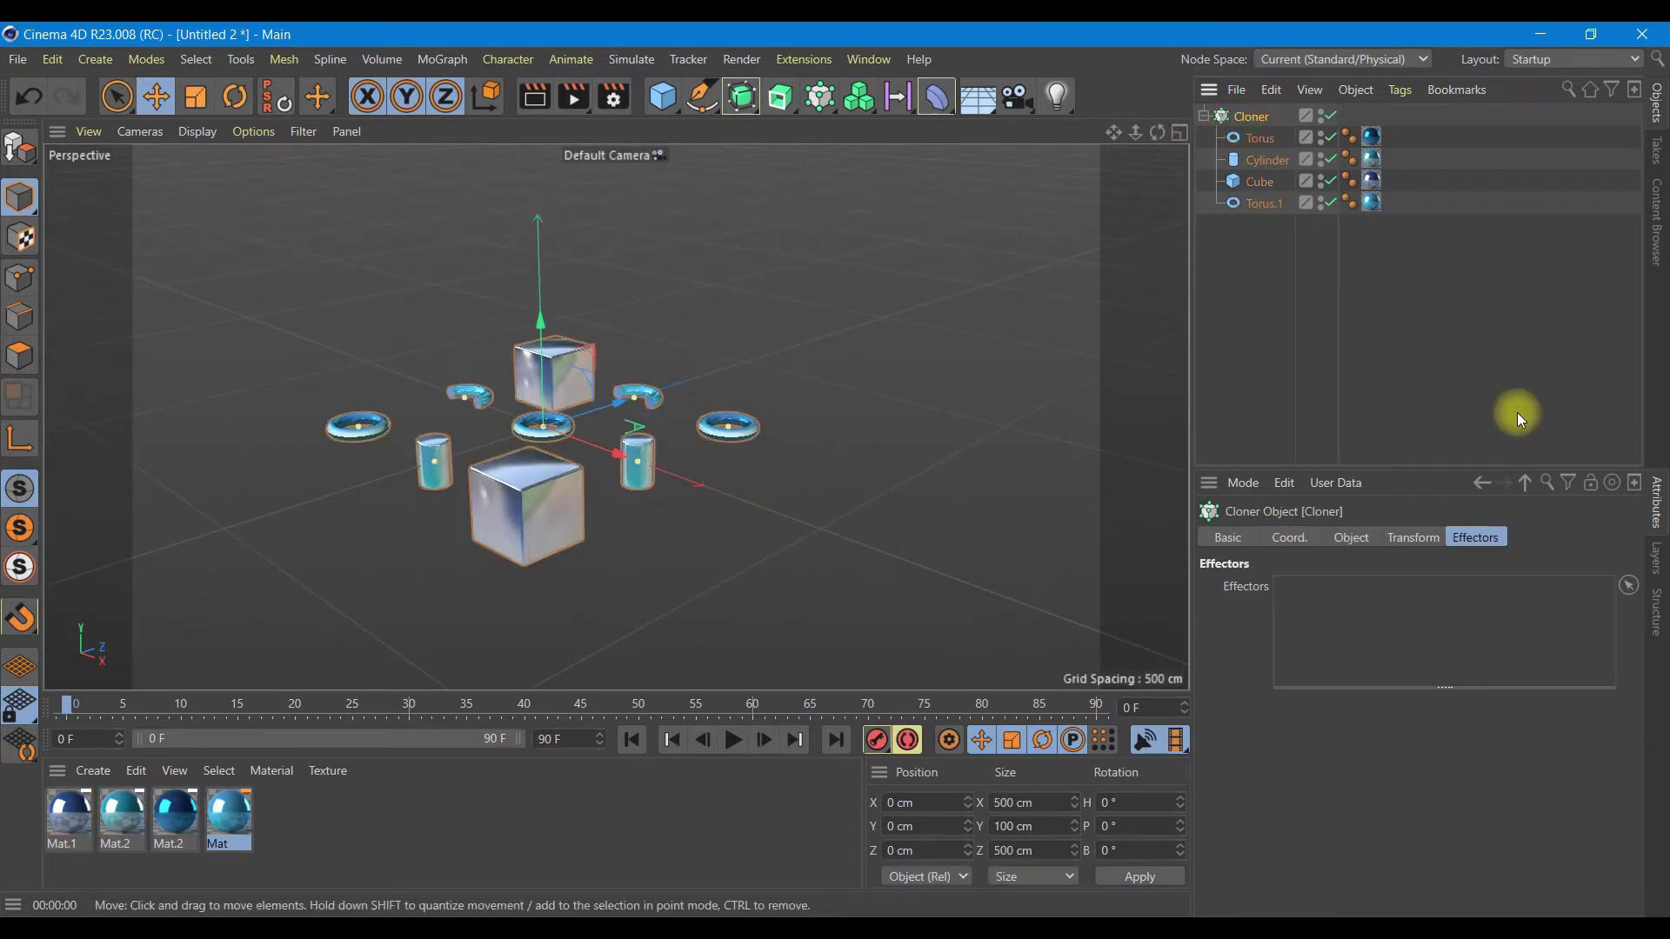
pyautogui.click(1351, 538)
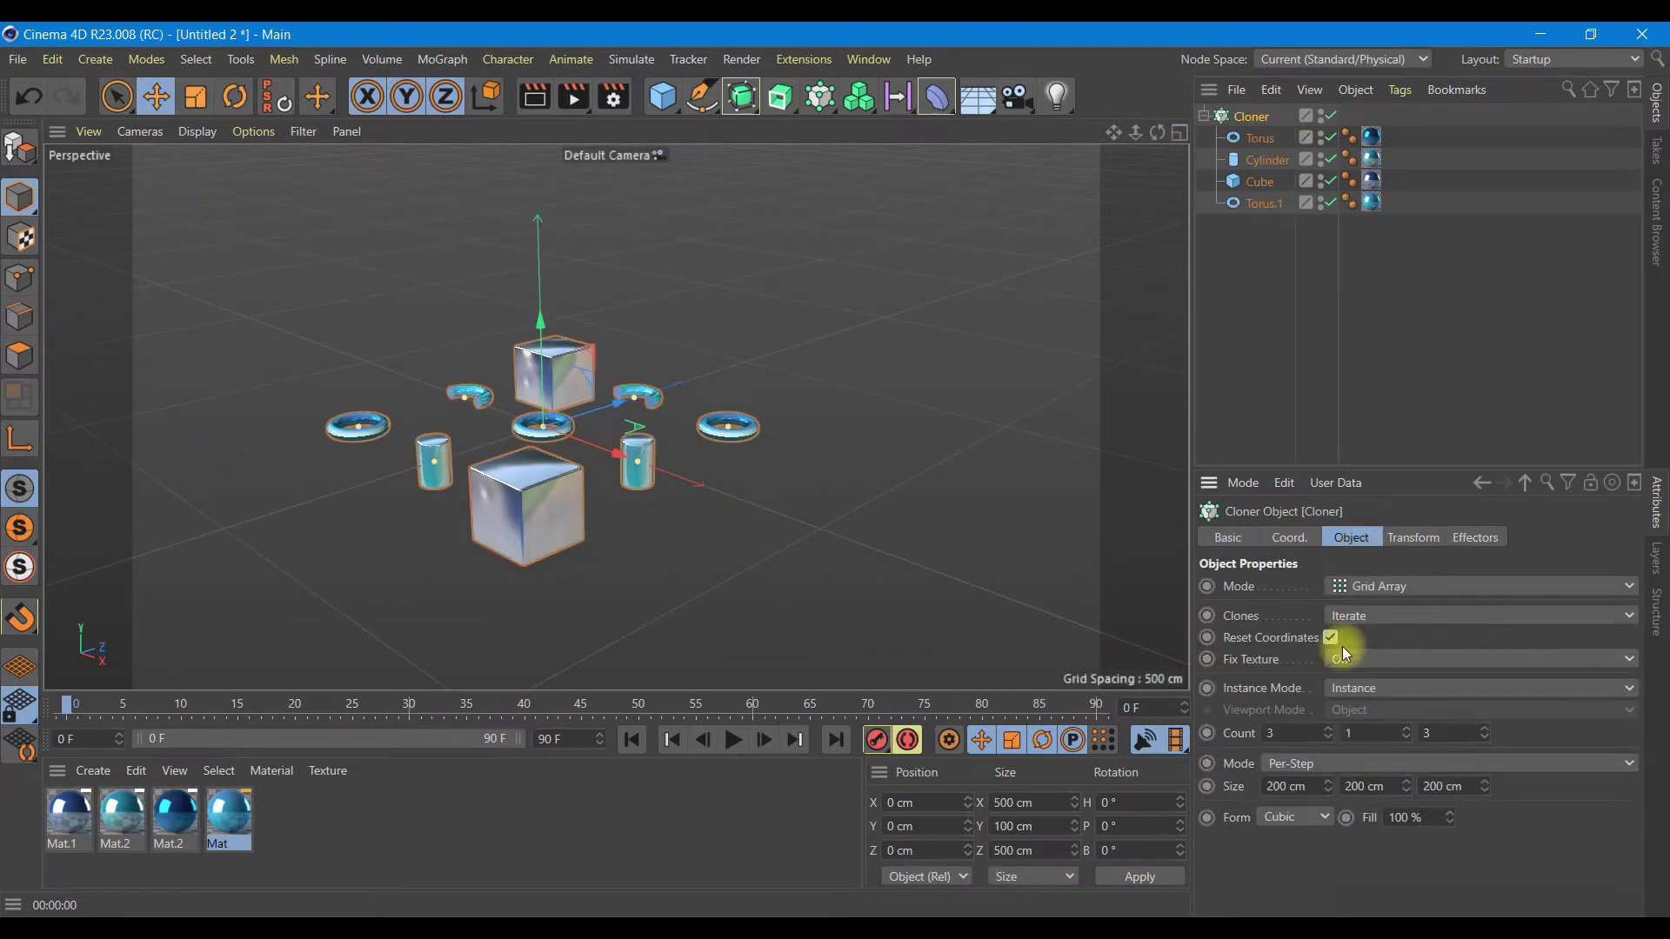
pyautogui.click(1291, 733)
pyautogui.write('4')
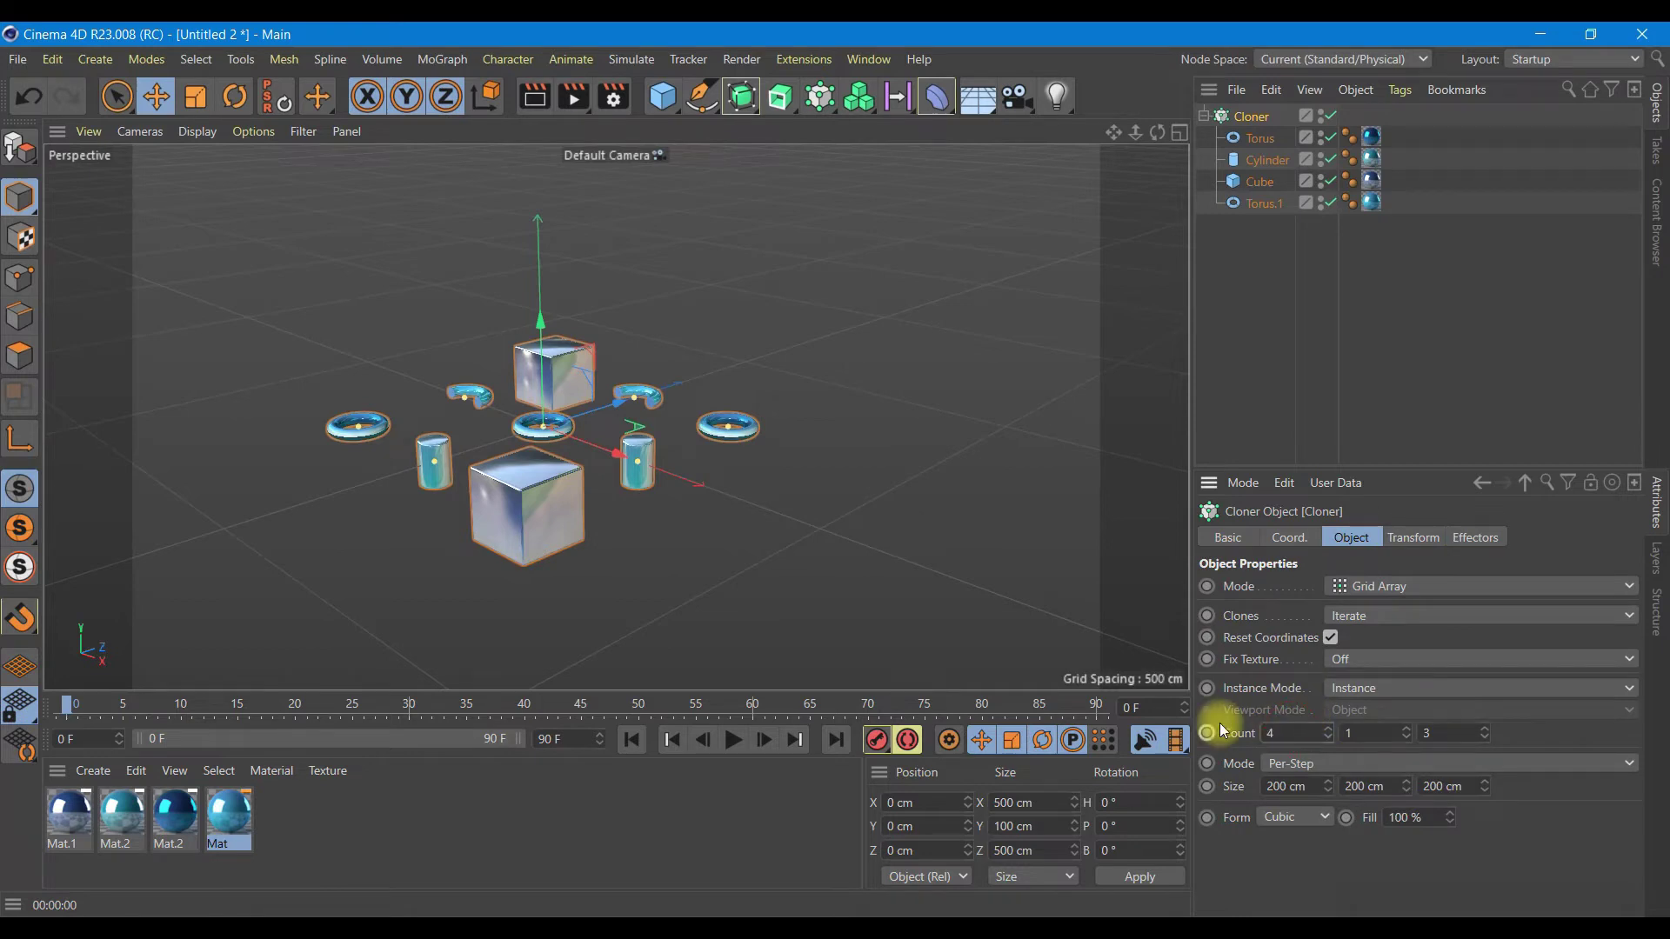
pyautogui.click(1446, 737)
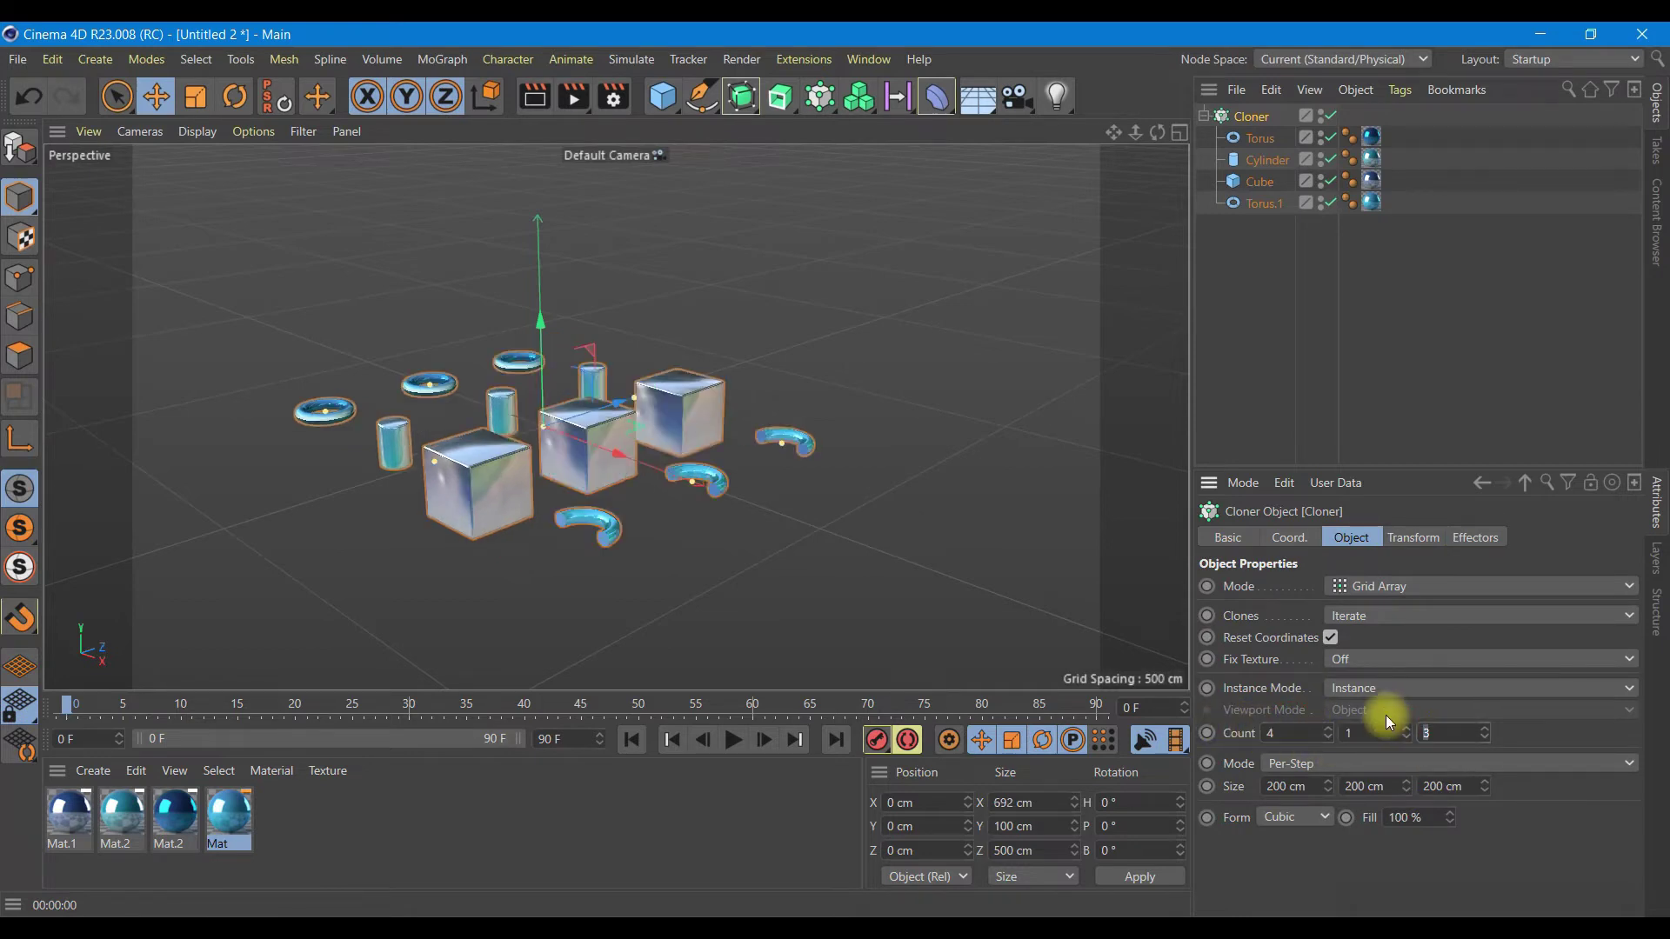
pyautogui.write('4')
pyautogui.click(1367, 615)
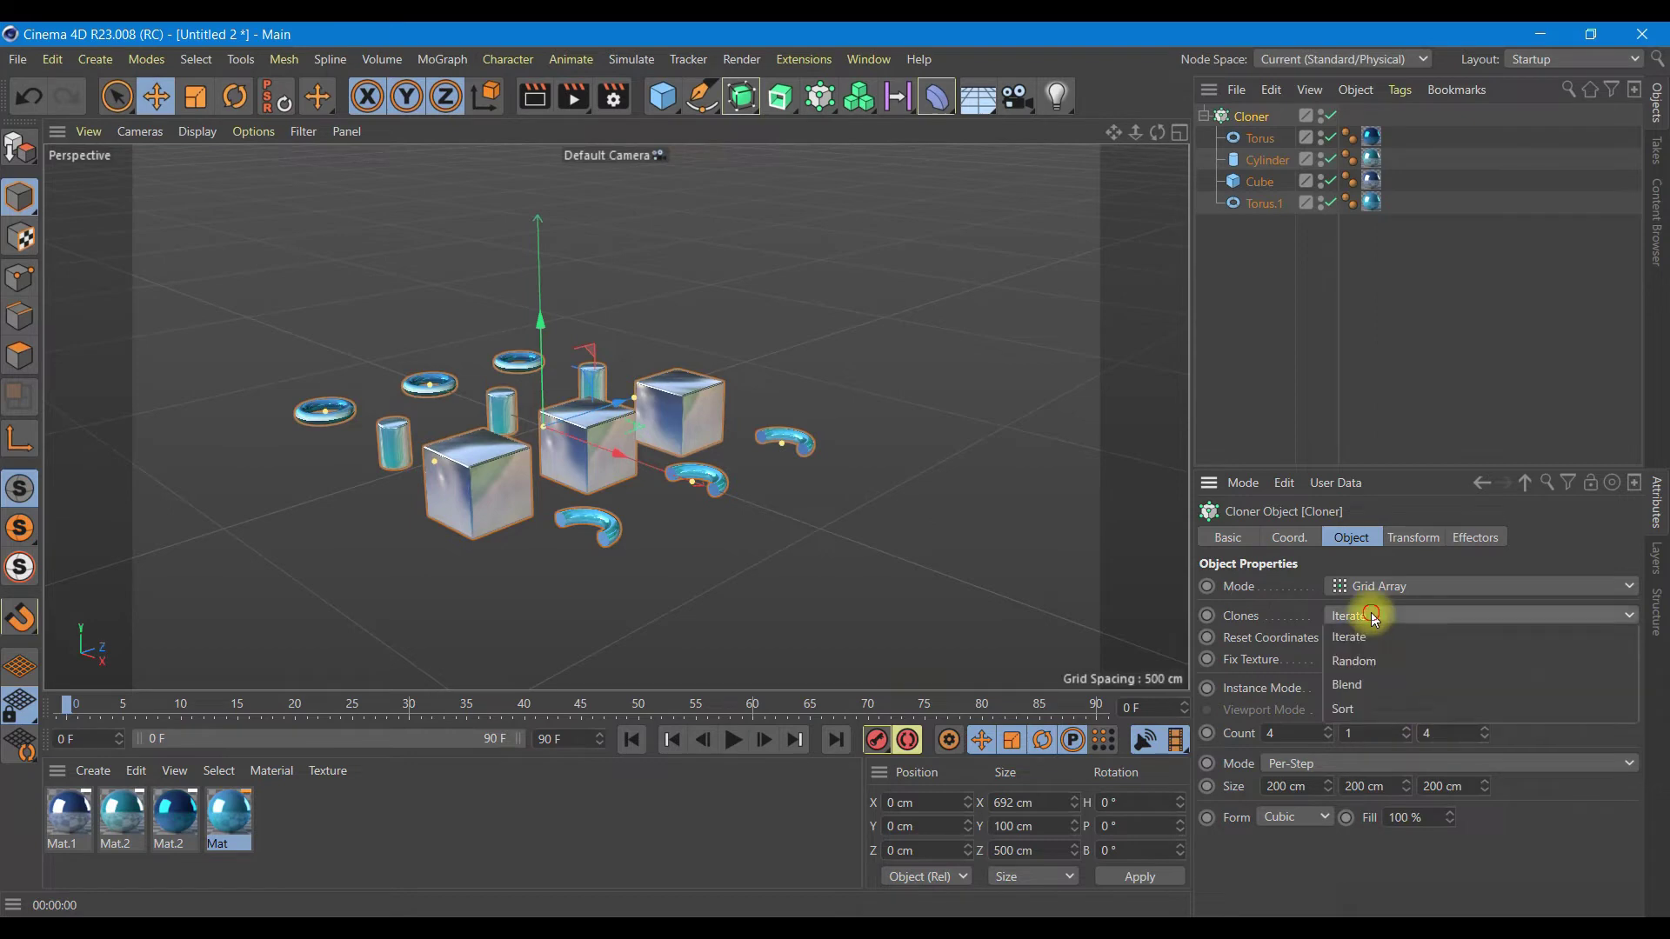
pyautogui.click(1361, 663)
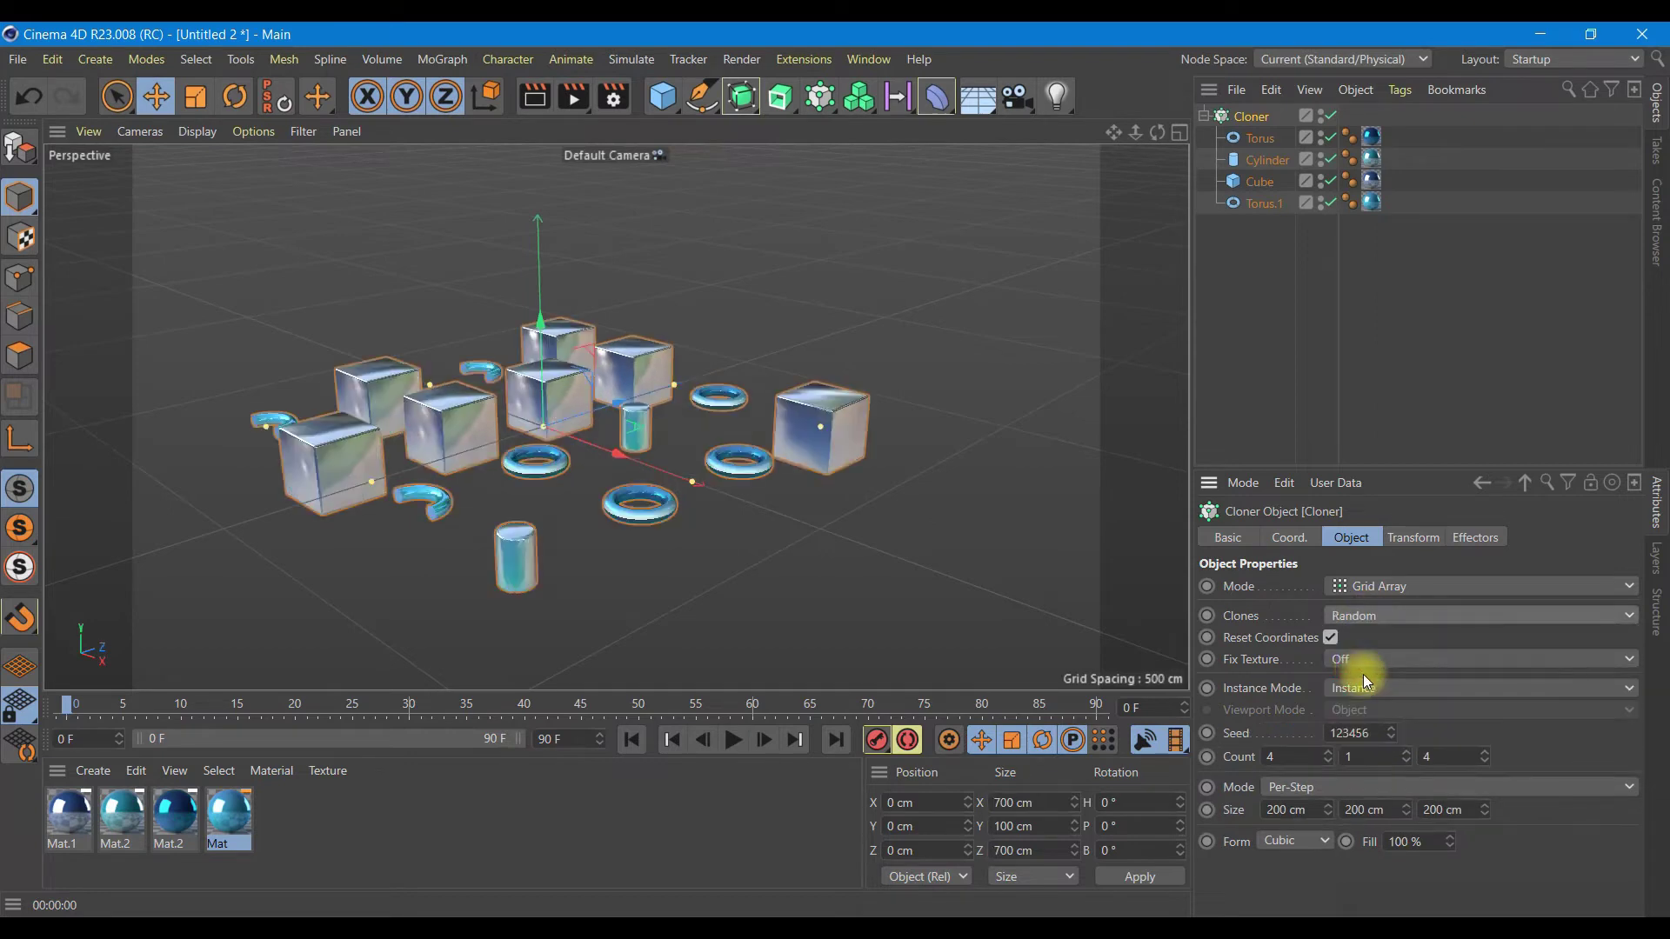
pyautogui.click(1358, 756)
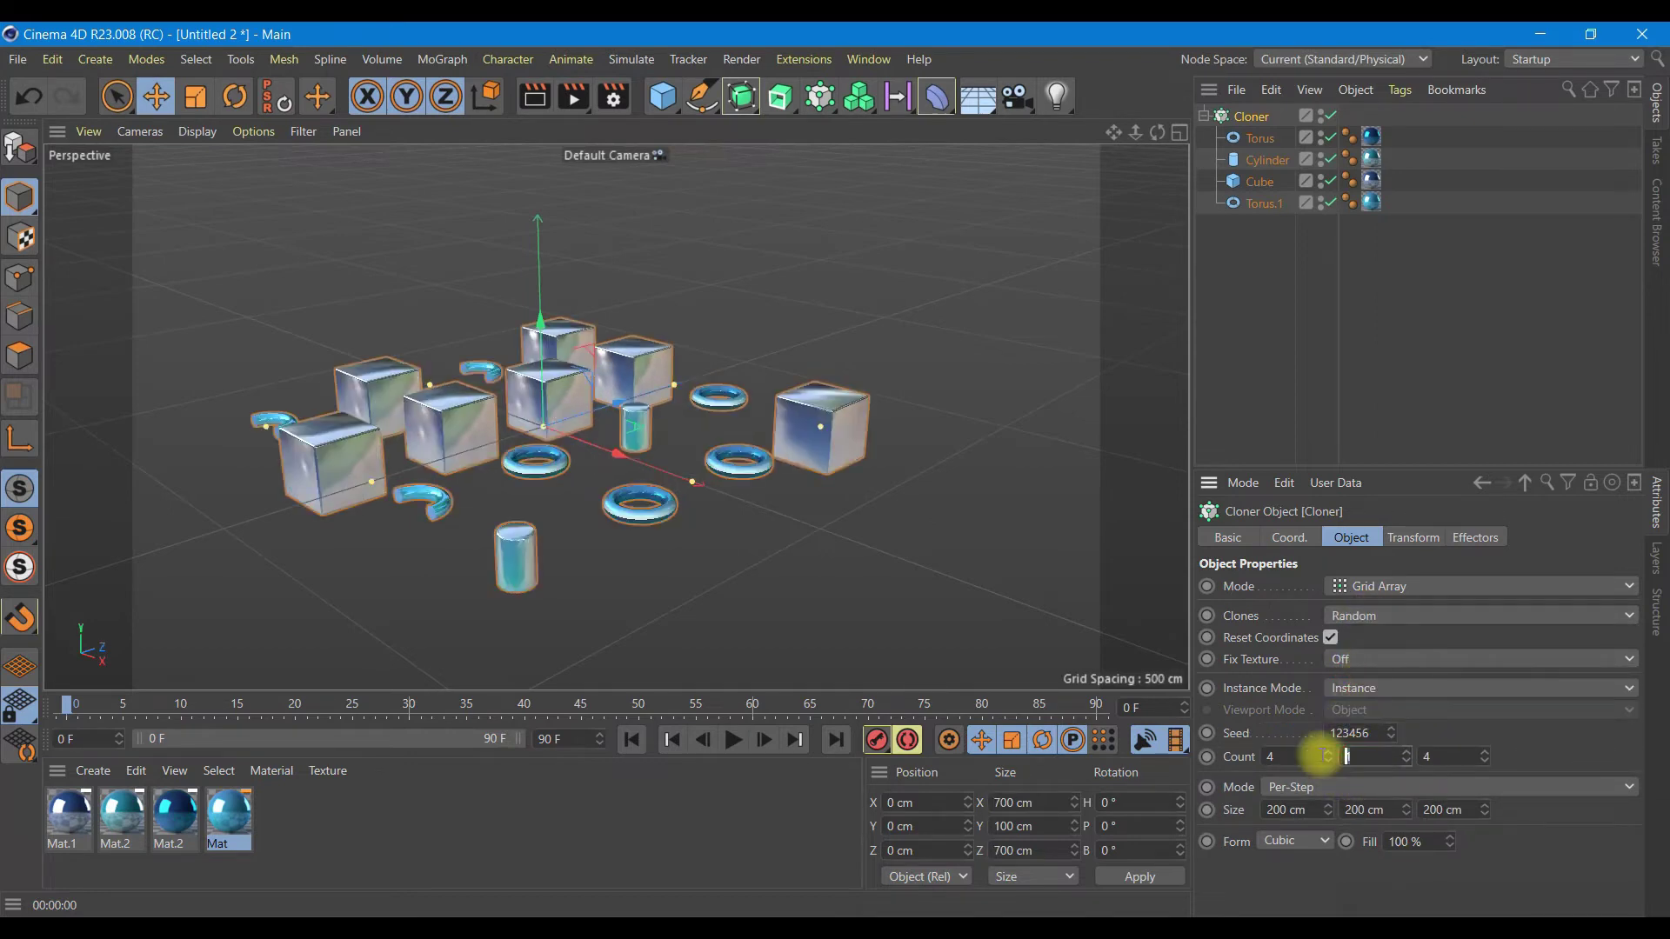
pyautogui.write('7')
# Confirm 7 vertical clones and tighten the cloner spacing to 169 × 111 × 192 cm.
pyautogui.press('Return')
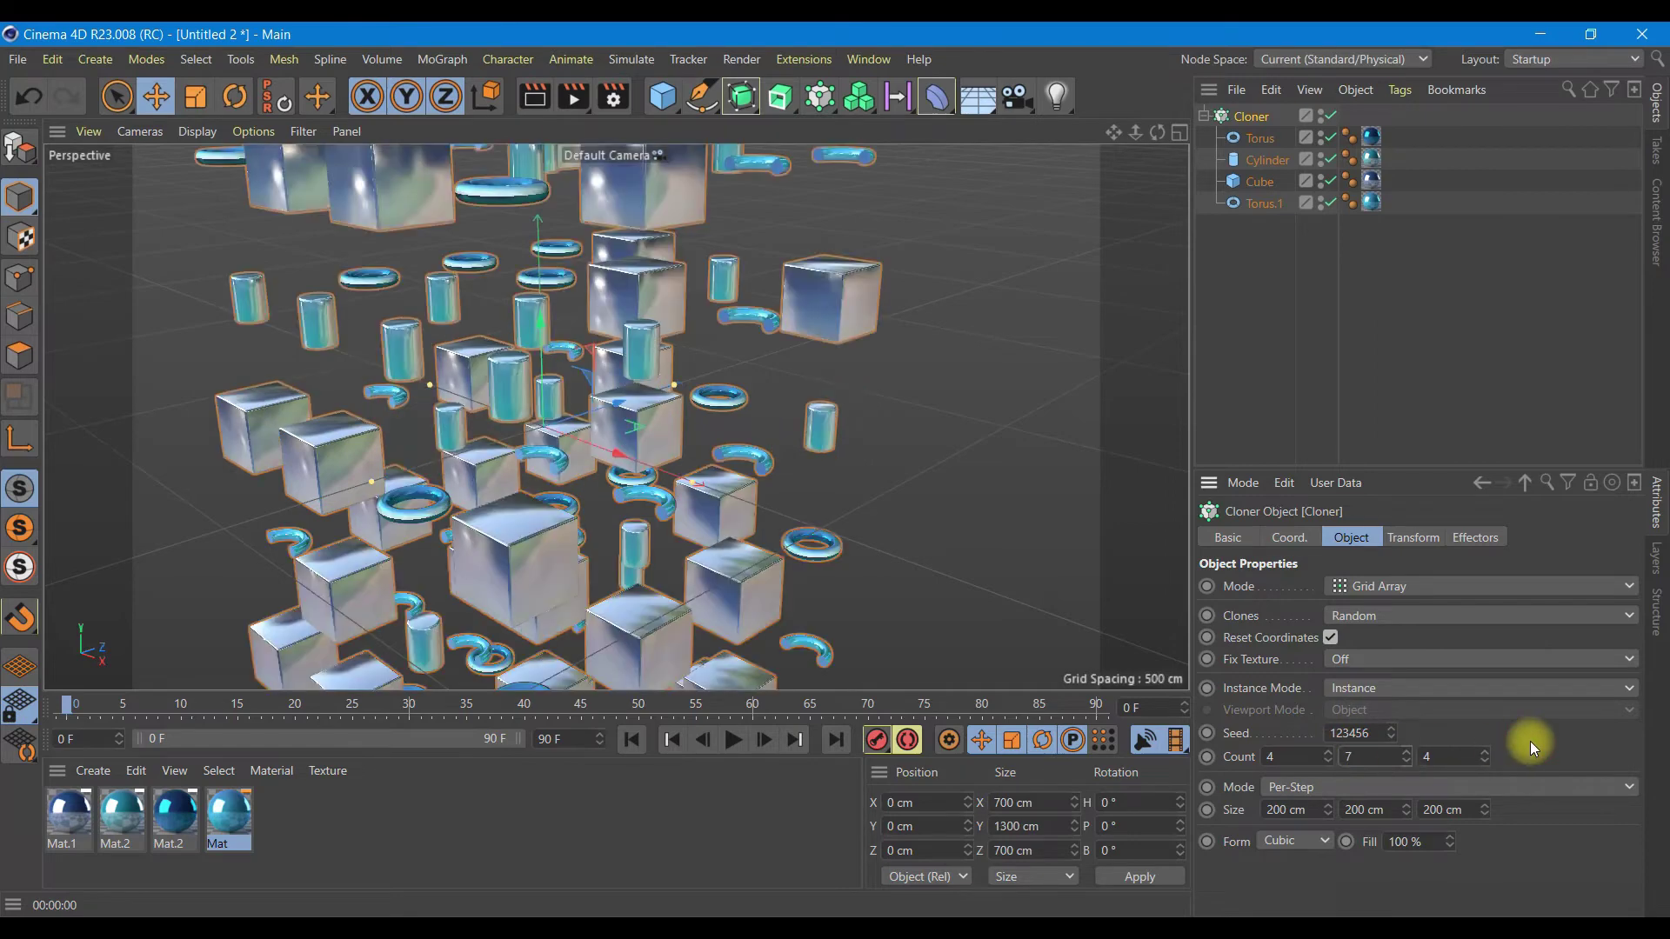
pyautogui.scroll(-3, 729, 563)
pyautogui.scroll(-2, 732, 570)
pyautogui.scroll(3, 732, 570)
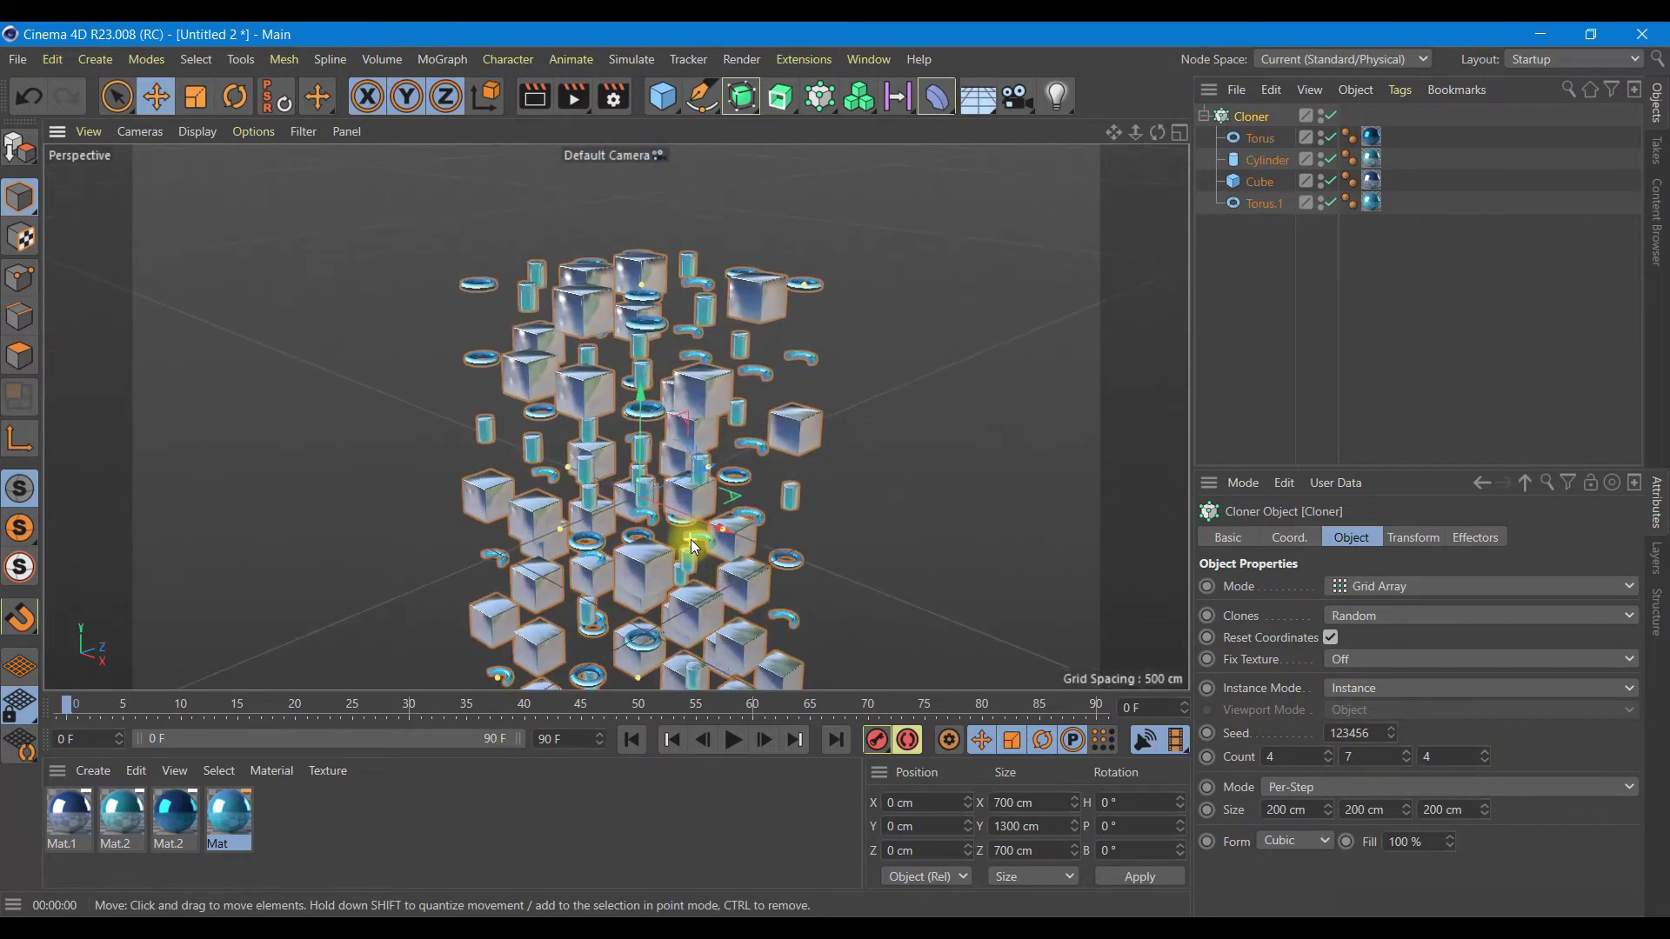
pyautogui.moveTo(1113, 132)
pyautogui.mouseDown()
pyautogui.moveTo(833, 377)
pyautogui.moveTo(833, 353)
pyautogui.mouseUp()
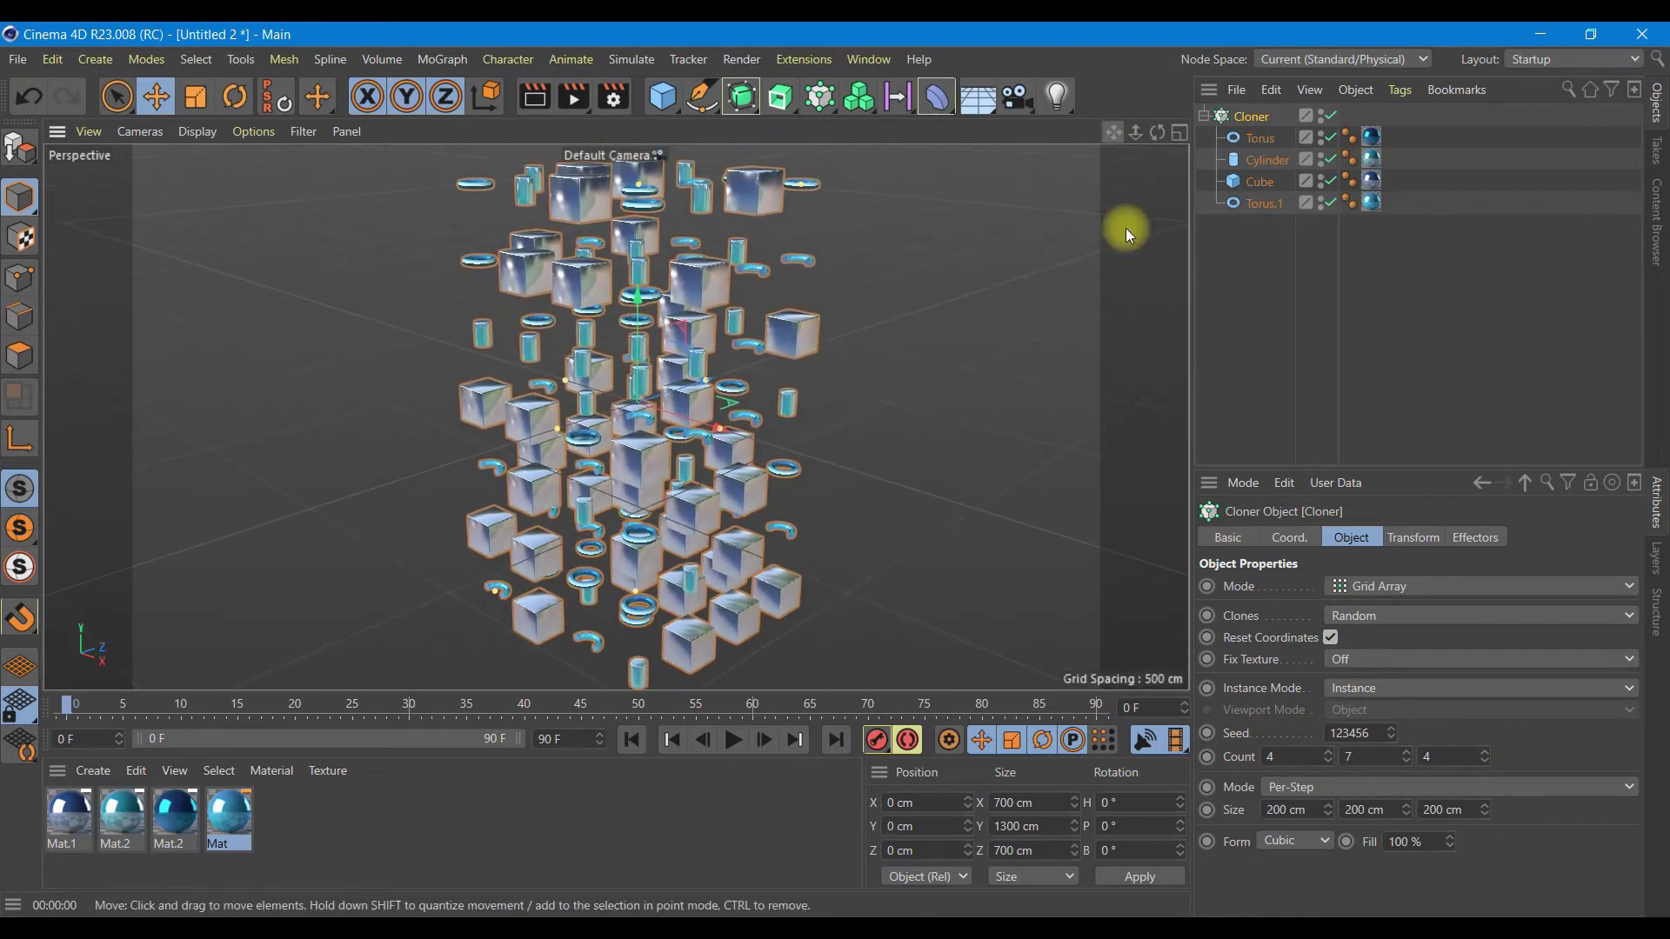
pyautogui.moveTo(1328, 811); pyautogui.dragTo(1328, 821)
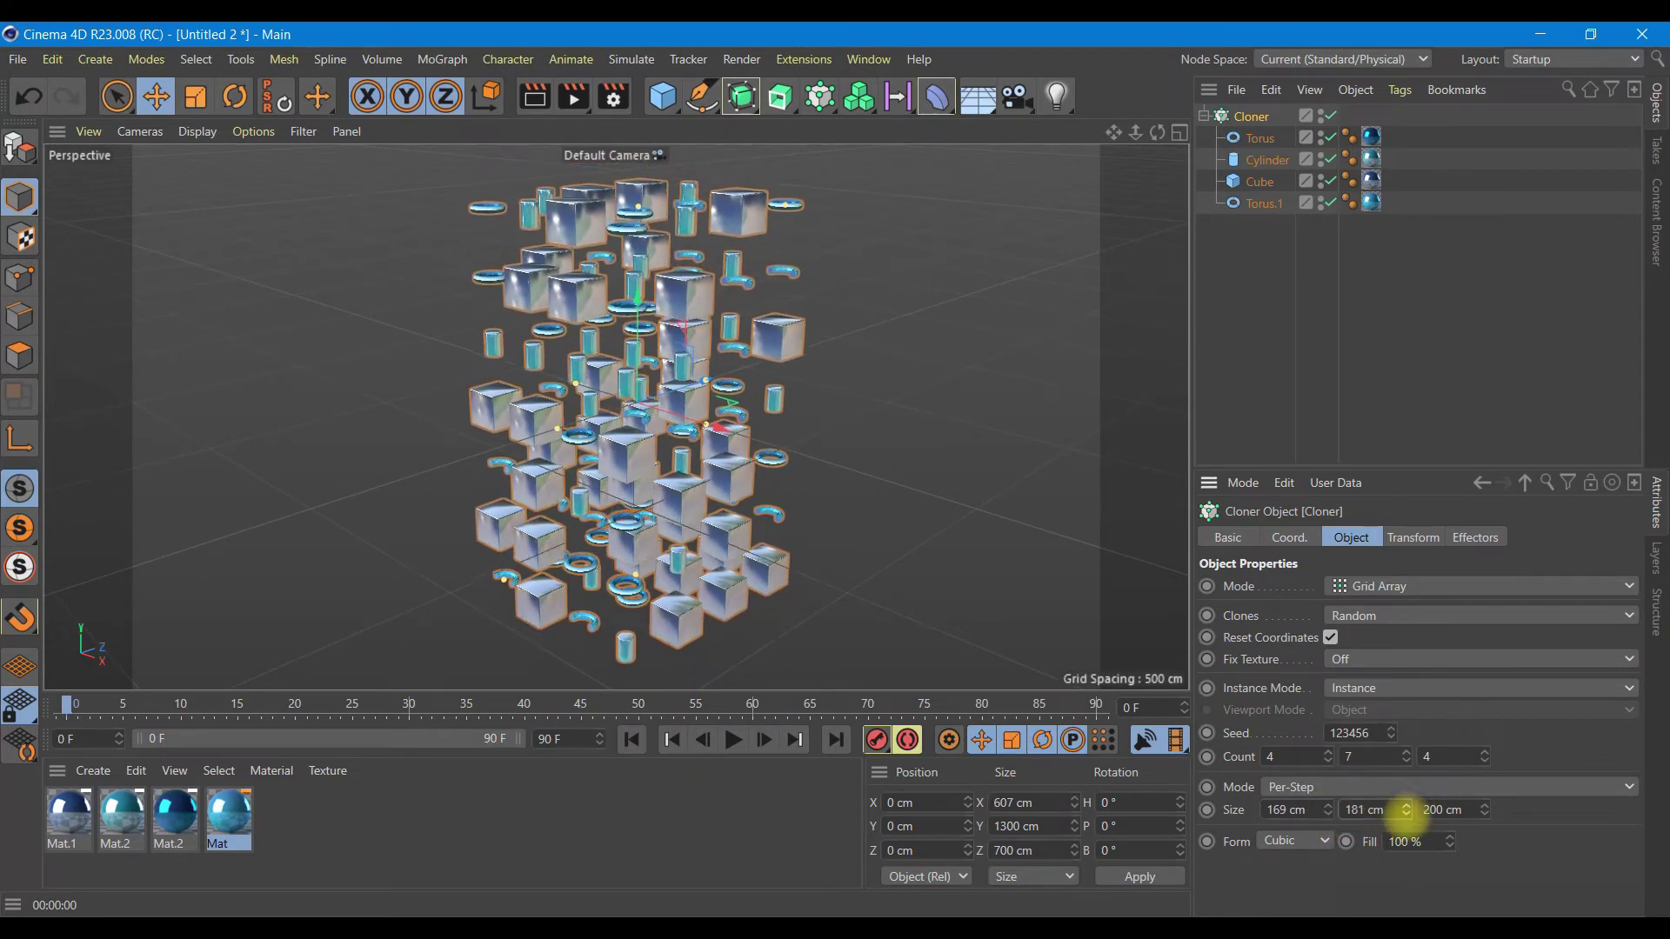
pyautogui.moveTo(1407, 809); pyautogui.dragTo(1485, 817)
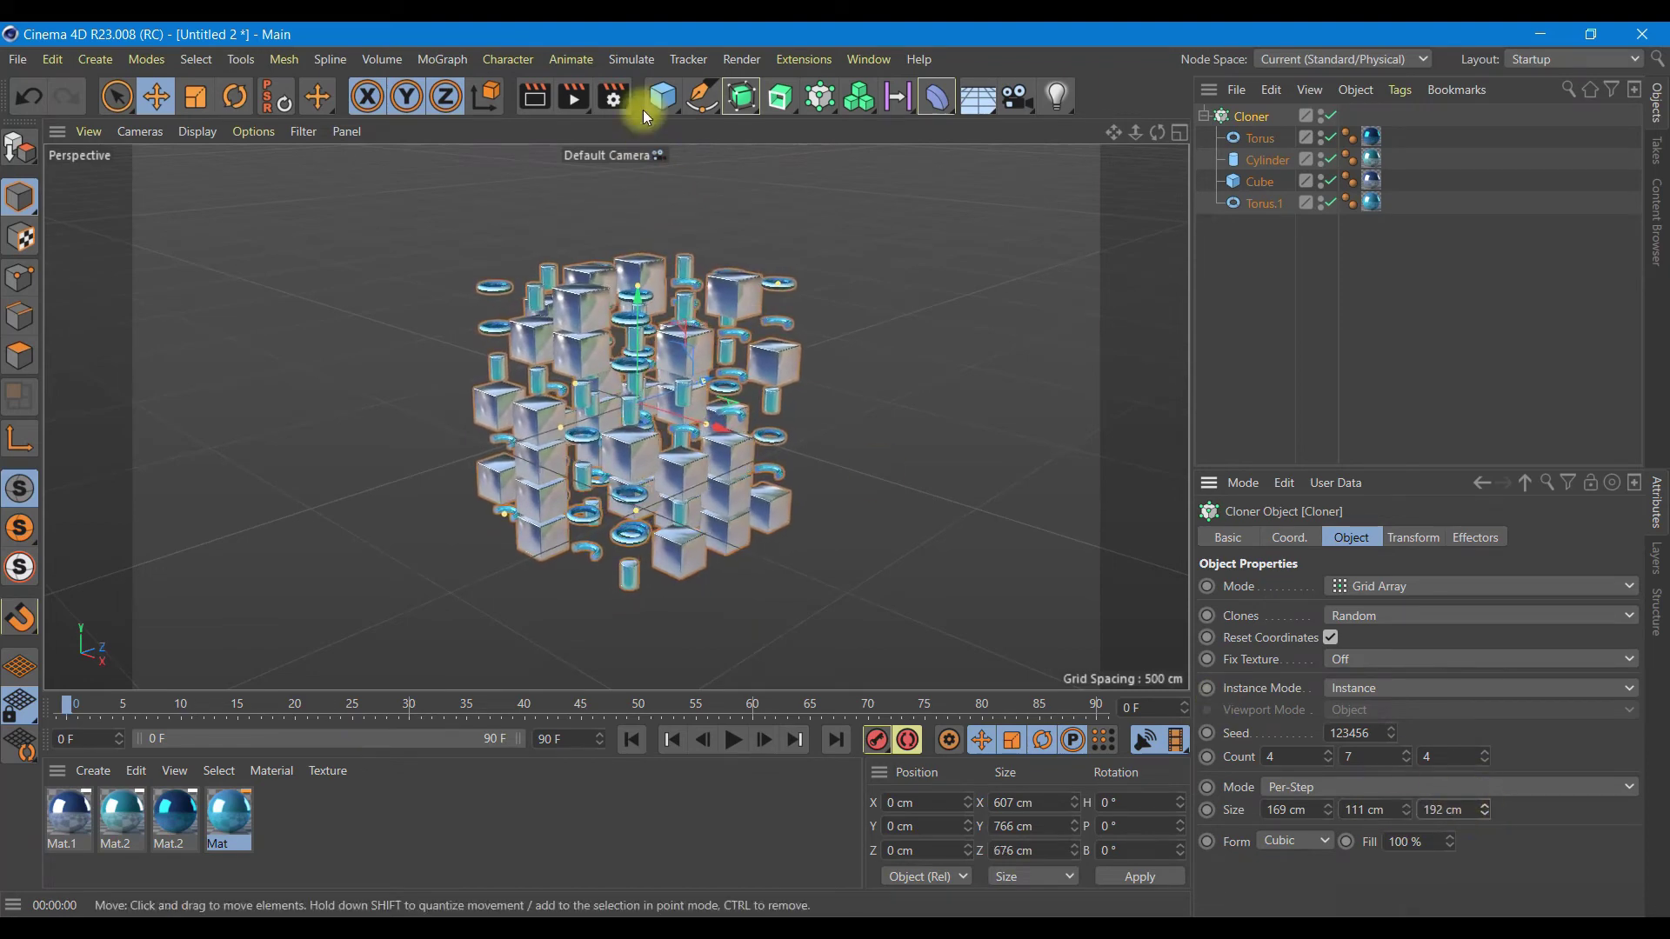
# Render a preview of the packed clones and reselect the Cloner.
pyautogui.click(534, 95)
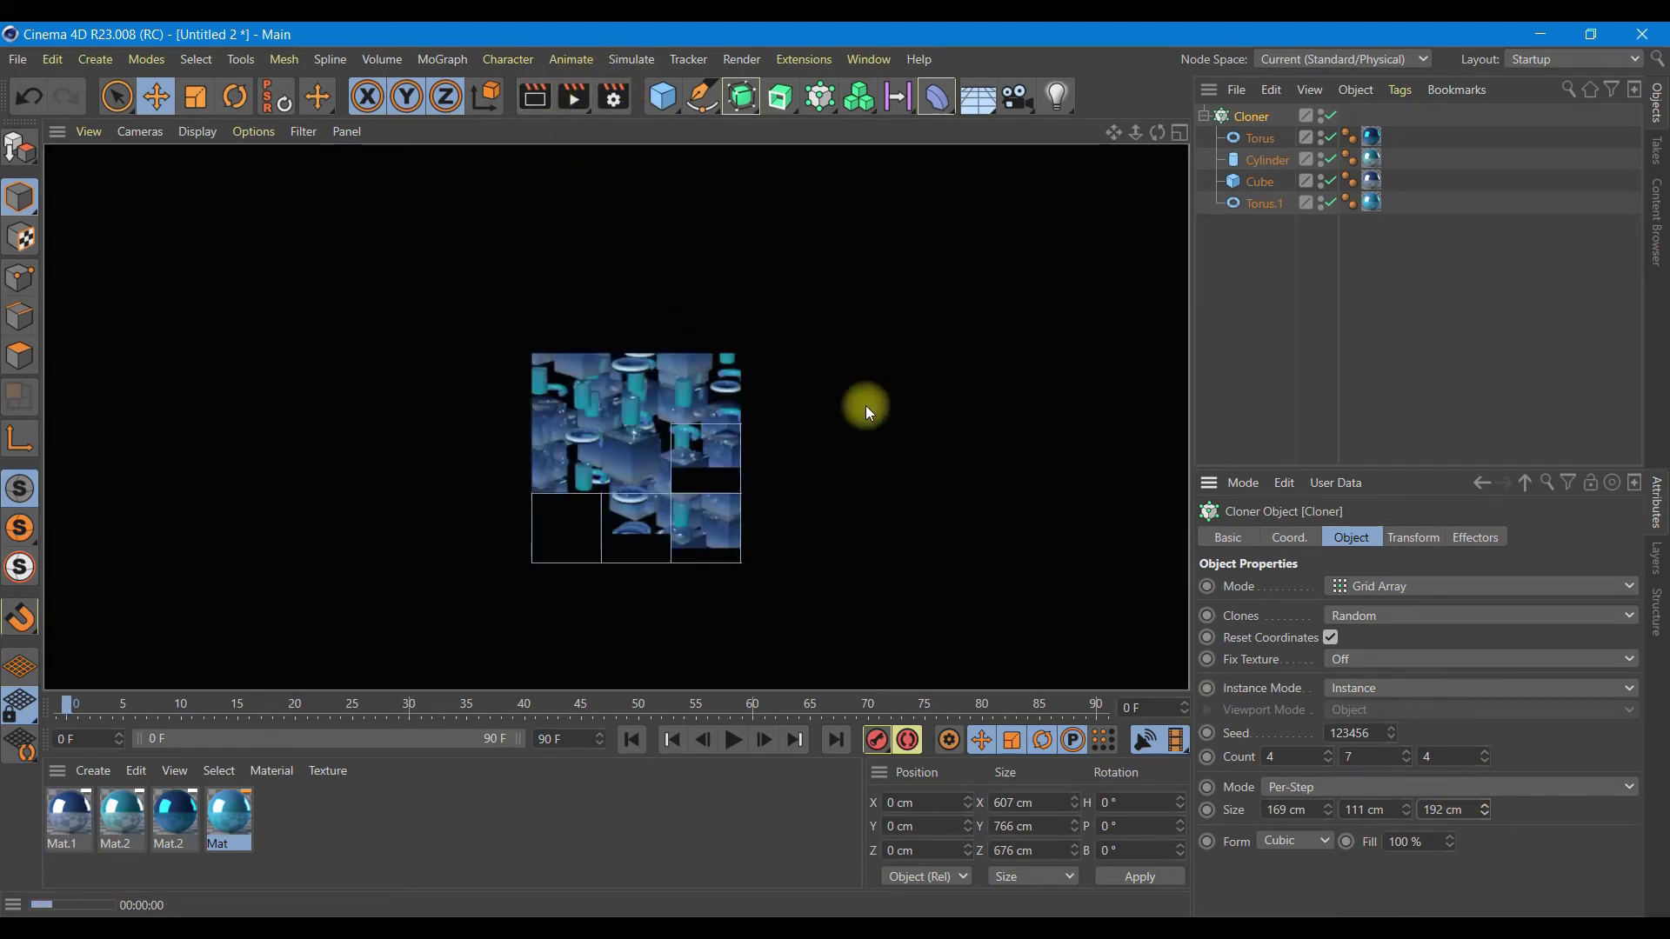
pyautogui.click(613, 393)
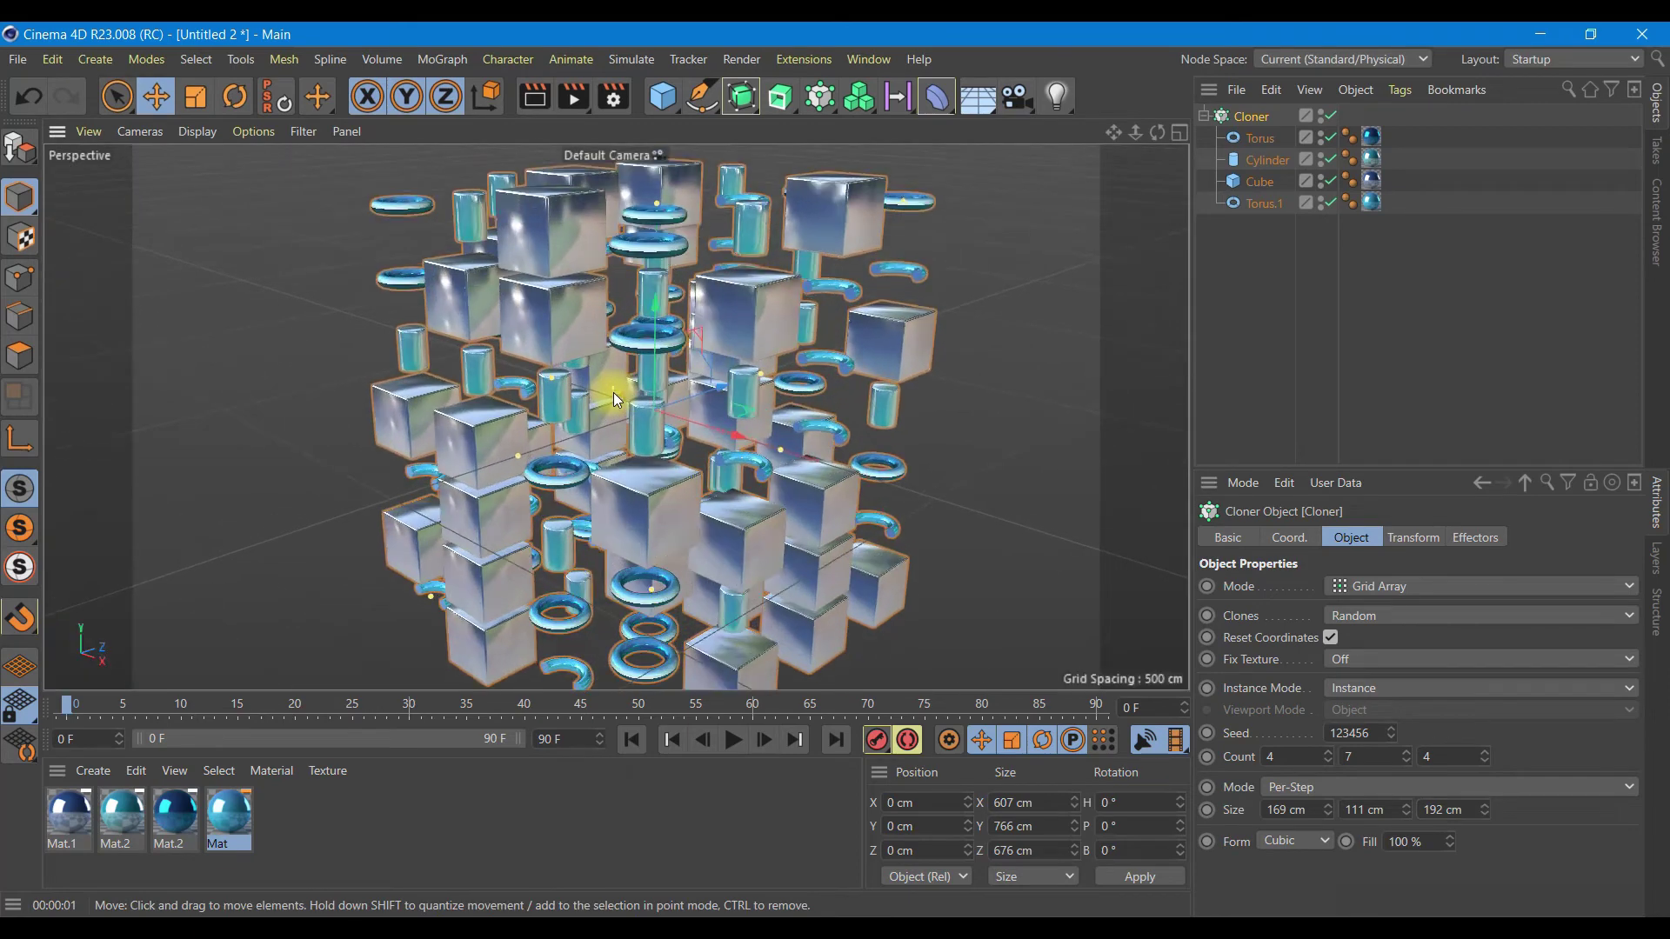
pyautogui.scroll(2, 613, 394)
pyautogui.scroll(1, 613, 393)
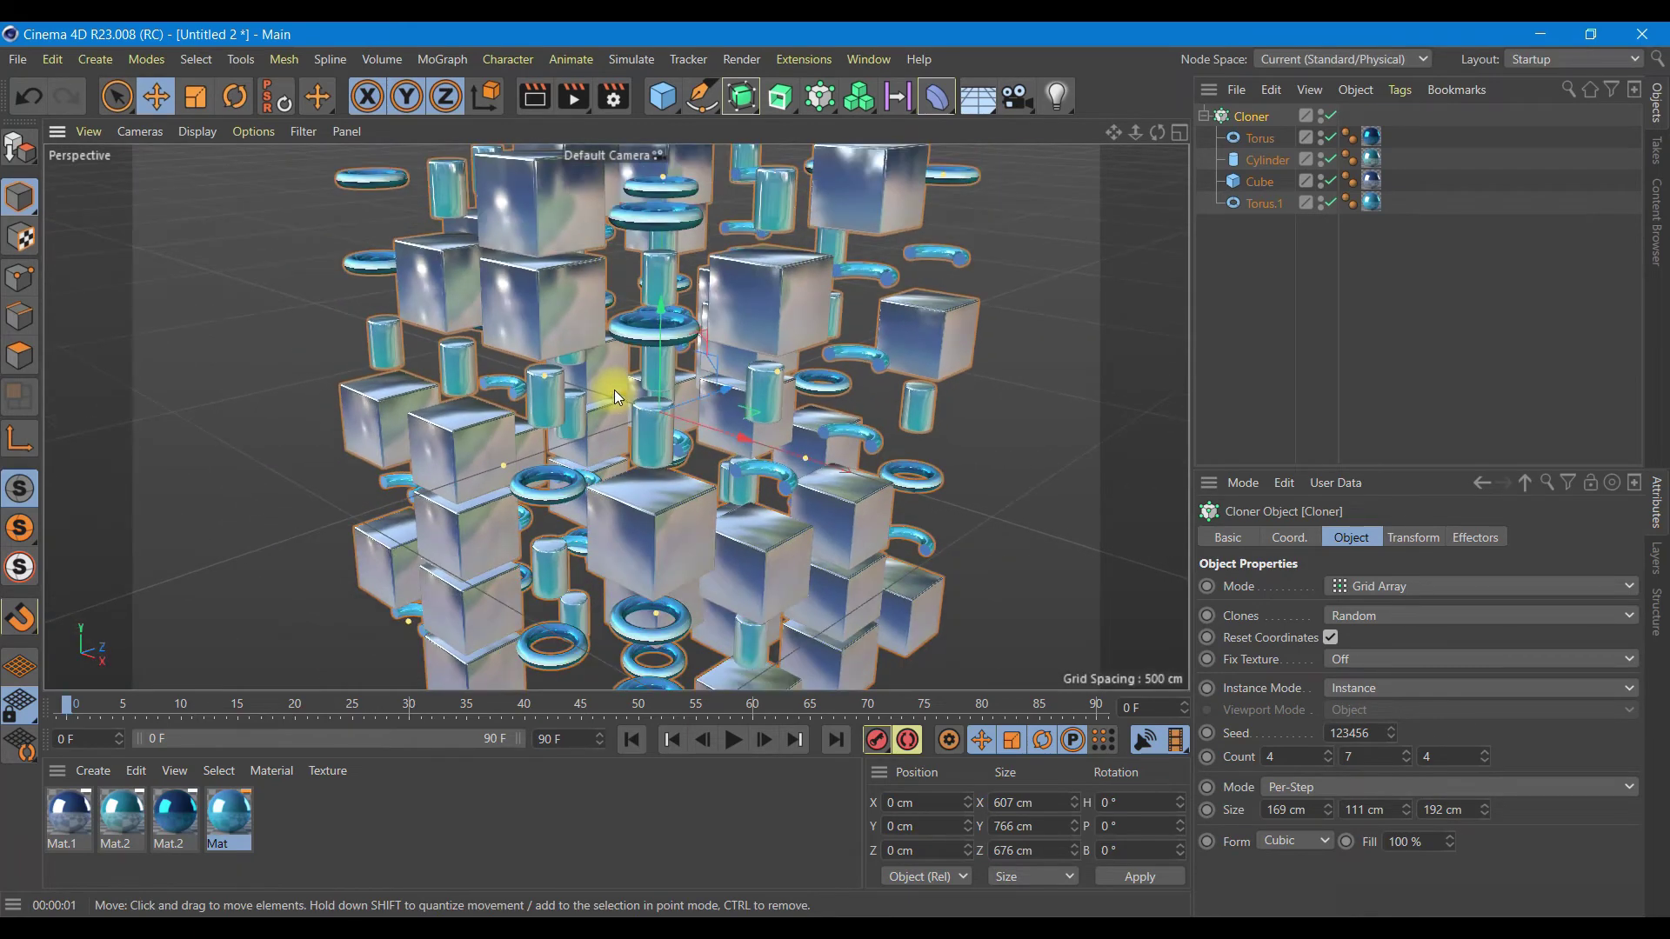
pyautogui.click(1252, 122)
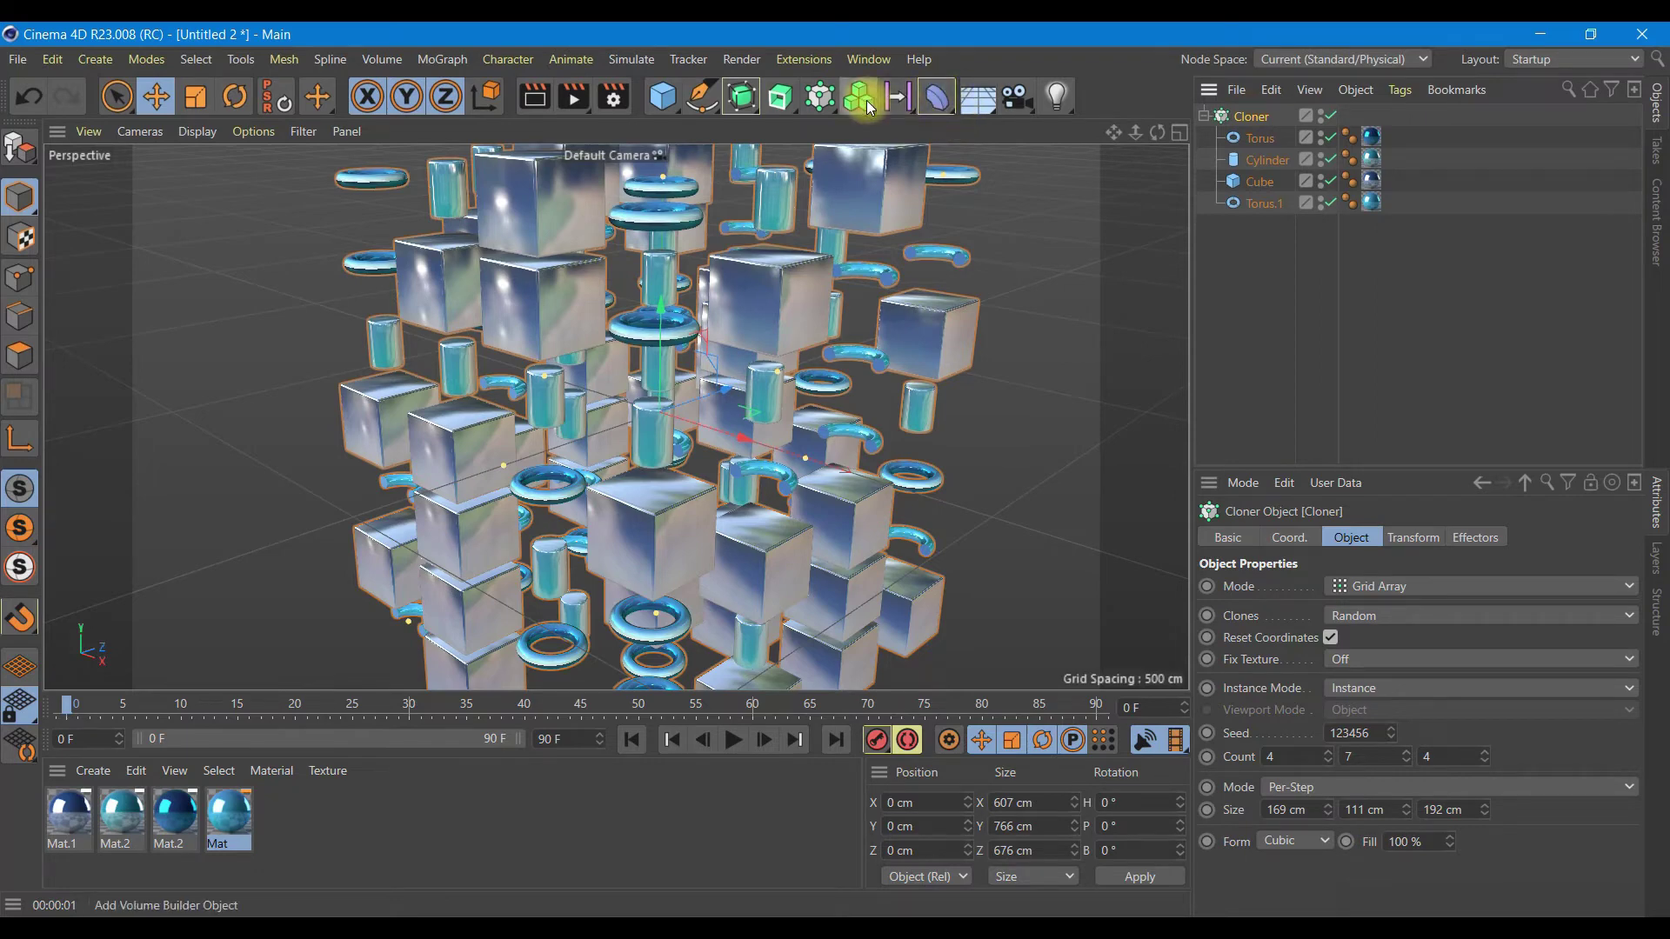
# Add a Random effector with Scale and Uniform Scale enabled at 0.5.
pyautogui.click(826, 102)
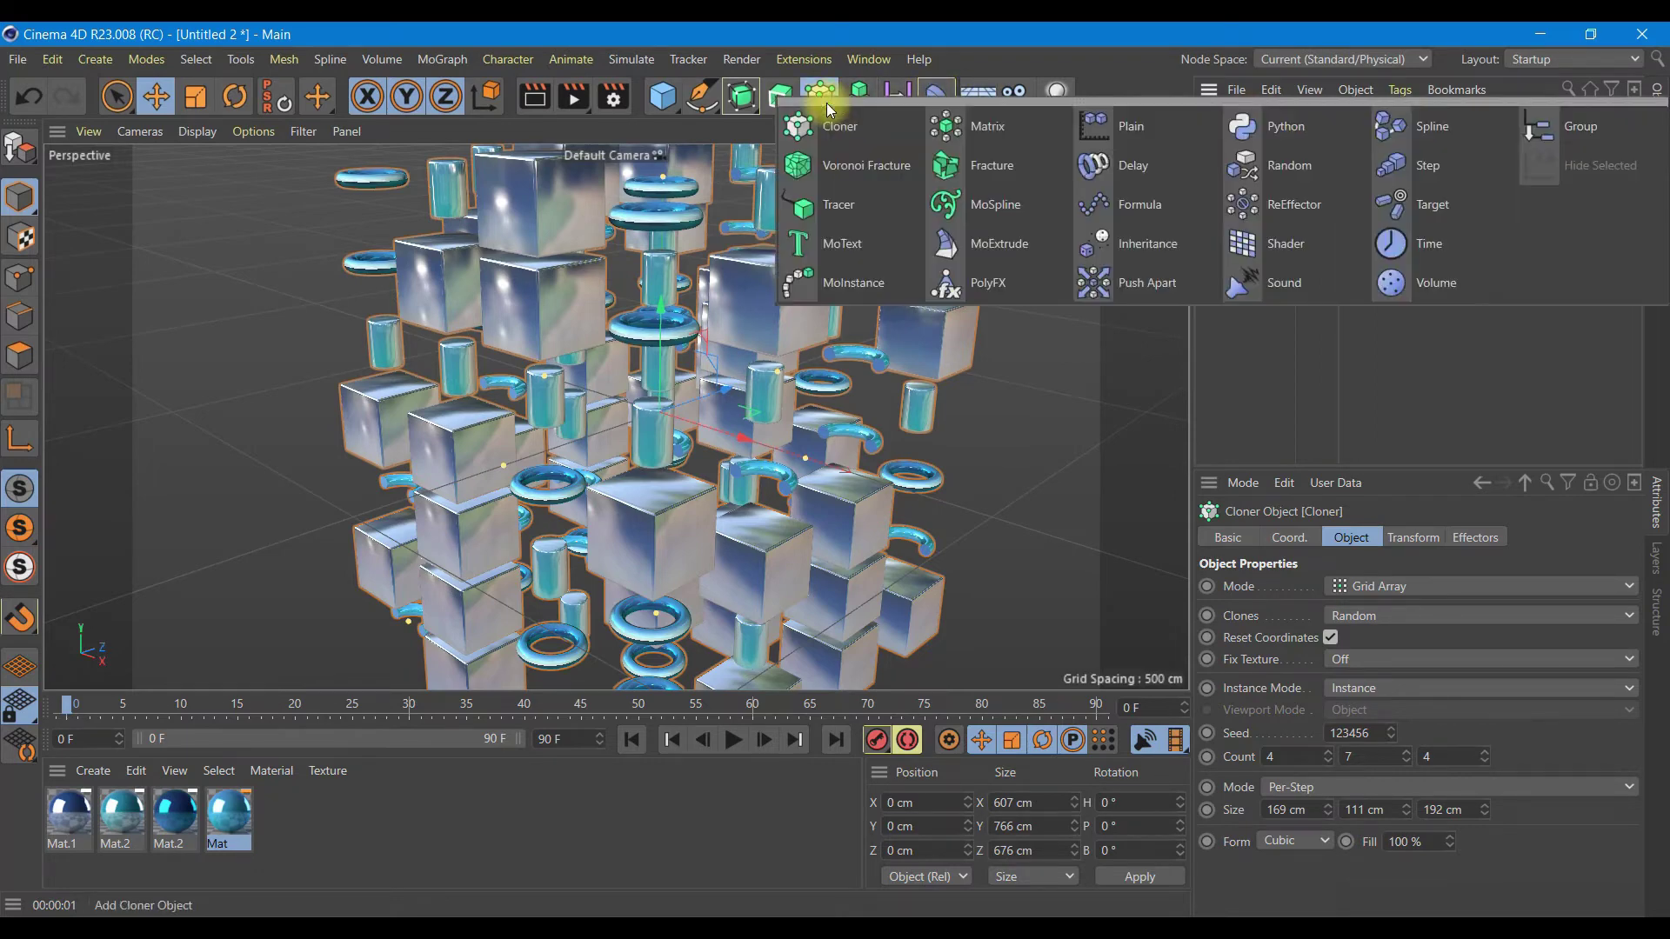
pyautogui.click(1276, 164)
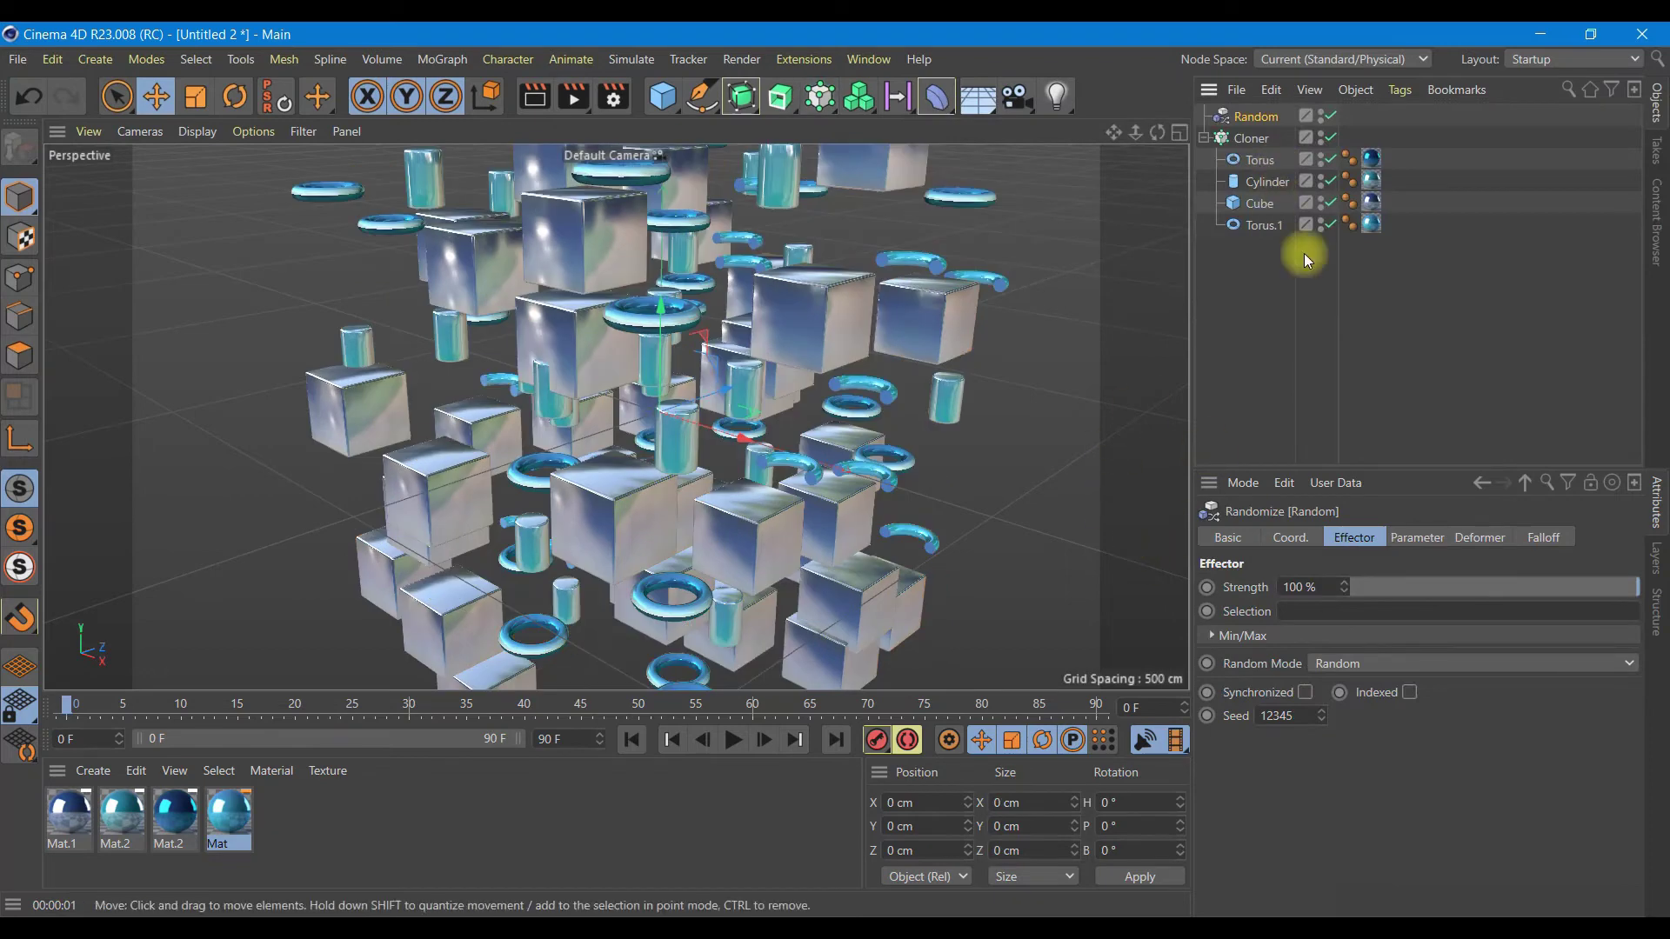
pyautogui.click(1403, 537)
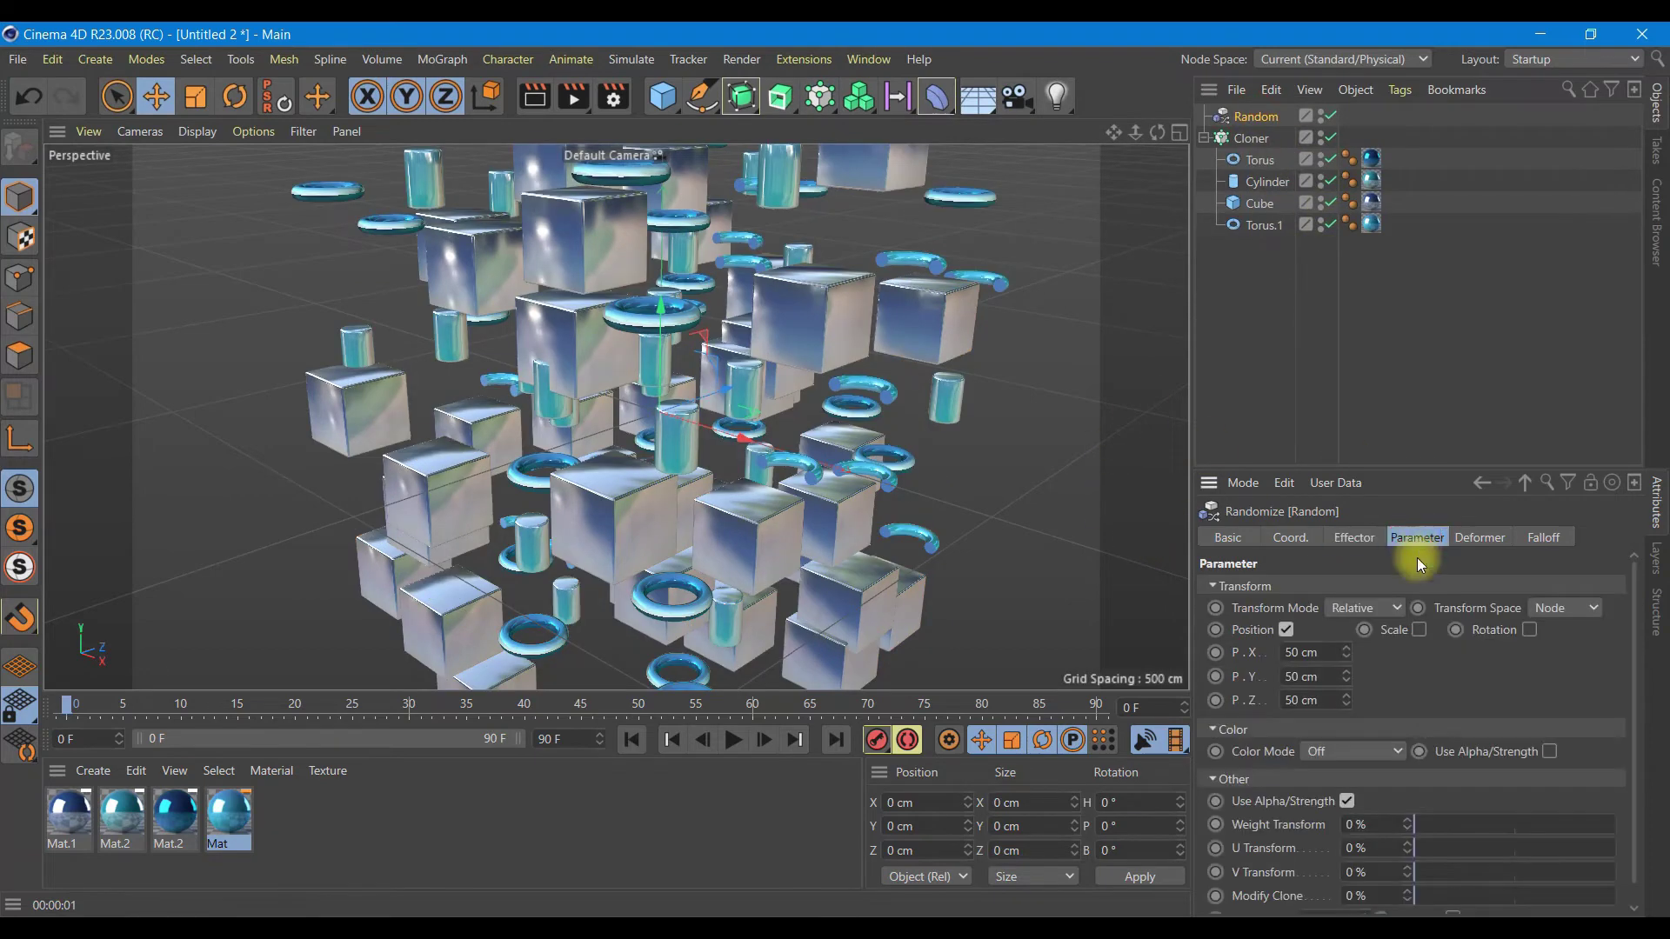
pyautogui.click(1419, 632)
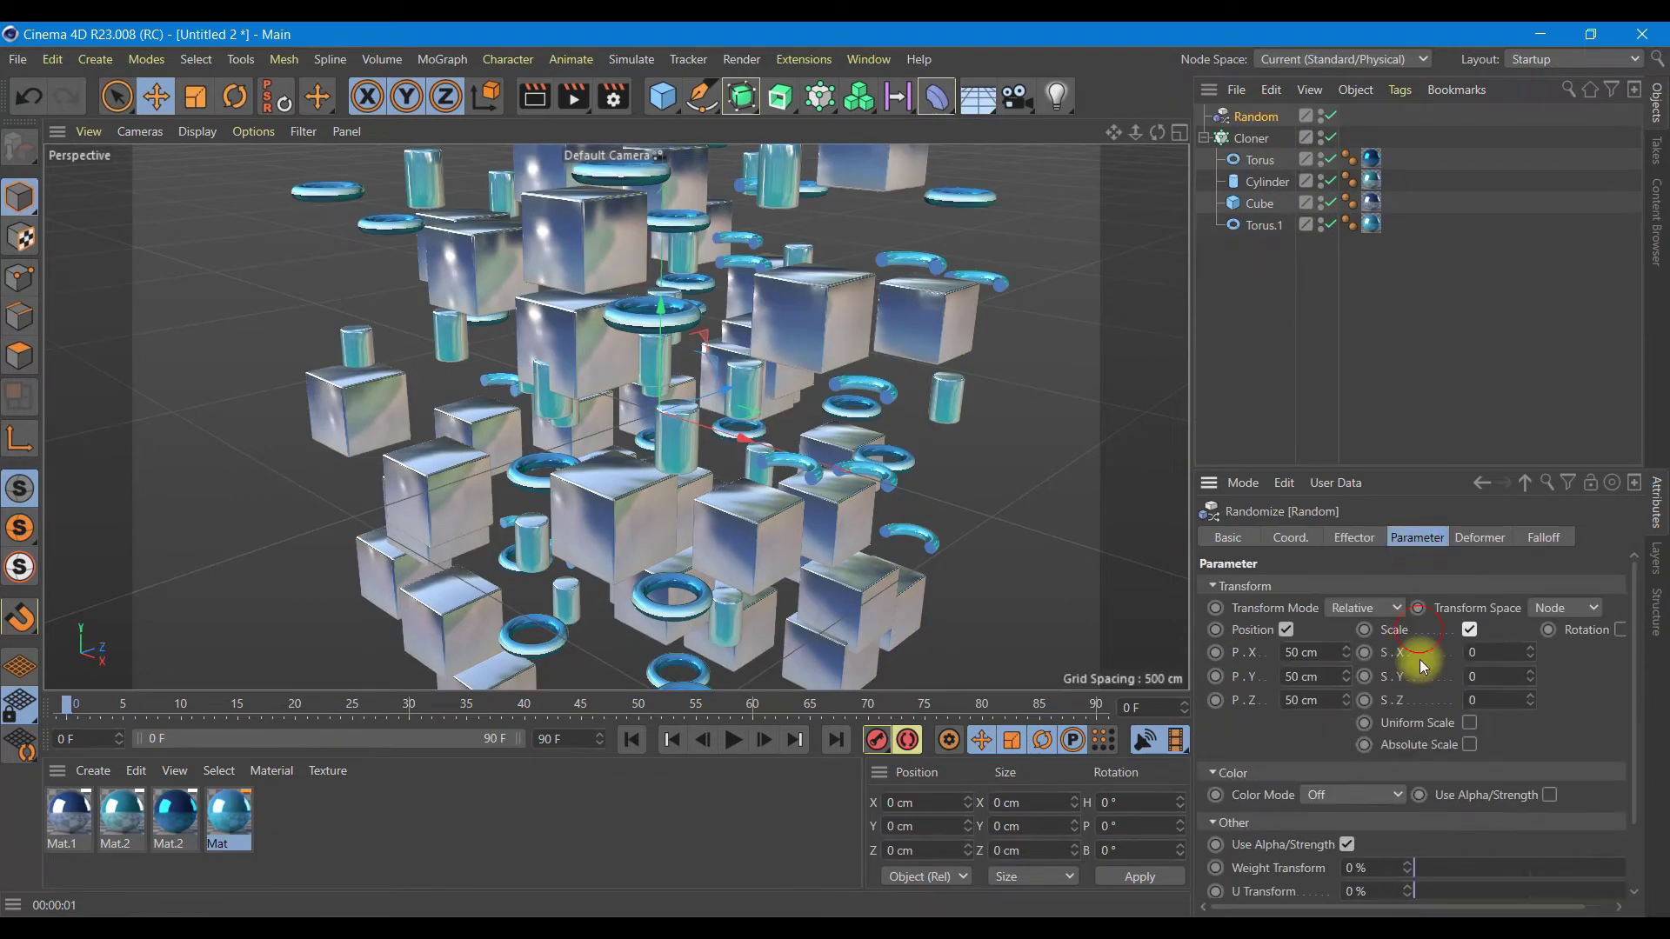
pyautogui.click(1469, 722)
pyautogui.click(1478, 653)
pyautogui.write('.5')
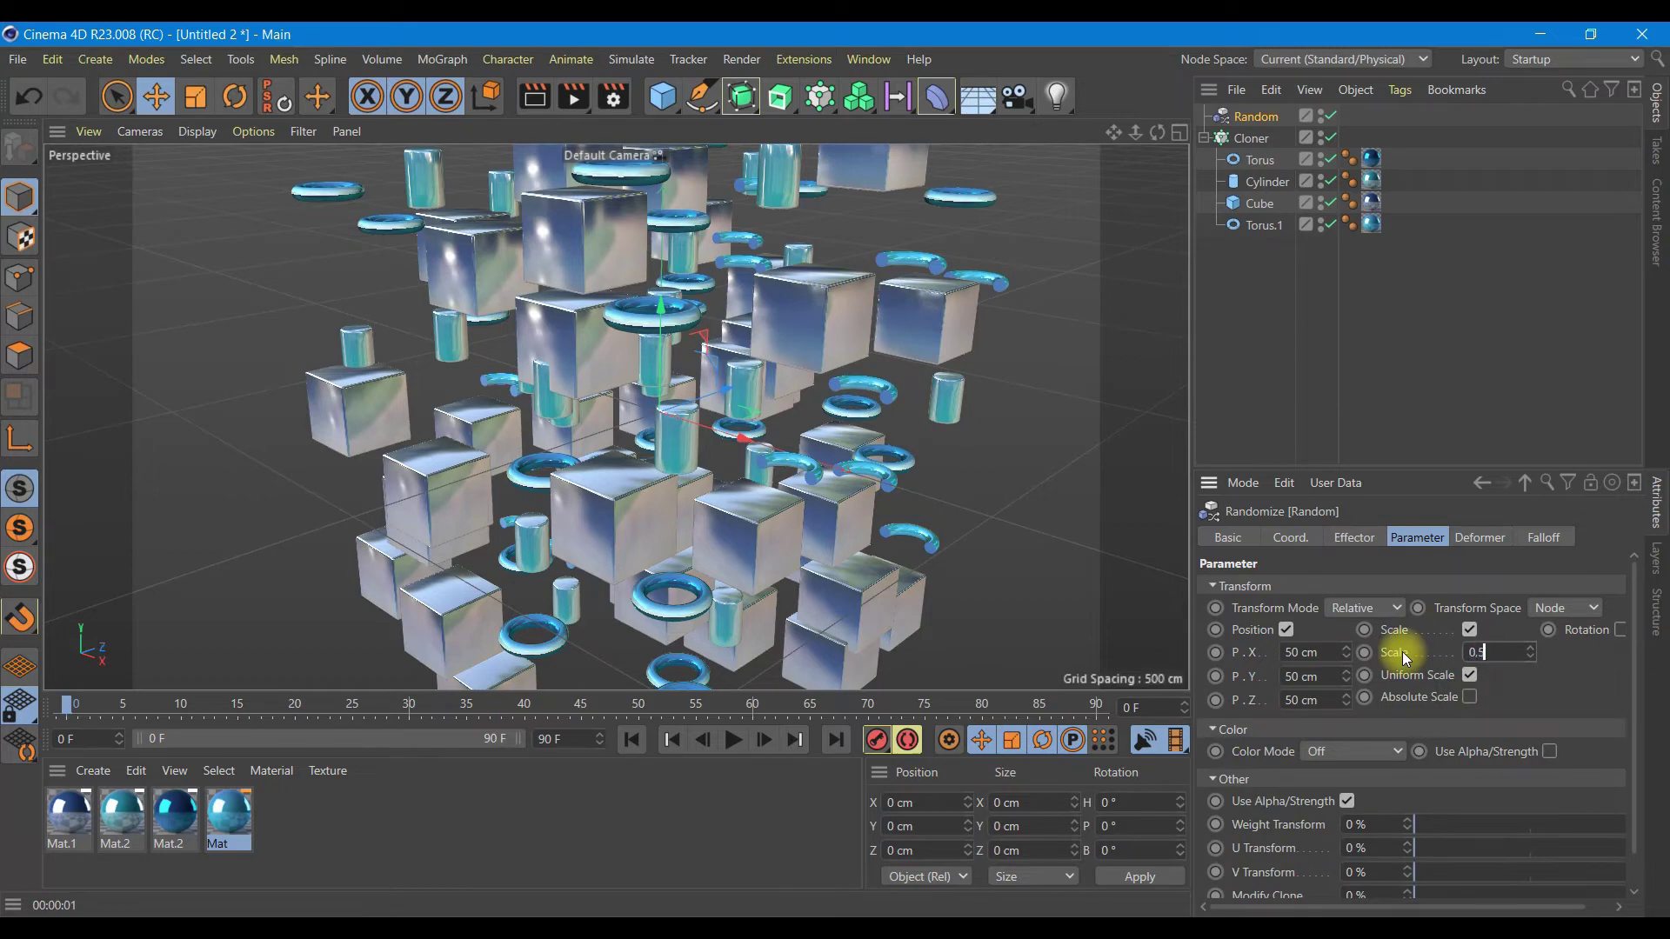
pyautogui.press('Return')
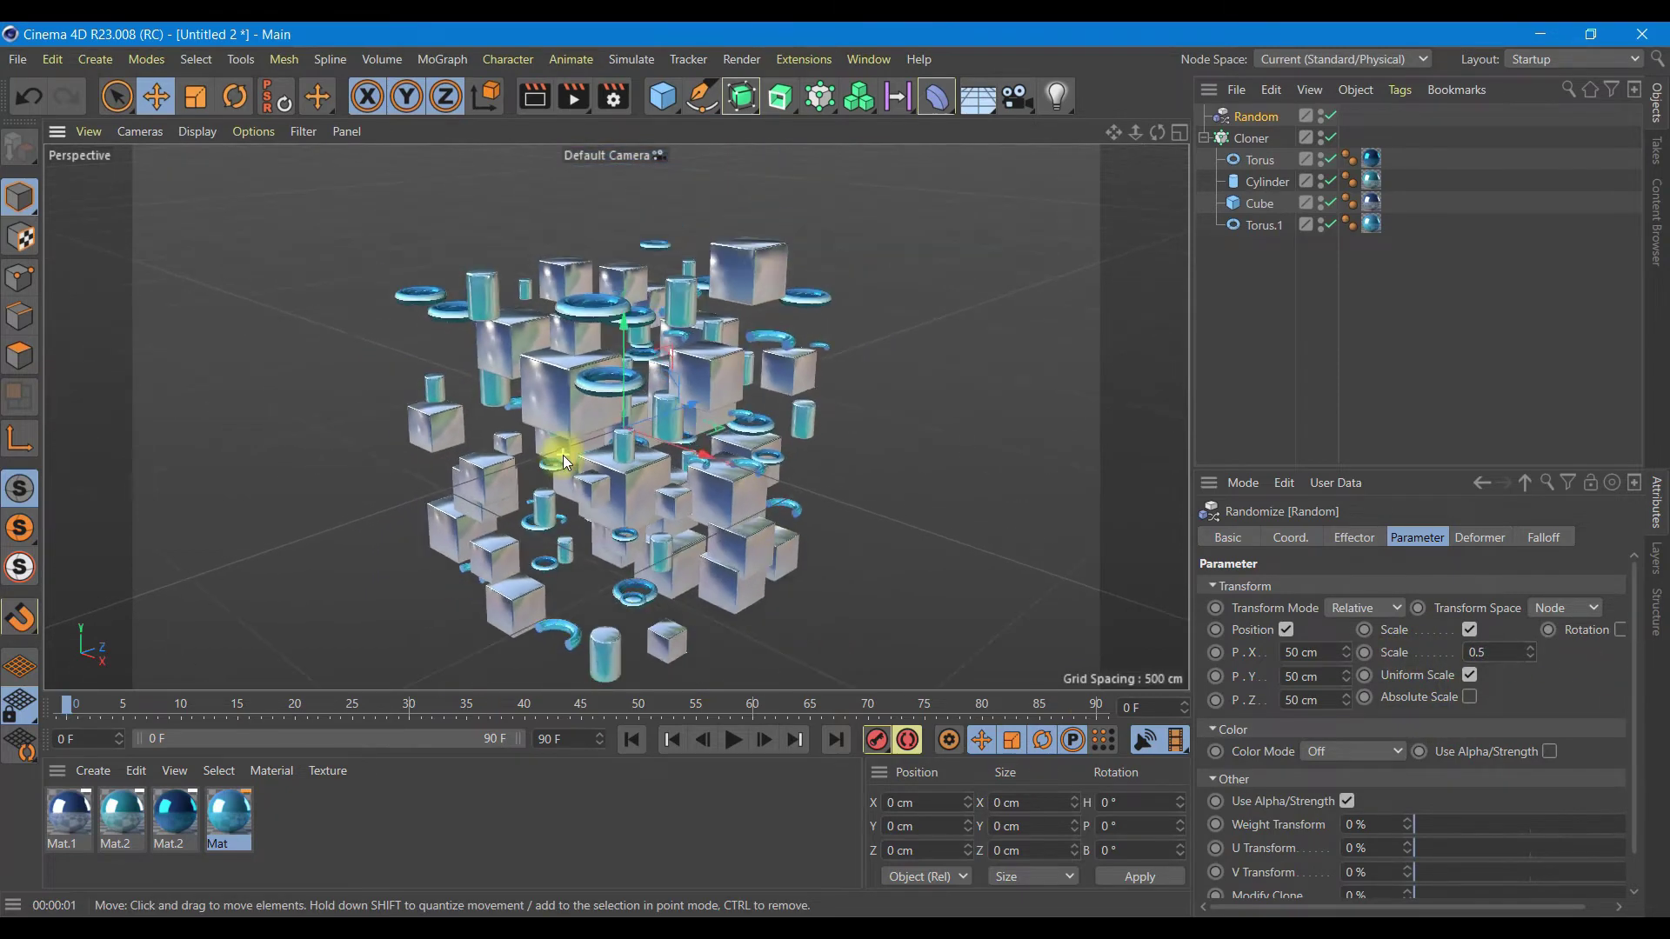
# Add a Physical Sky and render the clones before and after it.
pyautogui.scroll(3, 540, 485)
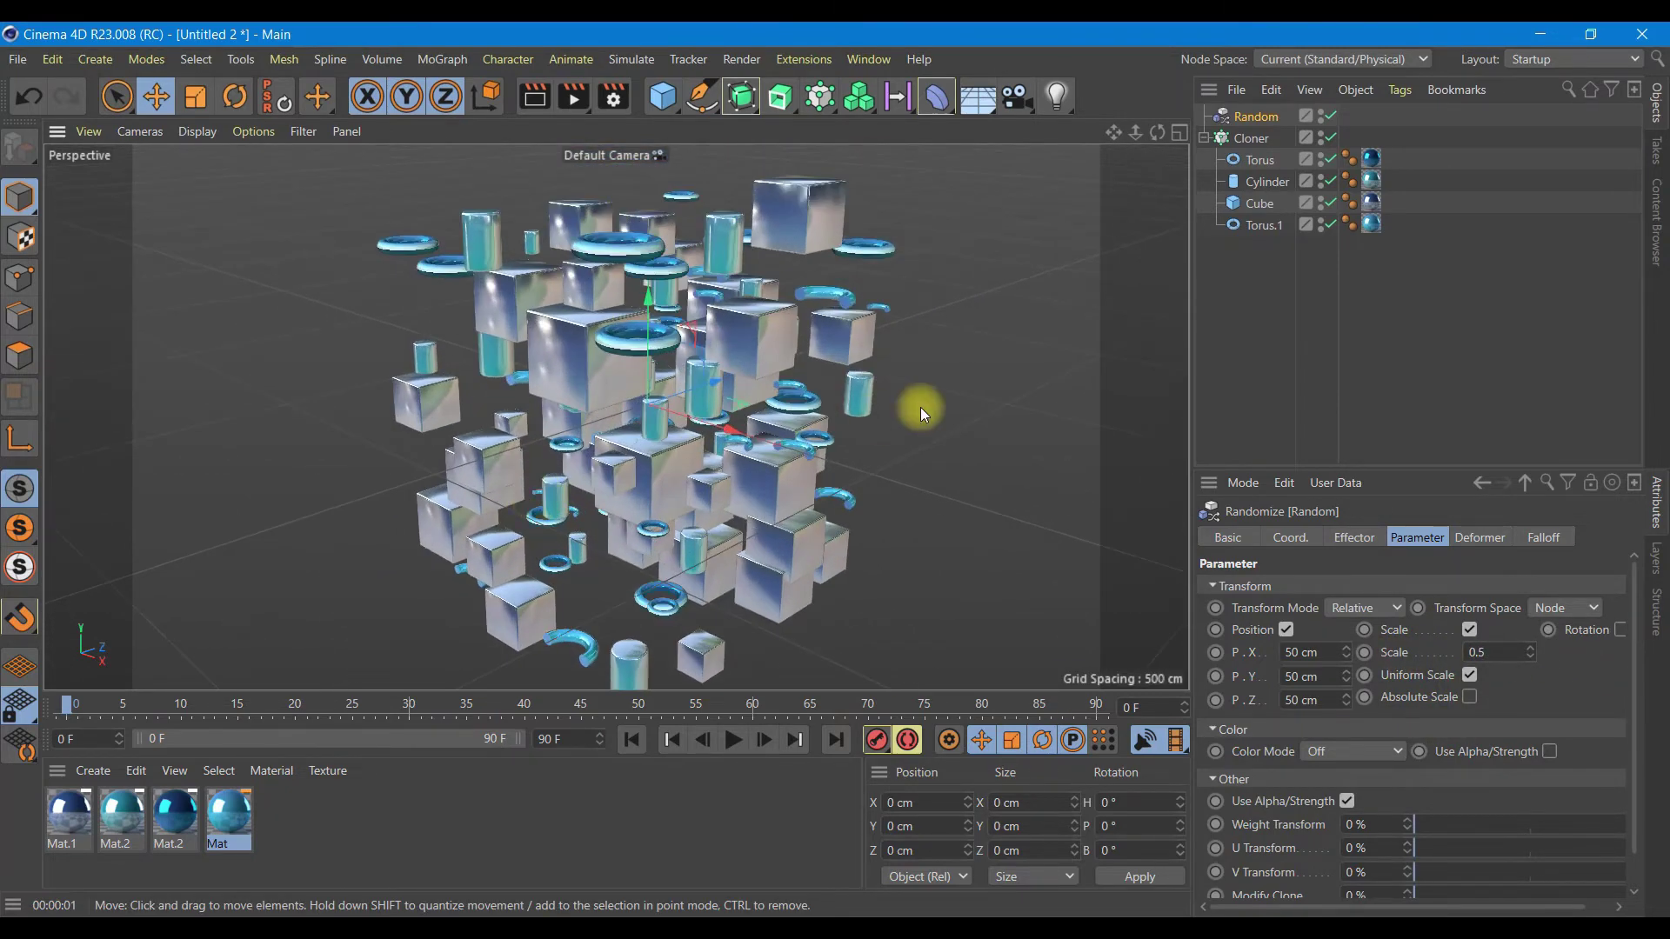
pyautogui.click(535, 98)
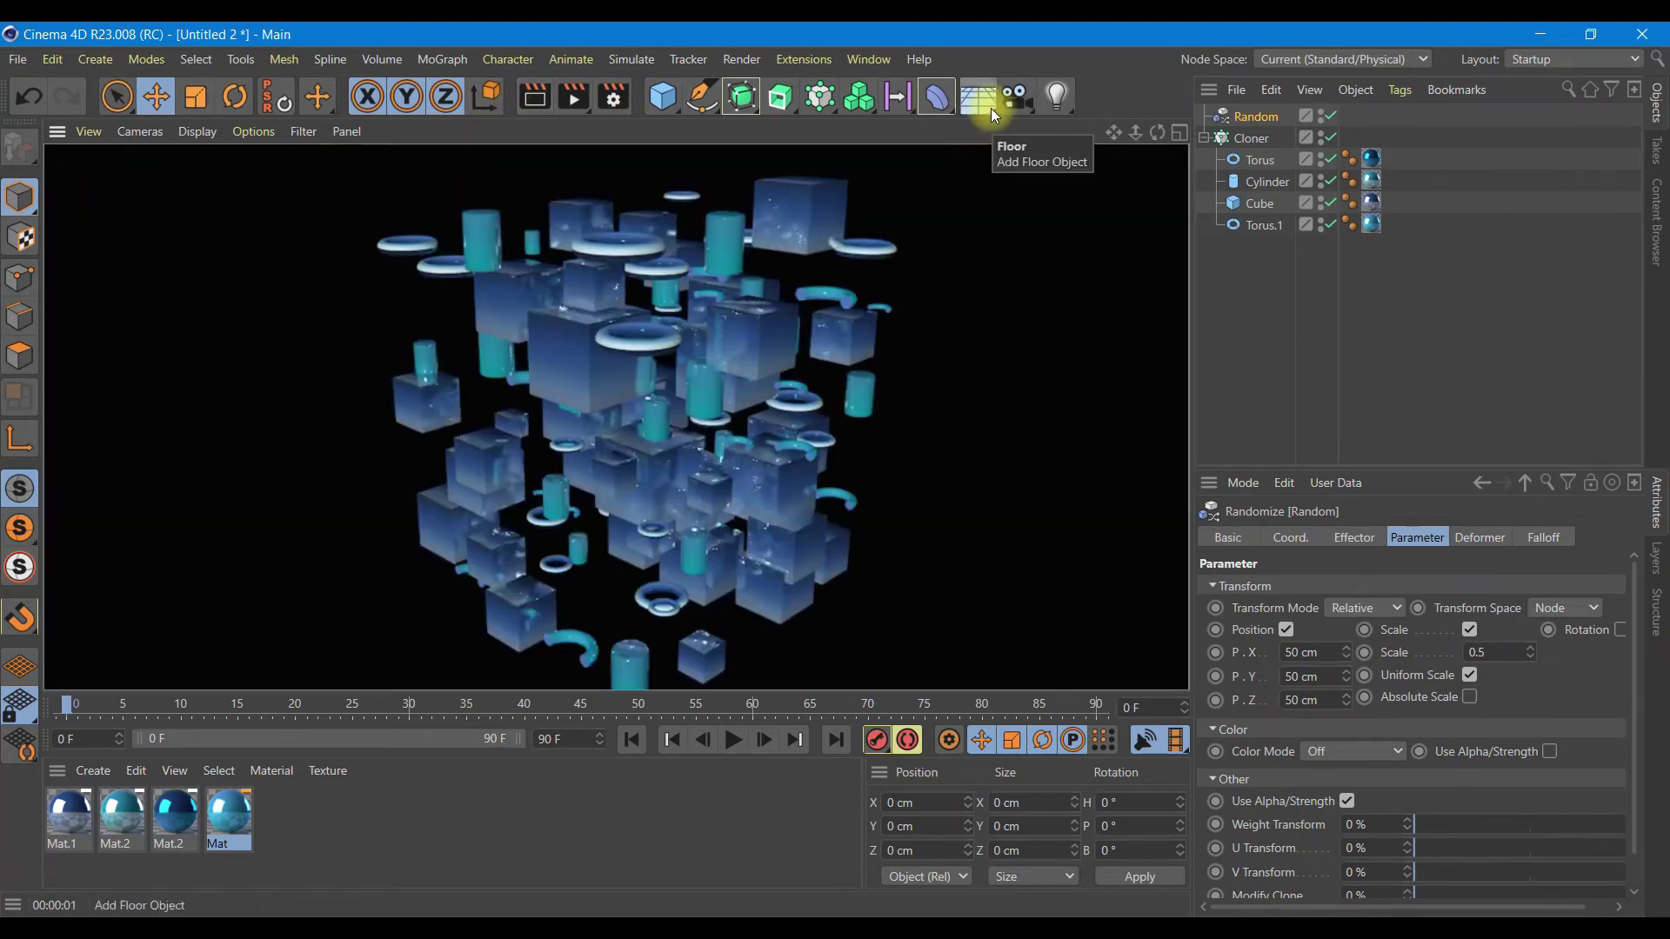
pyautogui.click(988, 107)
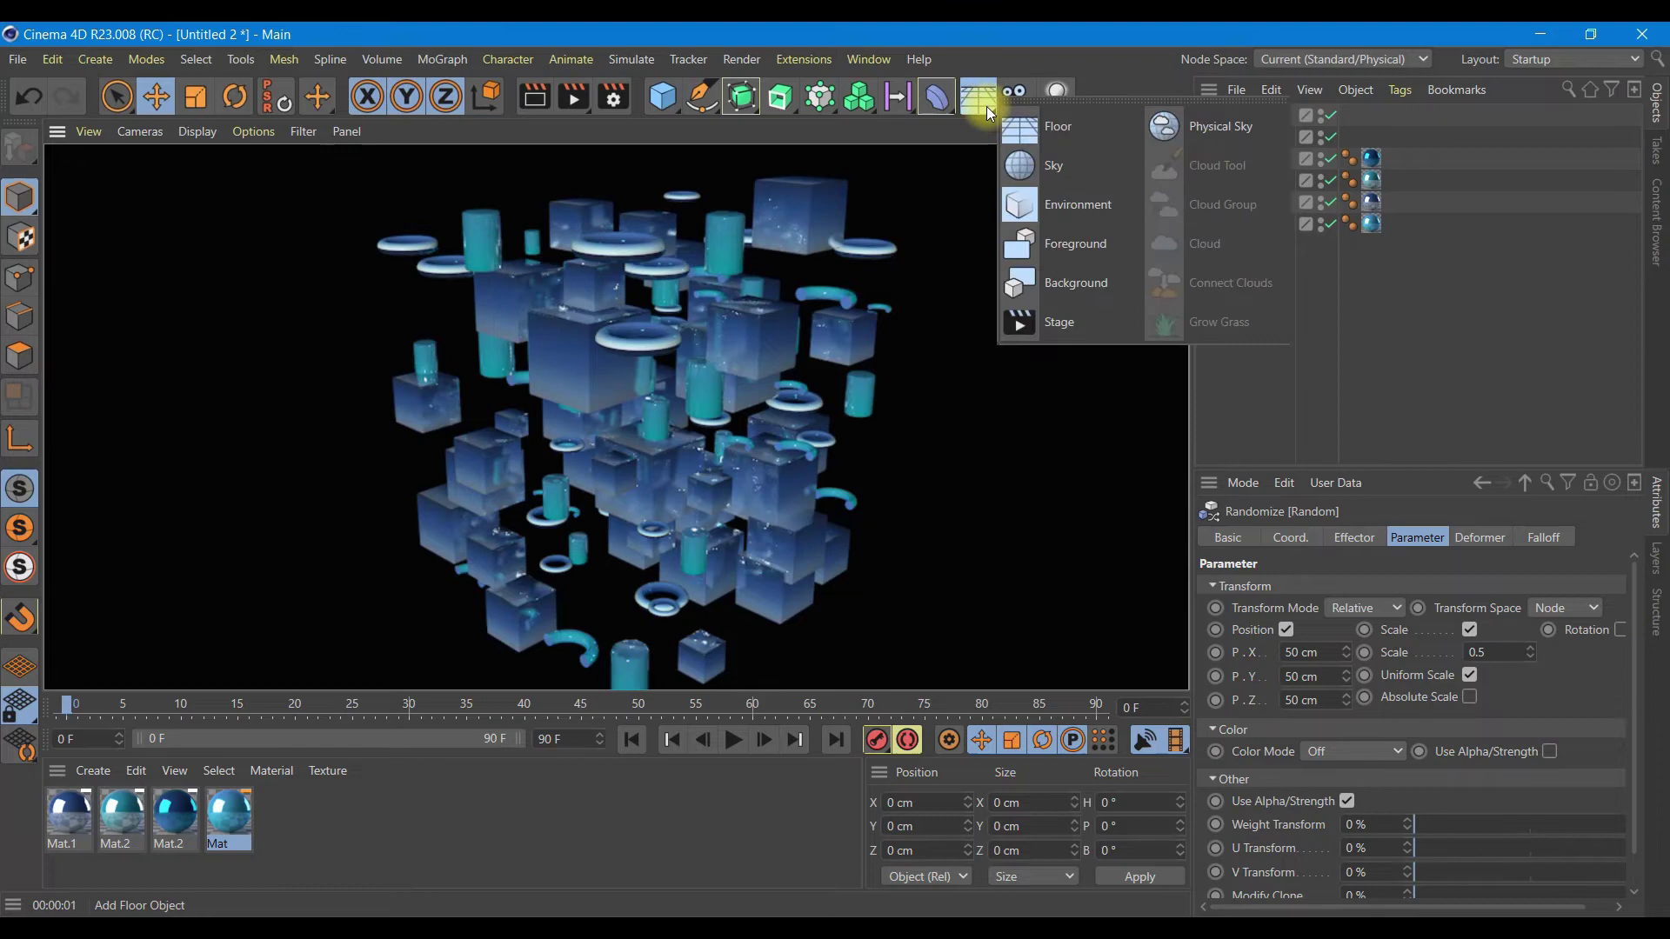
pyautogui.click(1238, 131)
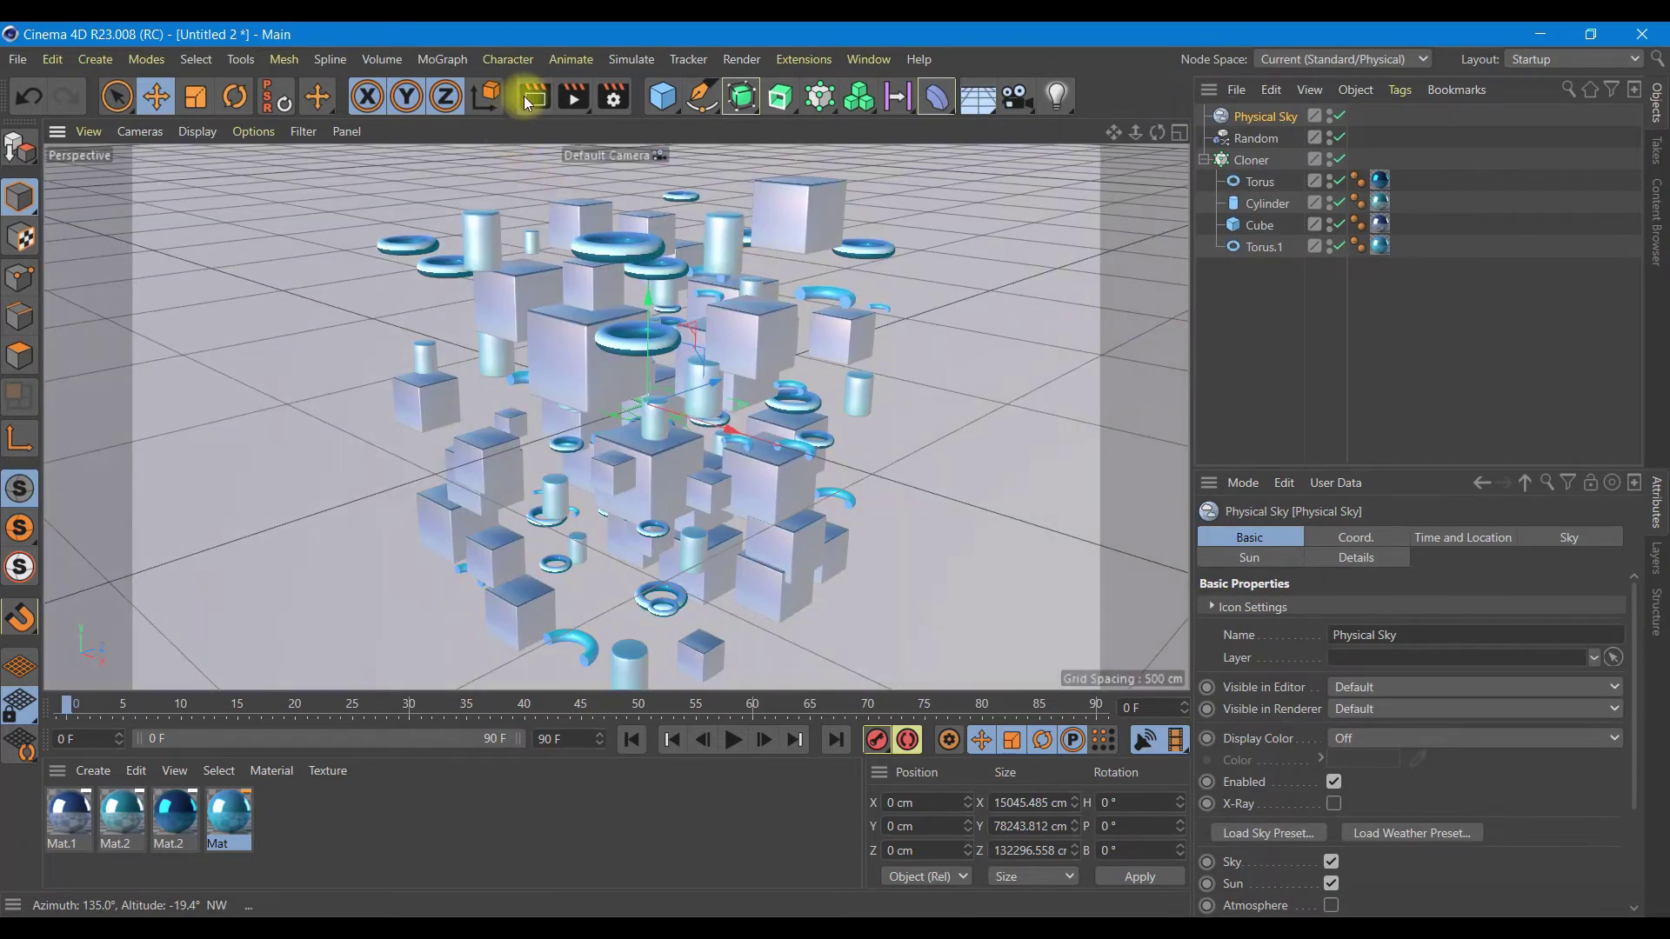
pyautogui.click(525, 96)
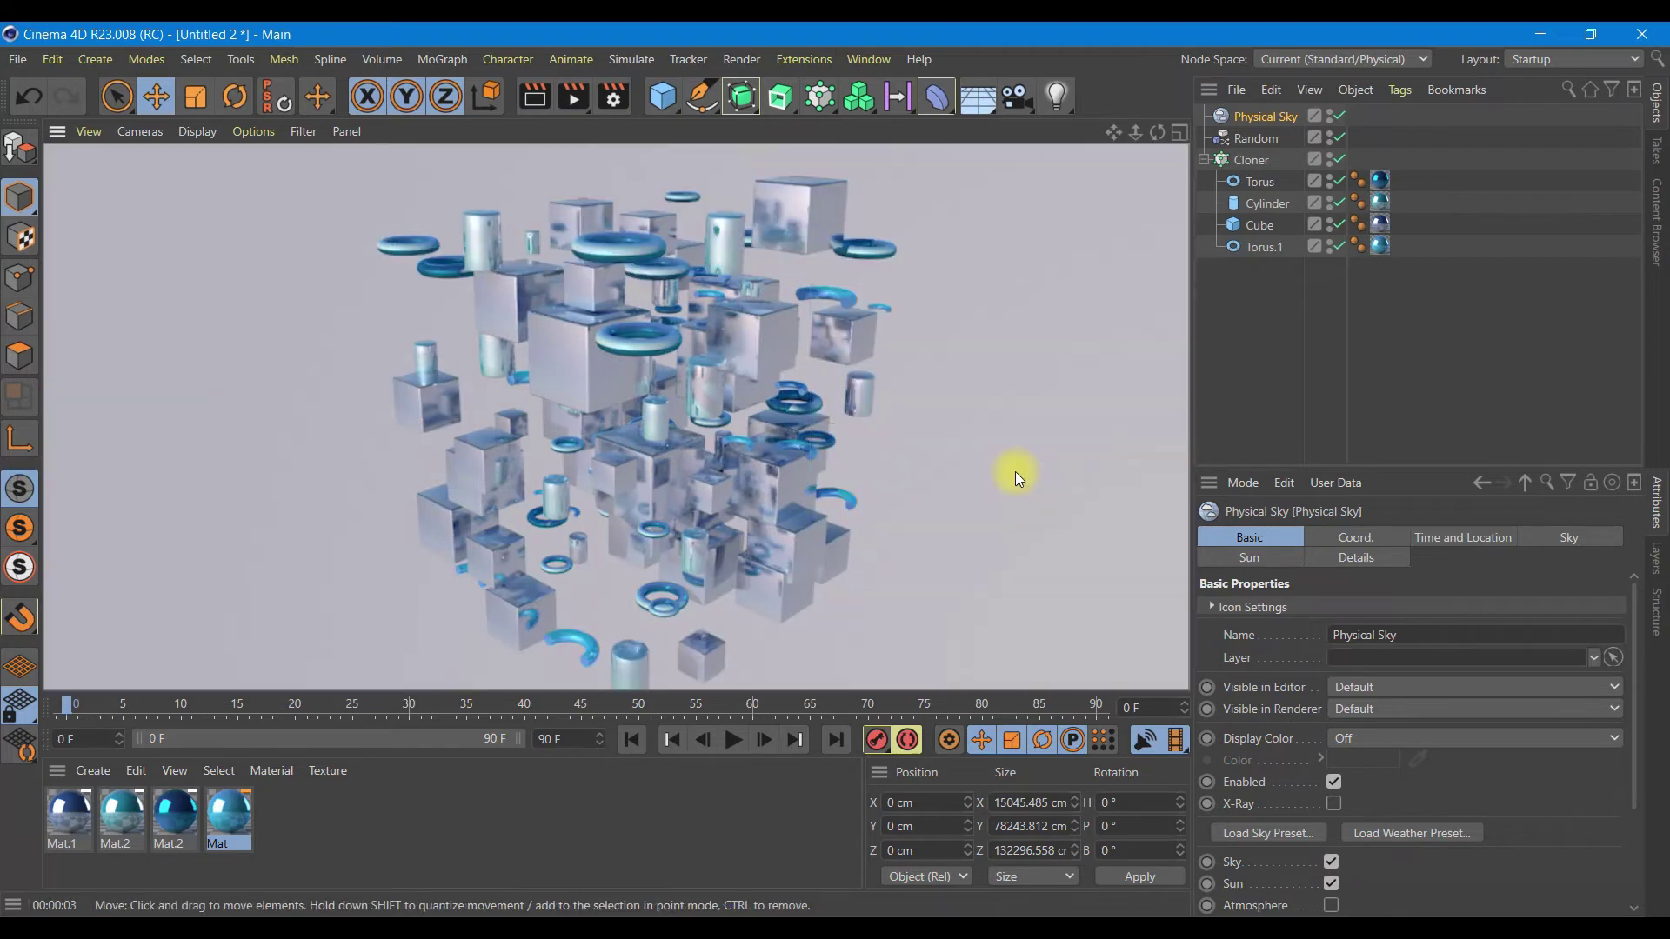
# Widen the side panels and set the animation end frame to 200 F.
pyautogui.click(1256, 138)
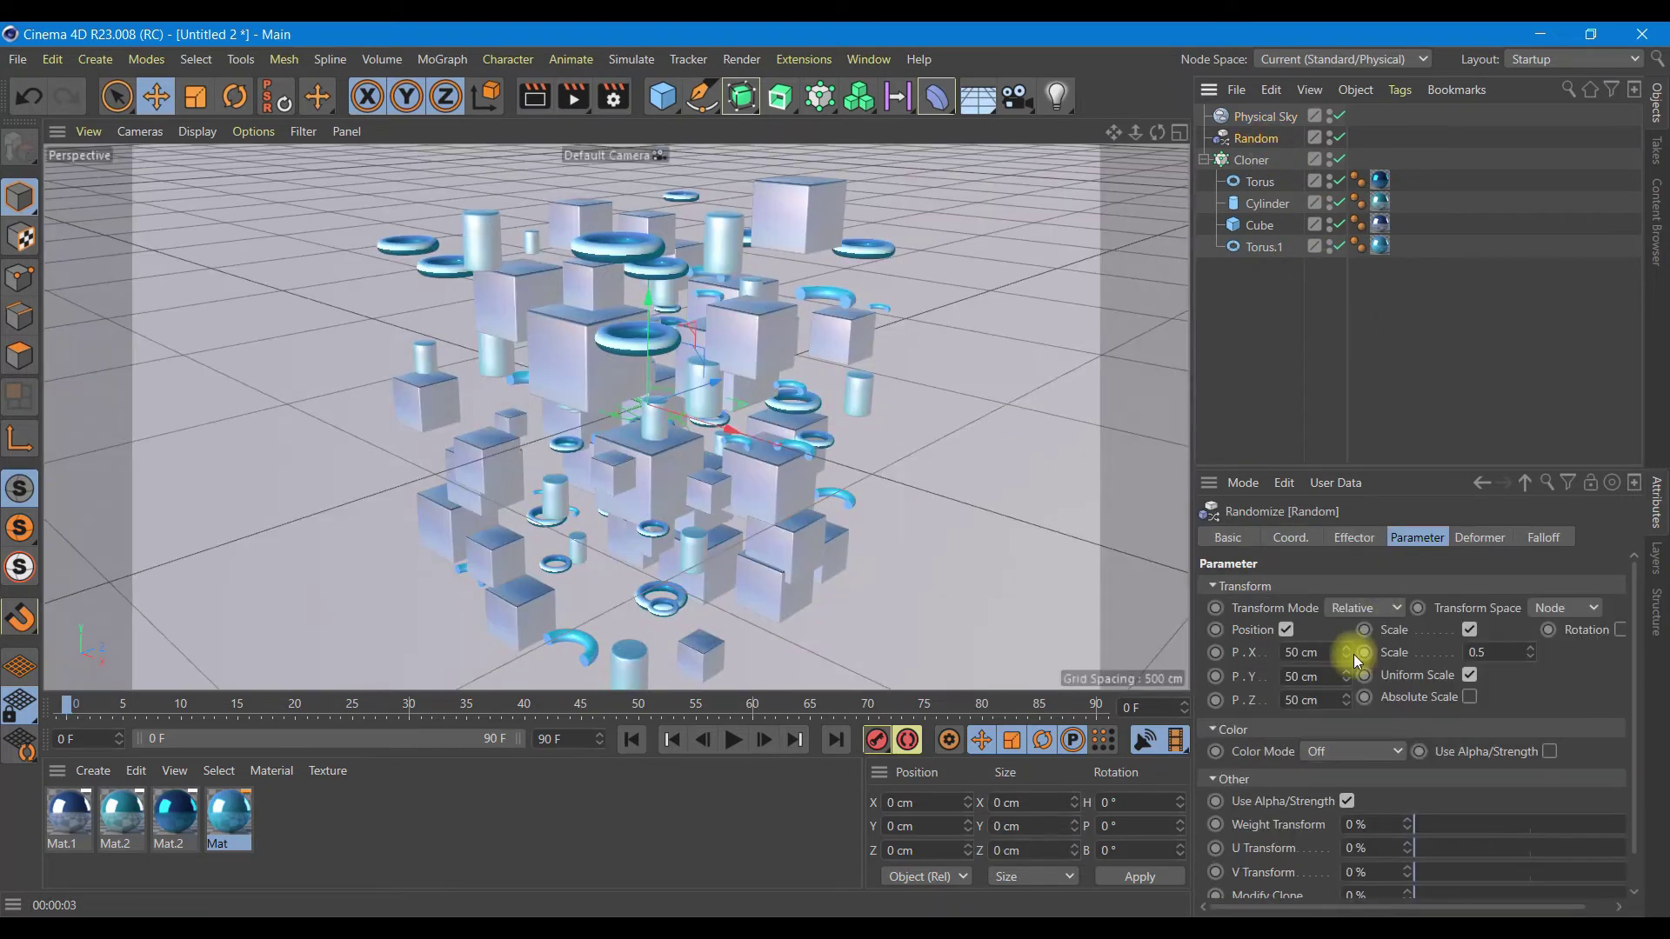
pyautogui.moveTo(1198, 596); pyautogui.dragTo(967, 596)
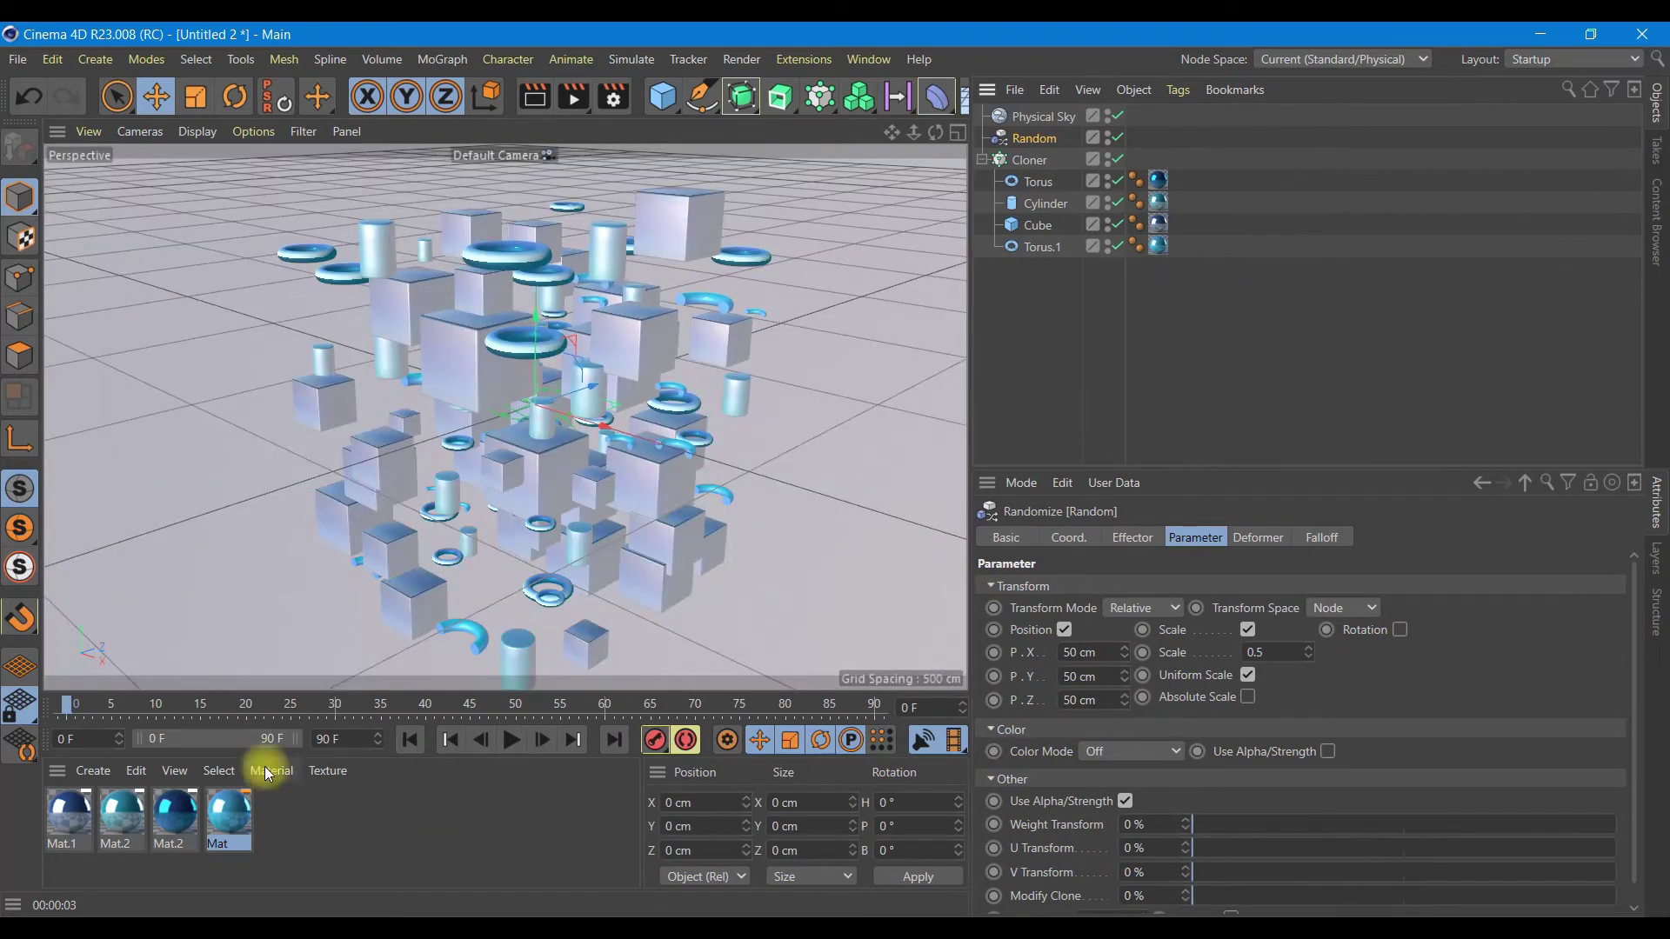
pyautogui.click(335, 738)
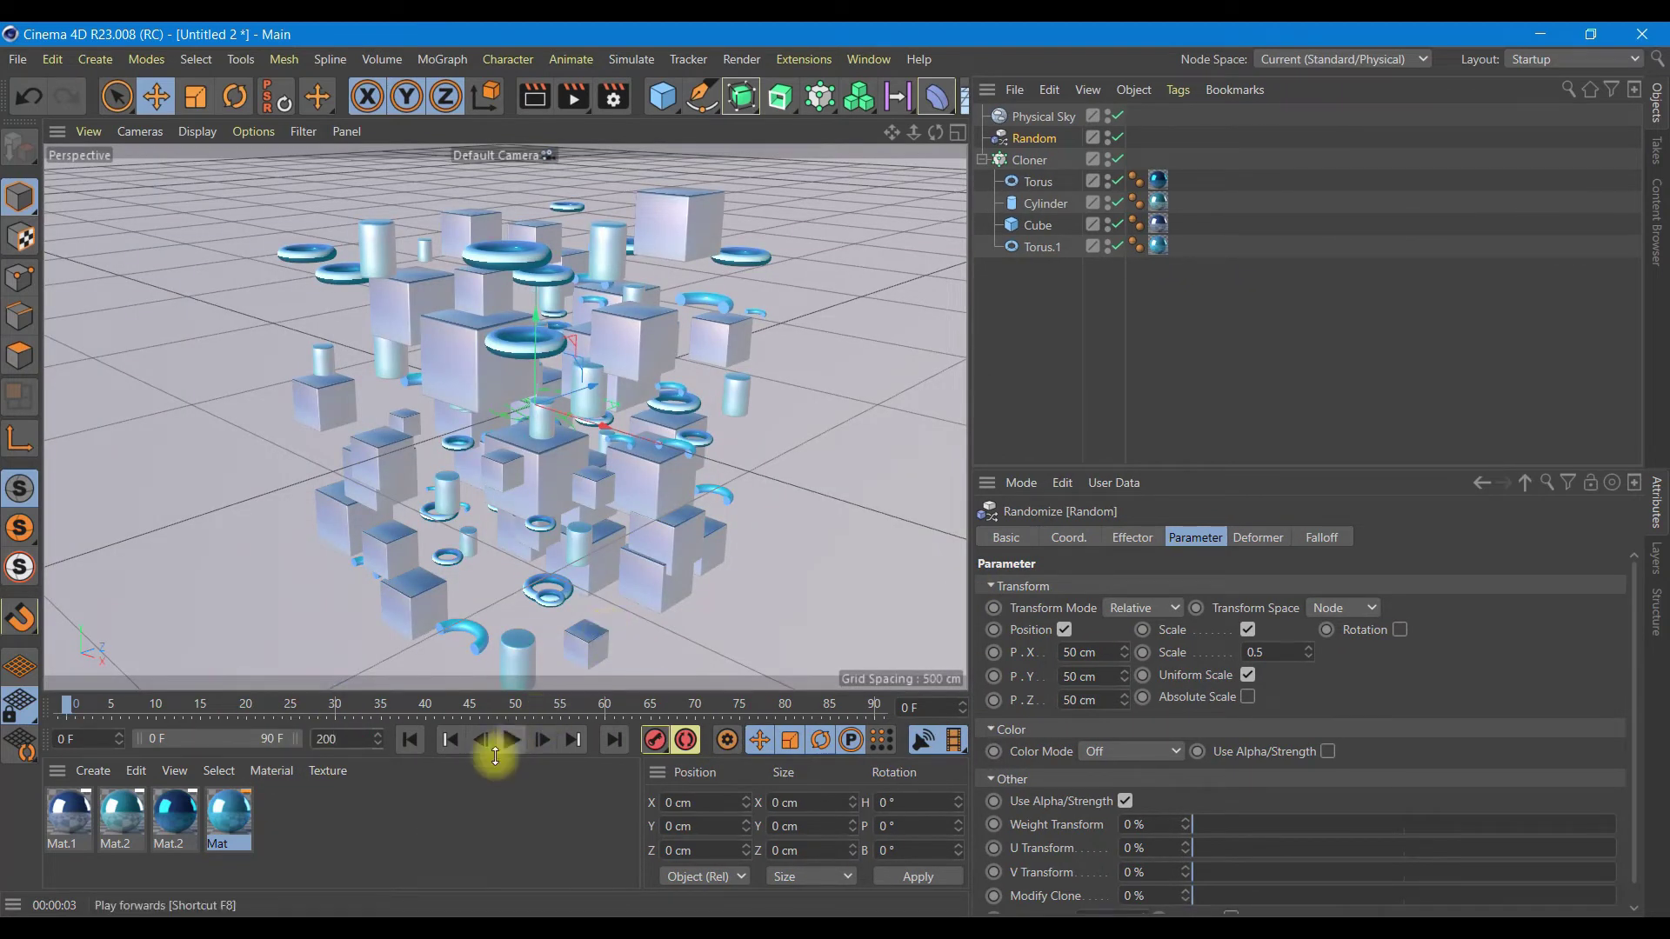
pyautogui.click(439, 843)
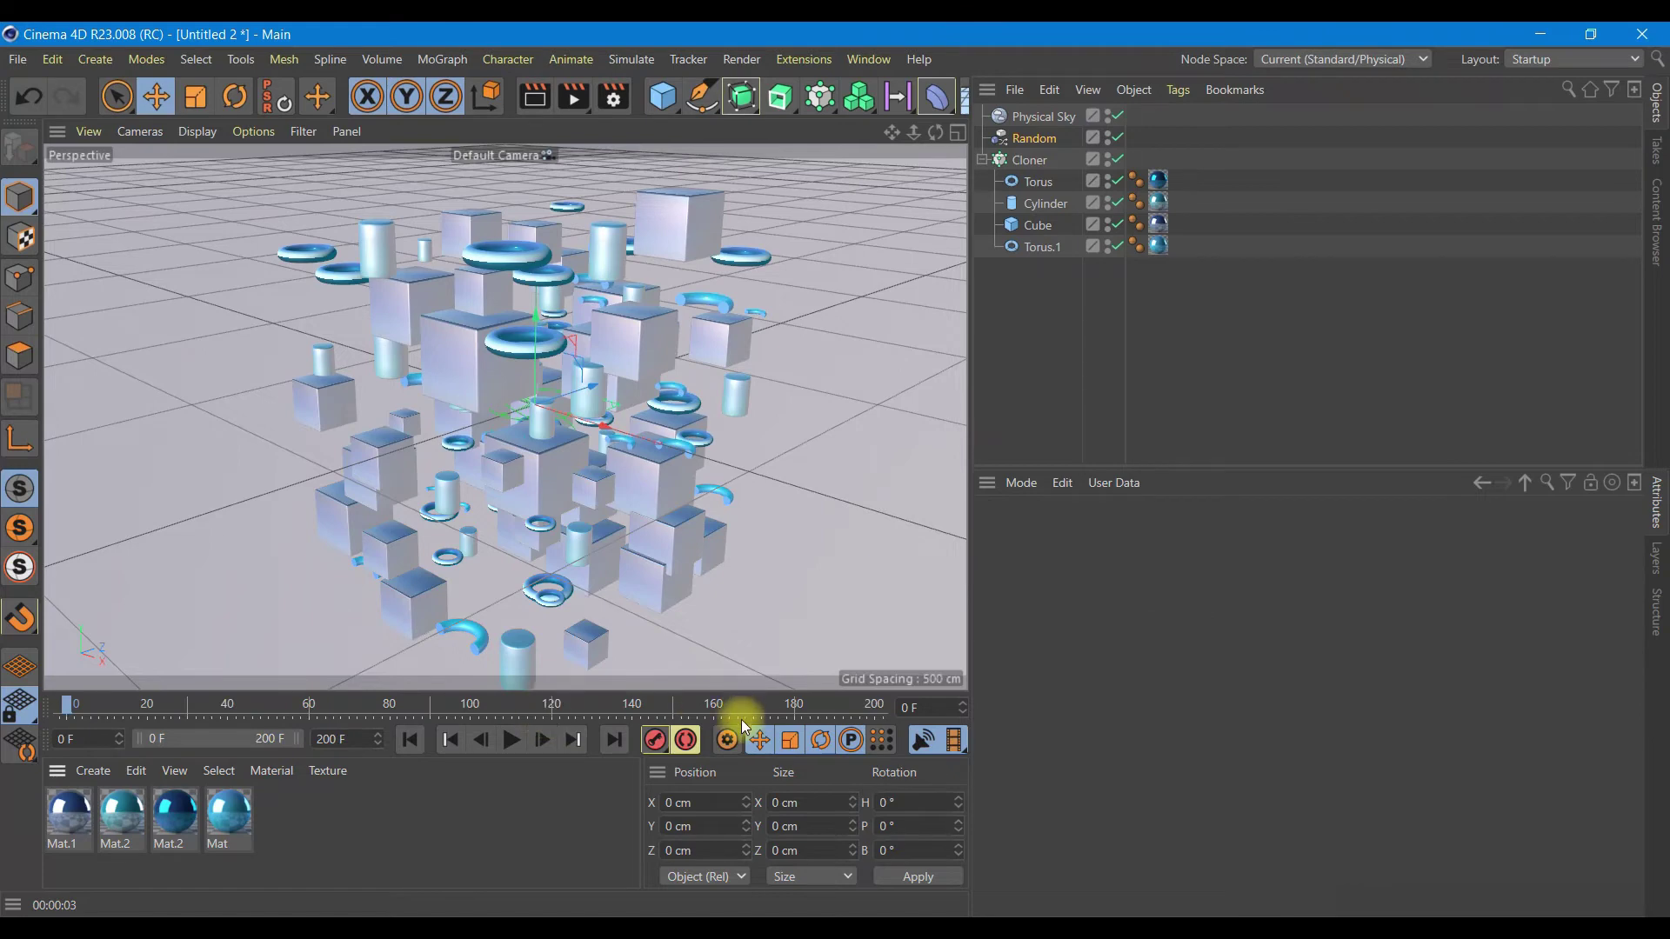
# Adjust the Random effector's X and Z position offsets.
pyautogui.click(1034, 139)
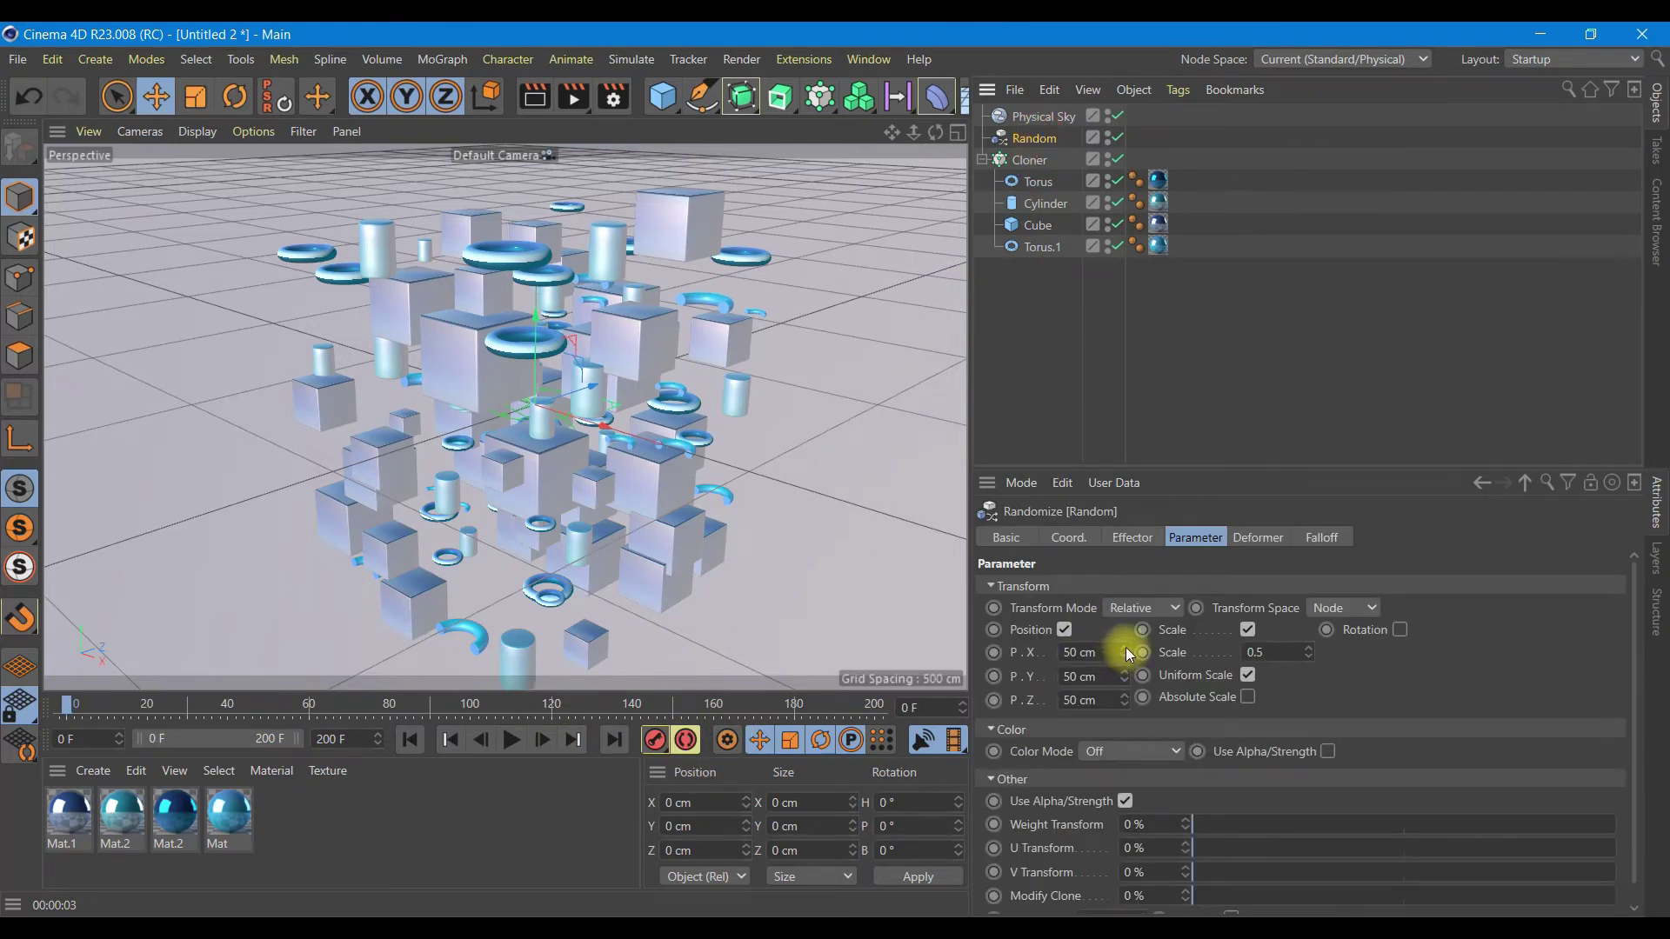
pyautogui.moveTo(1123, 654); pyautogui.dragTo(1126, 684)
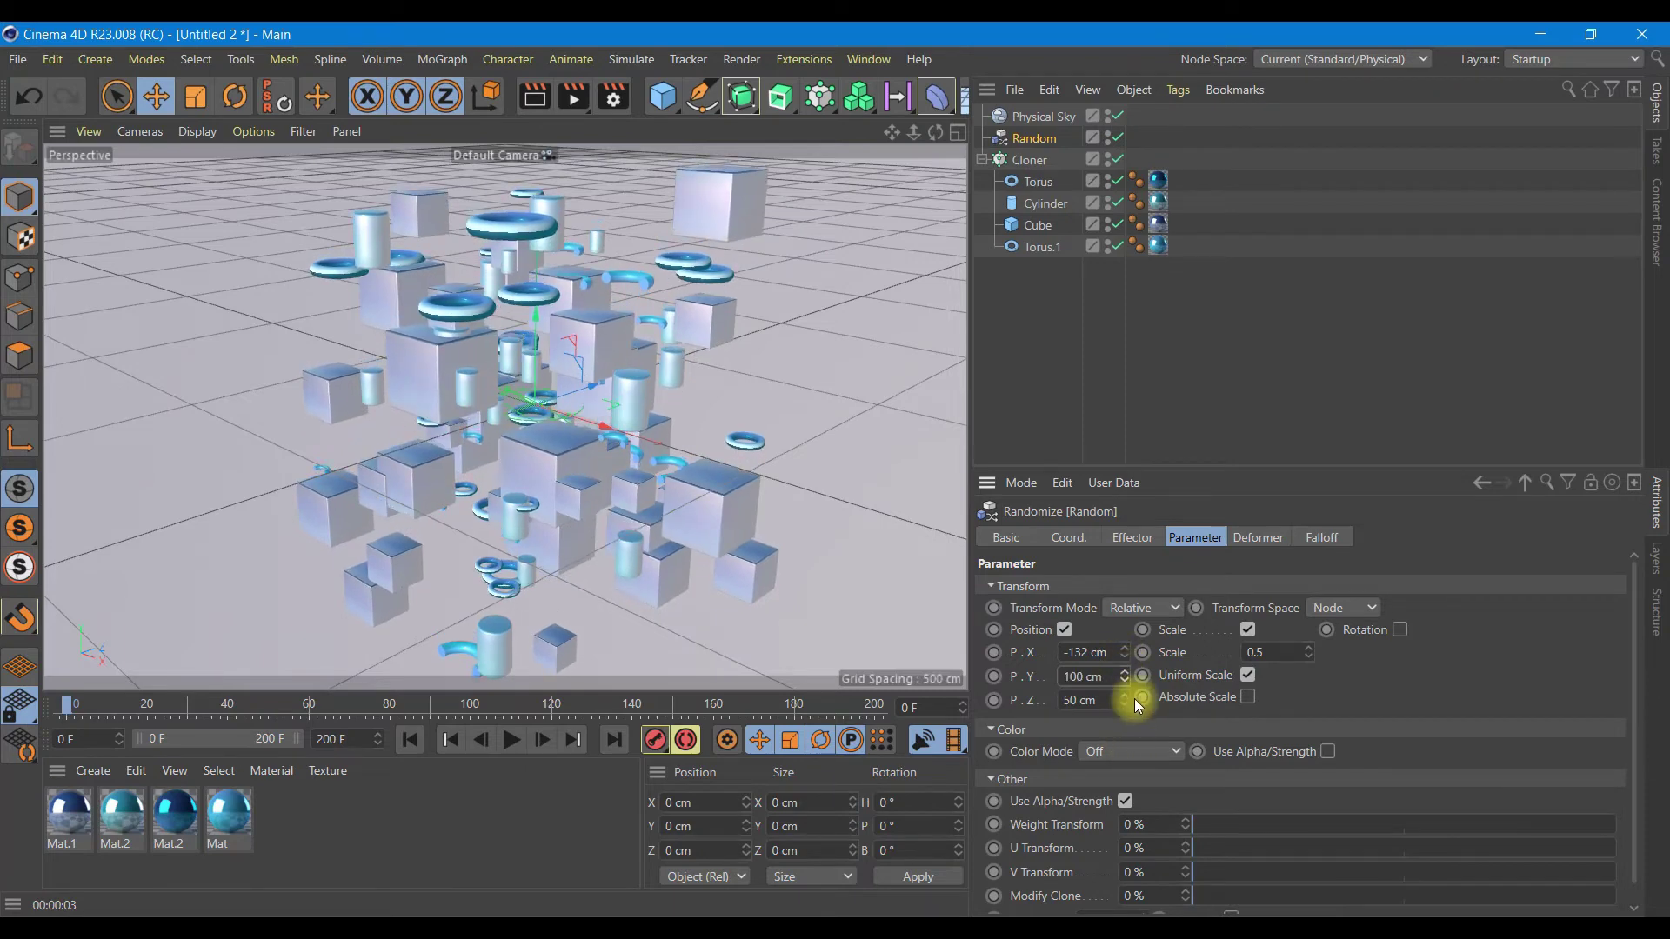
pyautogui.moveTo(1127, 696); pyautogui.dragTo(1126, 701)
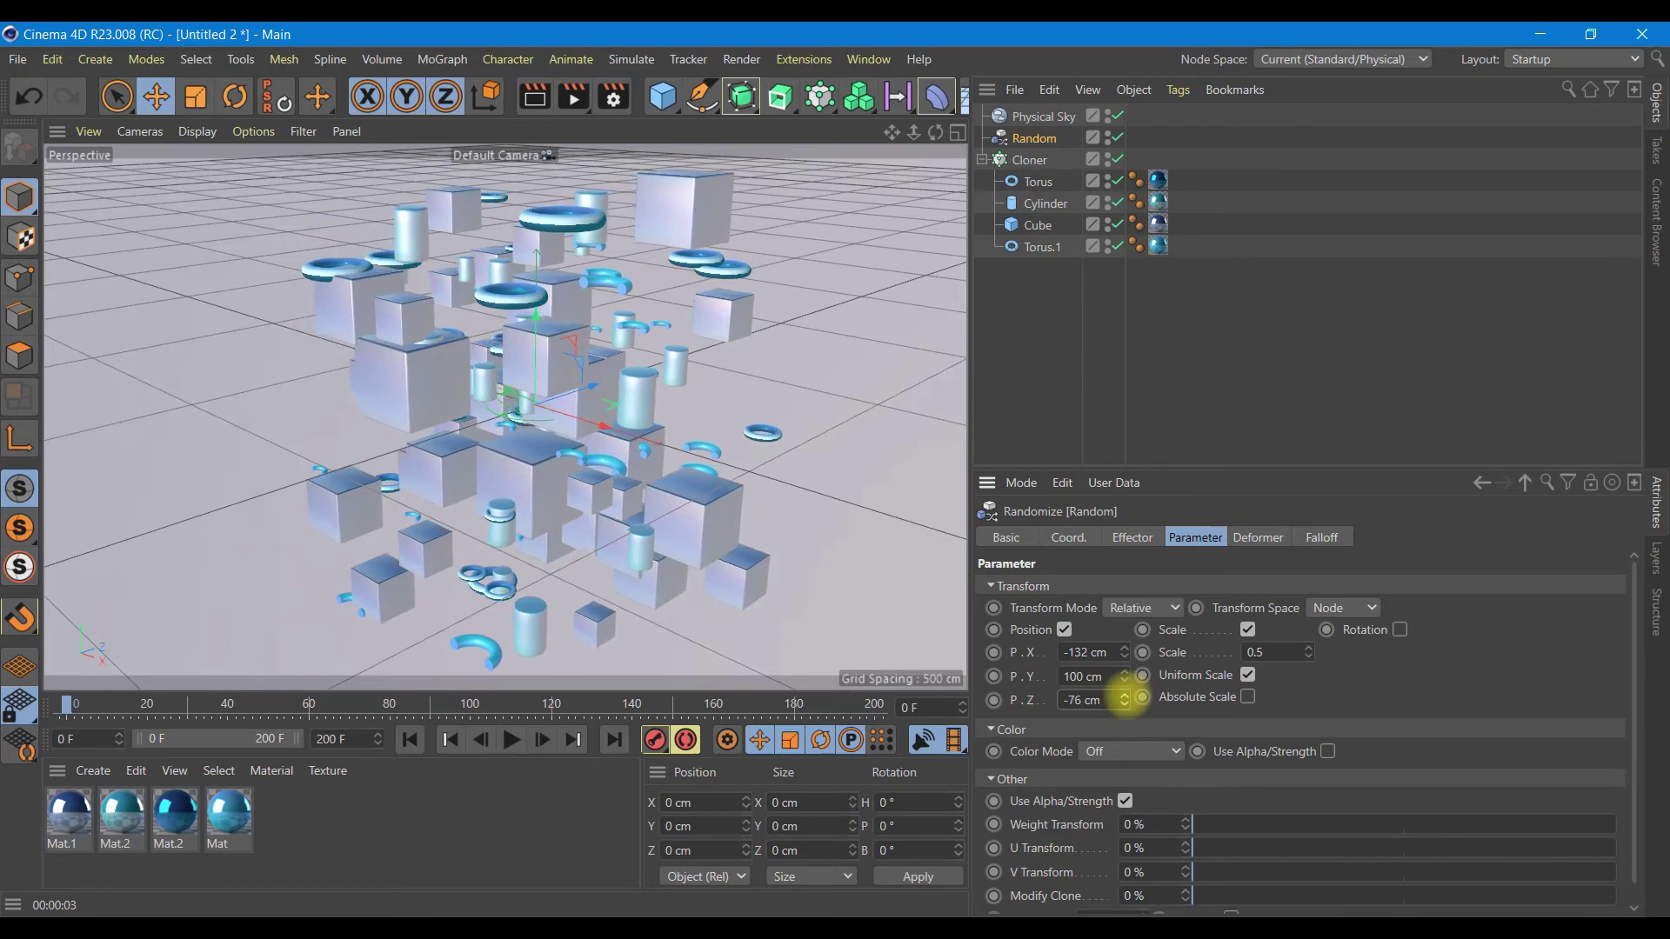
# Switch the Random effector from position to rotation and jump to frame 200.
pyautogui.click(1065, 629)
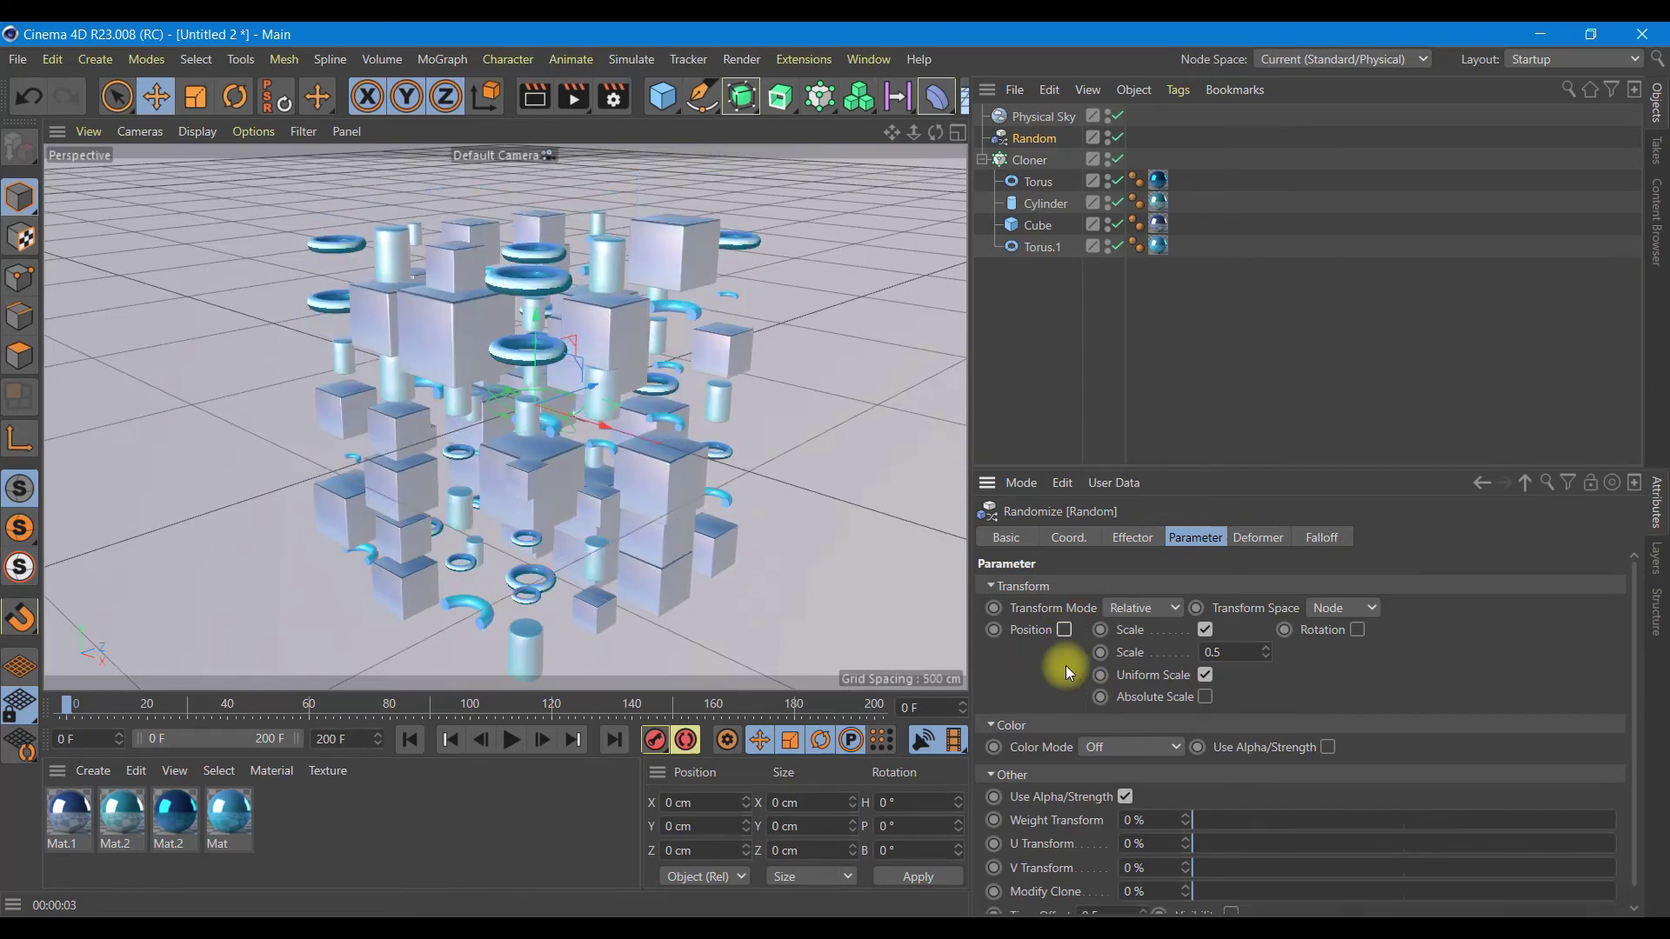
pyautogui.click(1358, 630)
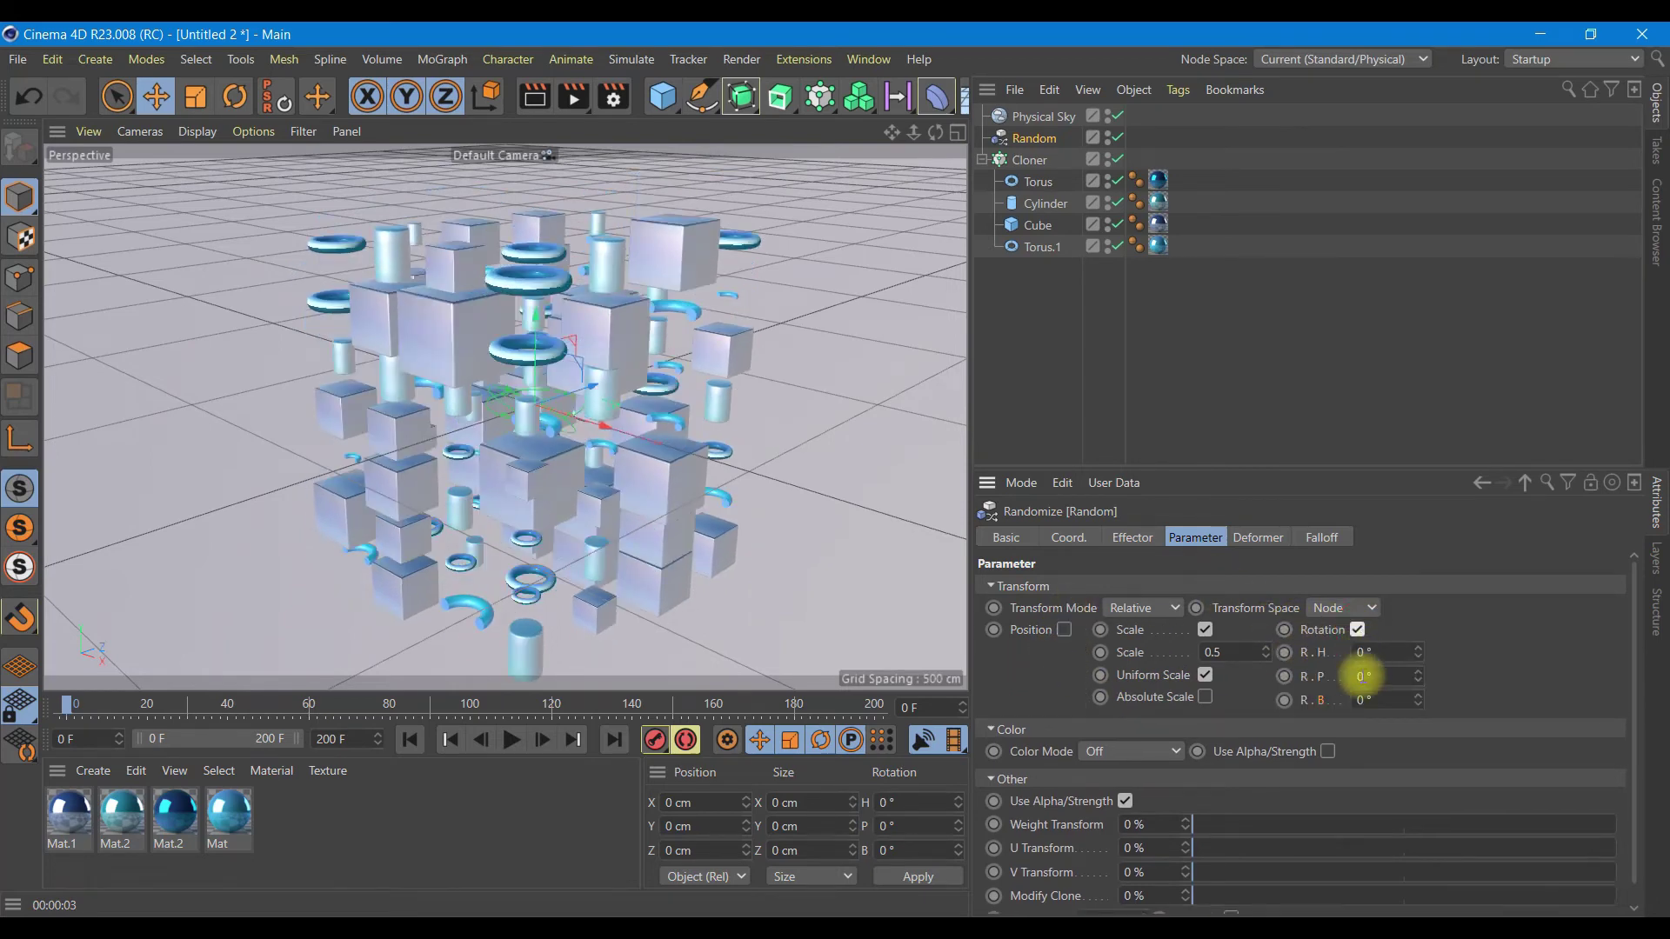
pyautogui.click(1286, 654)
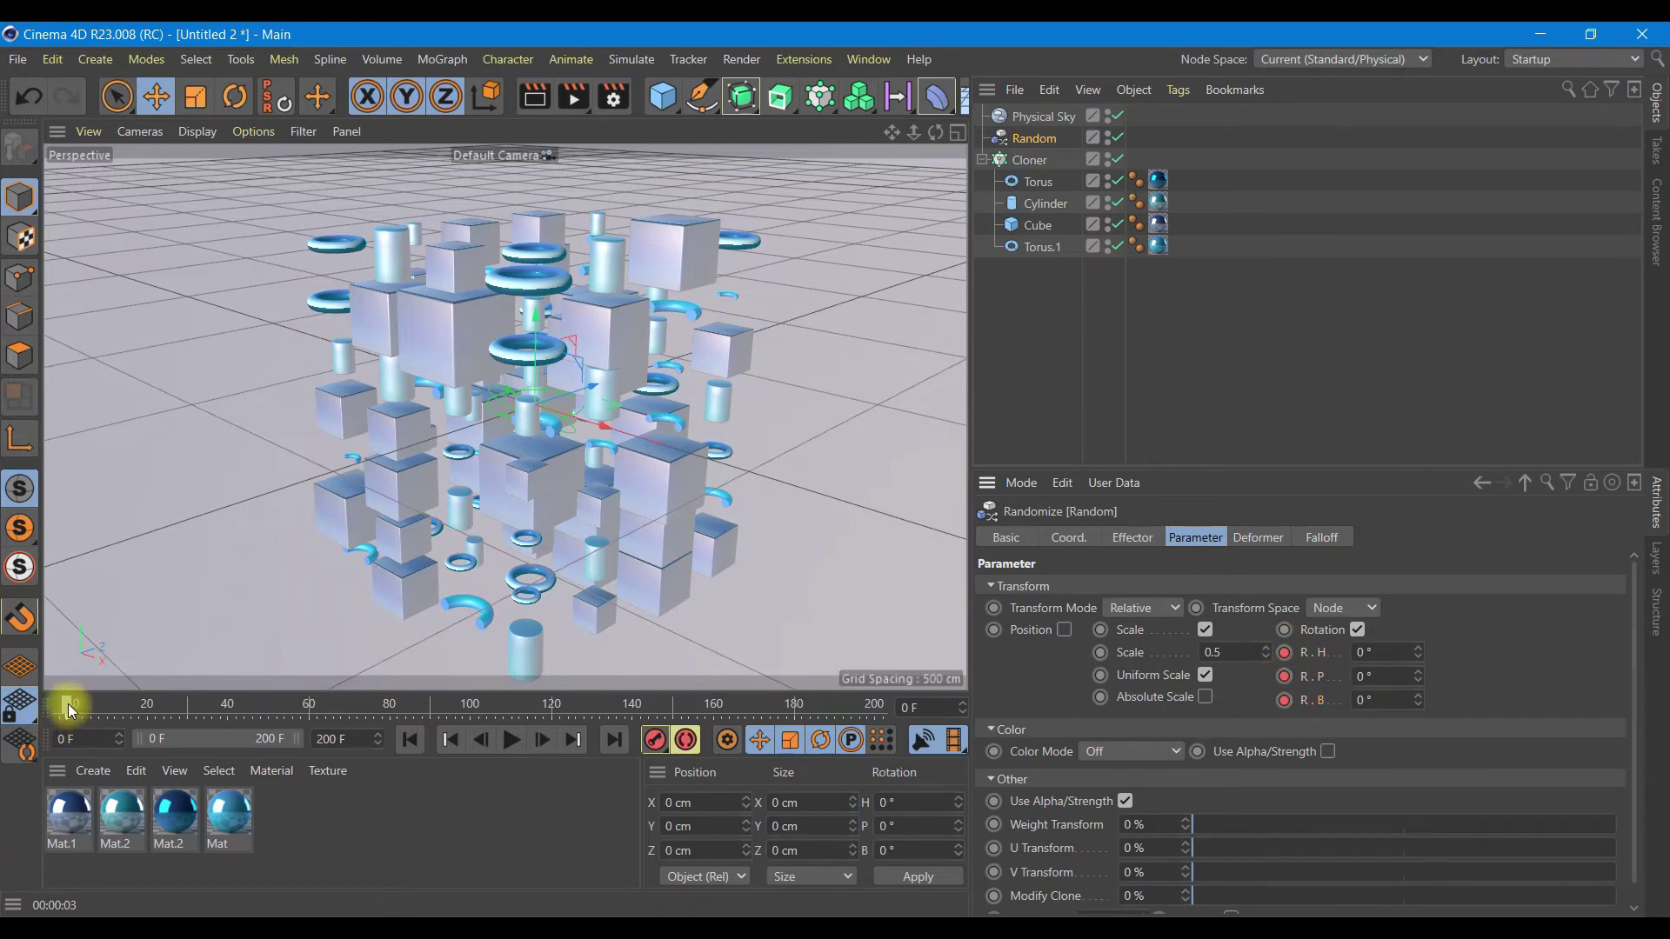
pyautogui.moveTo(68, 702); pyautogui.dragTo(879, 702)
# Keyframe Random rotation at -205° H, -448° P and -30° B.
pyautogui.click(1372, 654)
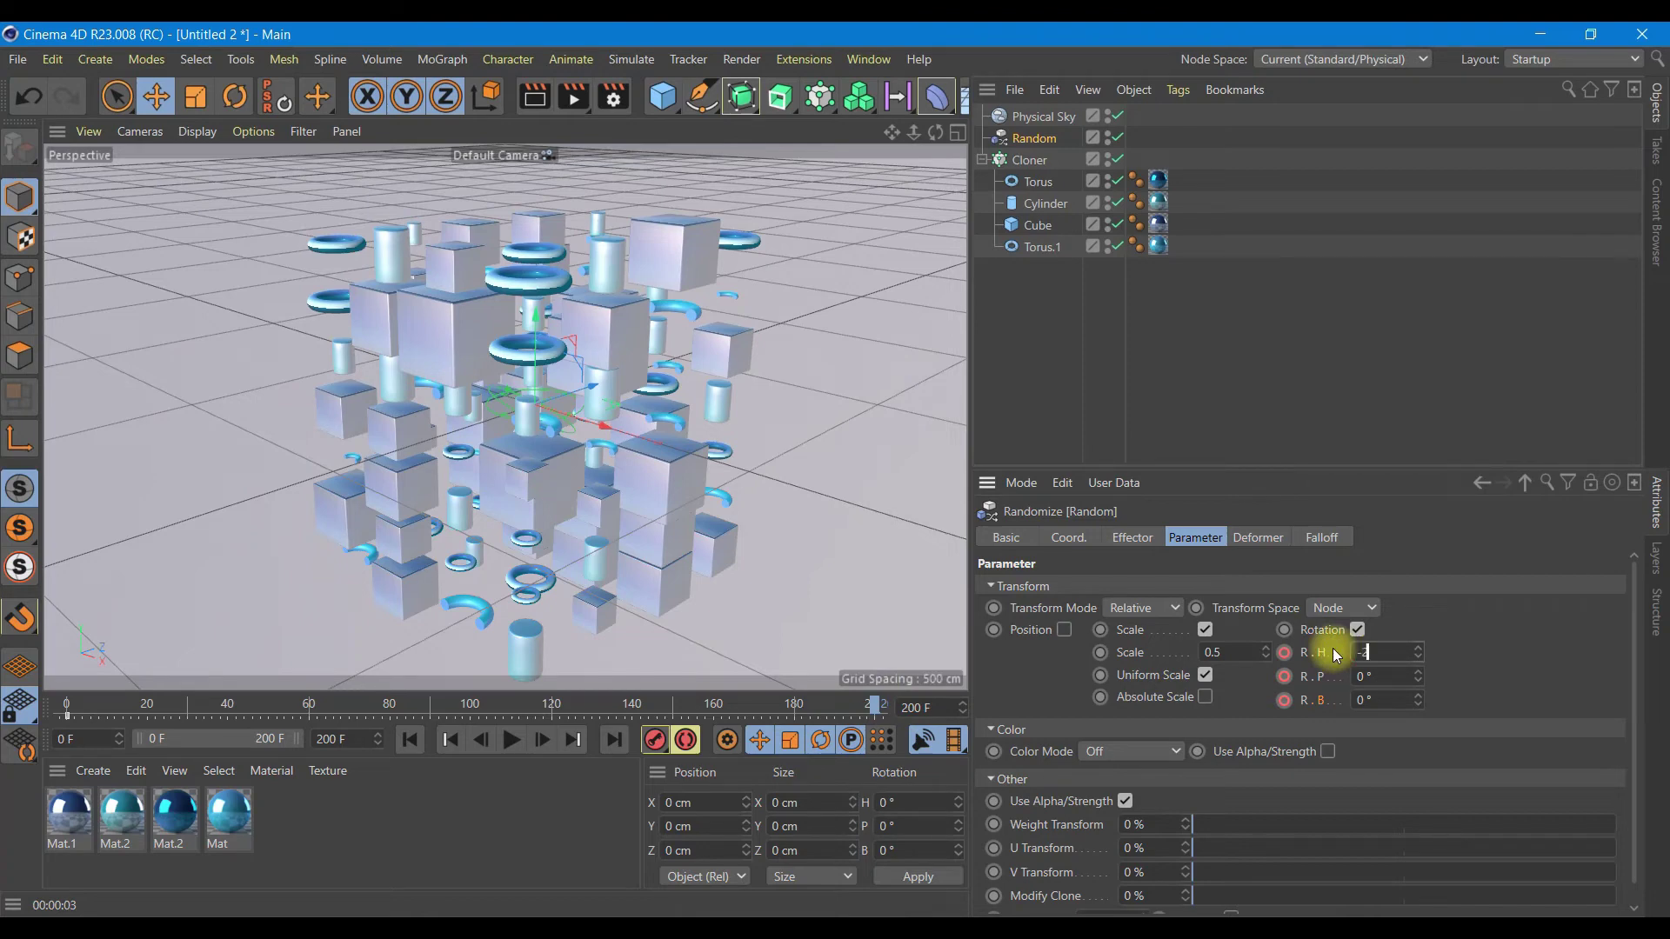
pyautogui.write('-205')
pyautogui.click(1391, 676)
pyautogui.write('48')
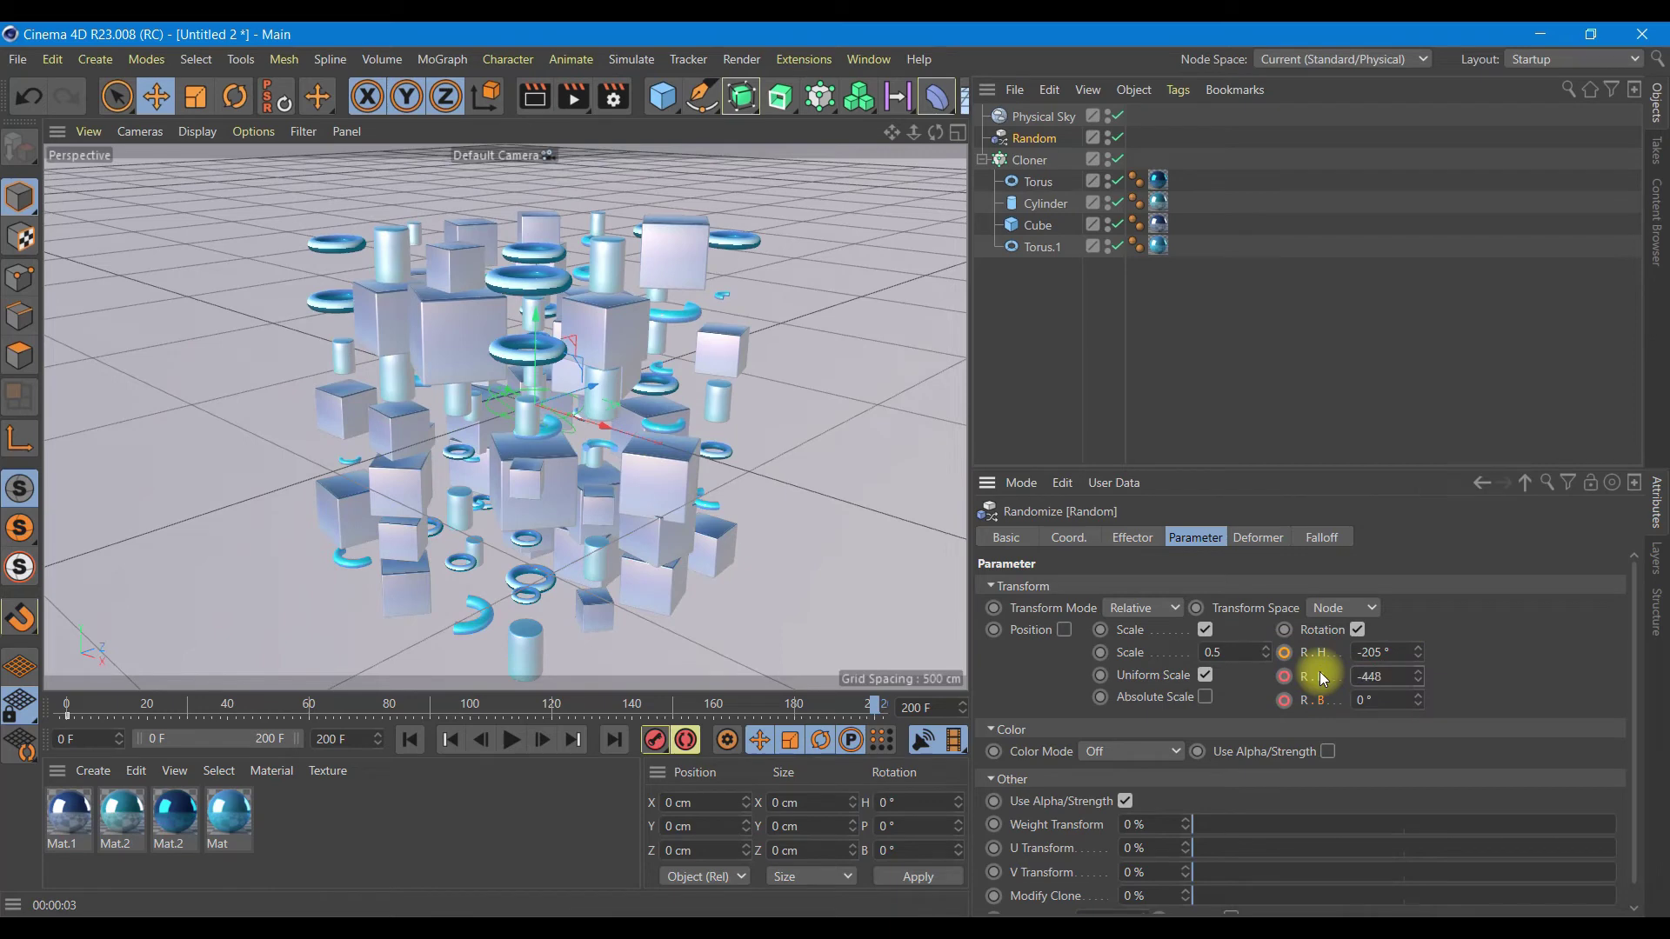
pyautogui.press('Tab')
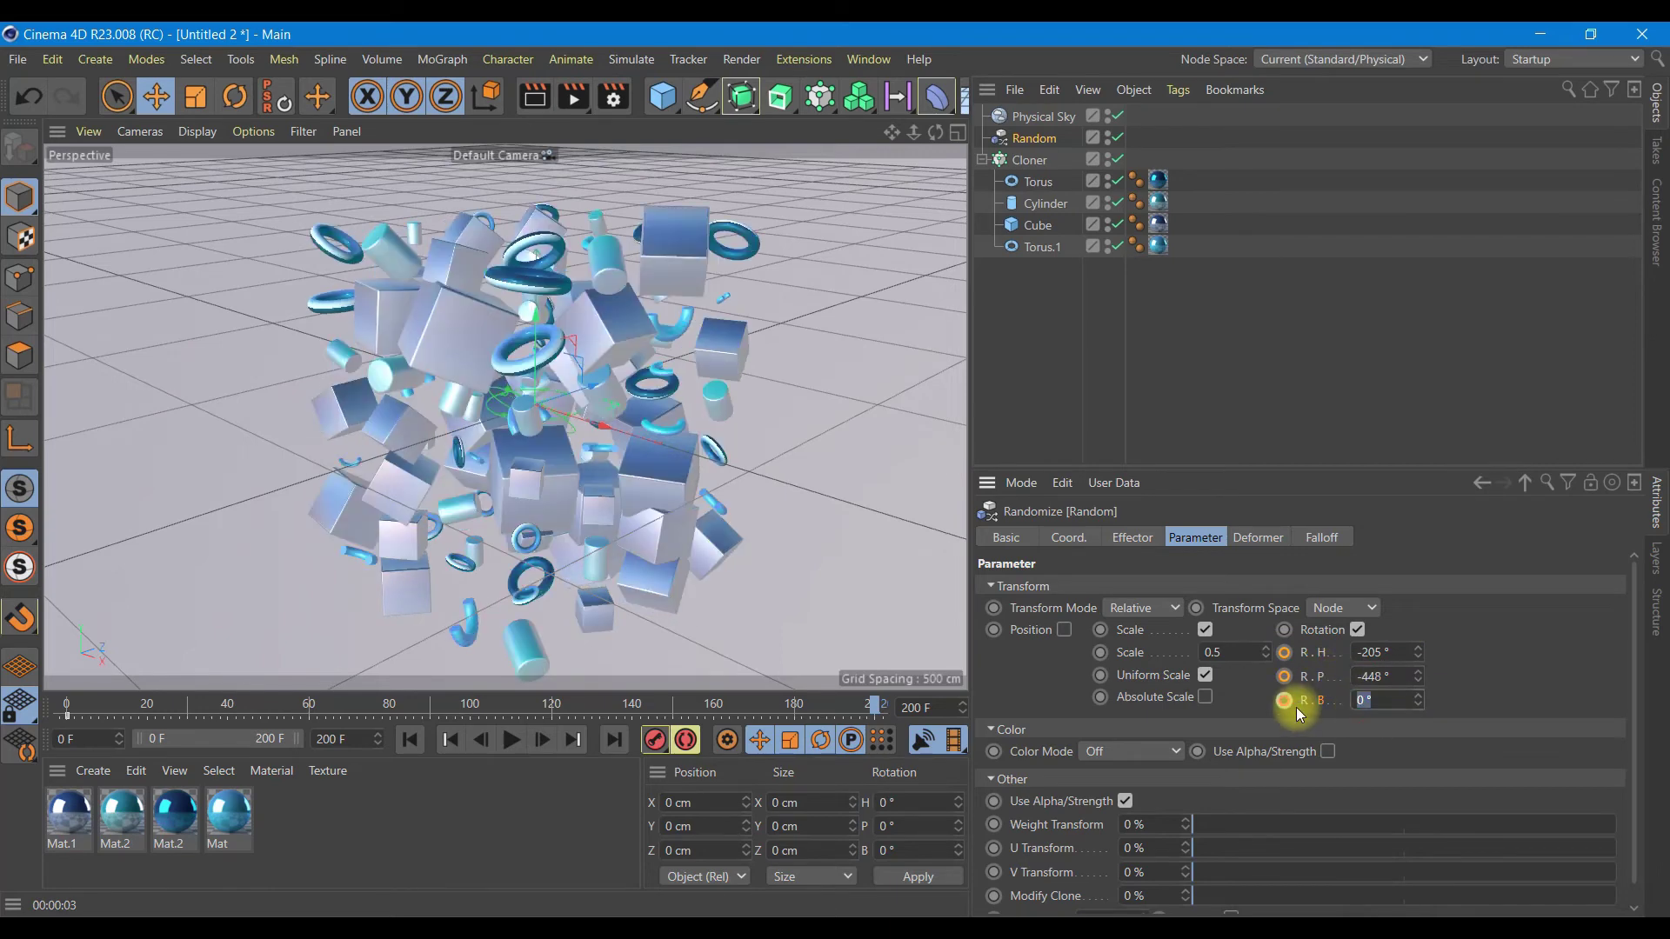
pyautogui.write('-30')
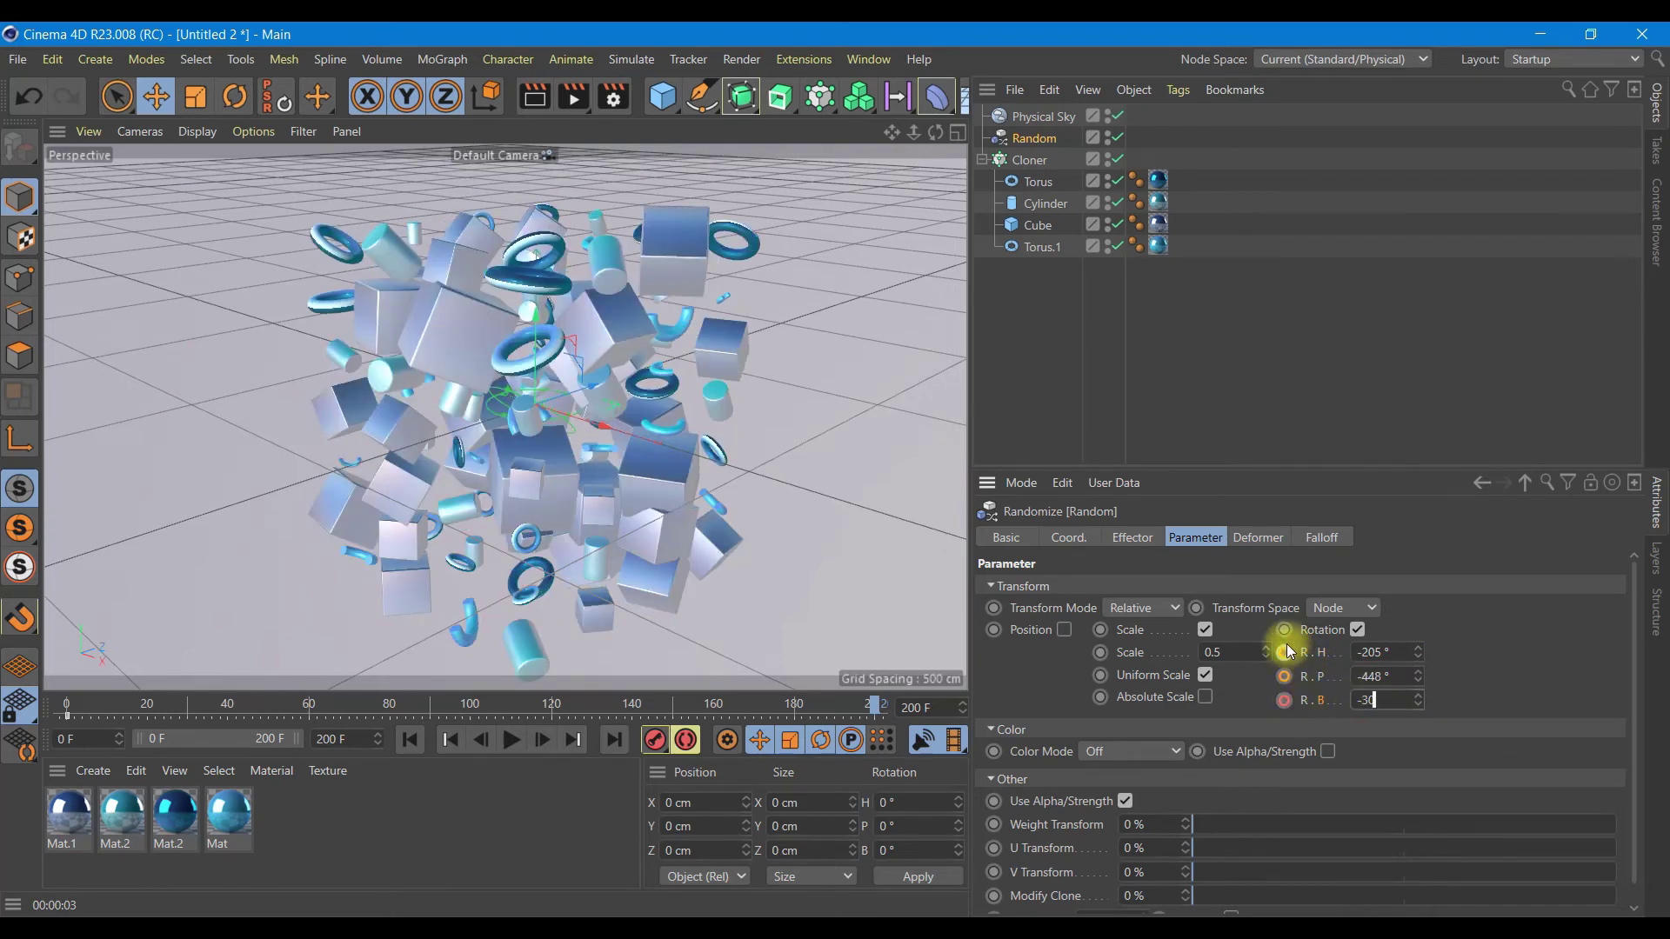
pyautogui.click(1284, 652)
pyautogui.click(1284, 700)
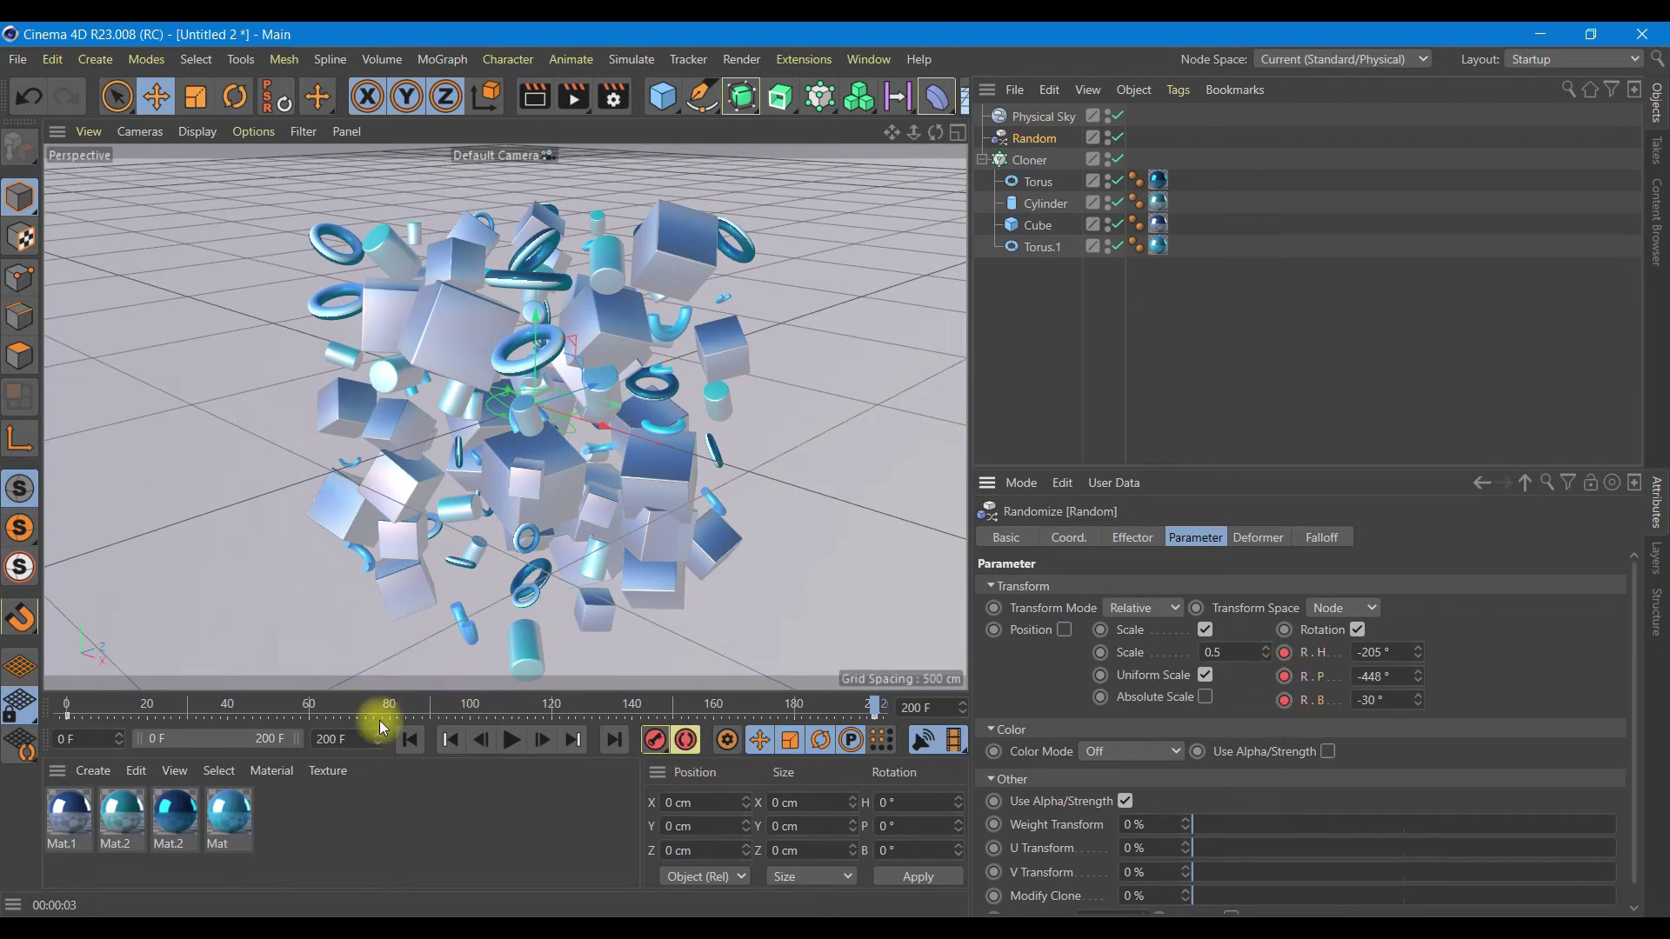
# Play the tumbling clones from frame 0, then enlarge the 3D view.
pyautogui.click(410, 740)
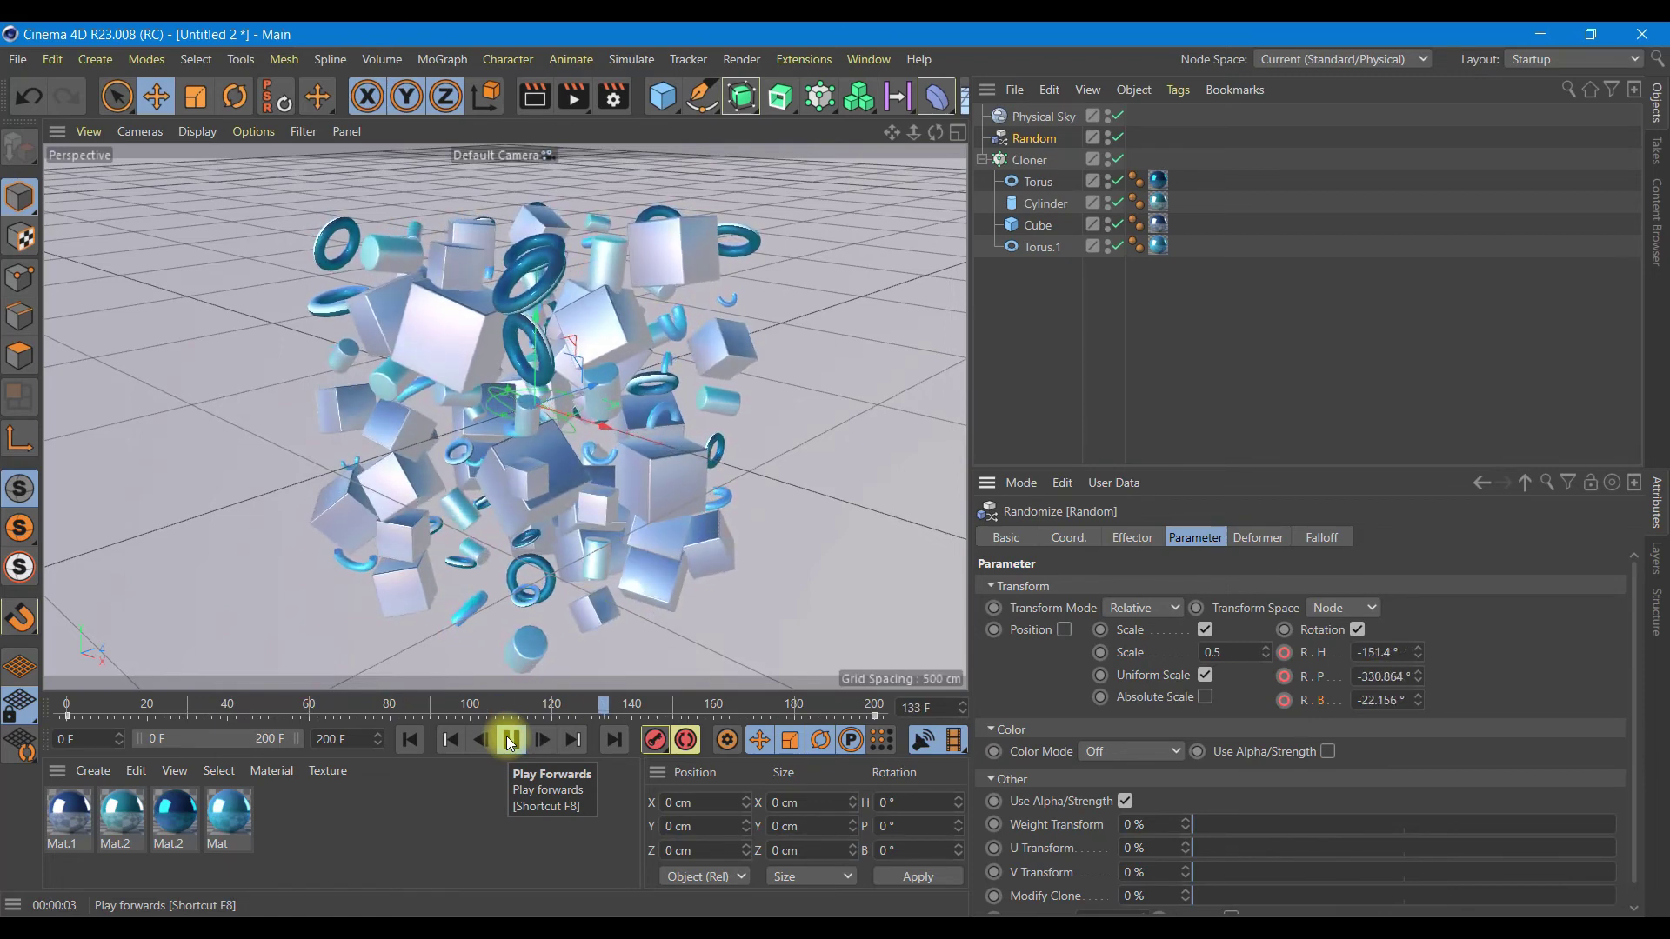
pyautogui.click(510, 740)
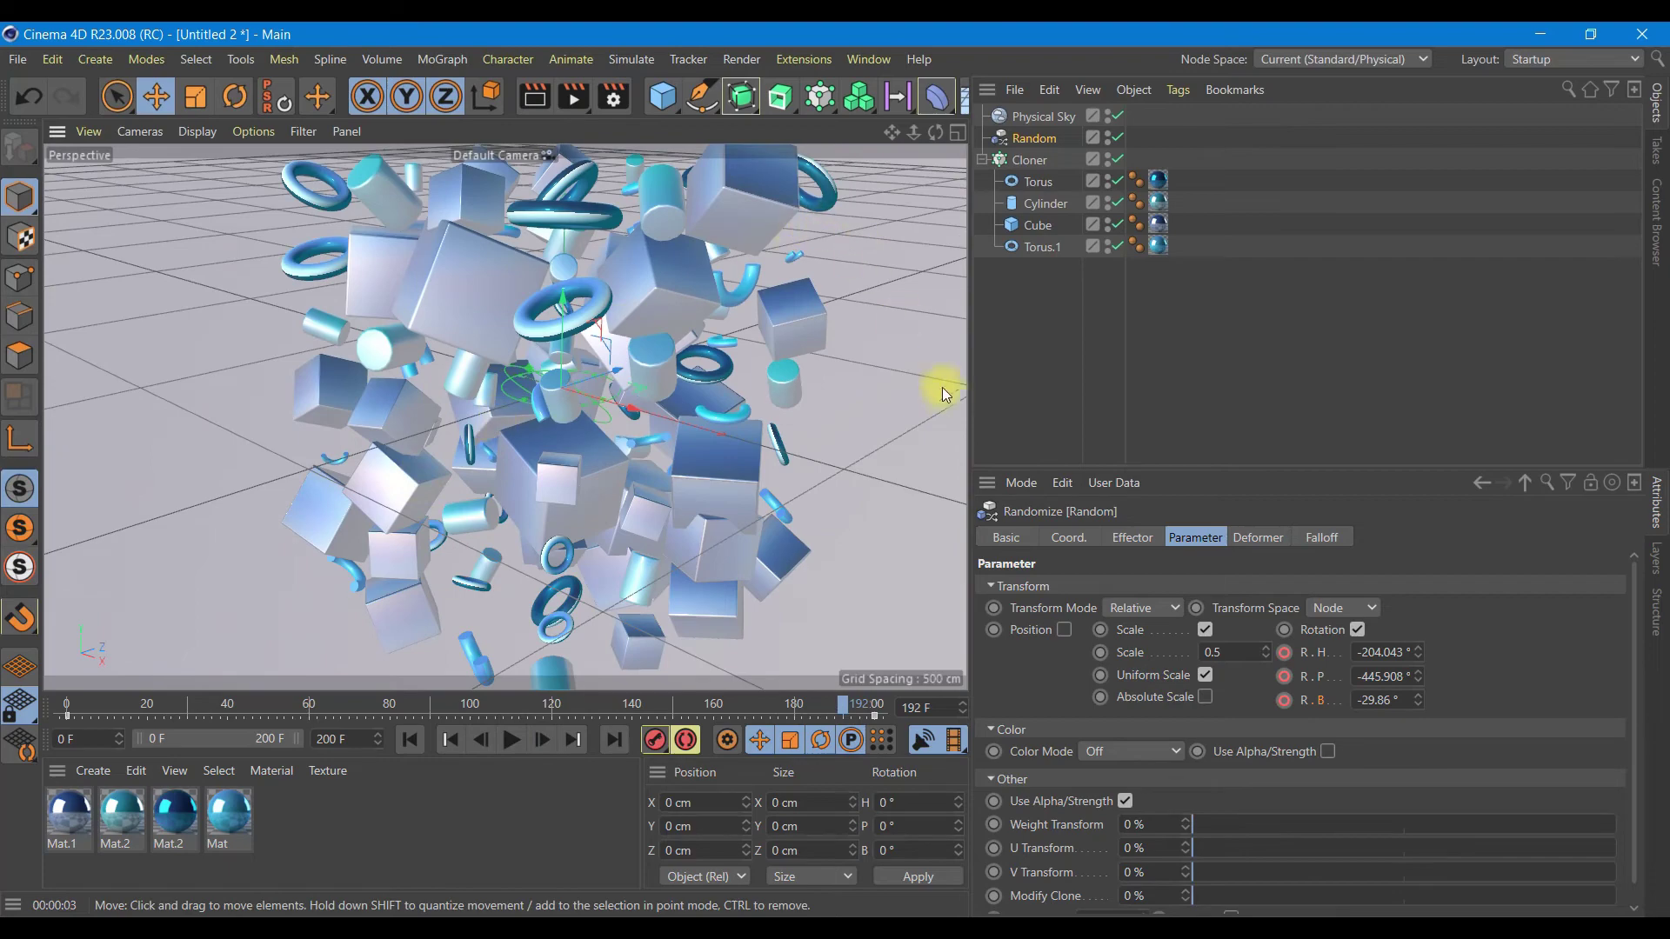
pyautogui.moveTo(970, 435); pyautogui.dragTo(1493, 499)
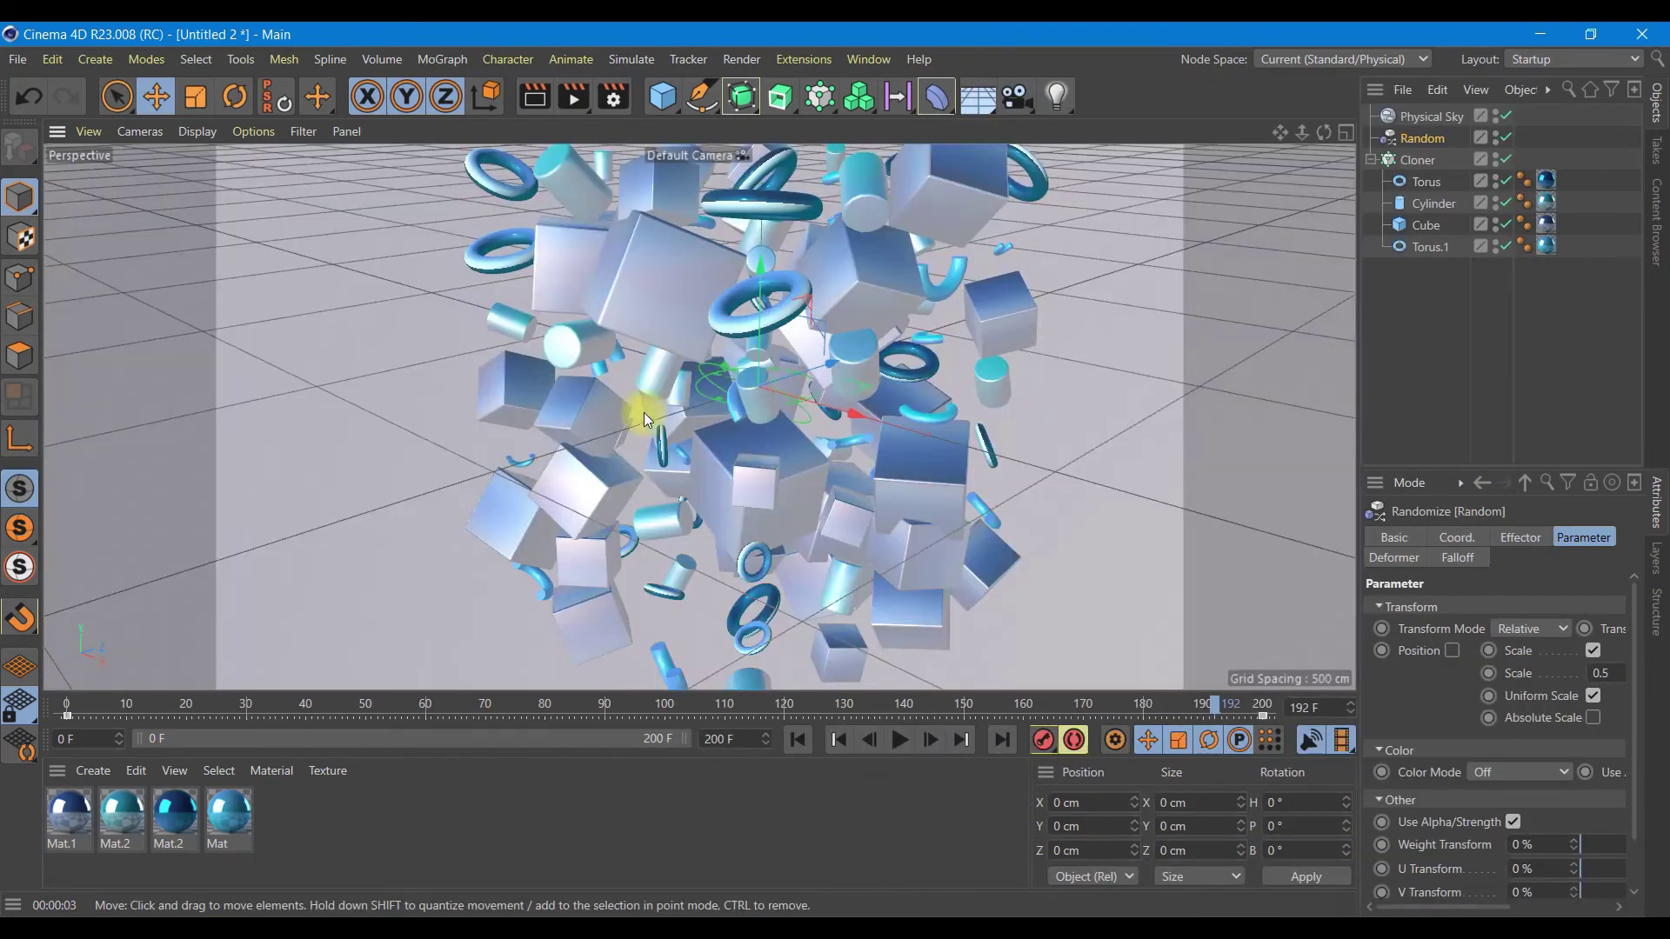
pyautogui.keyDown('alt'); pyautogui.moveTo(731, 548); pyautogui.dragTo(920, 641); pyautogui.keyUp('alt')
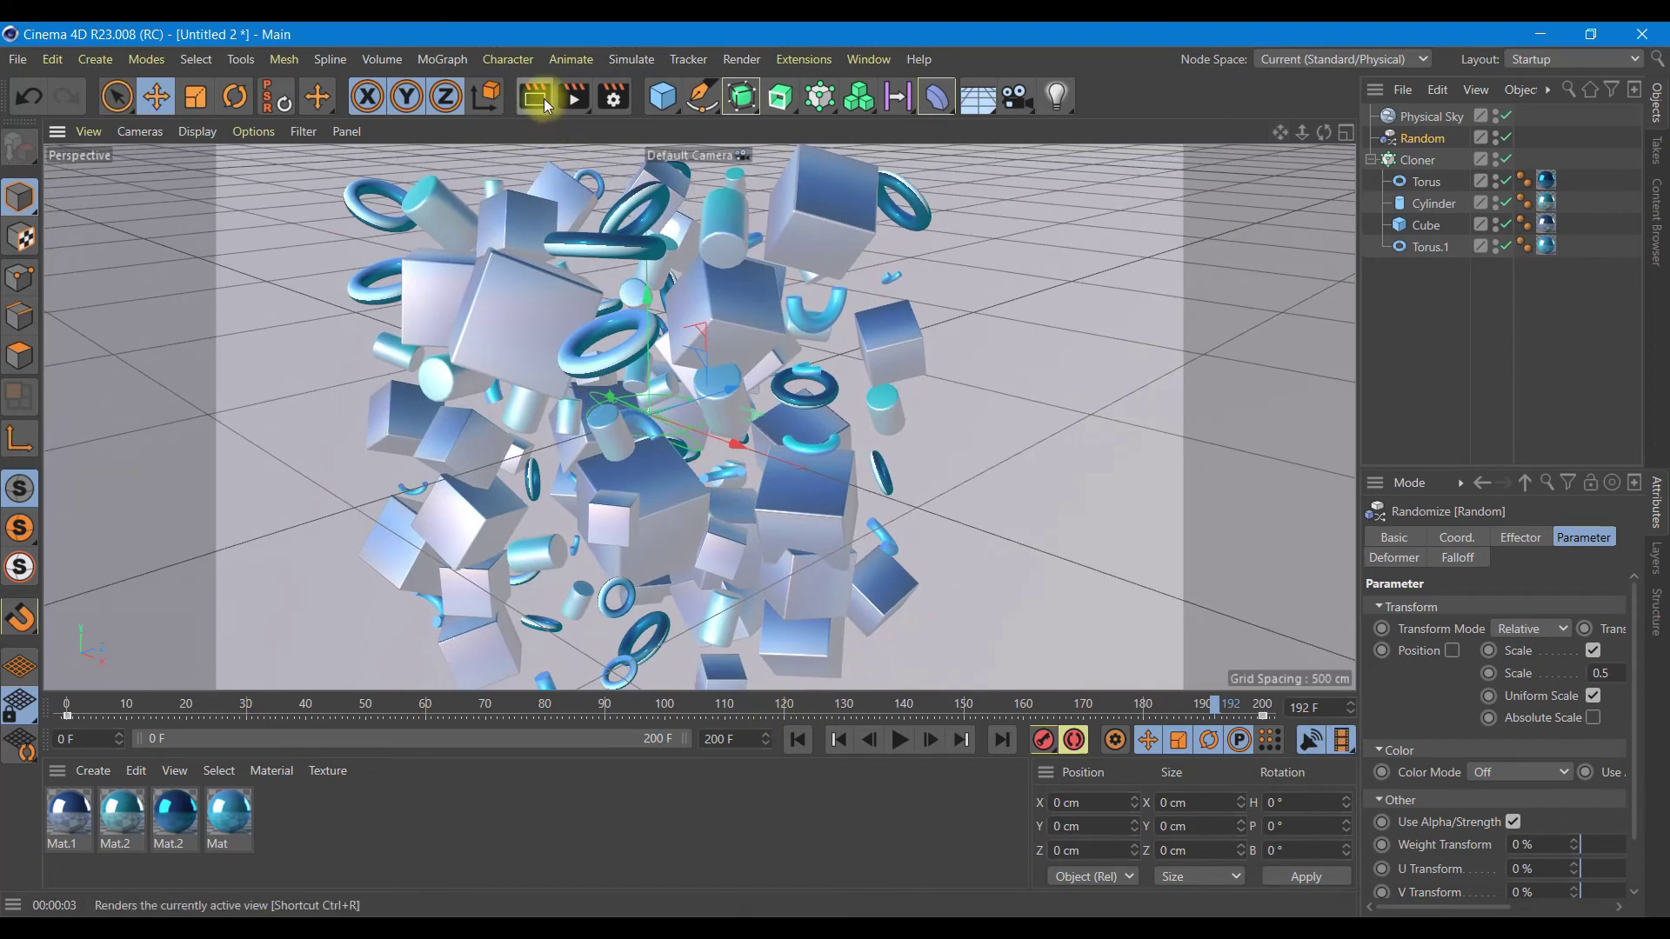
pyautogui.click(534, 97)
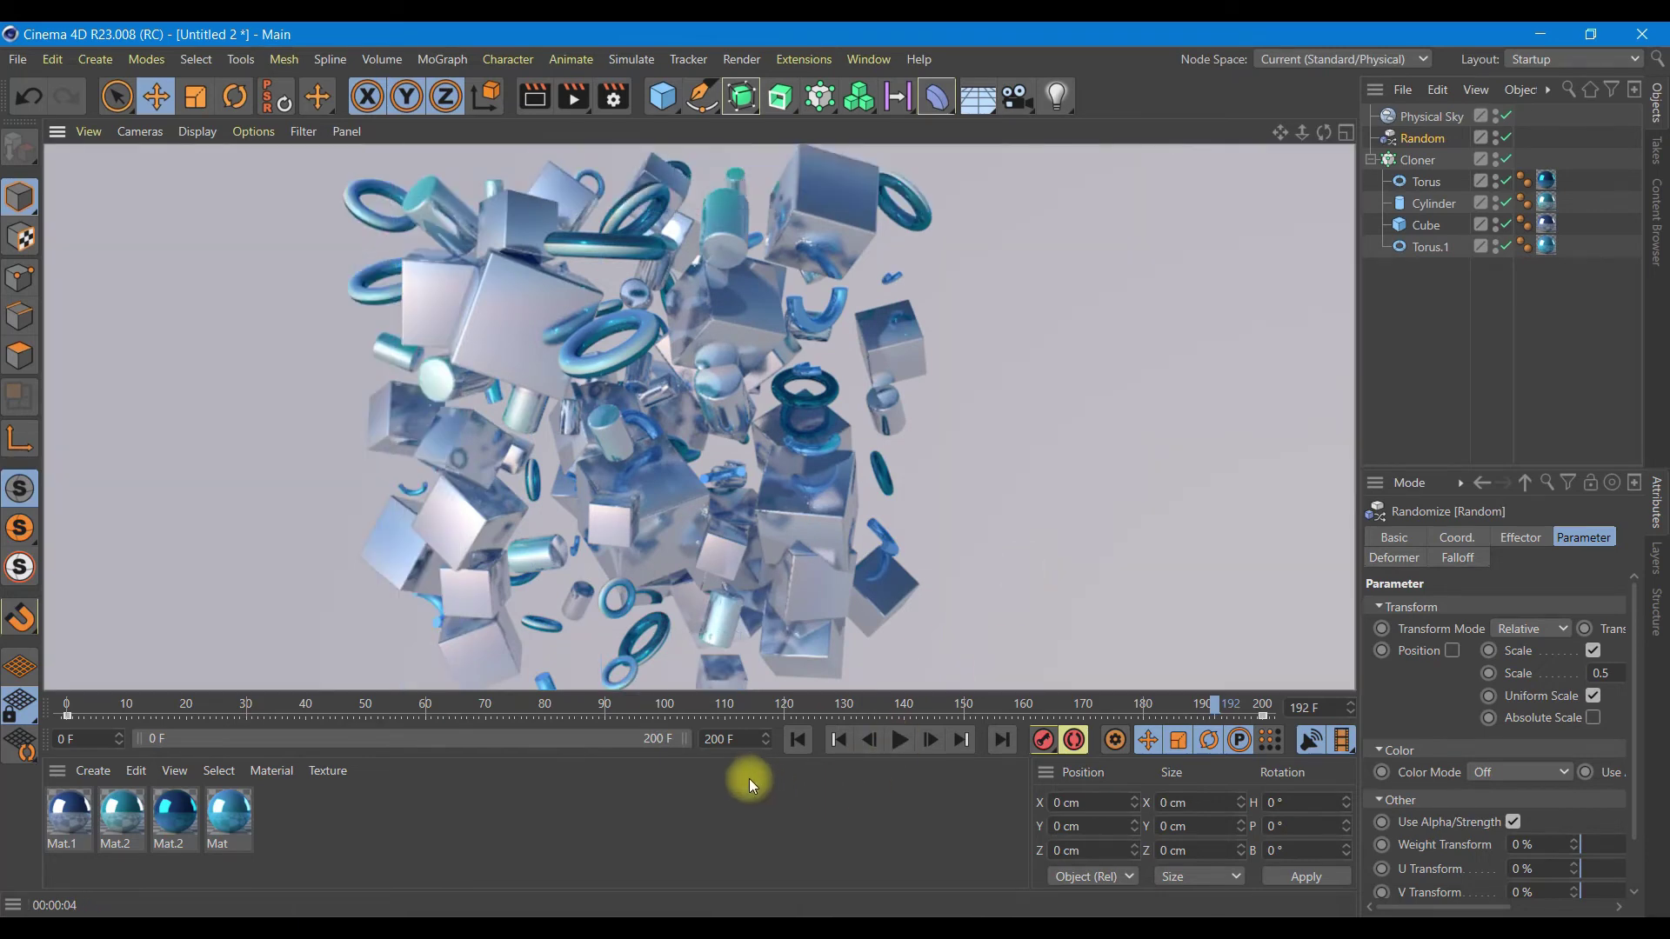
pyautogui.click(901, 741)
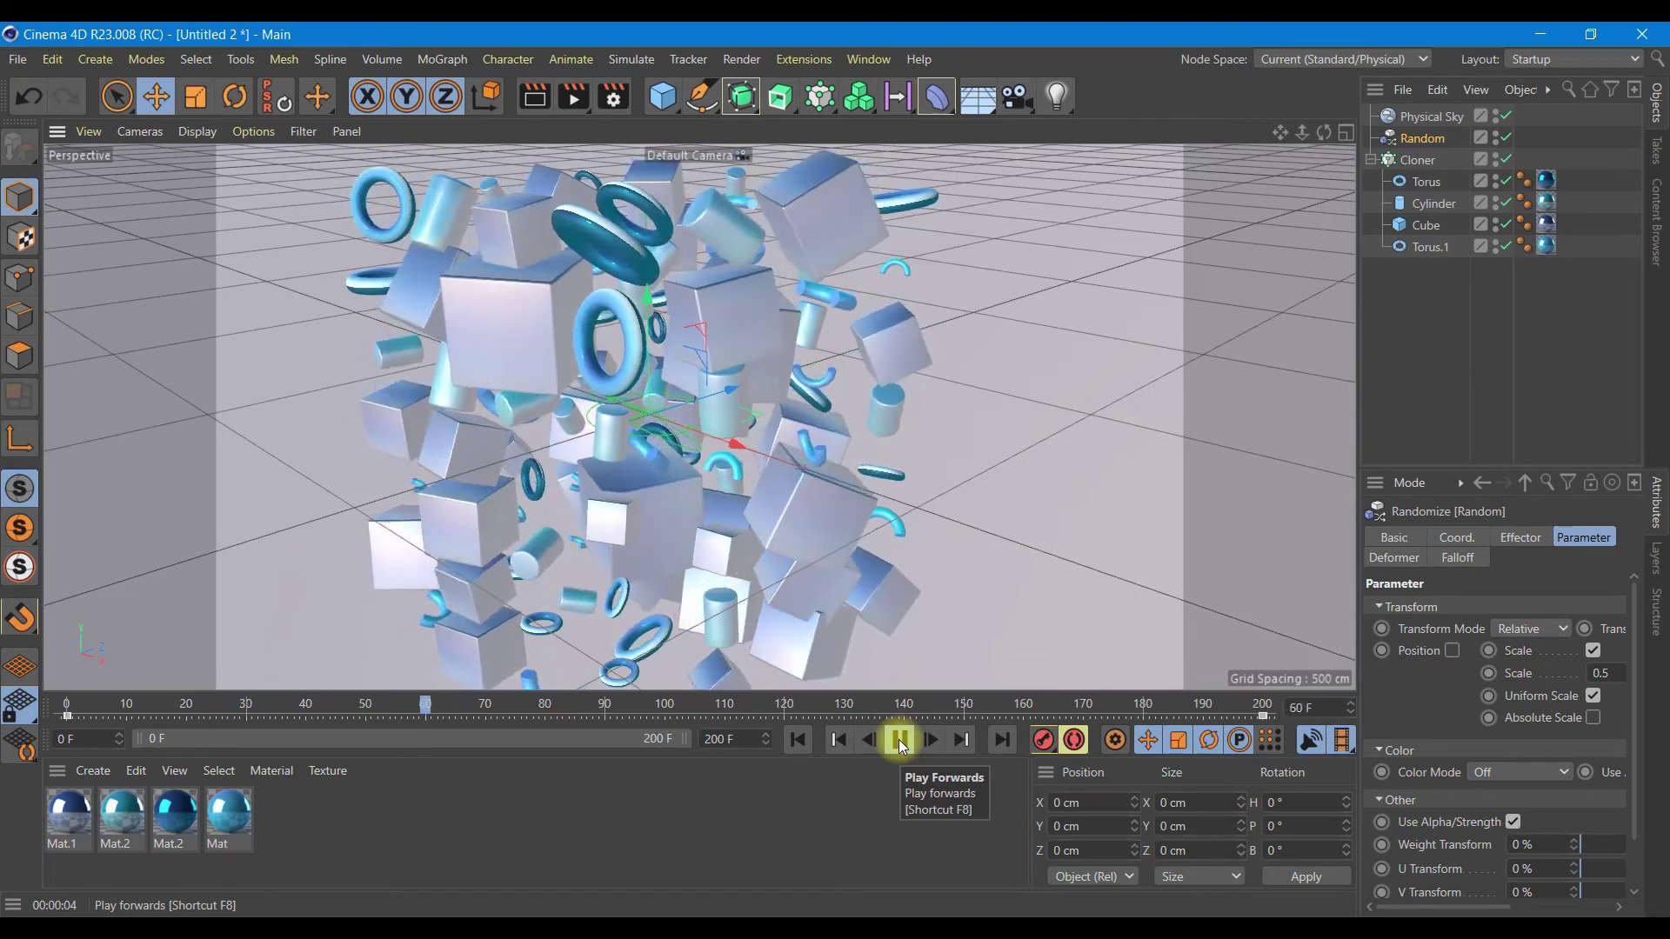
pyautogui.click(901, 741)
pyautogui.click(800, 739)
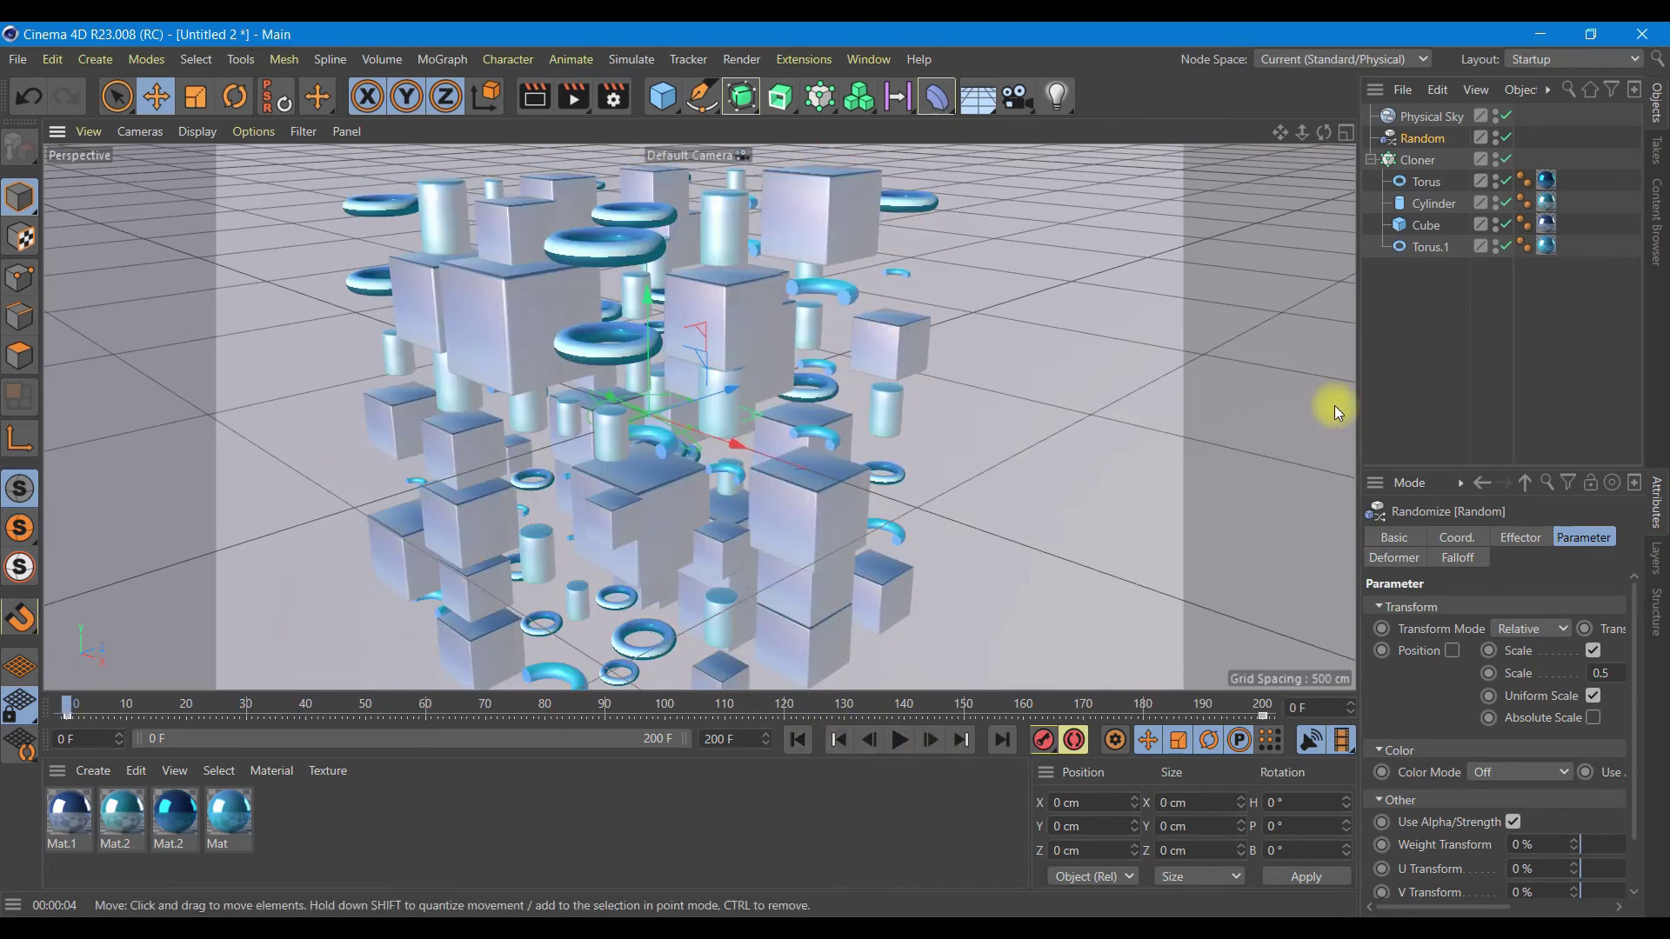
# Spread the Cloner grid to 203 × 158 × 221 cm and rewind to frame 0.
pyautogui.click(1417, 160)
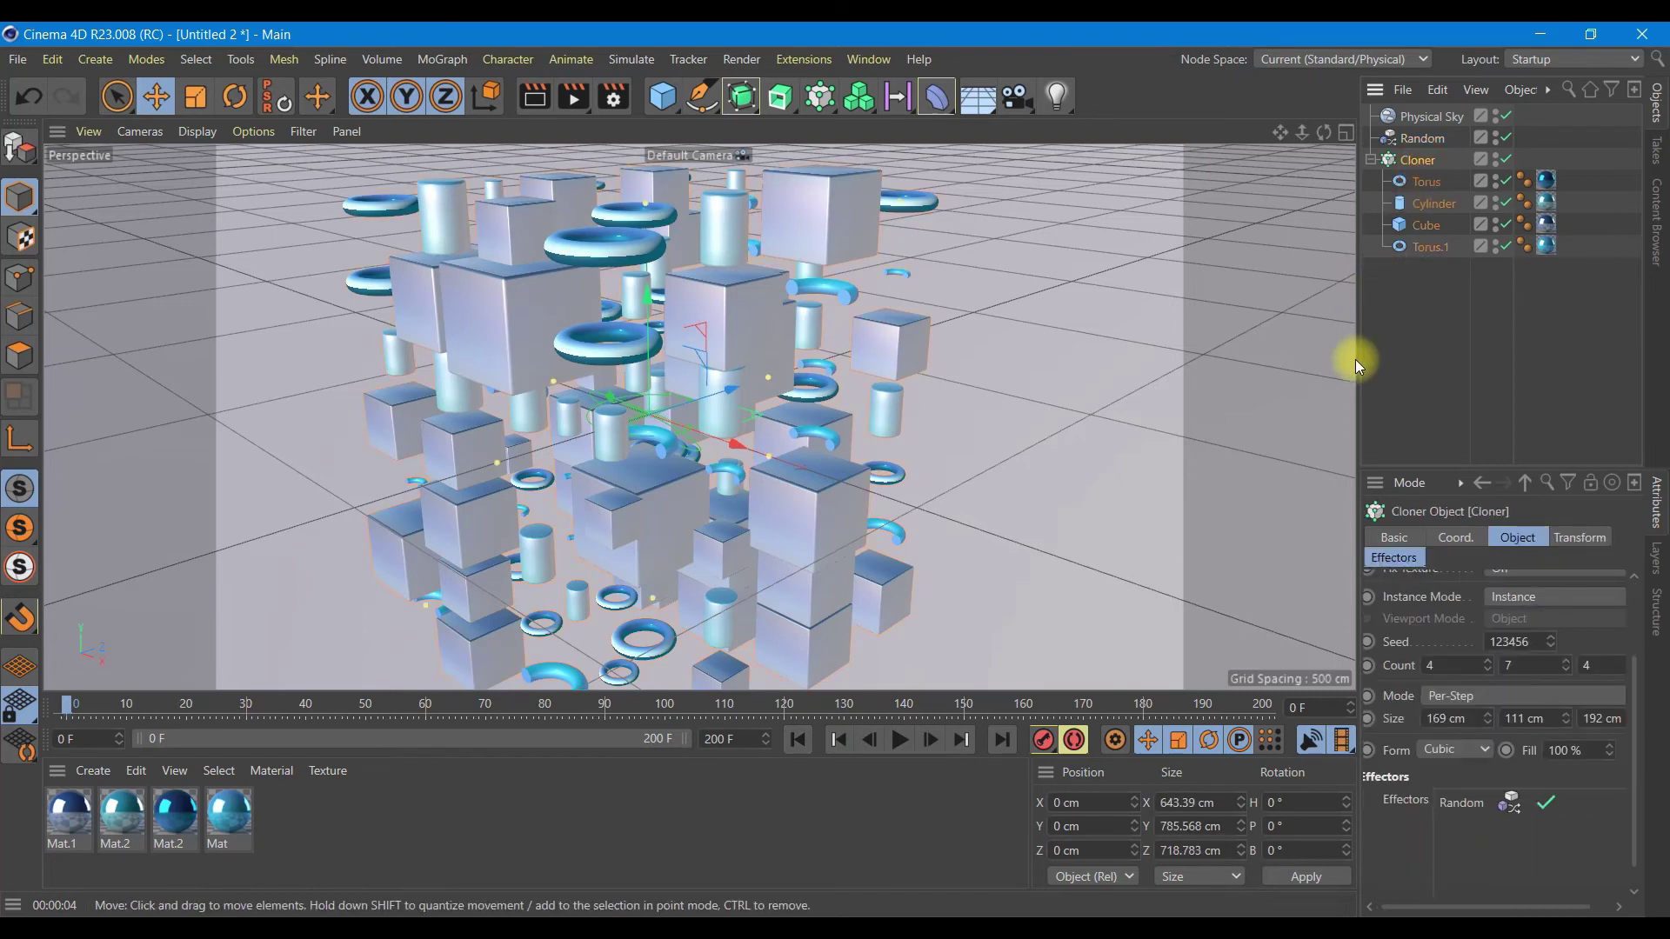
pyautogui.moveTo(1355, 358); pyautogui.dragTo(1162, 348)
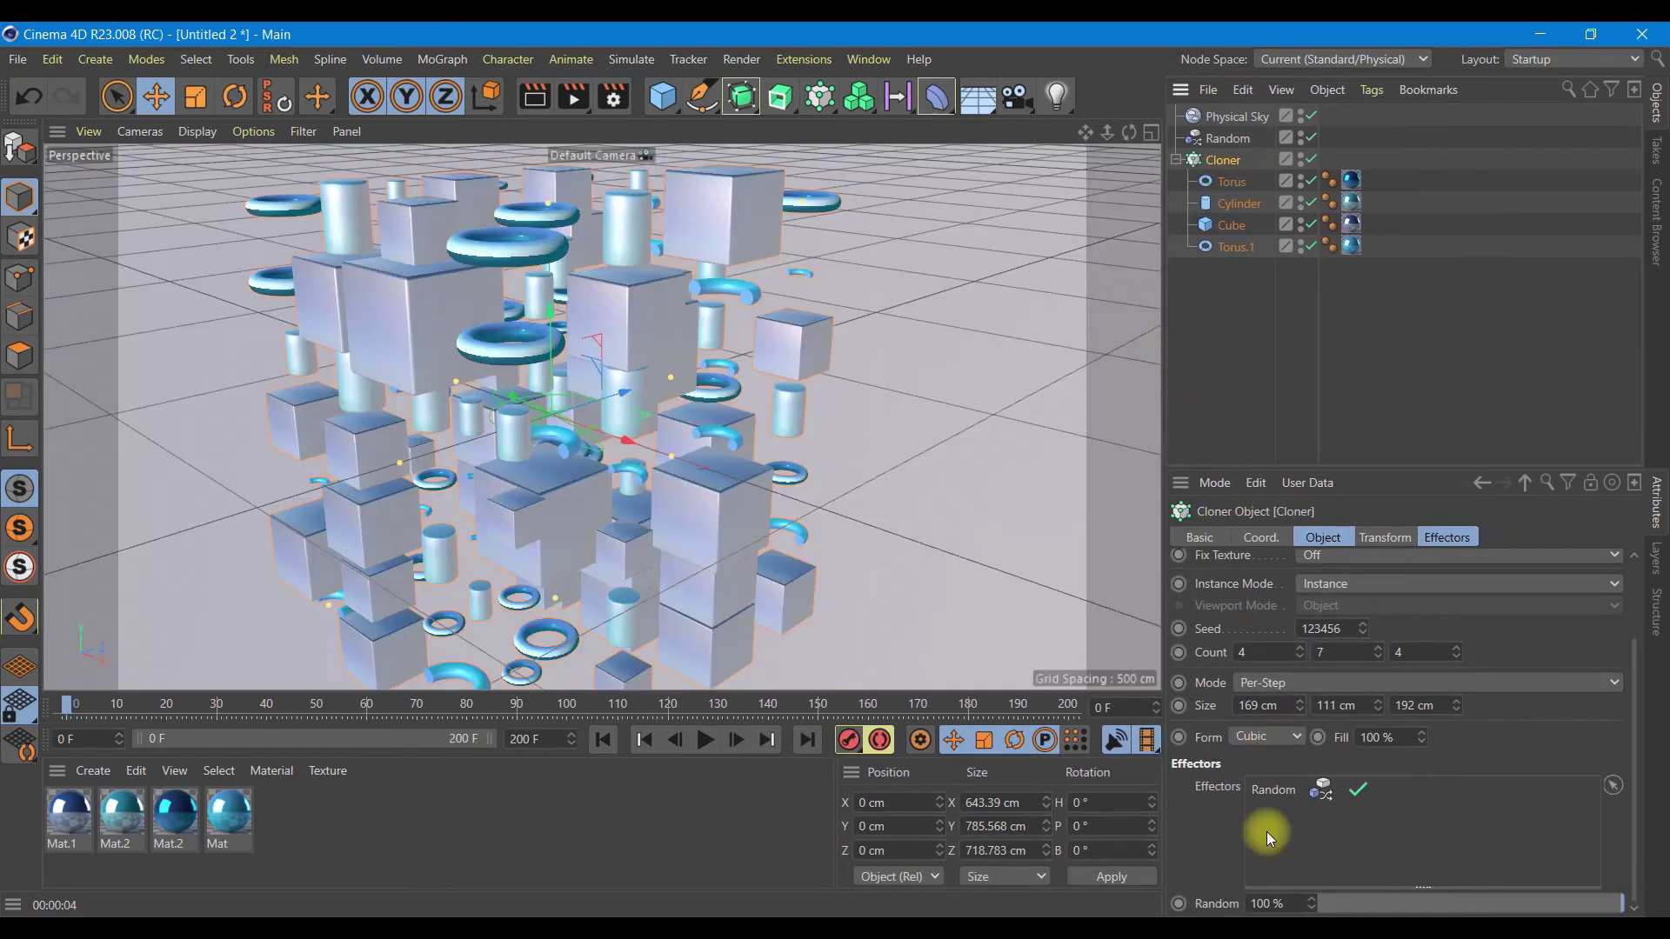
pyautogui.moveTo(1304, 704); pyautogui.dragTo(1381, 693)
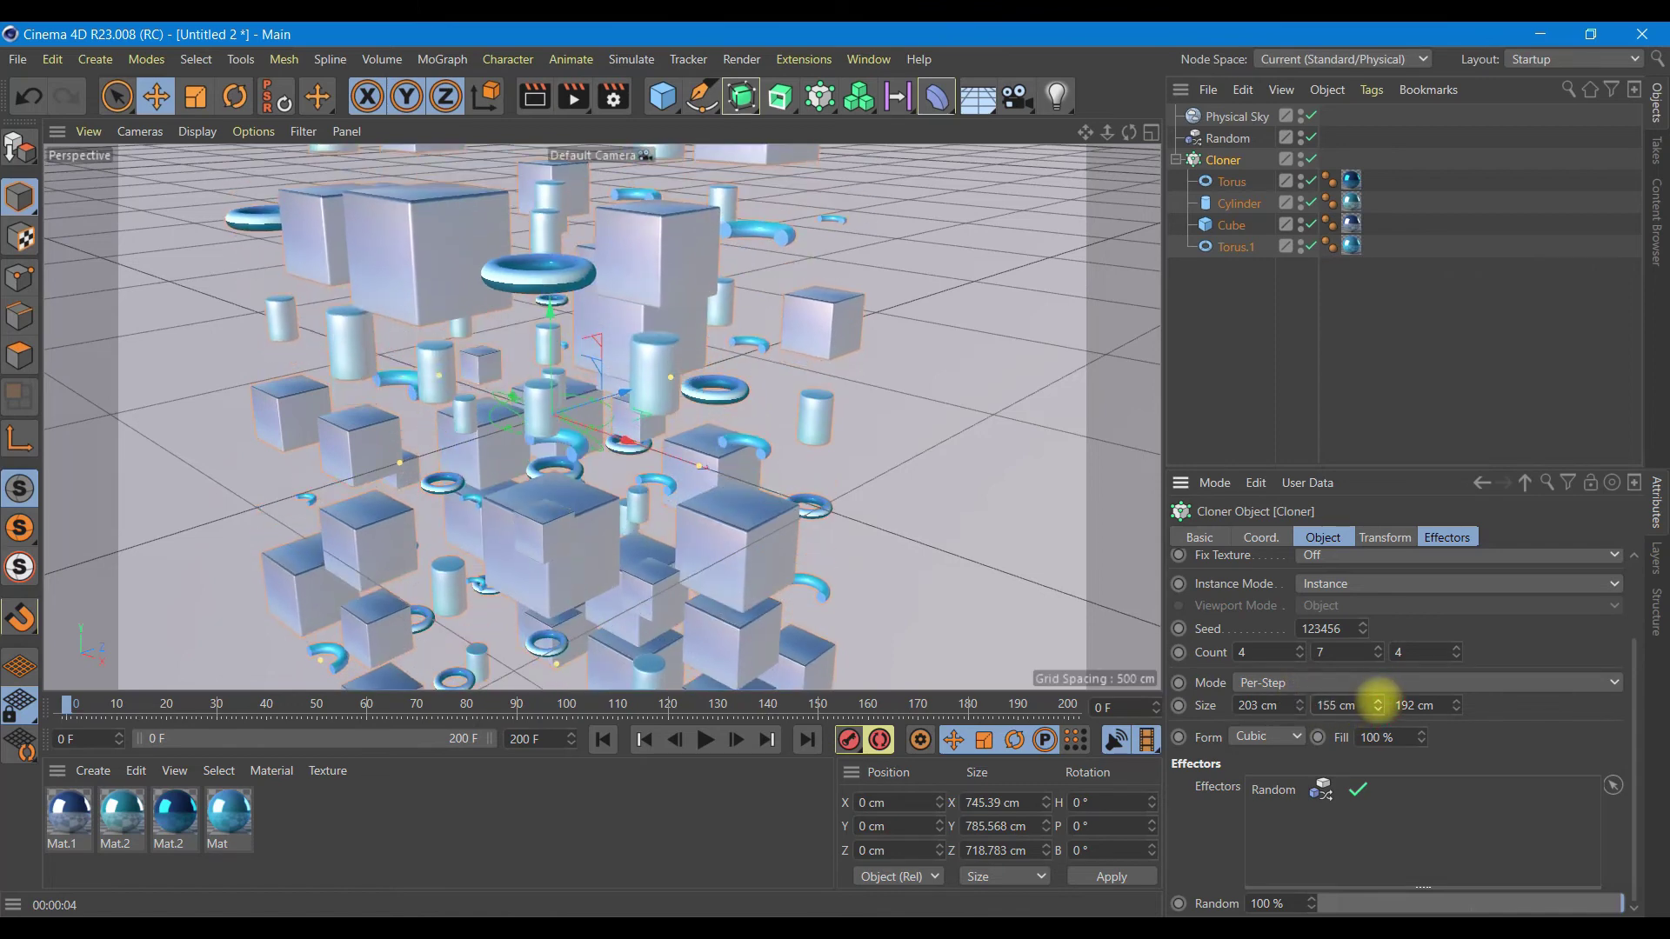
pyautogui.click(706, 741)
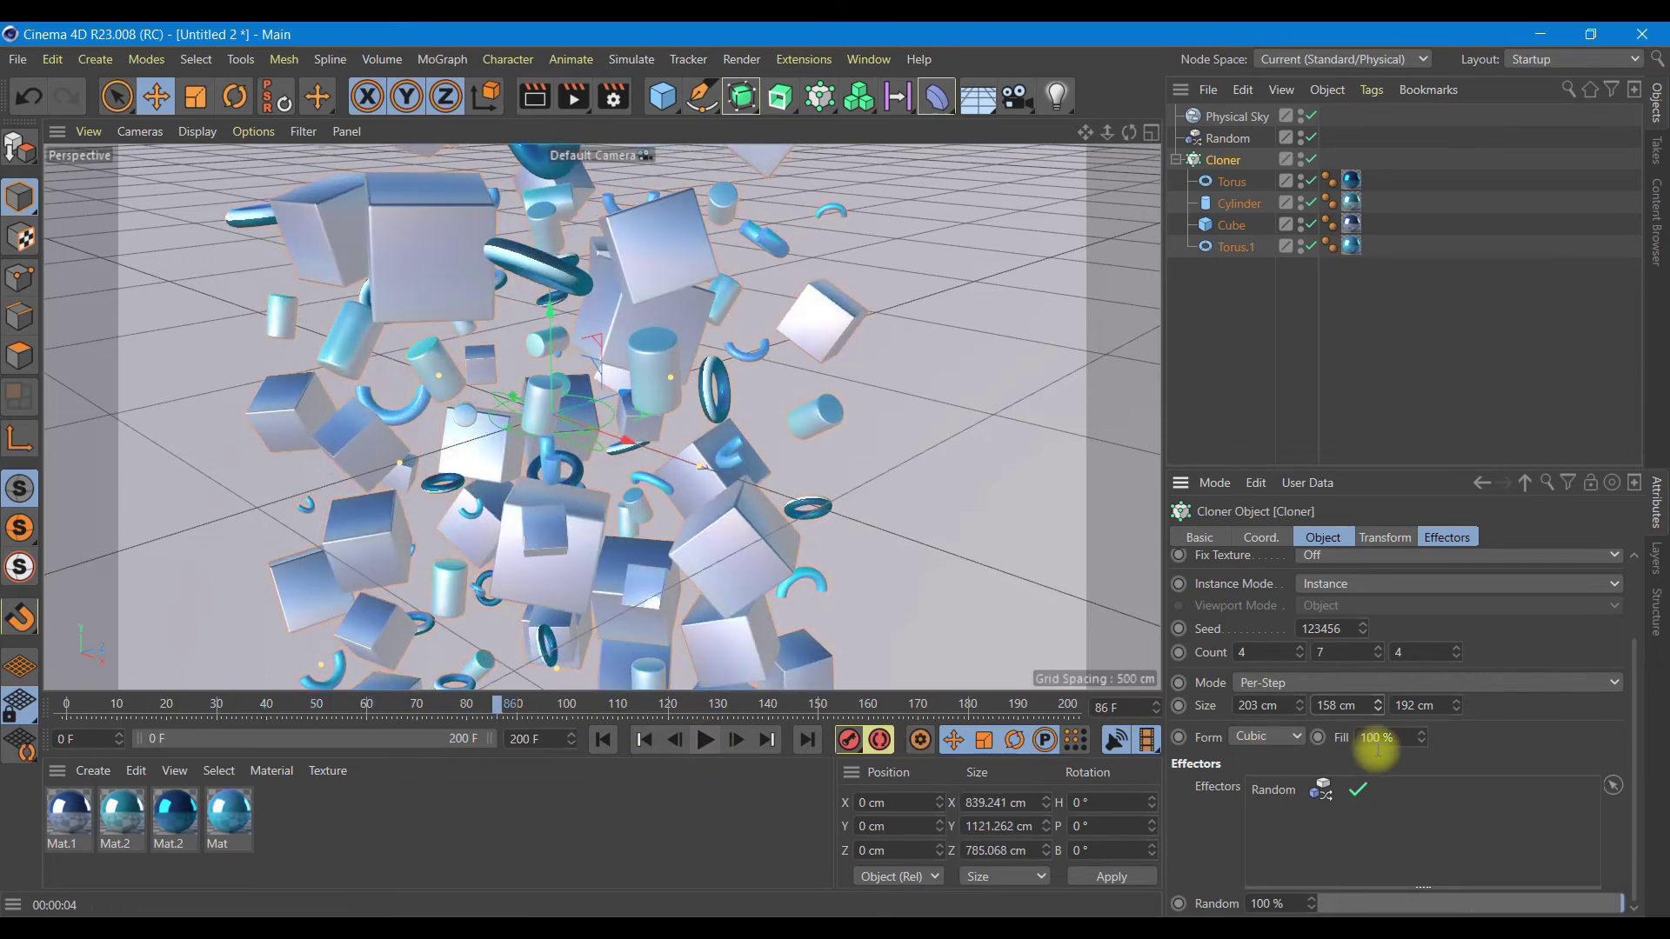
pyautogui.moveTo(1464, 701); pyautogui.dragTo(1461, 692)
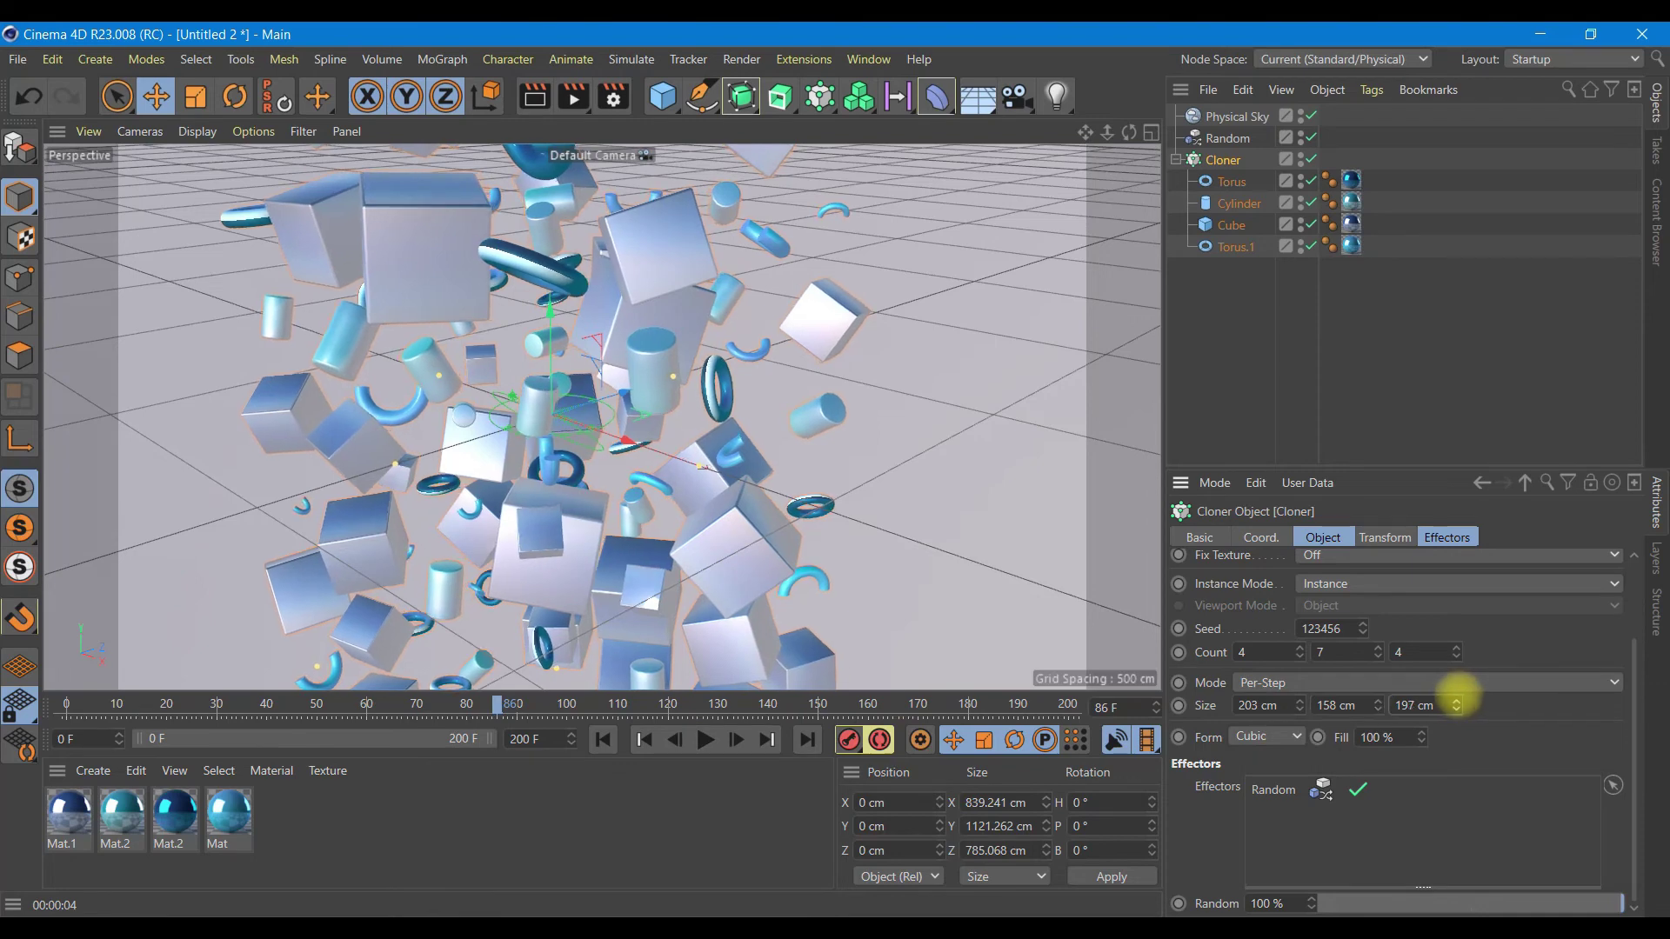
pyautogui.click(601, 739)
pyautogui.click(1235, 226)
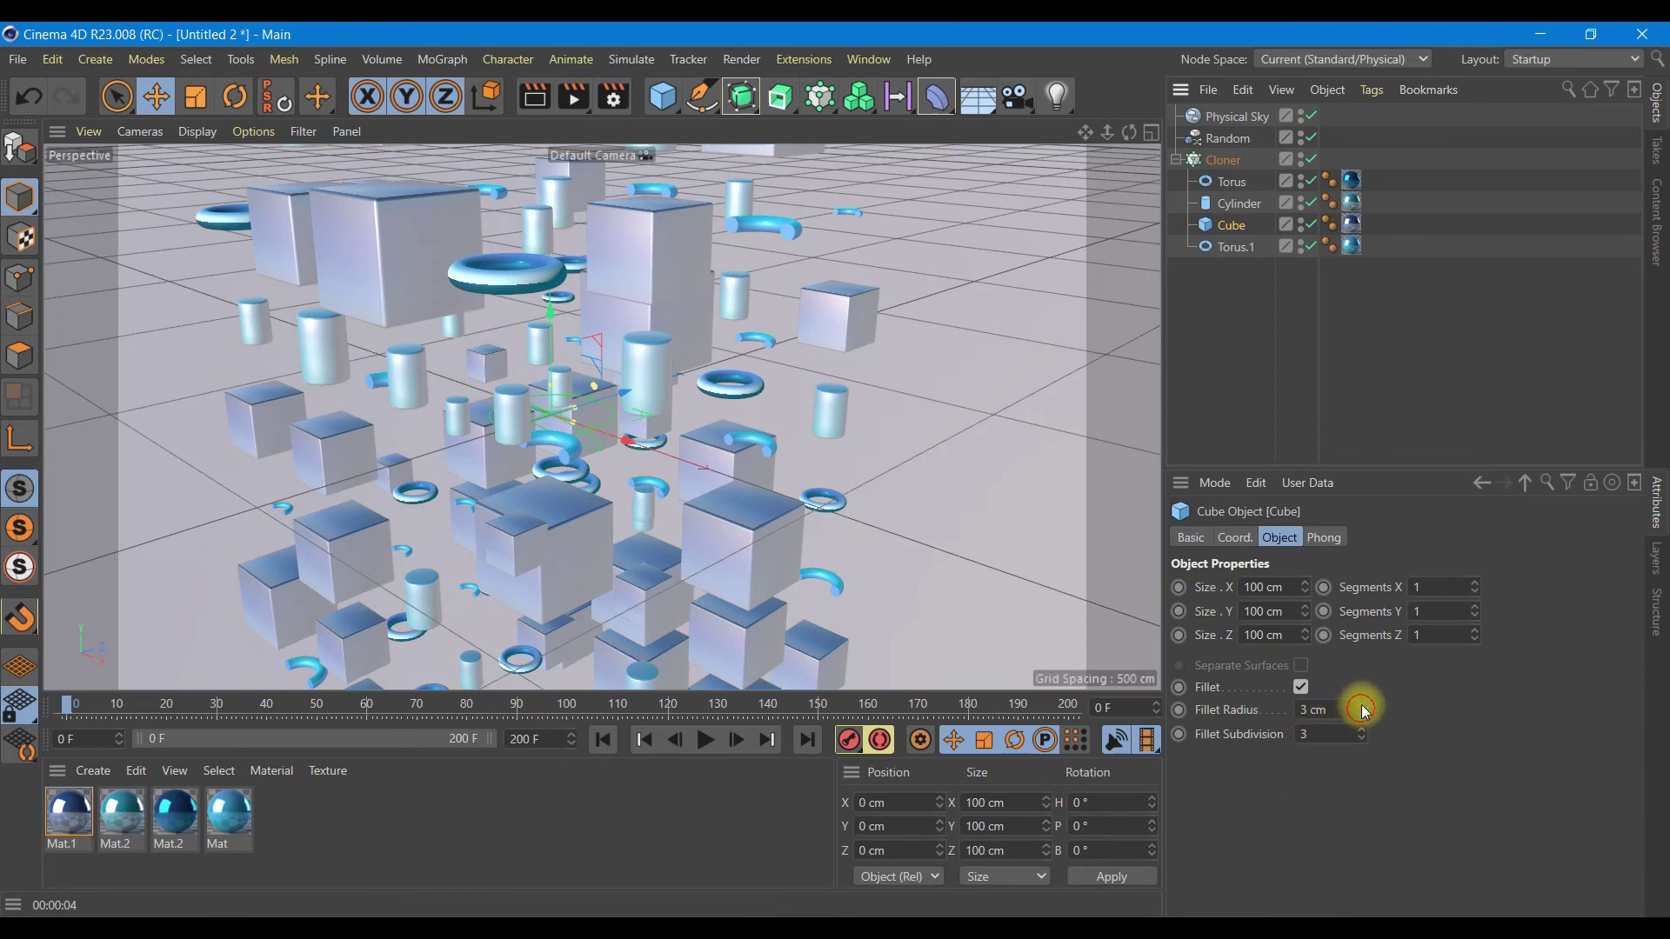
# Keyframe the cube fillet radius at 6 cm on frame 0 and 50 cm on frame 200.
pyautogui.moveTo(1364, 711); pyautogui.dragTo(1363, 729)
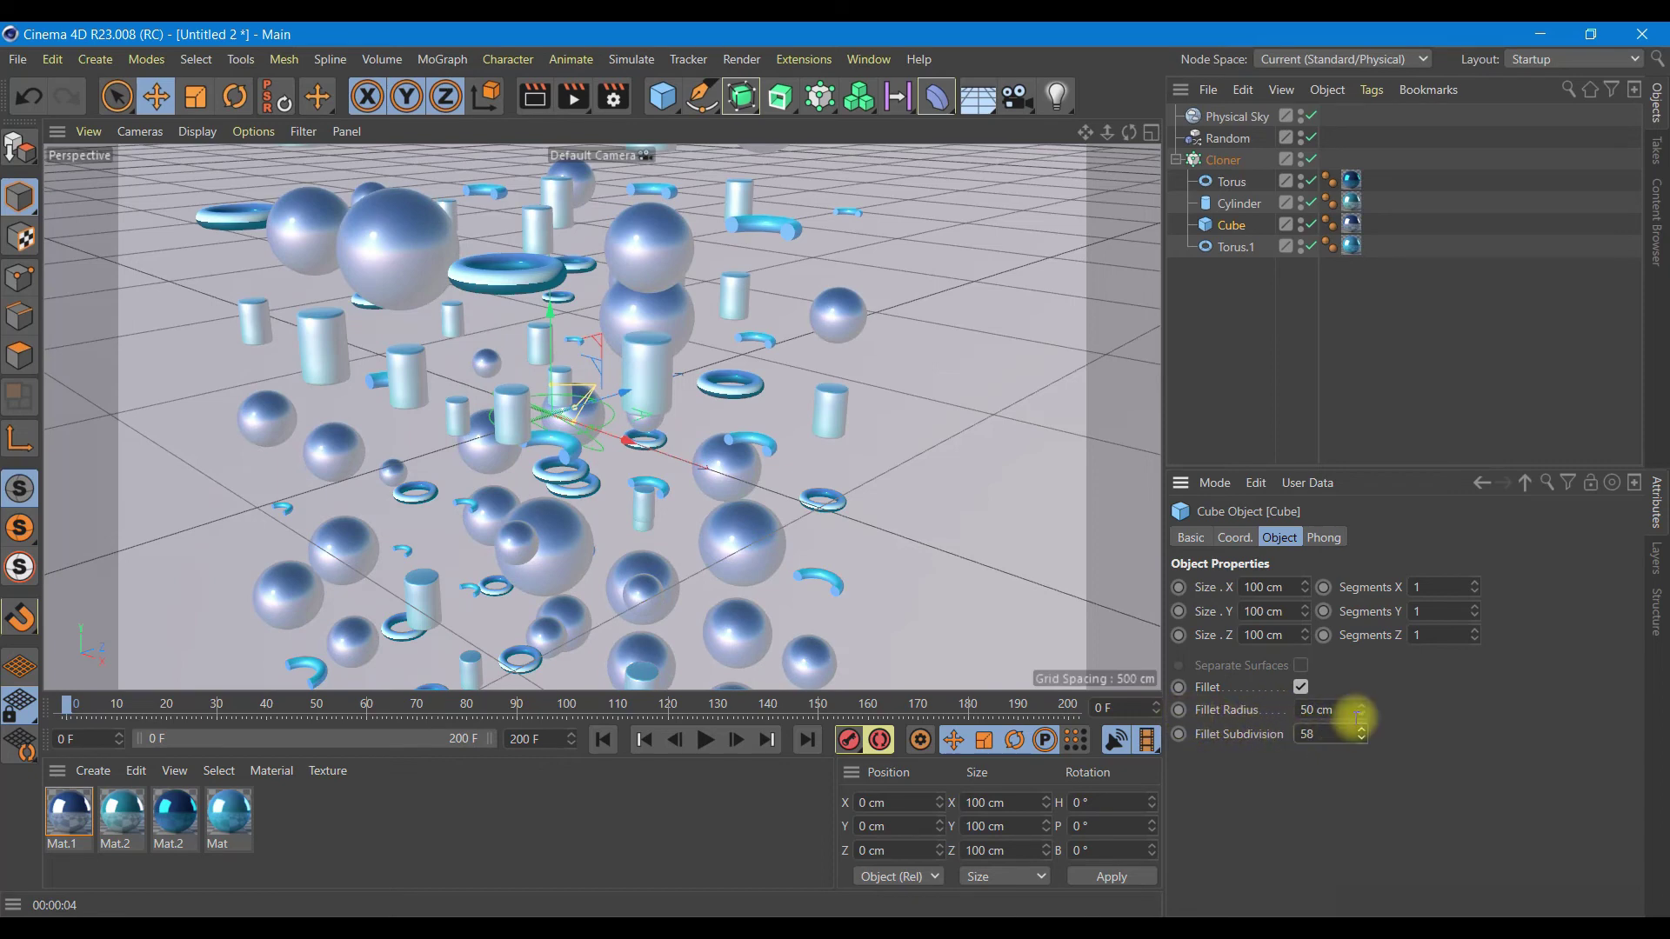
pyautogui.moveTo(1362, 722); pyautogui.dragTo(1334, 801)
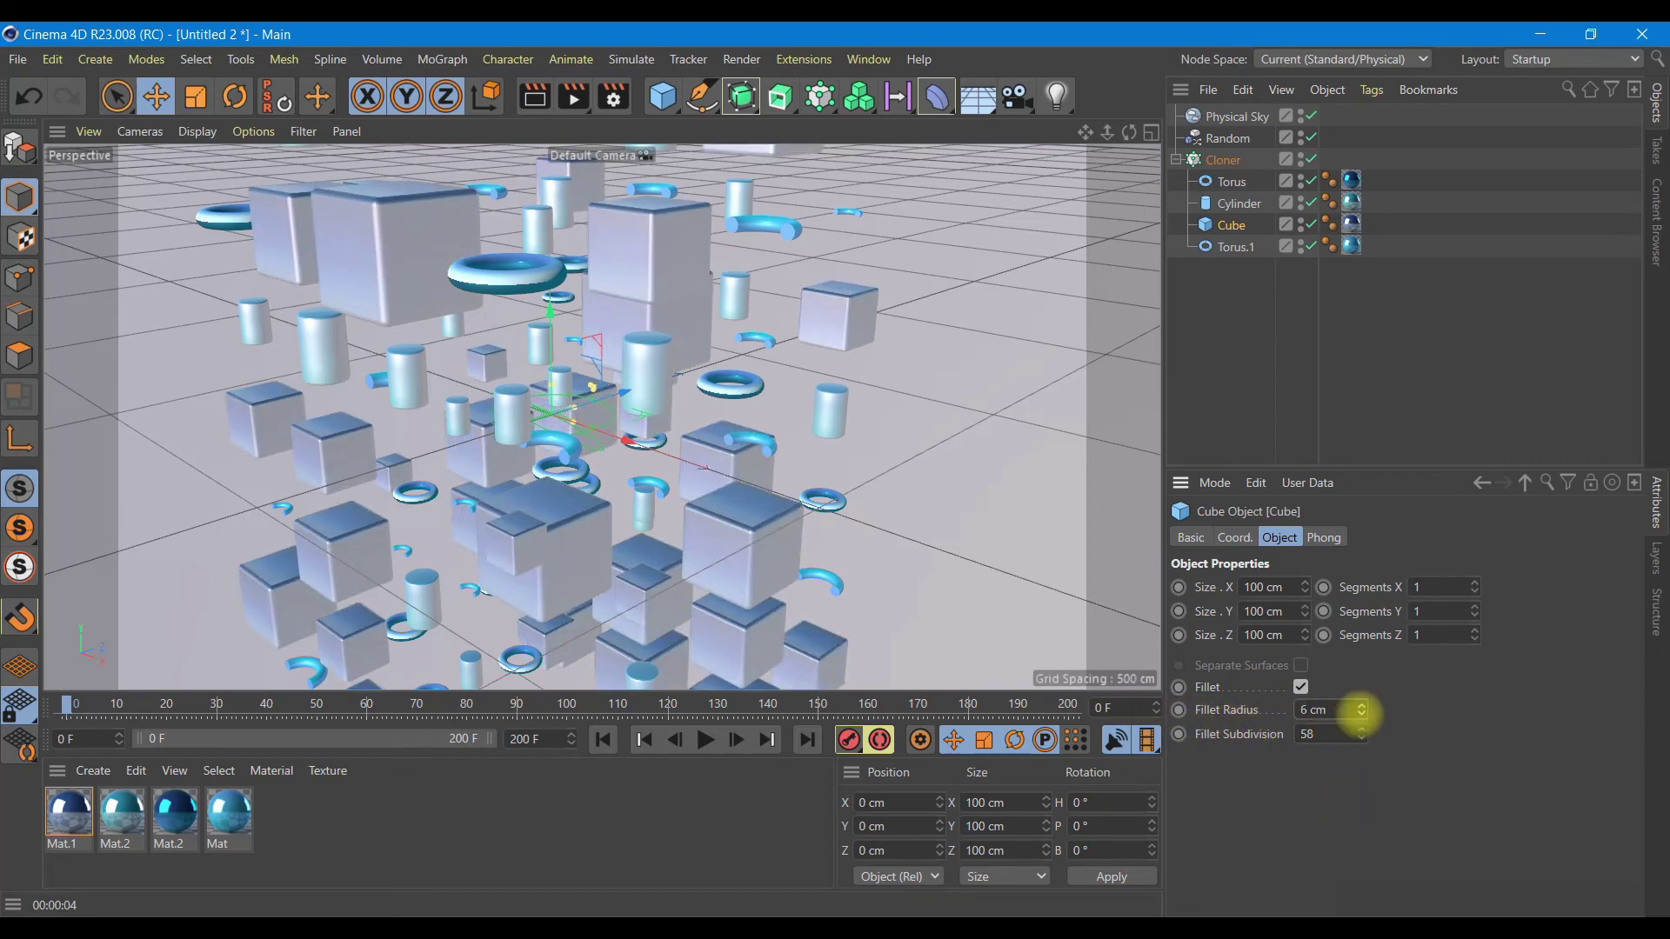
pyautogui.click(1178, 712)
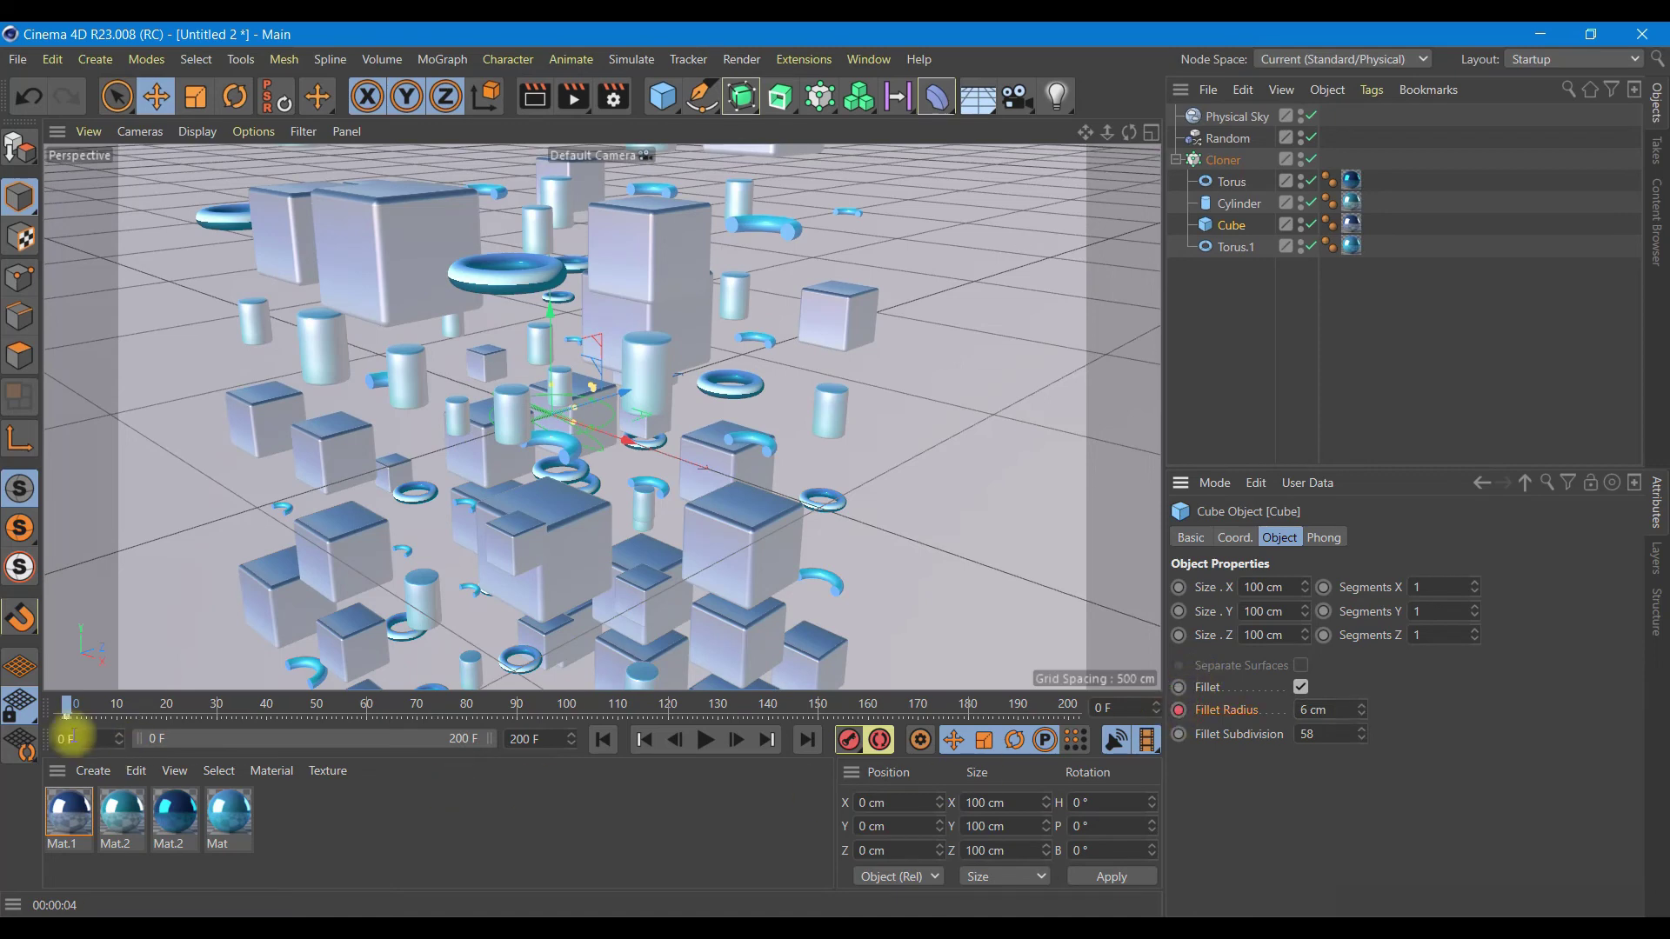
pyautogui.moveTo(68, 706); pyautogui.dragTo(1068, 706)
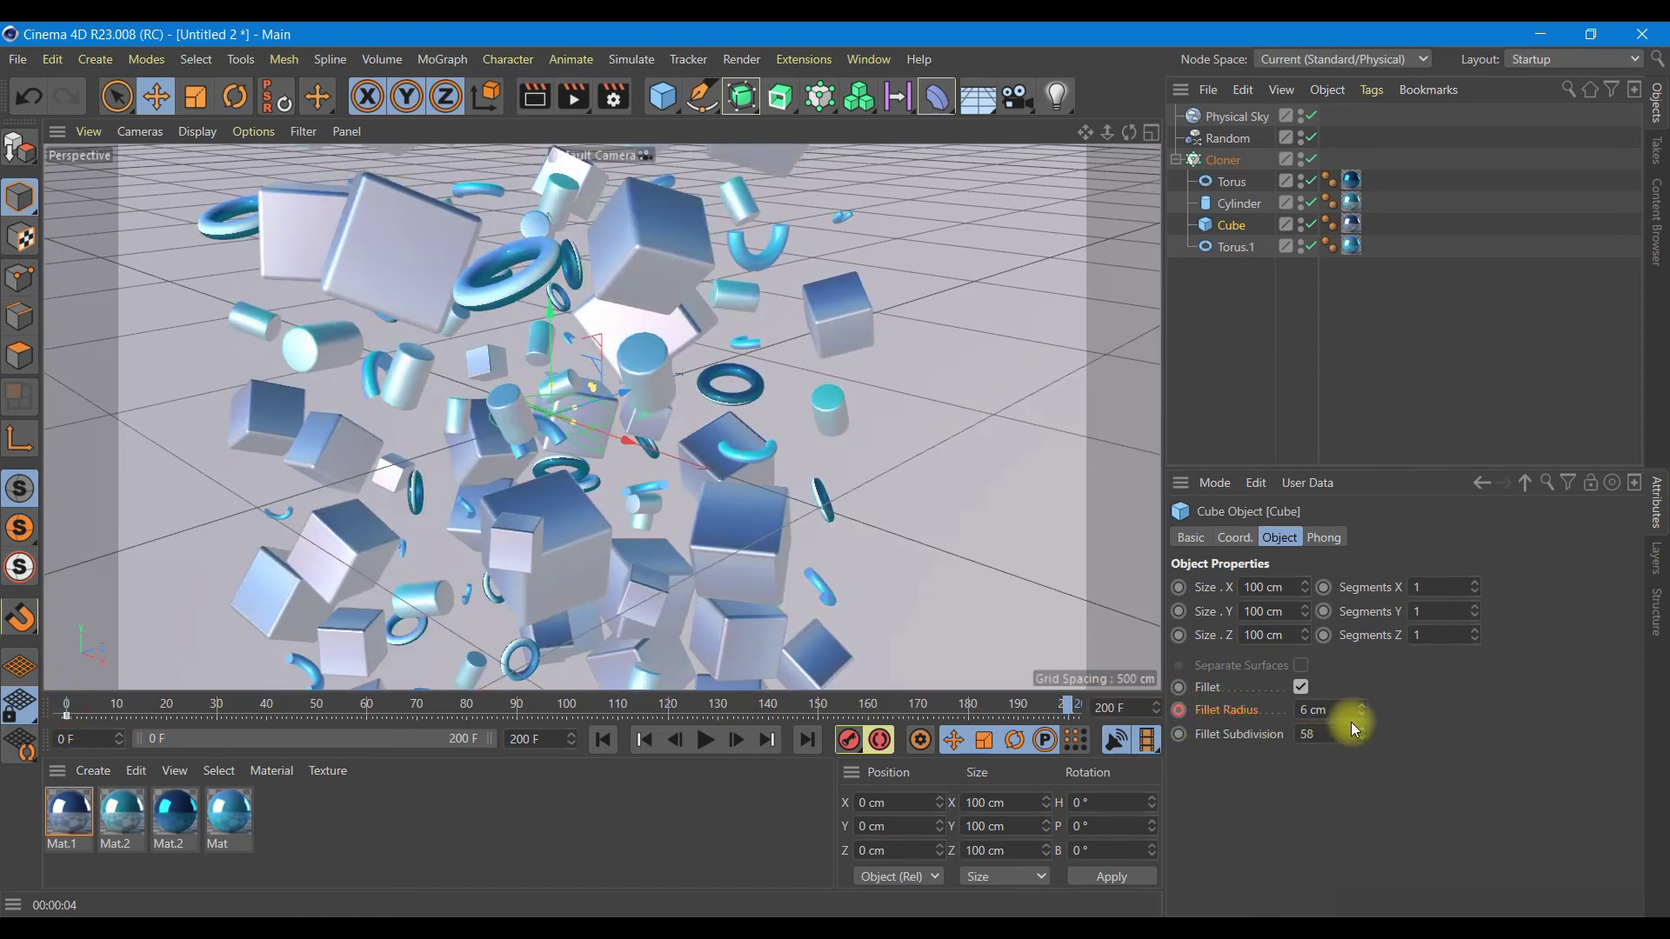
pyautogui.moveTo(1362, 712); pyautogui.dragTo(1386, 626)
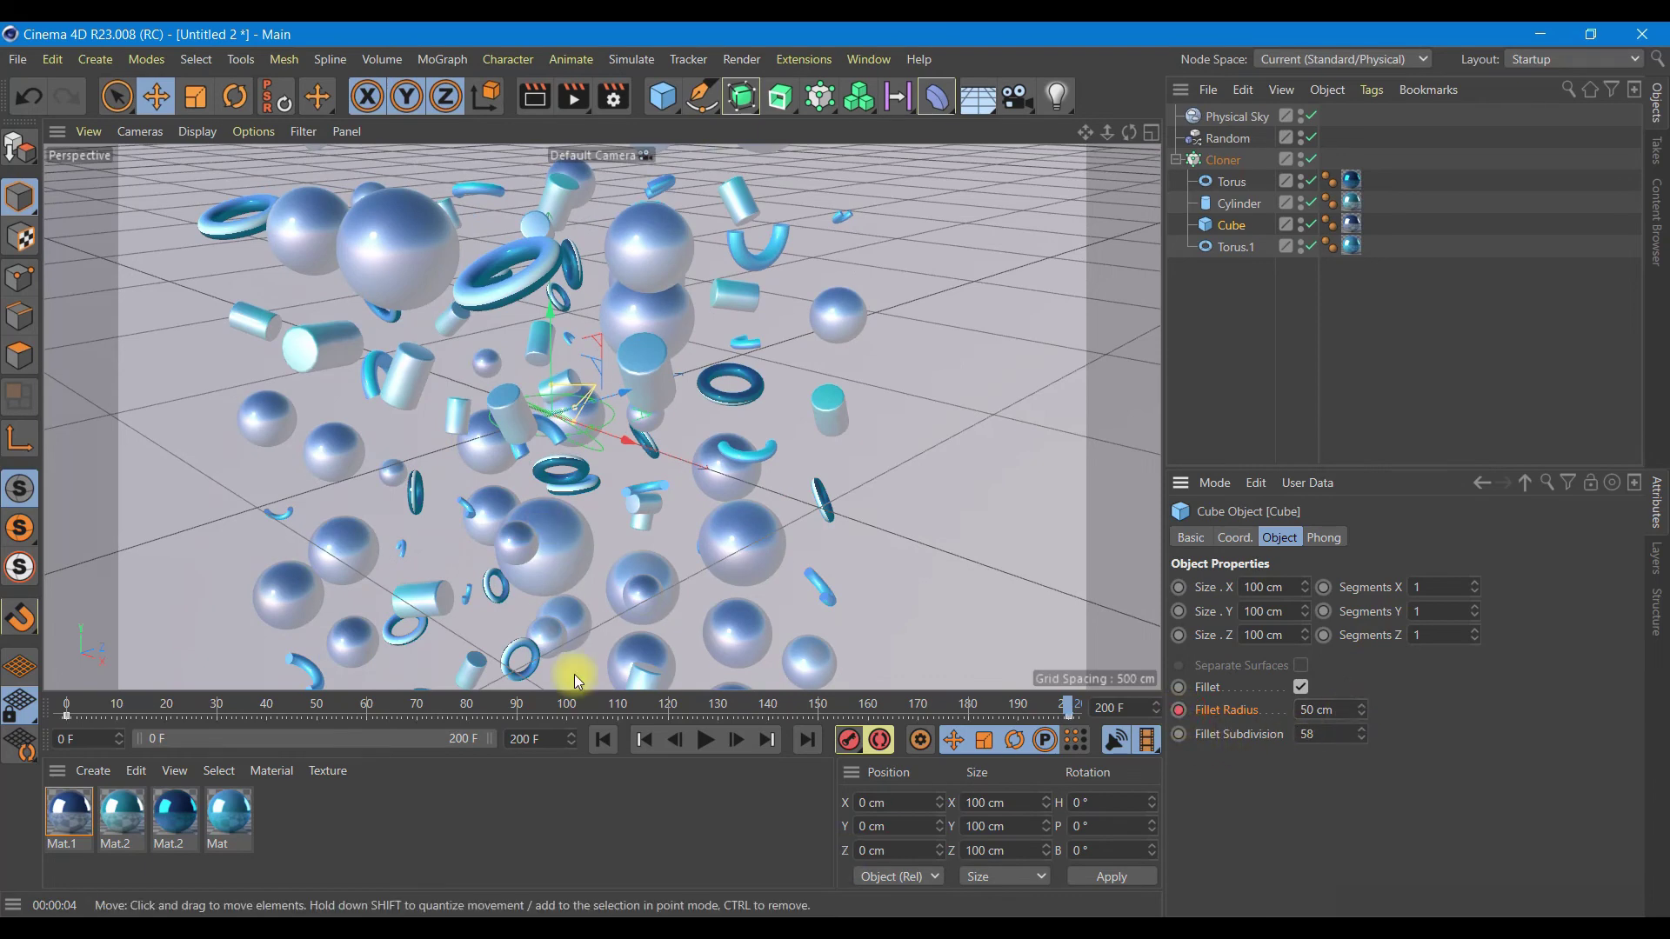
# Play the fillet animation from frame 0 to preview the cubes rounding, then stop.
pyautogui.click(600, 739)
pyautogui.click(705, 740)
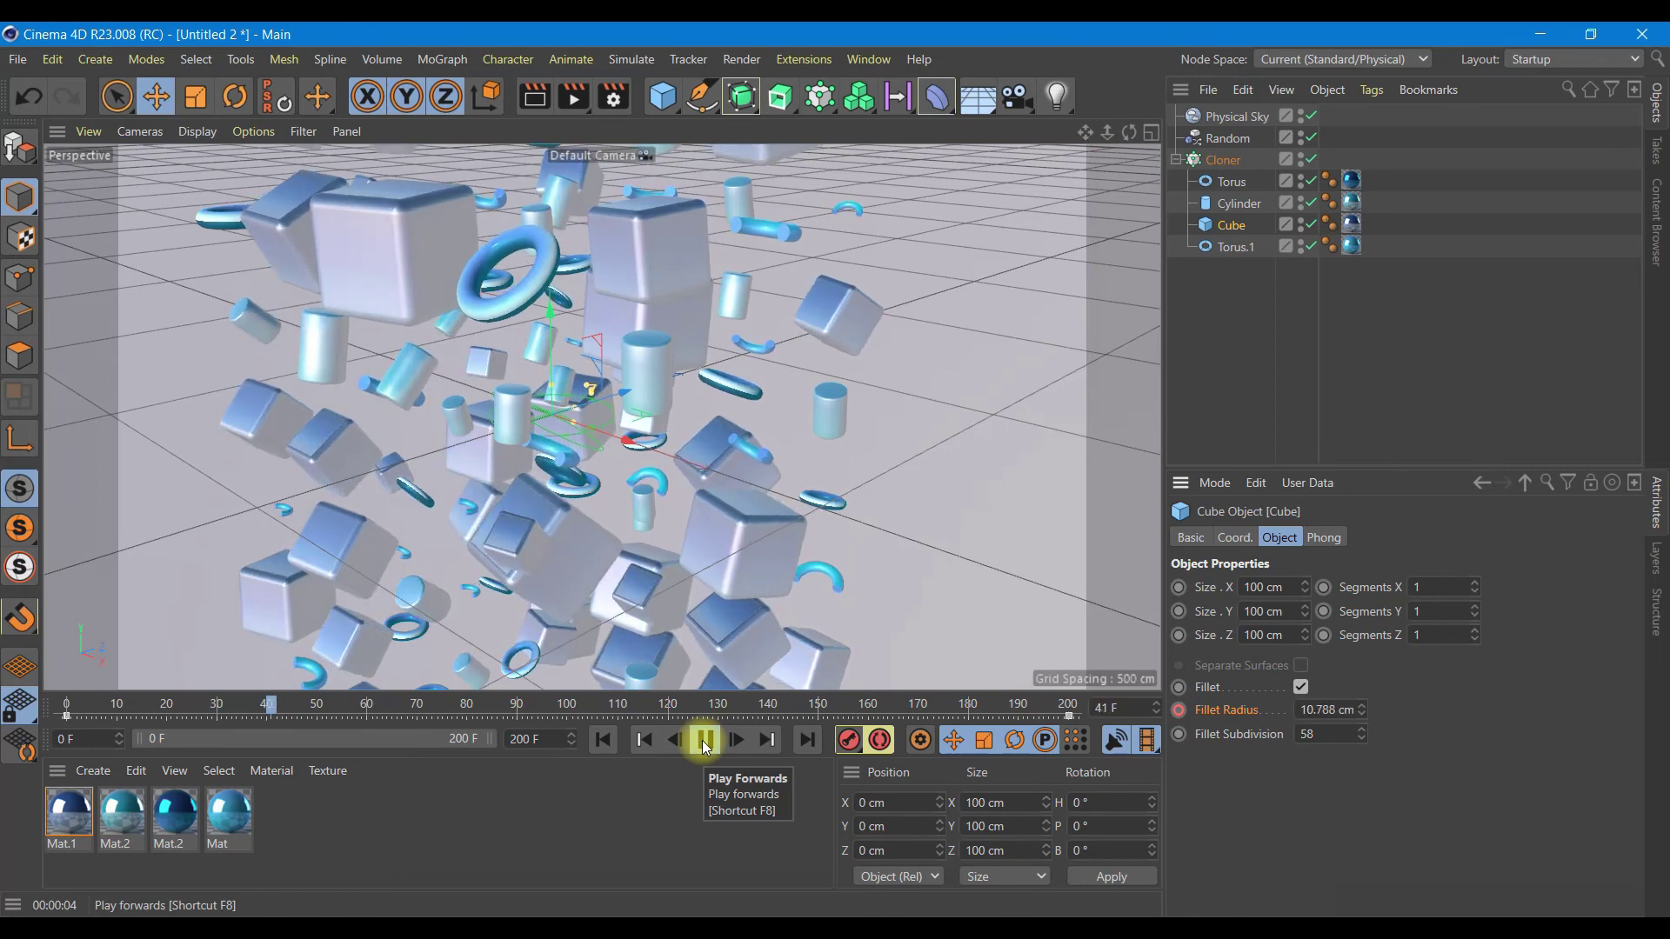
pyautogui.click(706, 740)
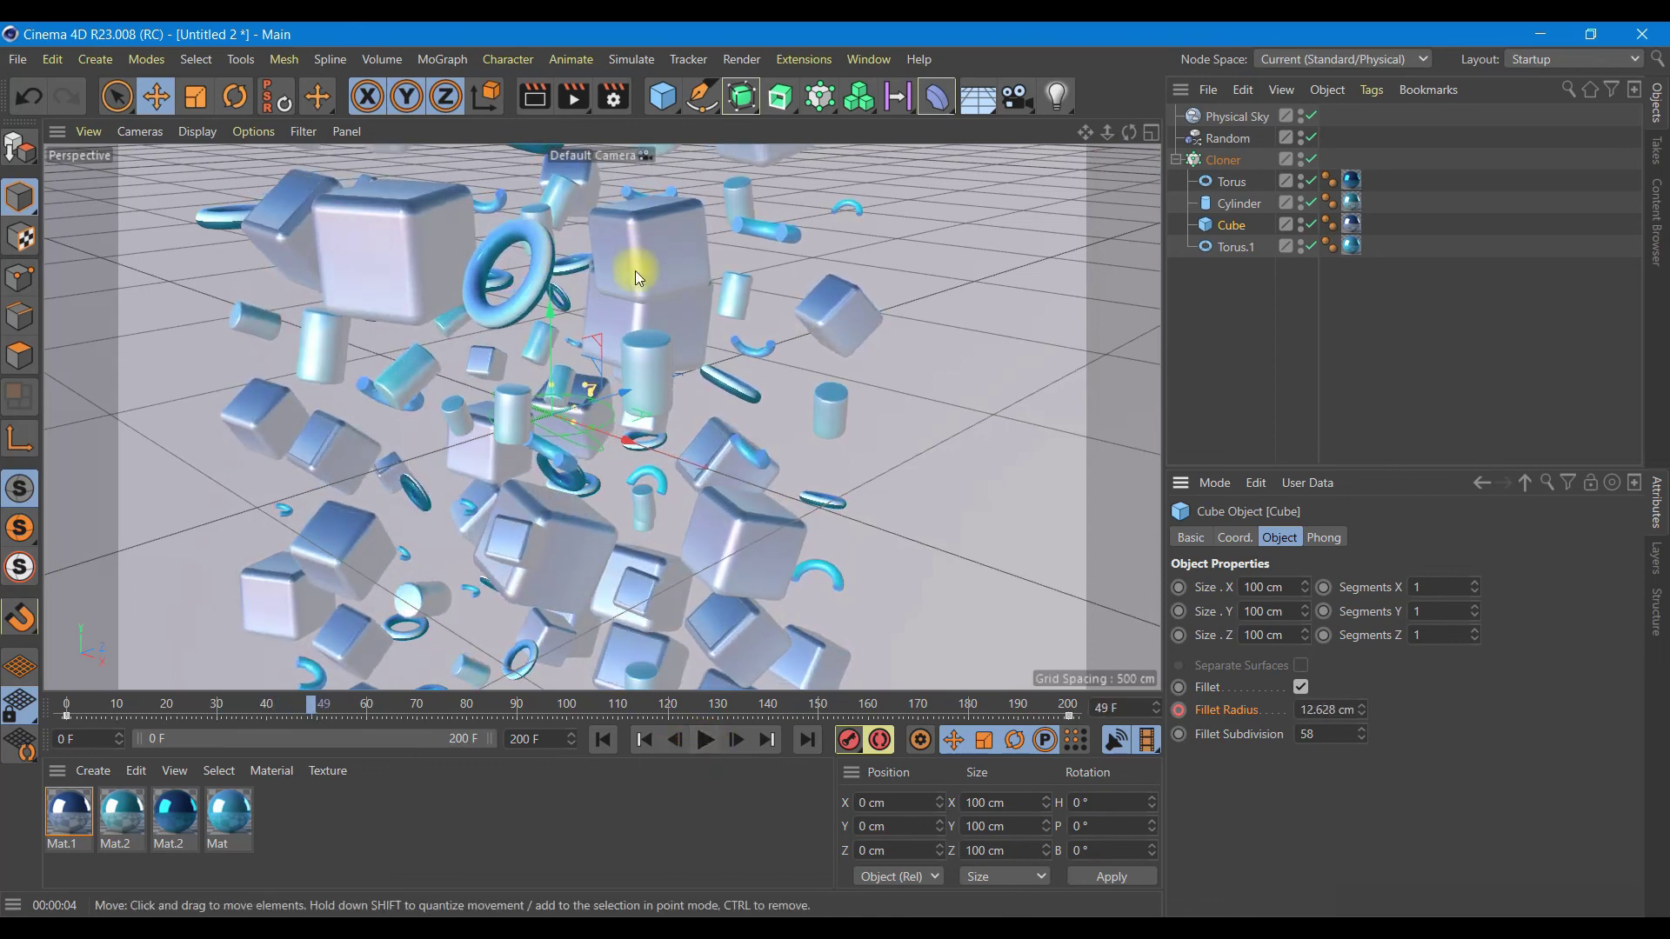
pyautogui.click(869, 58)
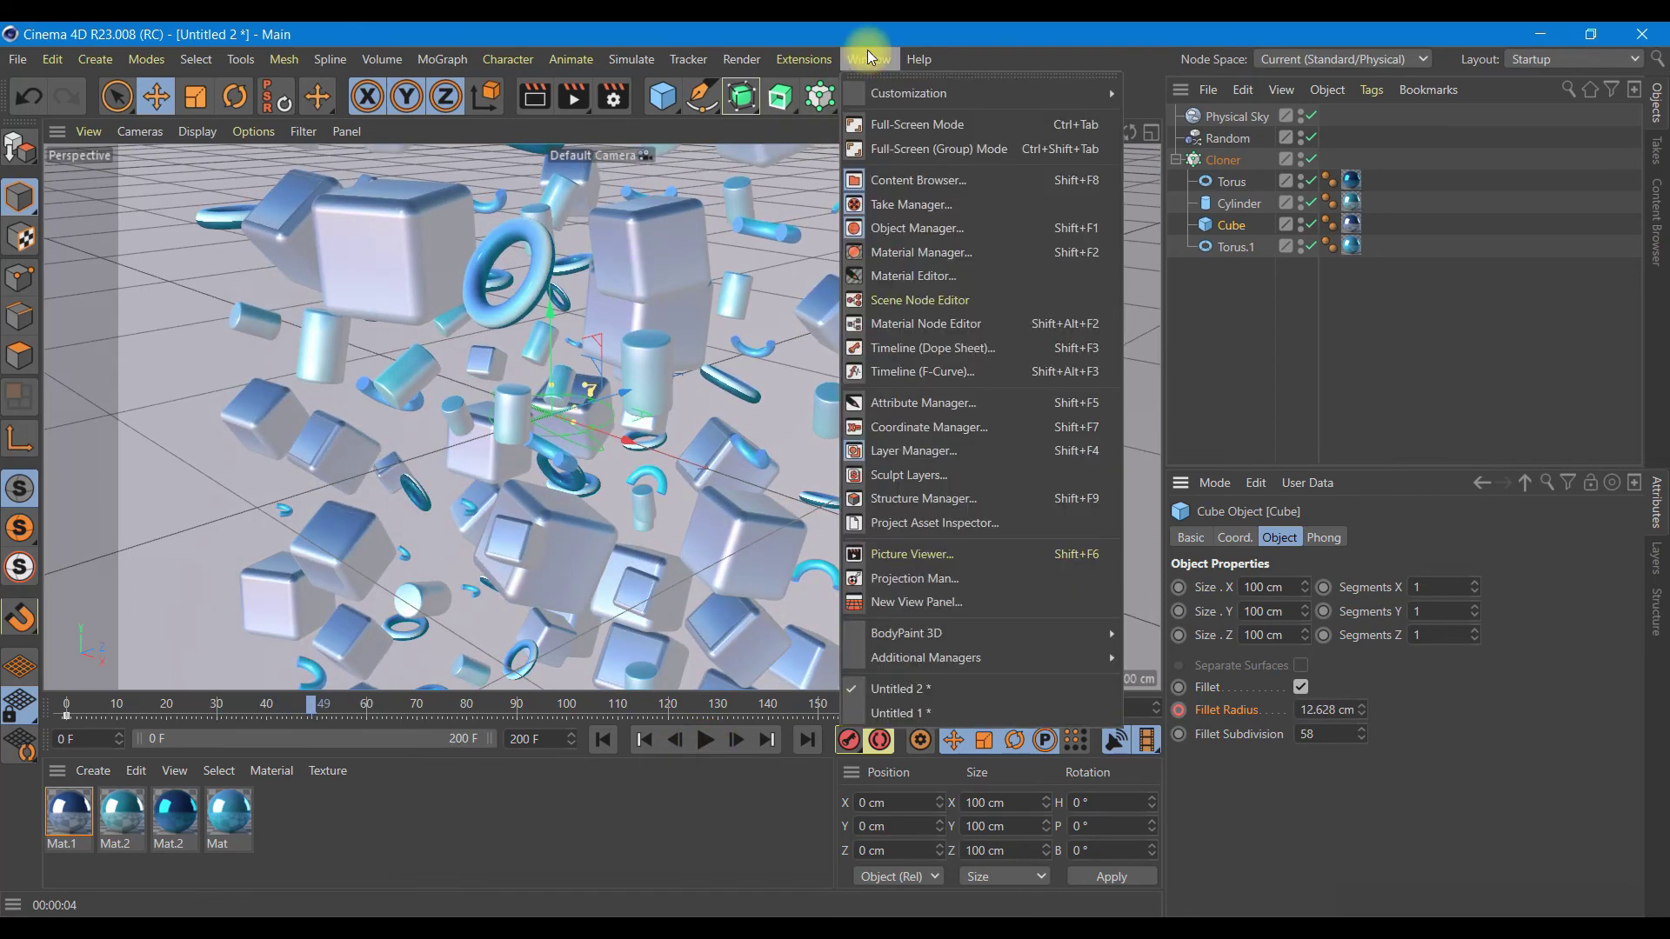
# Set the fillet radius keys to Linear interpolation in the Timeline, then replay the animation.
pyautogui.click(931, 388)
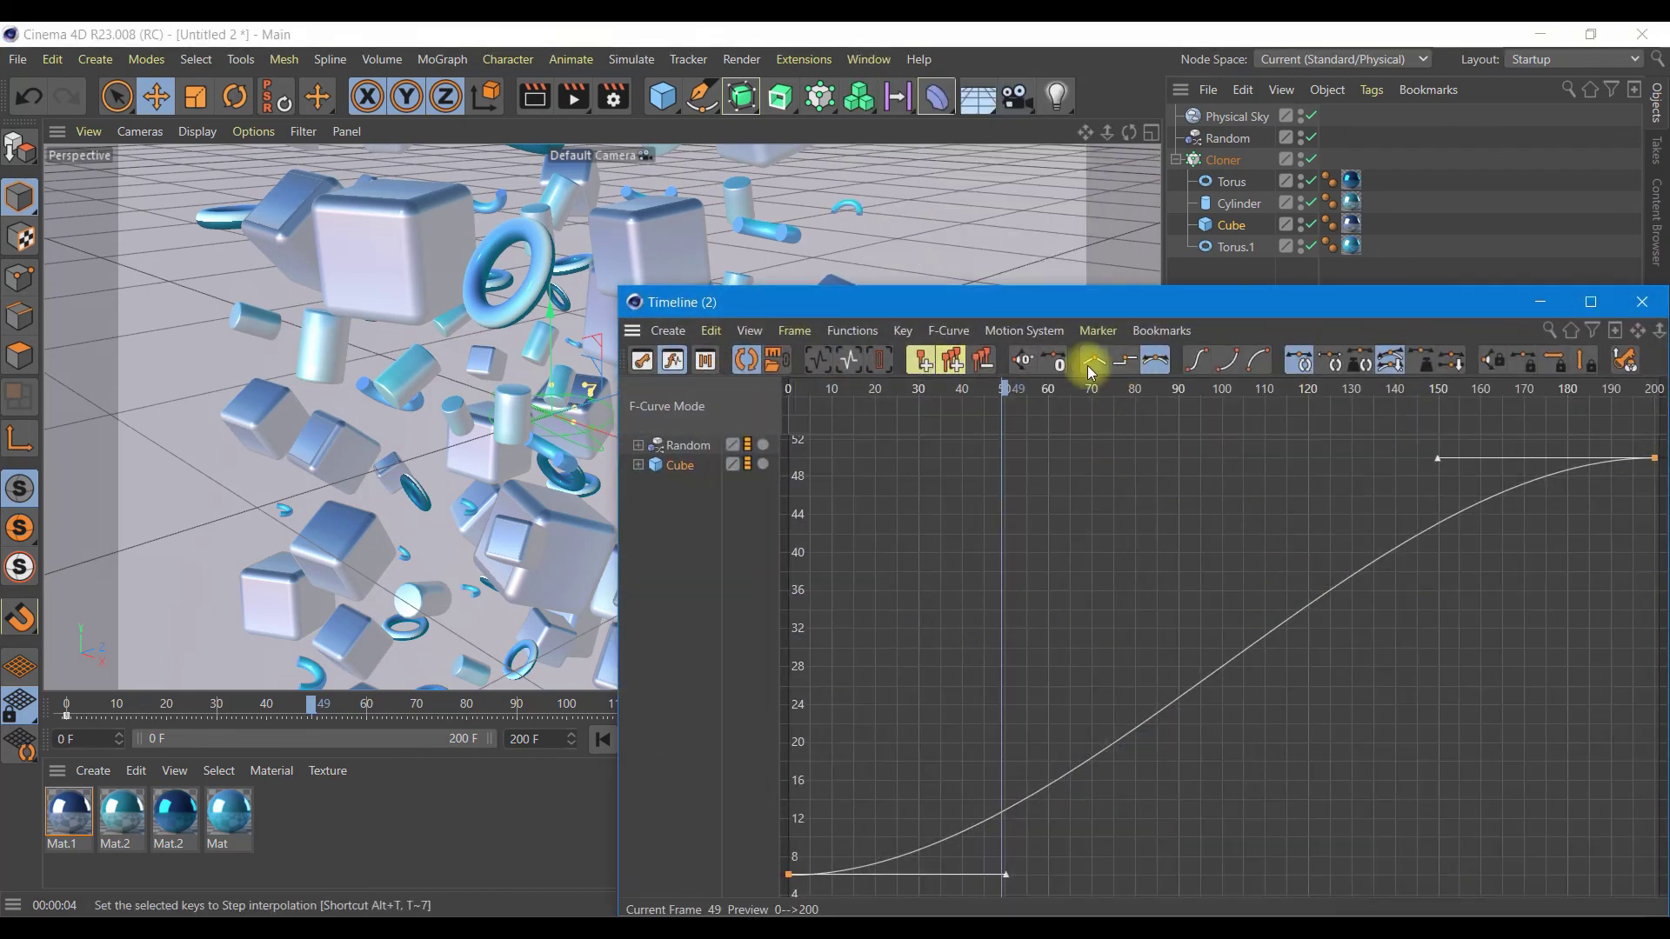
pyautogui.click(1094, 360)
pyautogui.click(1642, 301)
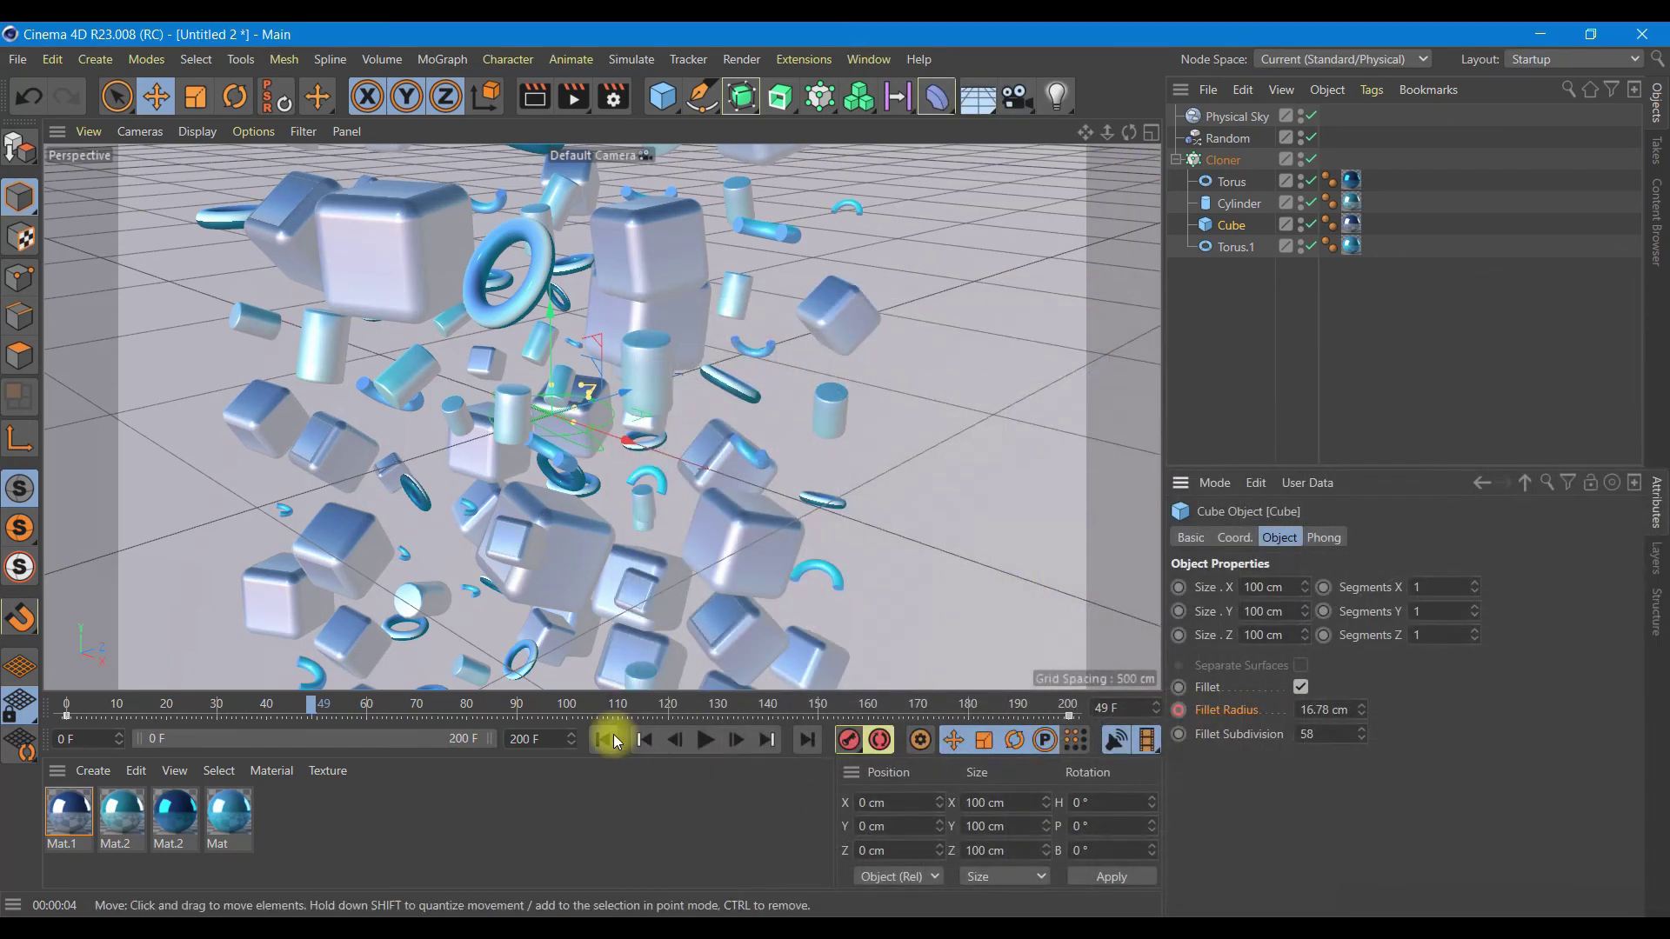
pyautogui.click(602, 739)
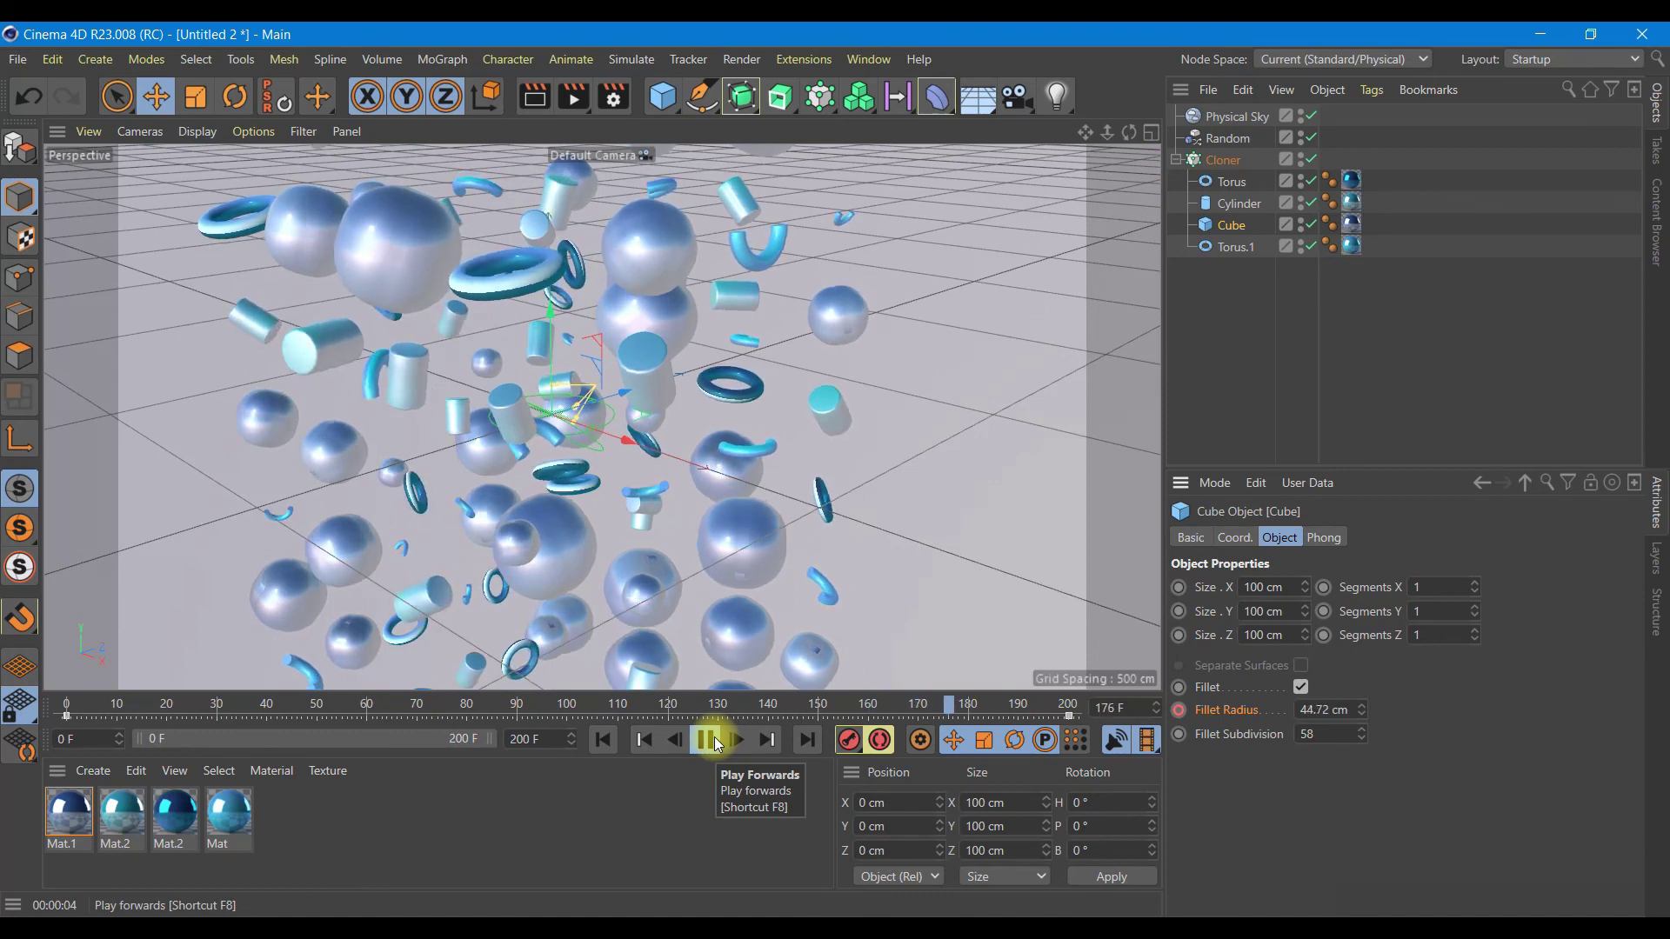
pyautogui.click(721, 743)
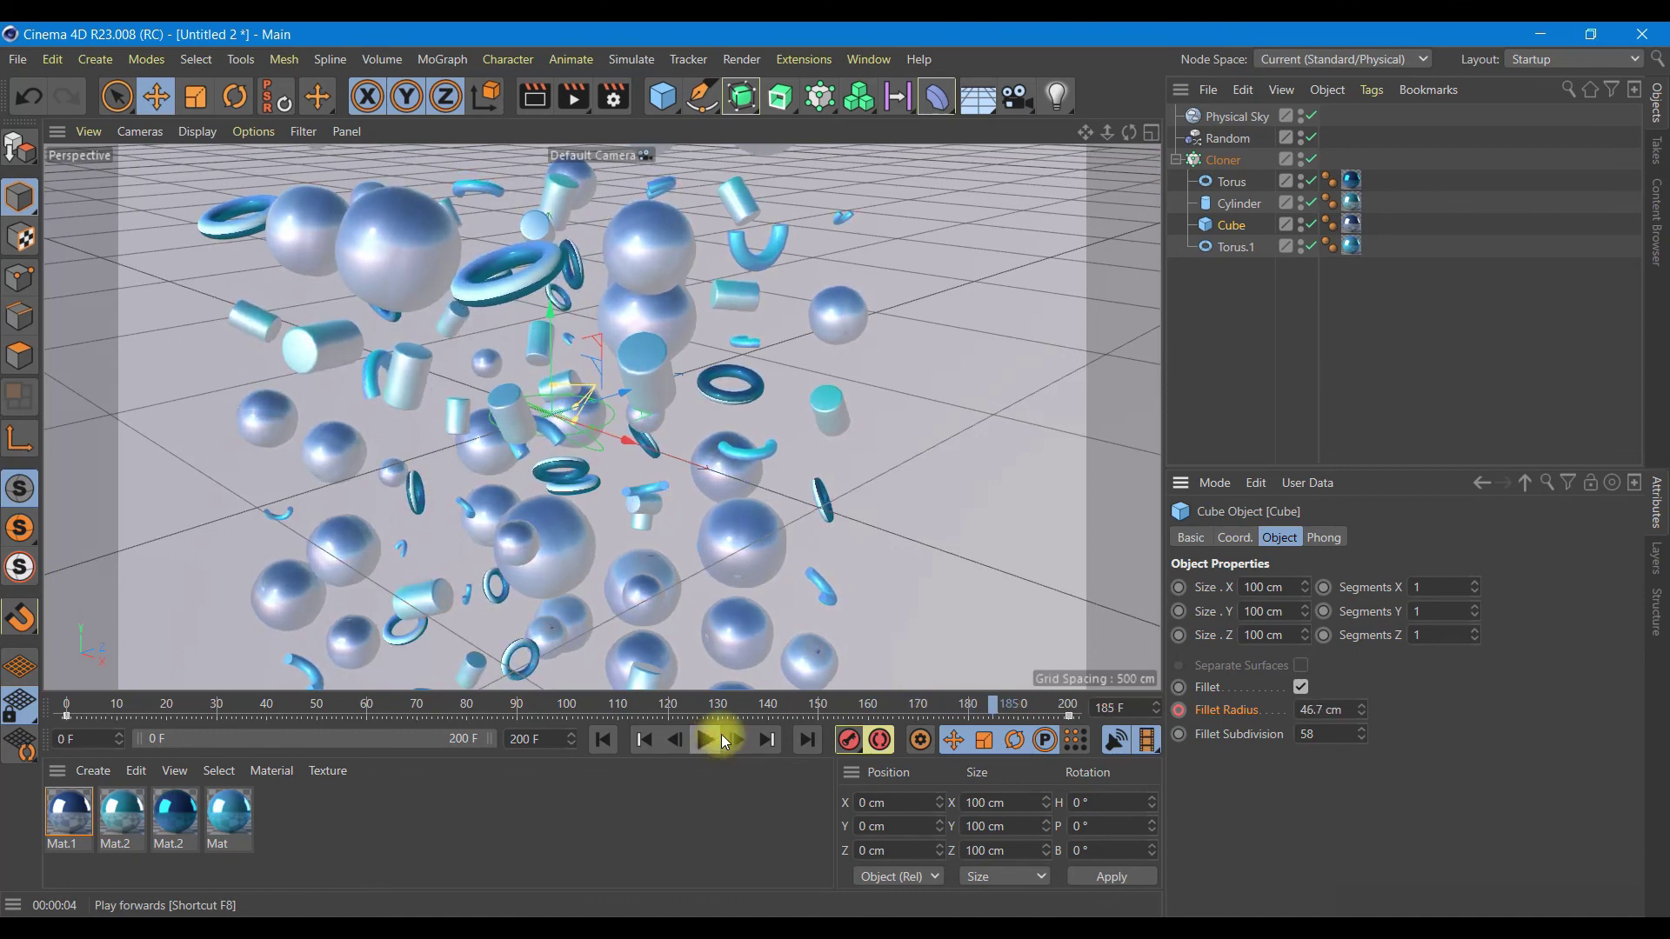